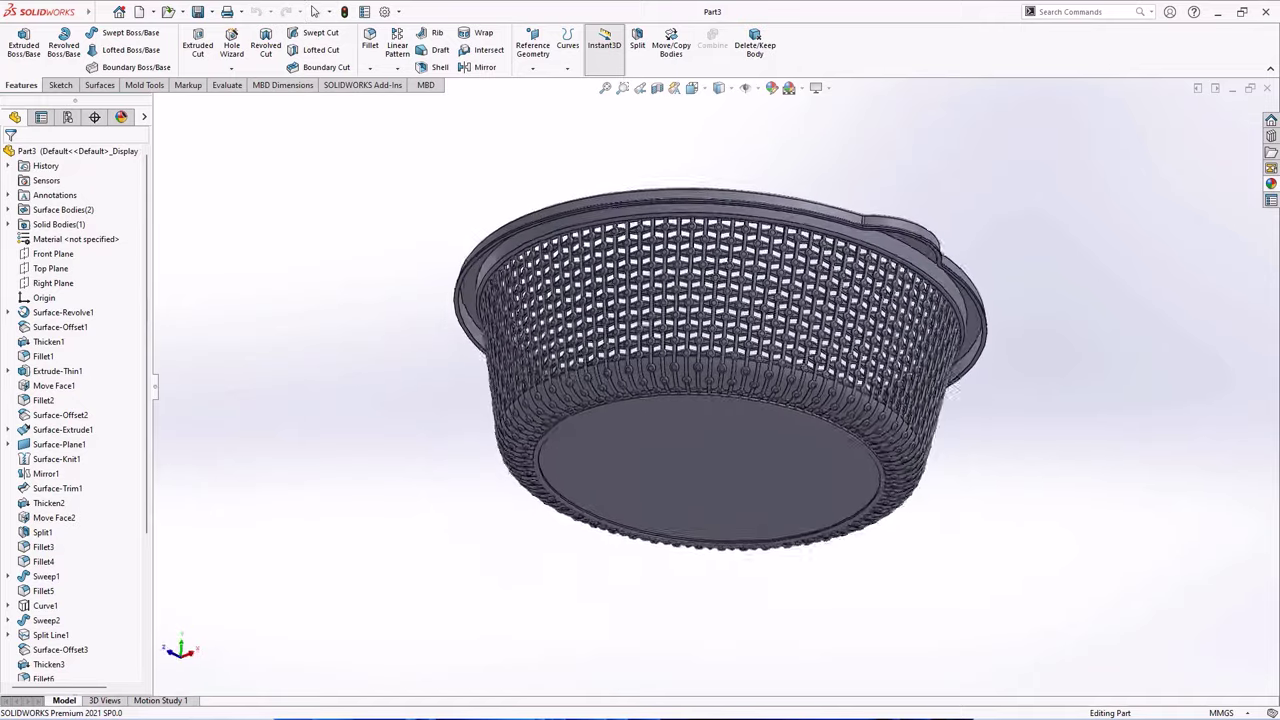
key("Up")
Start a new sketch on the Front Plane.
key("shift+z")
key("shift+z")
key("shift+z")
key("shift+z")
key("shift+z")
key("shift+z")
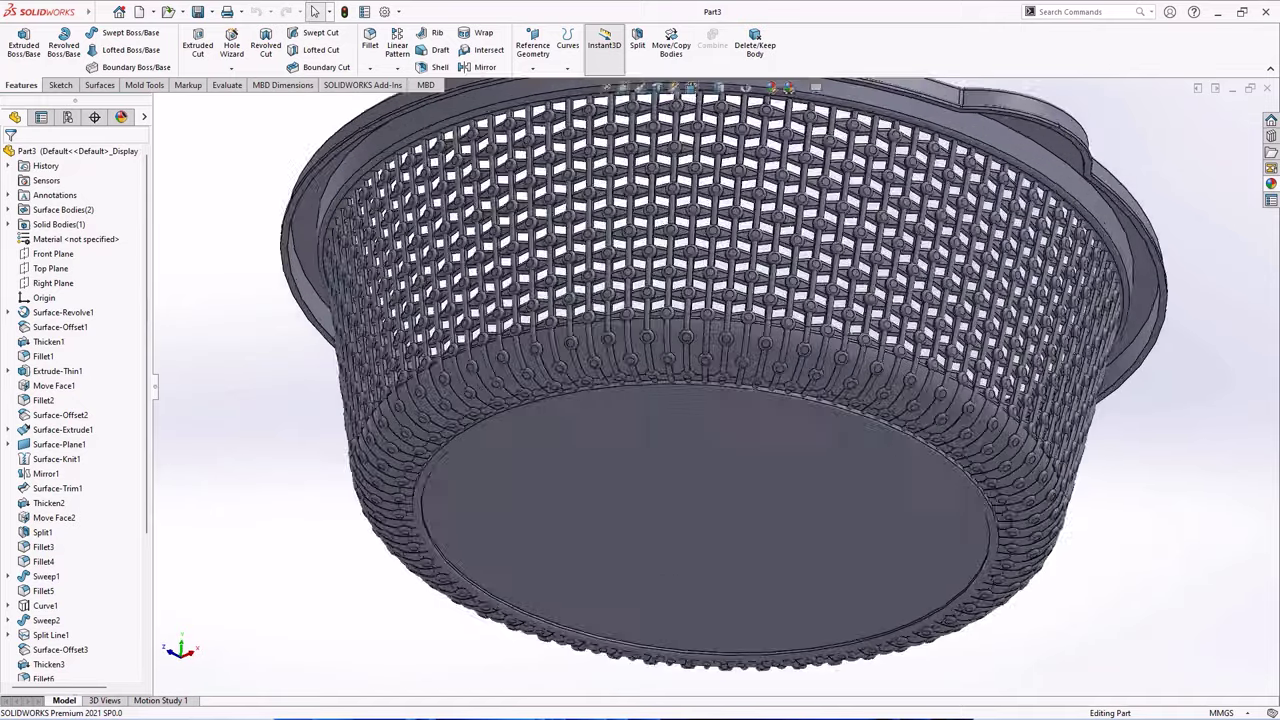
key("Left")
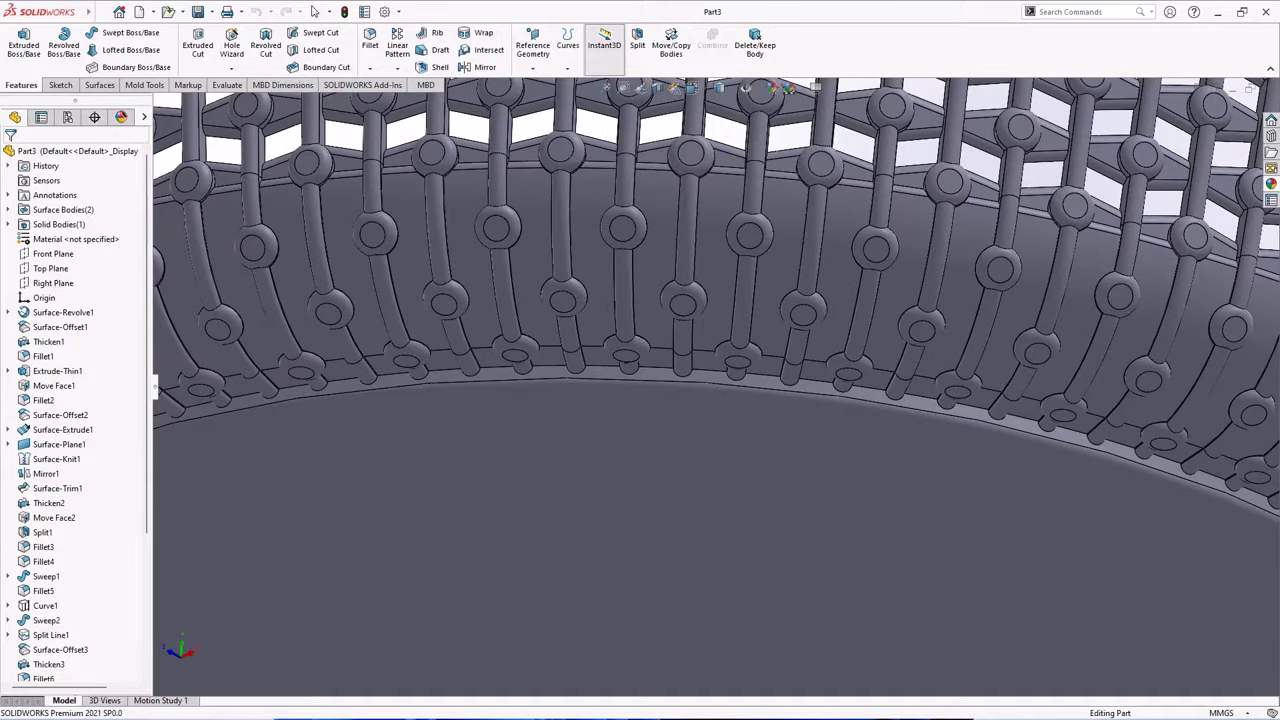
key("z")
key("z")
key("z")
key("z")
key("z")
key("z")
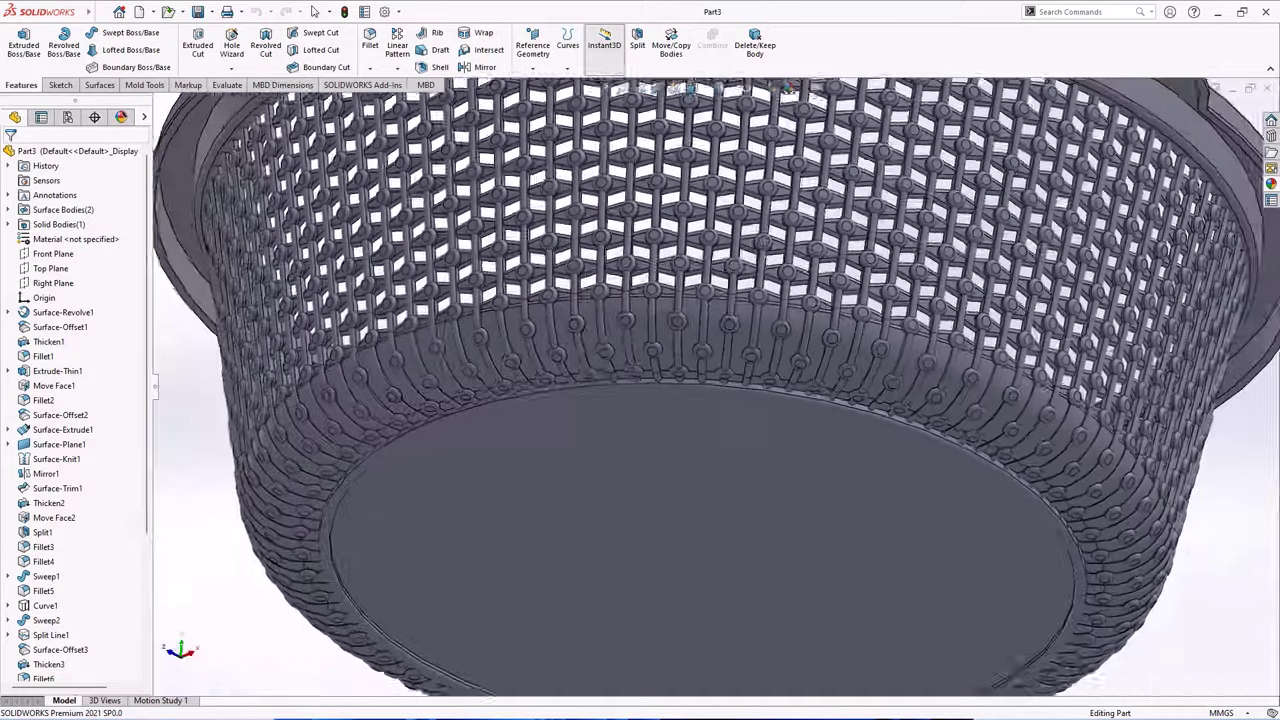
key("z")
key("z")
key("z")
key("ctrl+1")
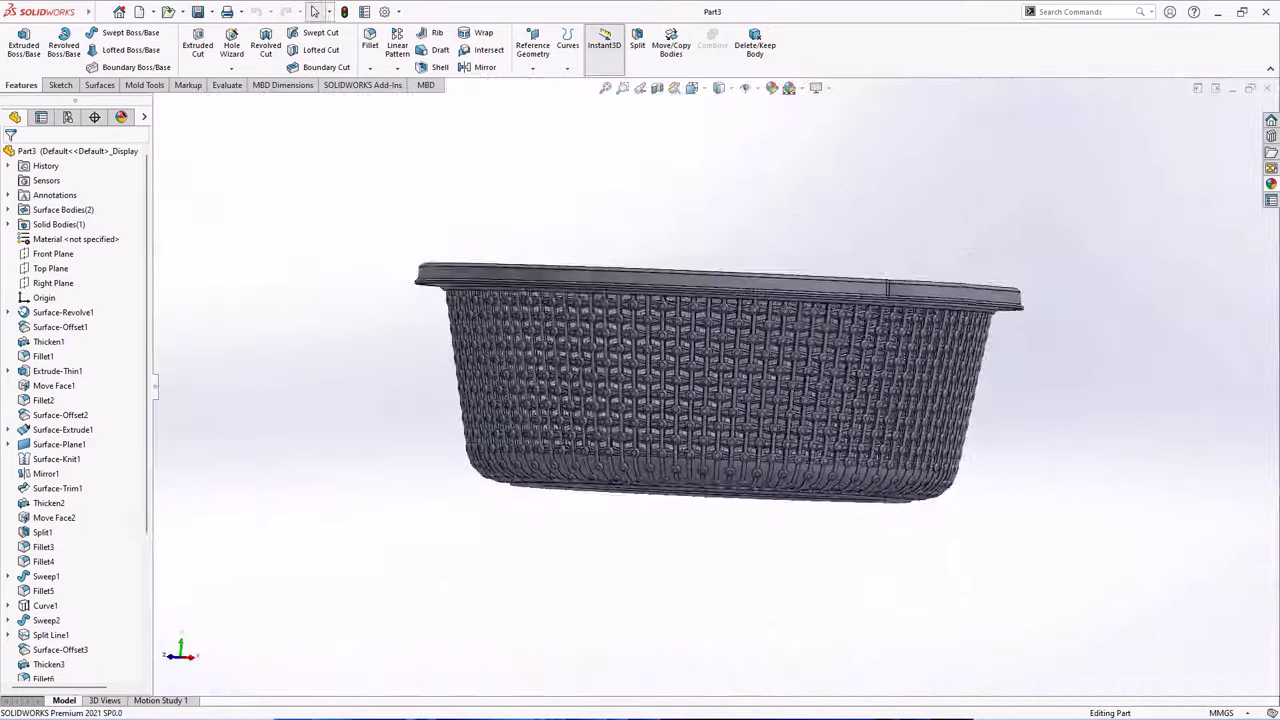
key("ctrl+7")
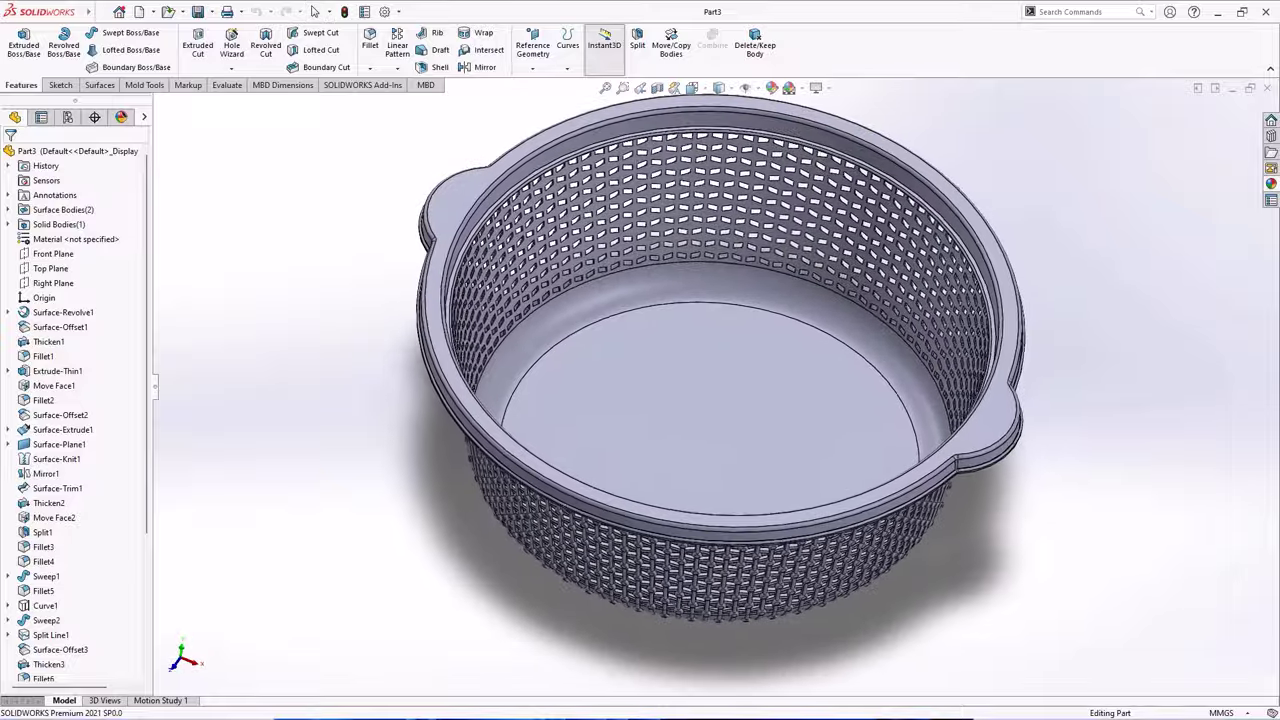
key("Up")
key("Up")
key("Up")
key("Up")
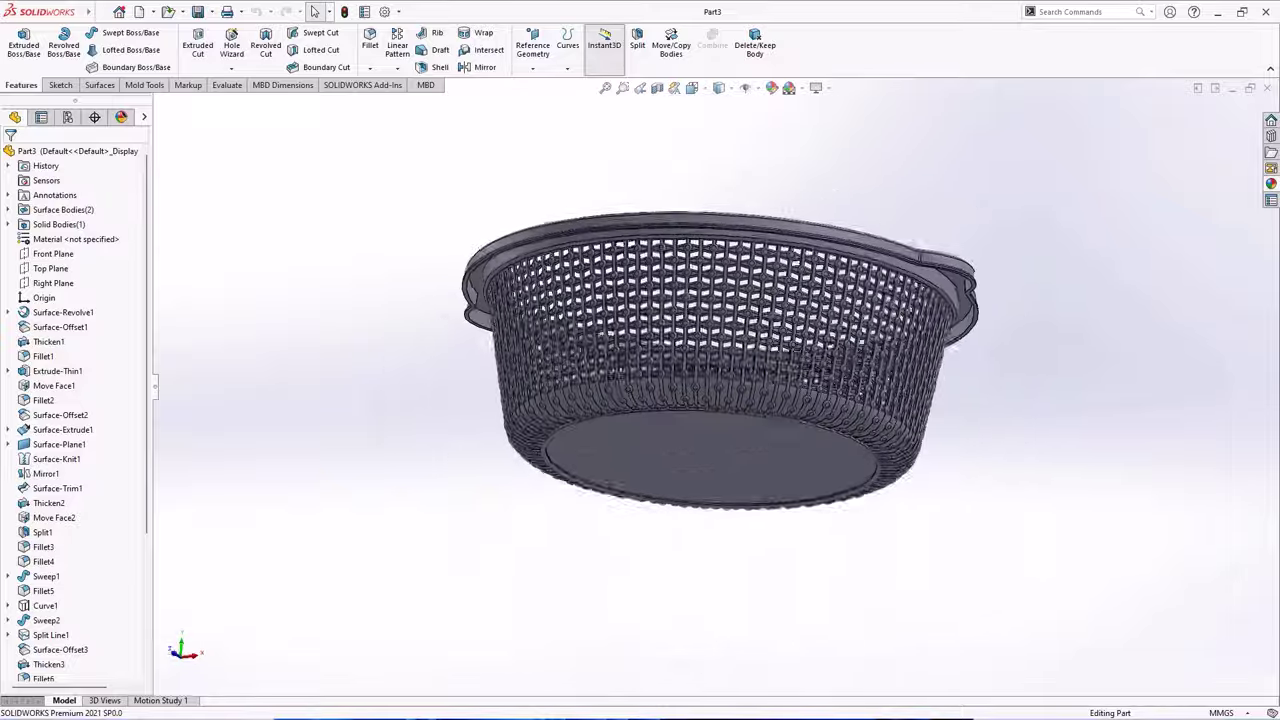
key("Left")
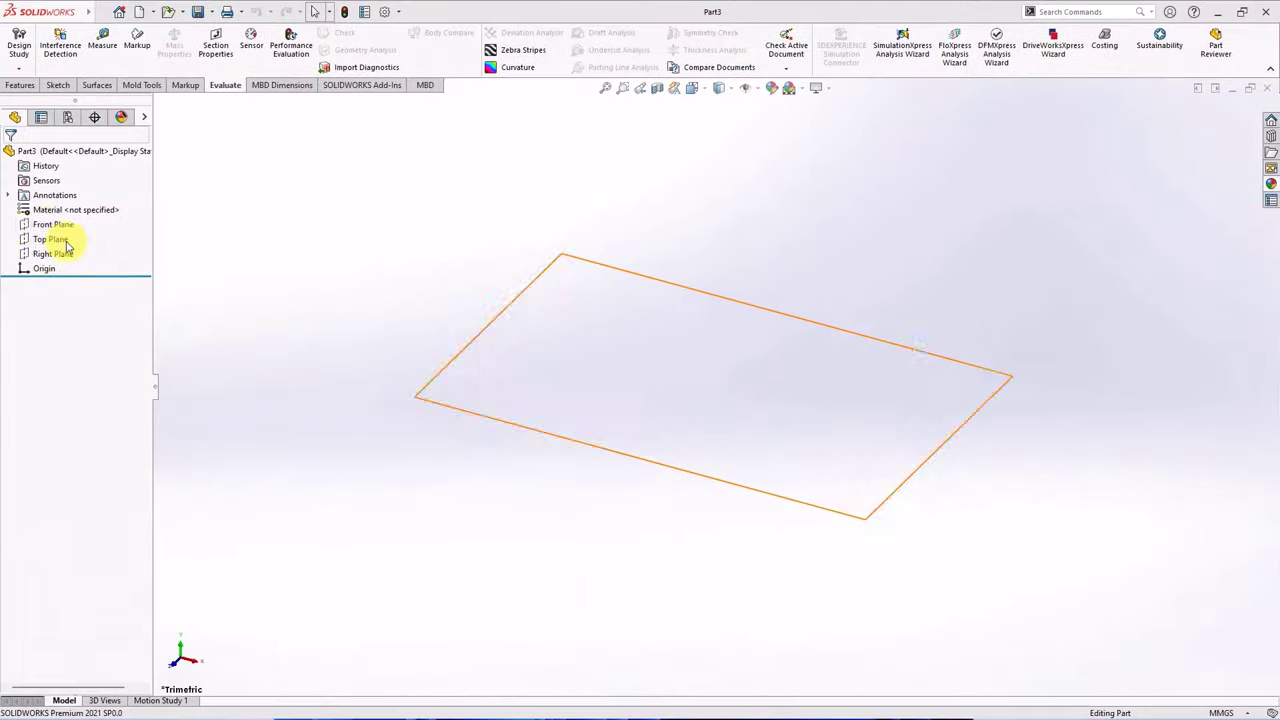
left_click(45, 224)
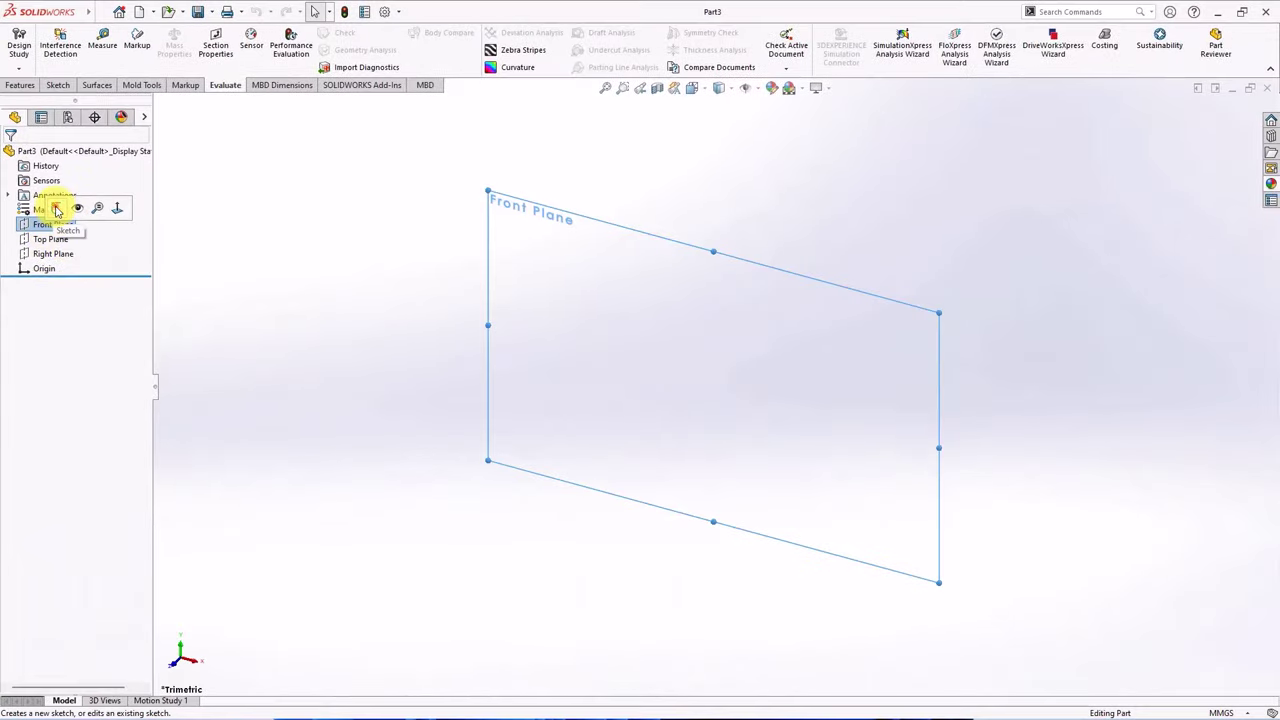
left_click(56, 209)
Draw a vertical centerline down and a horizontal centerline right from the origin.
left_click(100, 33)
left_click(127, 80)
left_click(713, 378)
left_click(714, 603)
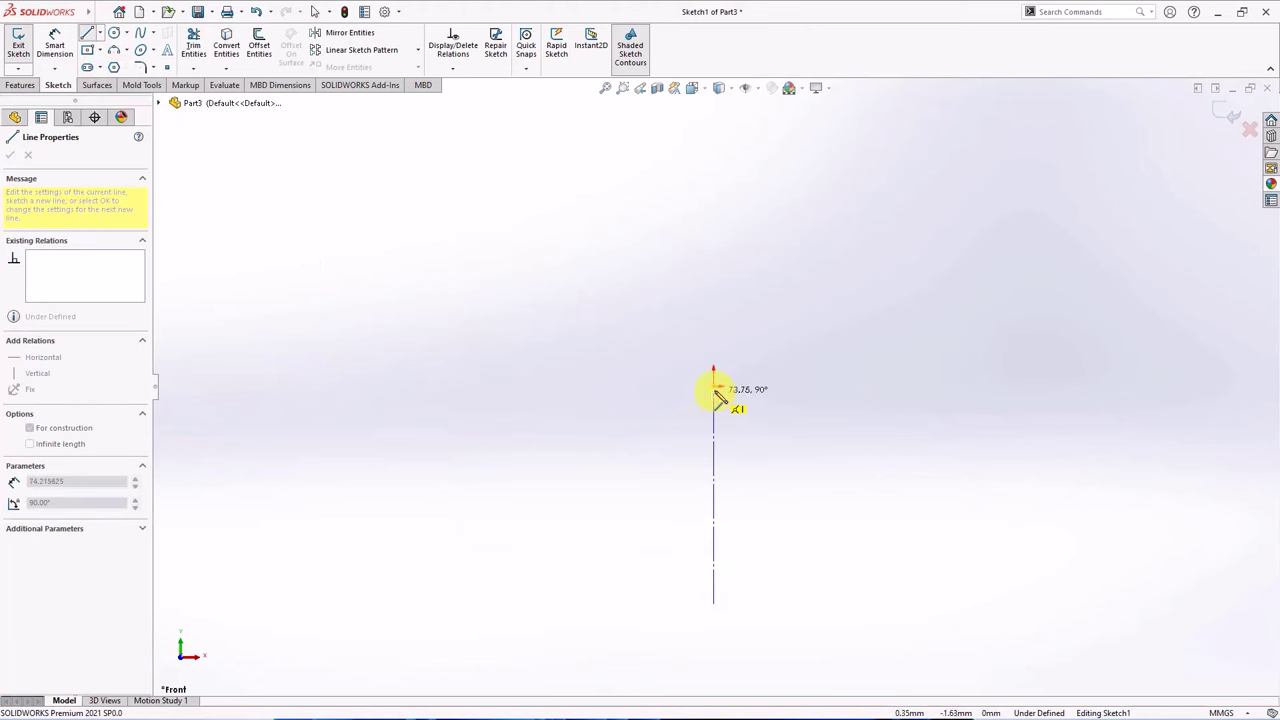
left_click(713, 386)
left_click(1141, 387)
right_click(1140, 346)
left_click(1145, 354)
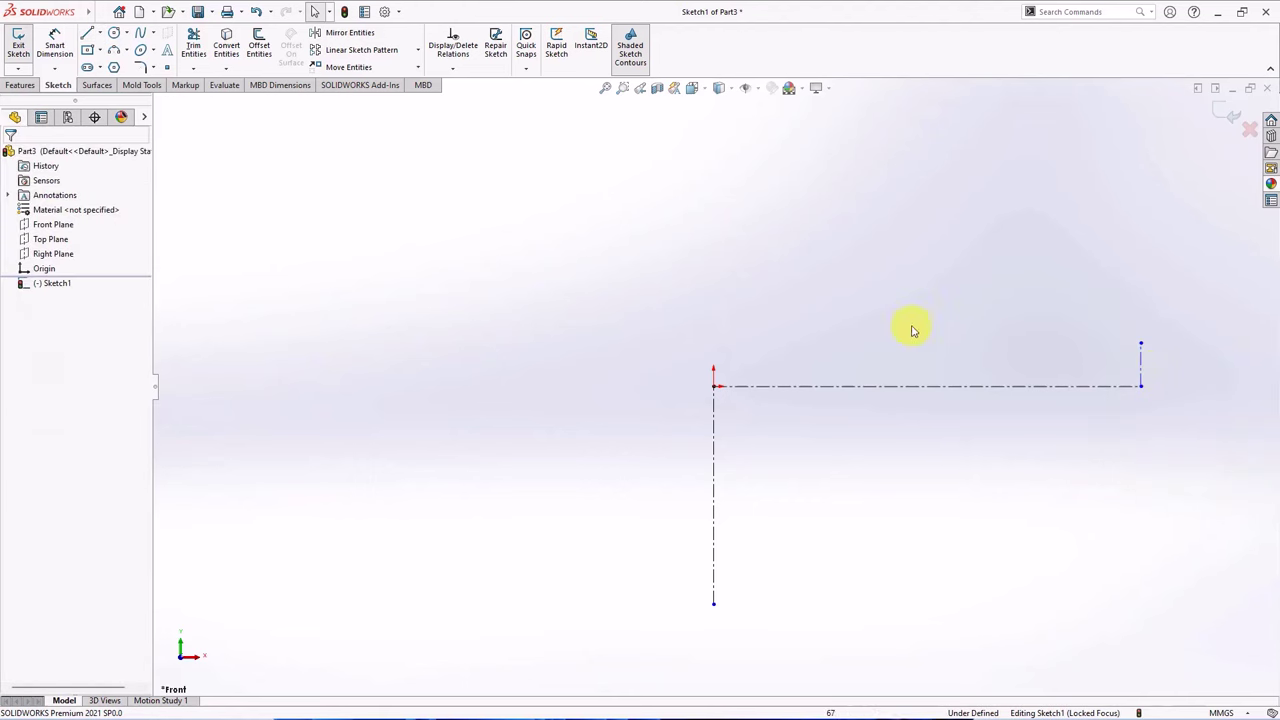
Draw the profile lines: stepped rim, sloped wall and flat base back to the axis.
left_click(88, 33)
scroll(1160, 402, "down", 3)
left_click(993, 392)
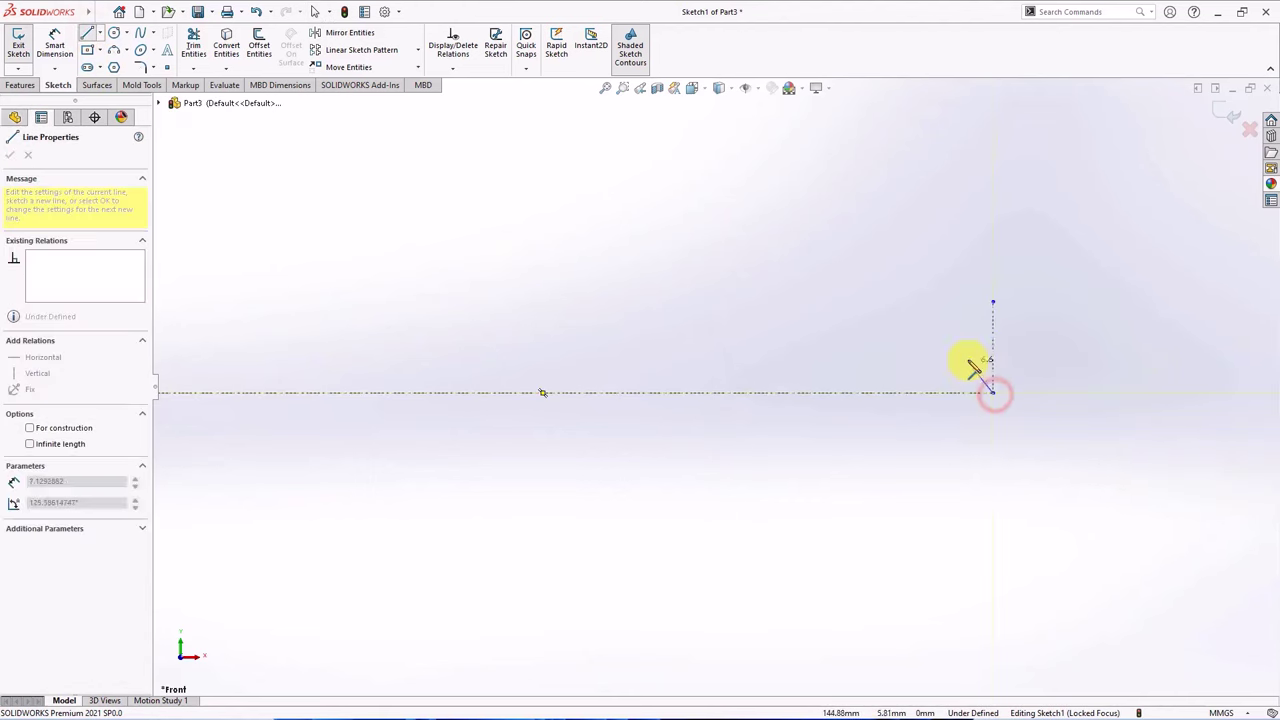
left_click(979, 312)
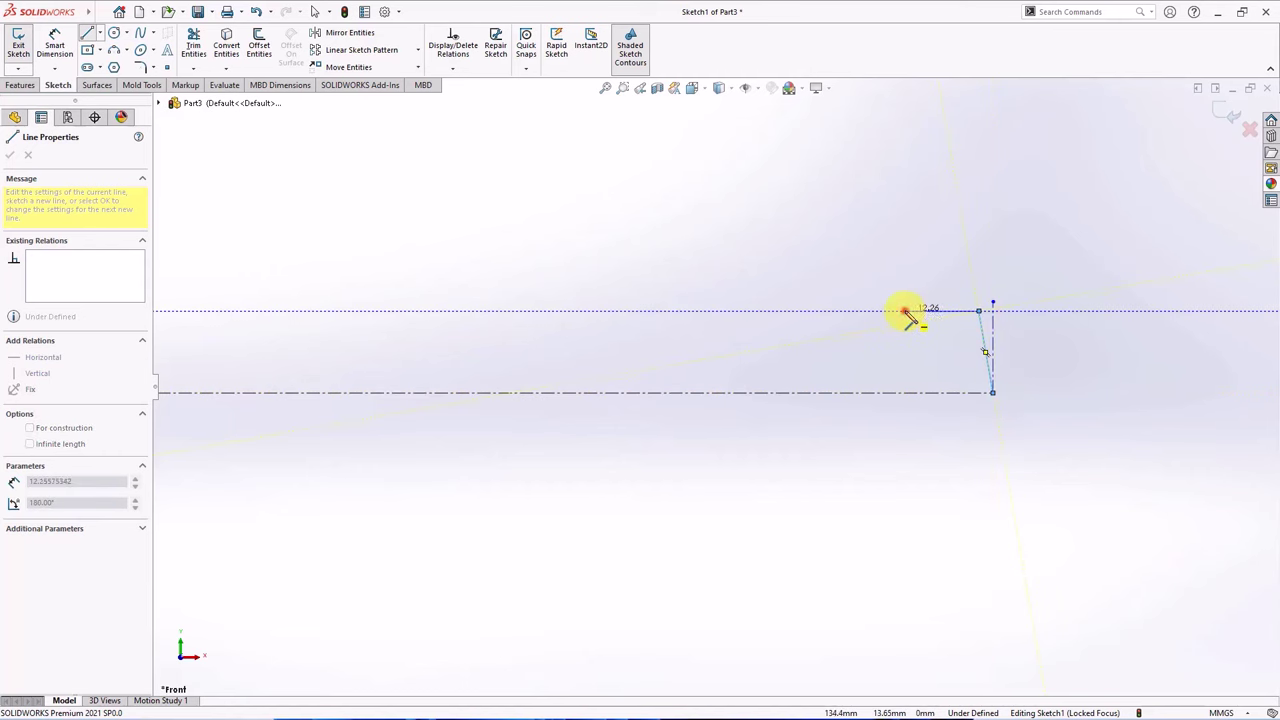
left_click(905, 311)
left_click(894, 406)
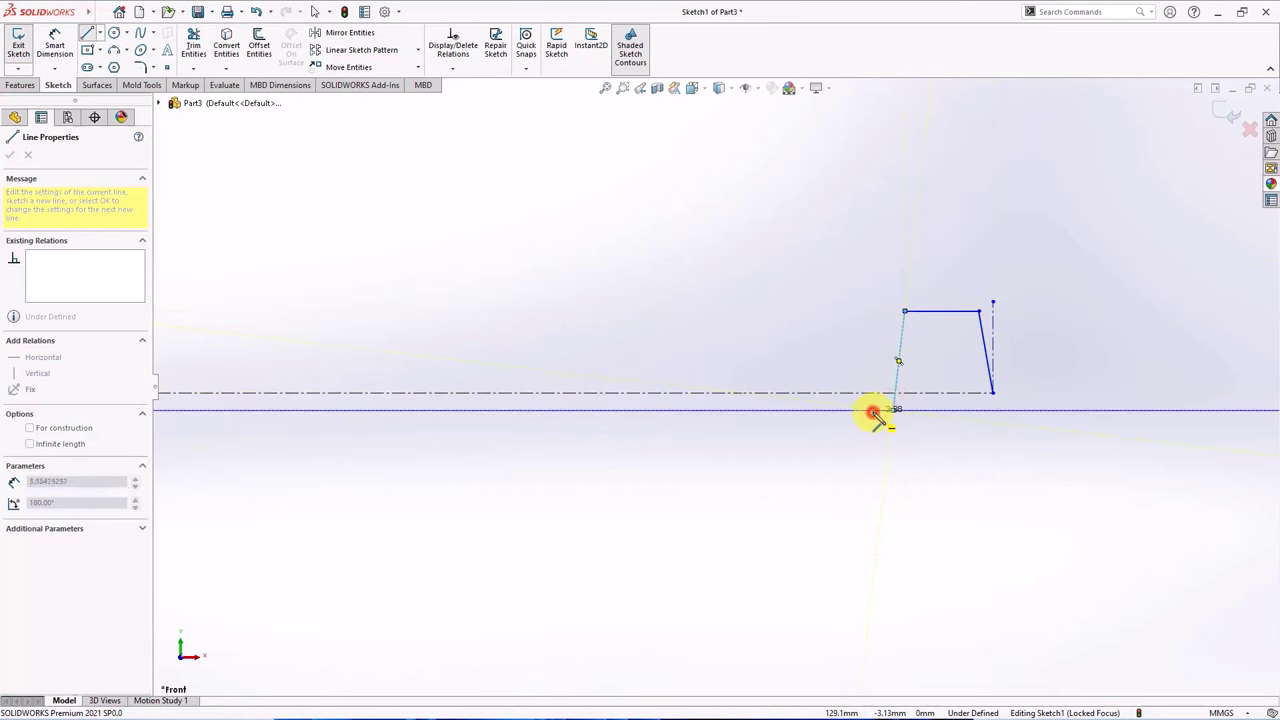
scroll(877, 415, "up", 4)
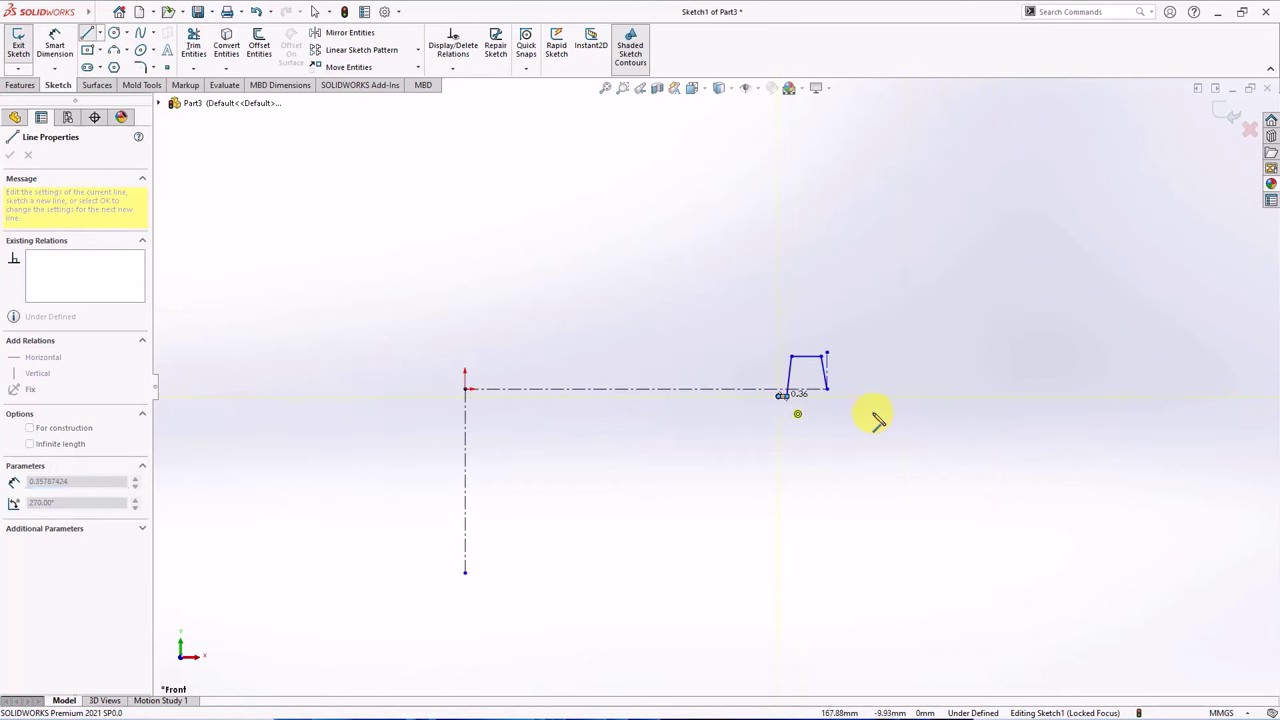
left_click(748, 573)
left_click(465, 573)
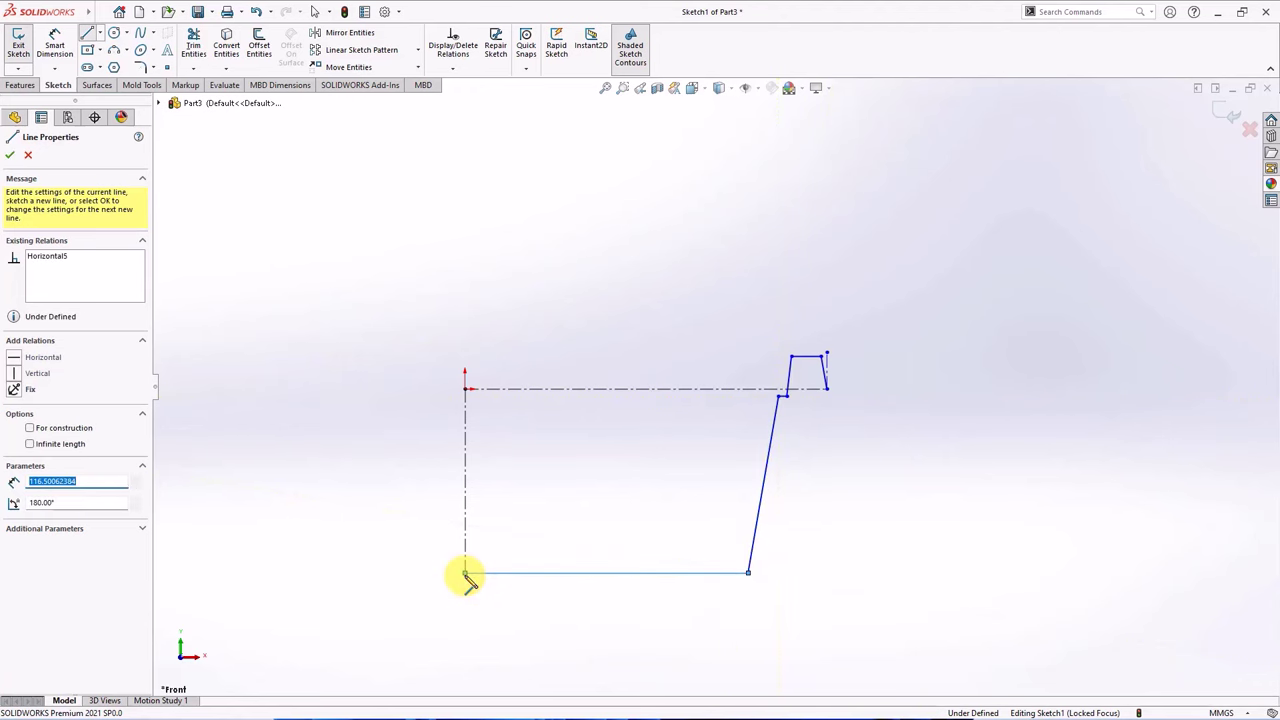
right_click(468, 552)
left_click(497, 563)
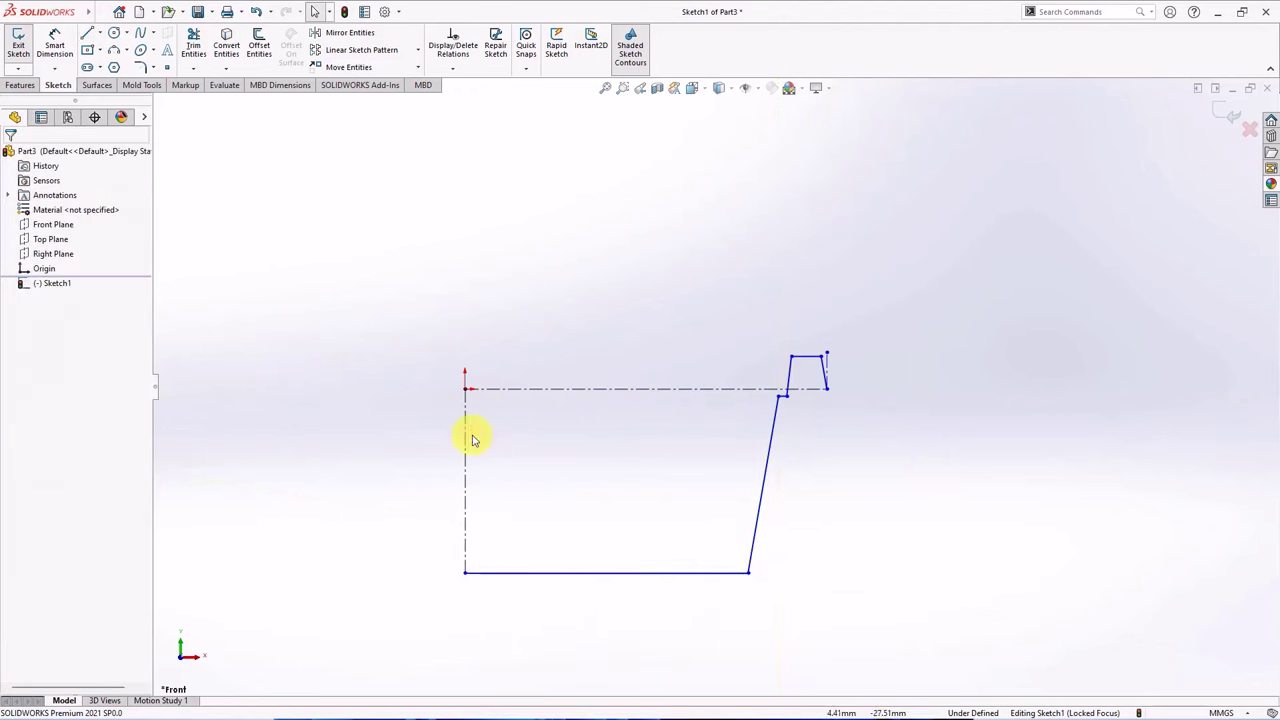
Dimension the rim diameter at 220 mm and the wall angle at 10°.
left_click(55, 45)
left_click(792, 360)
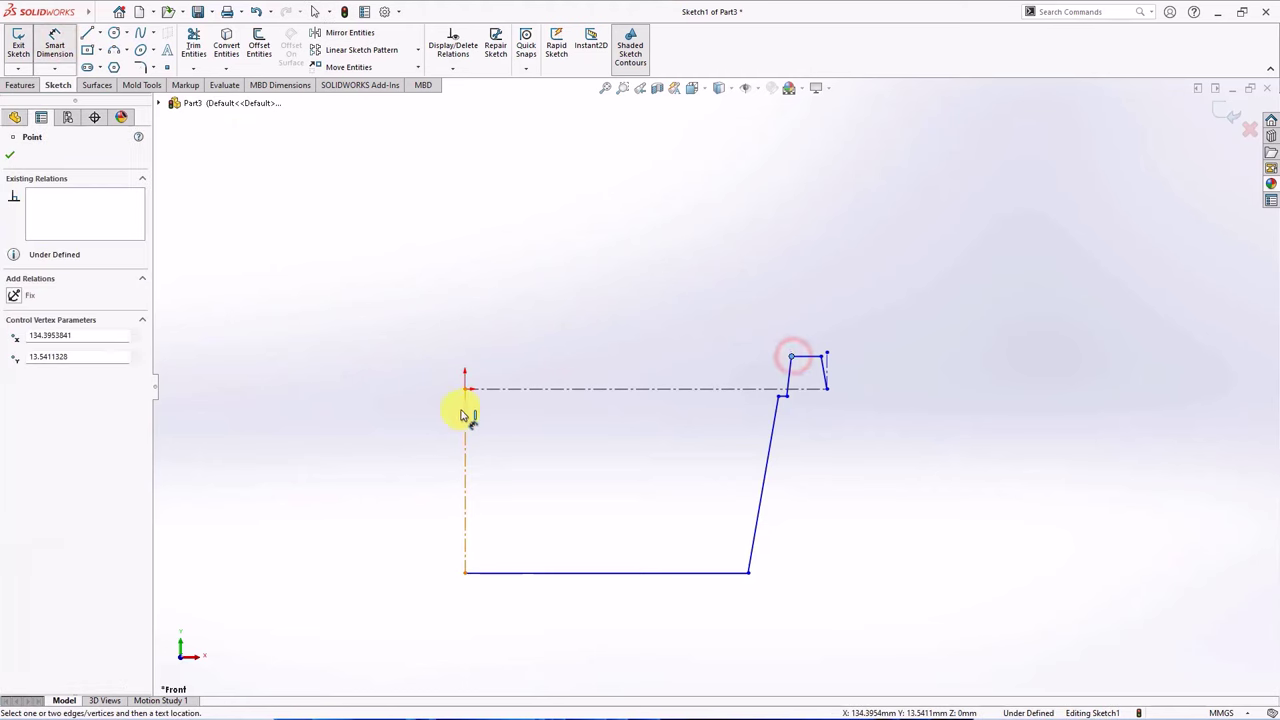
left_click(464, 410)
left_click(444, 296)
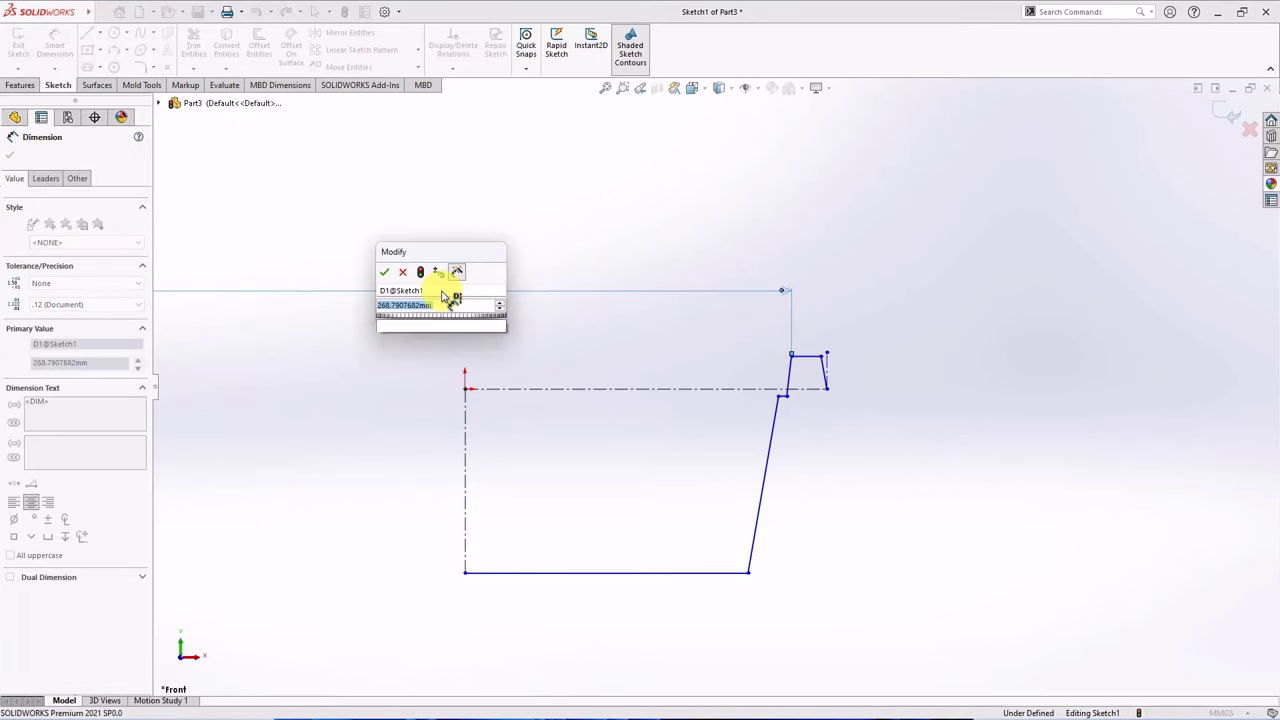
type("220")
left_click(382, 273)
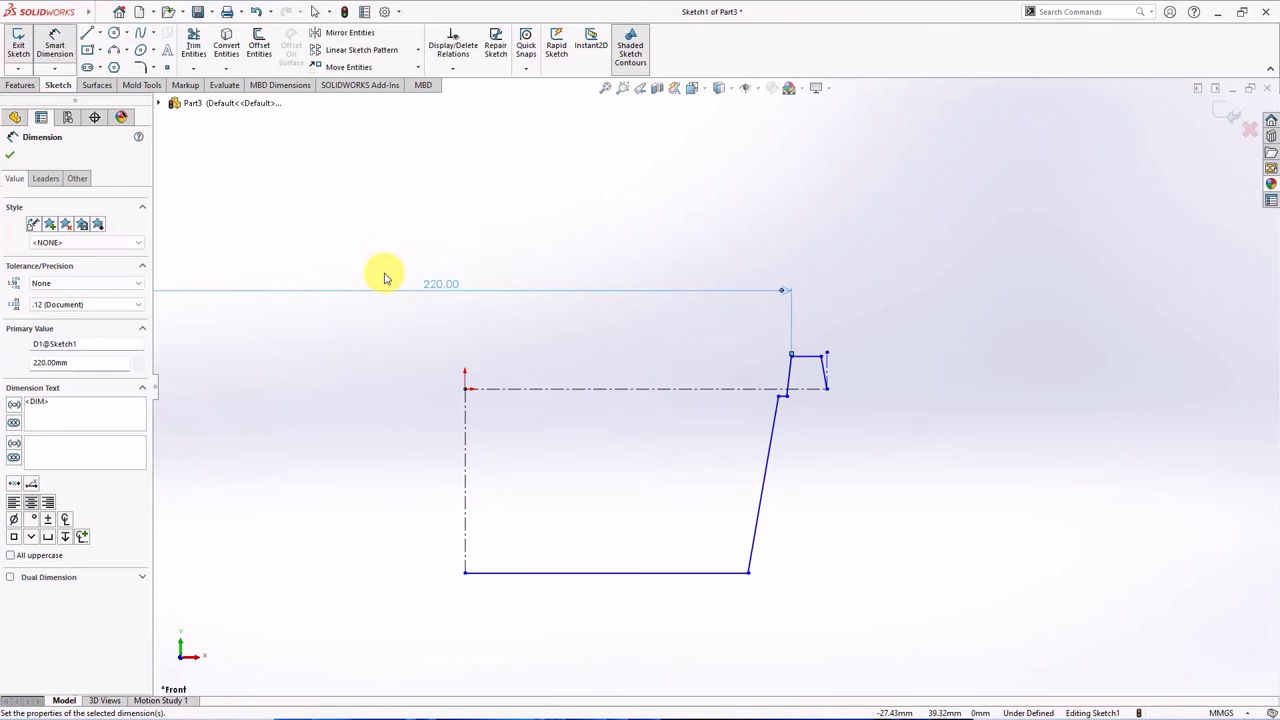
left_click(768, 442)
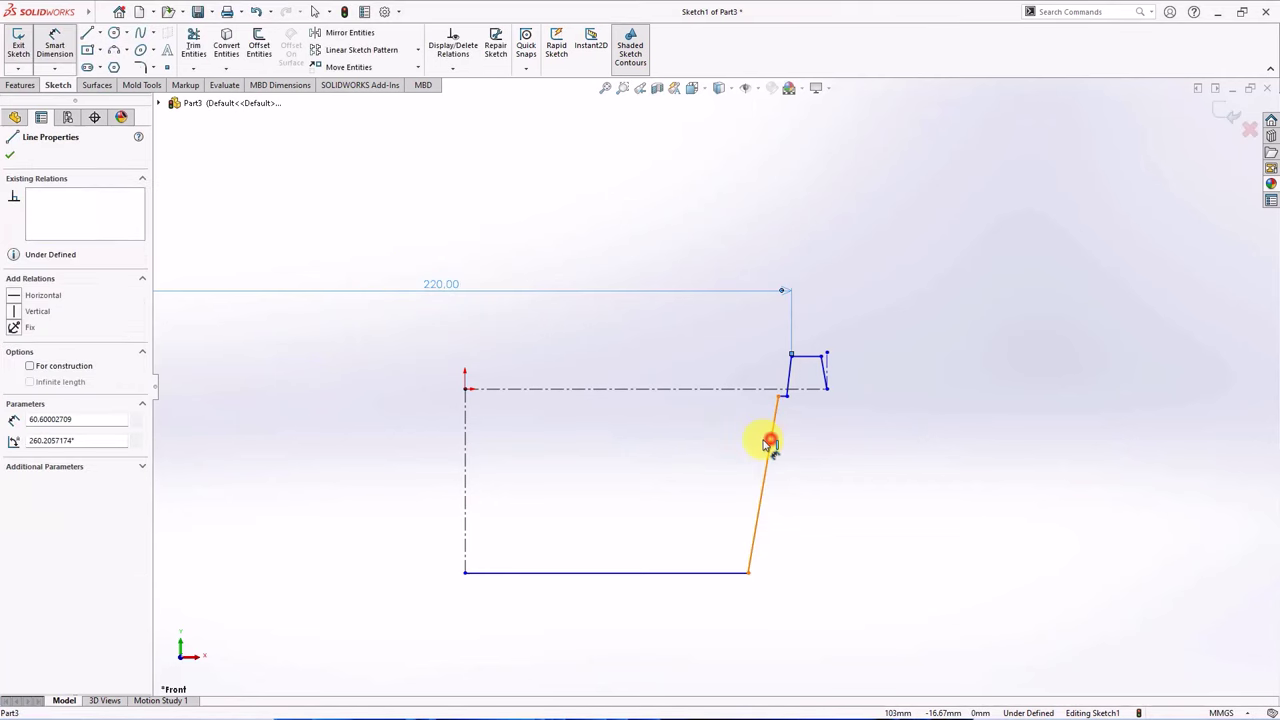
left_click(464, 445)
left_click(700, 462)
type("10")
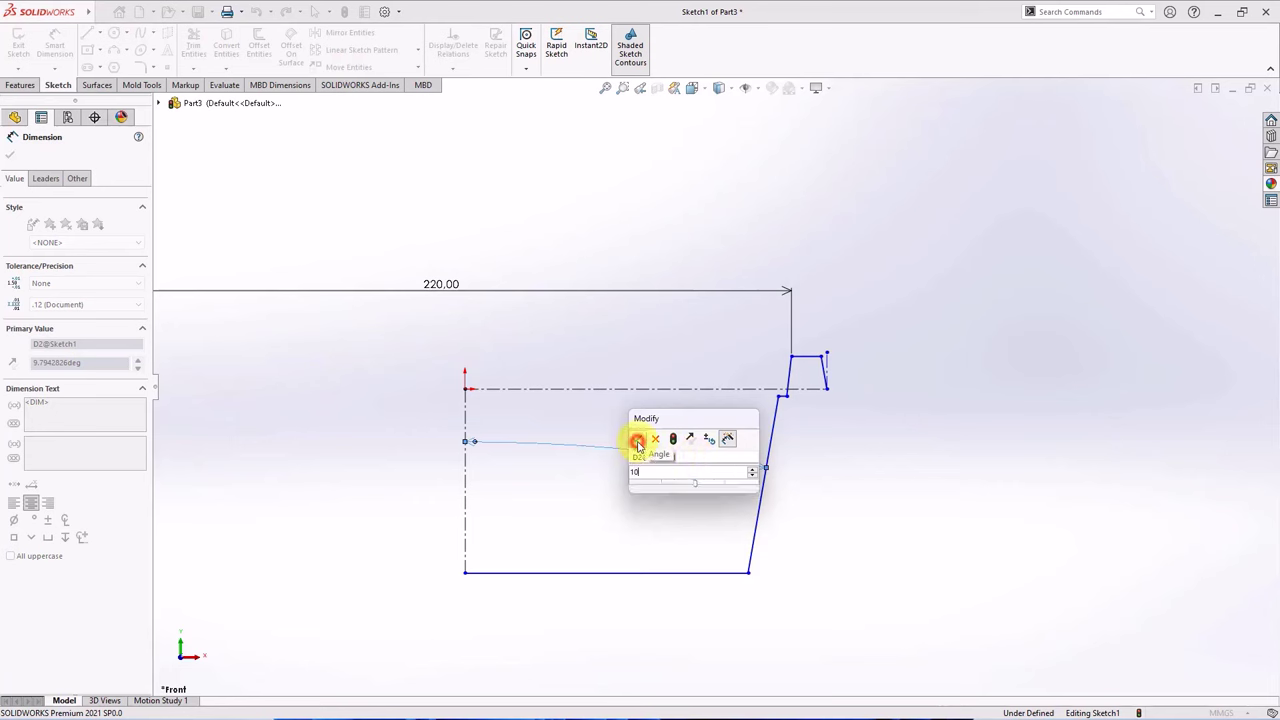
left_click(637, 441)
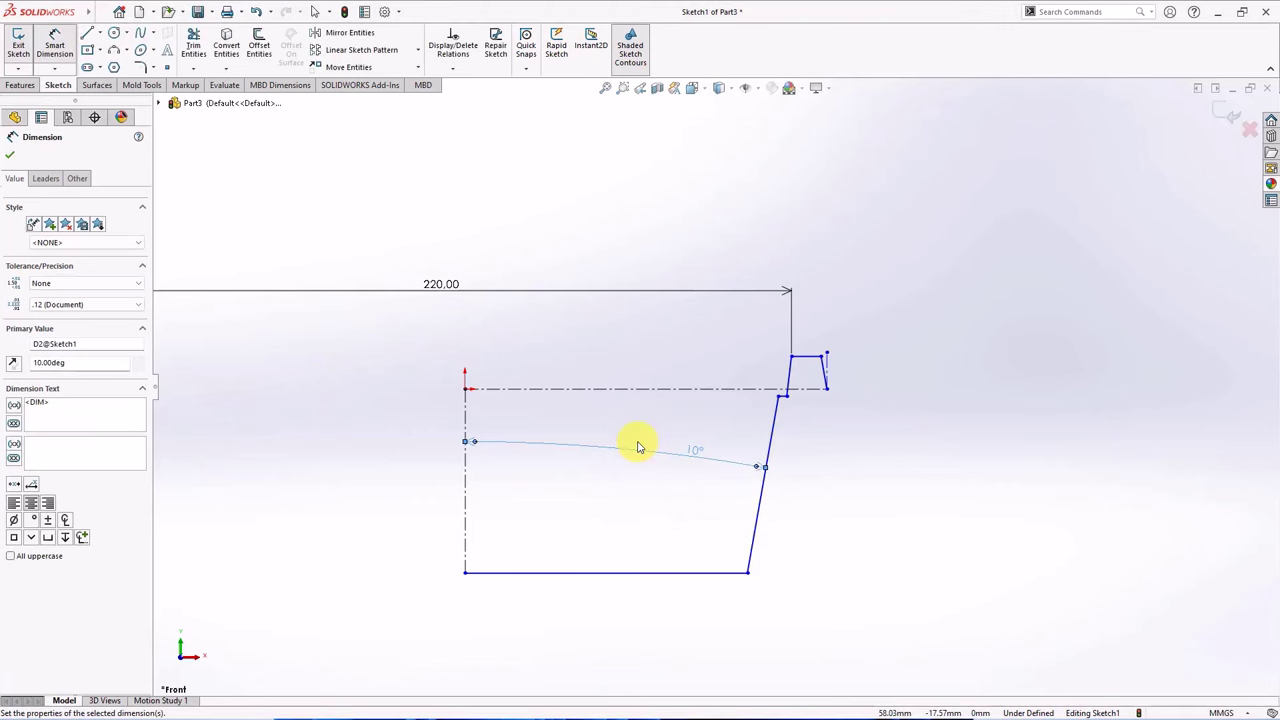
Add the 8 mm rim height and 9.10 mm step height dimensions.
left_click(812, 360)
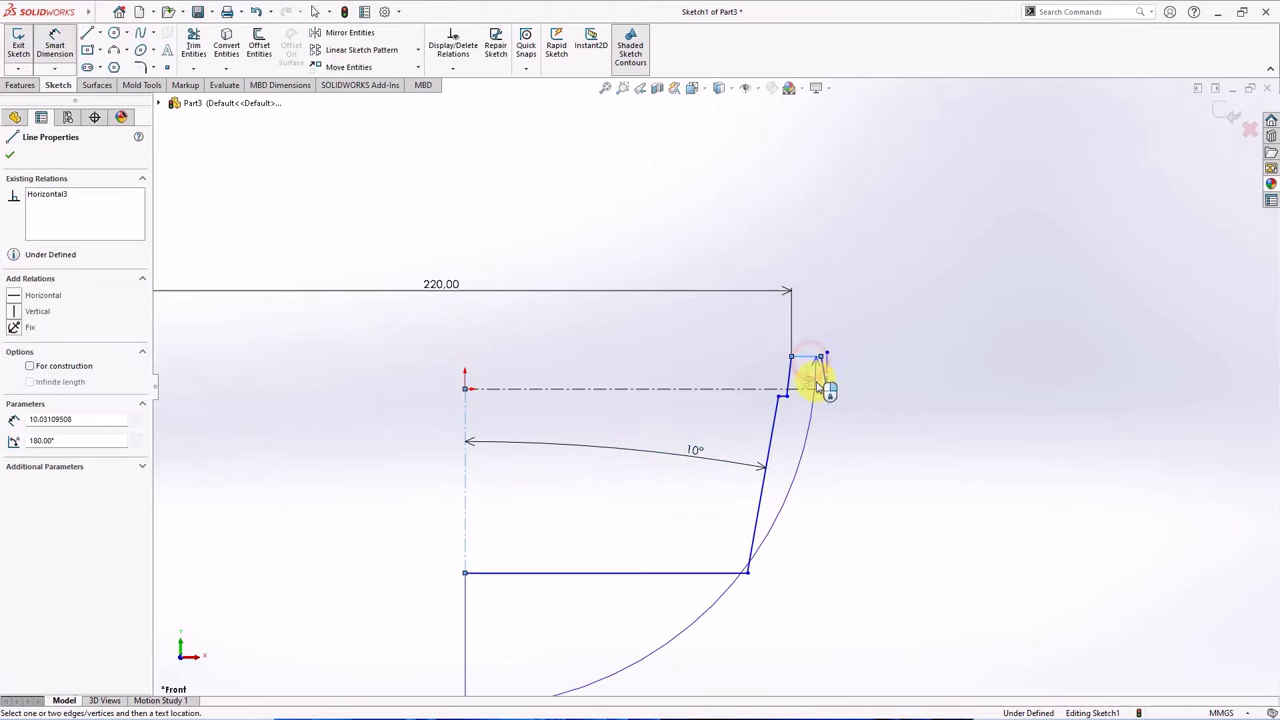
left_click(810, 388)
left_click(864, 381)
type("8")
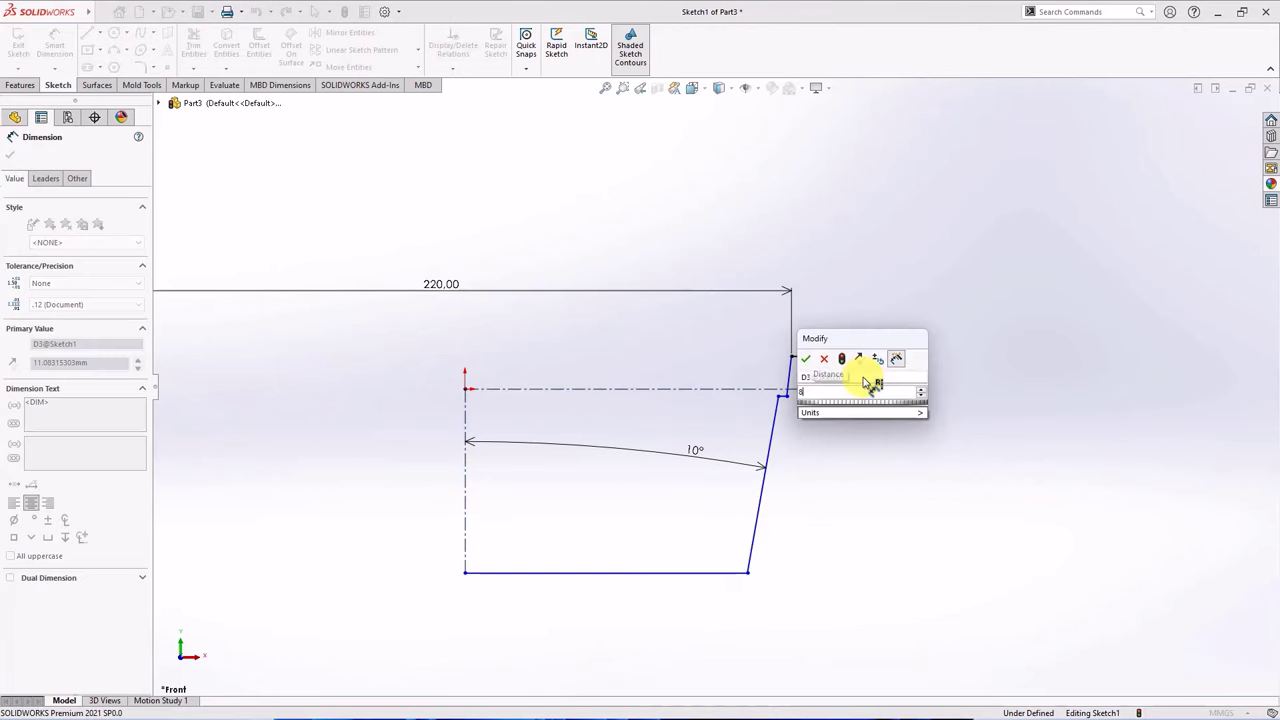
left_click(806, 360)
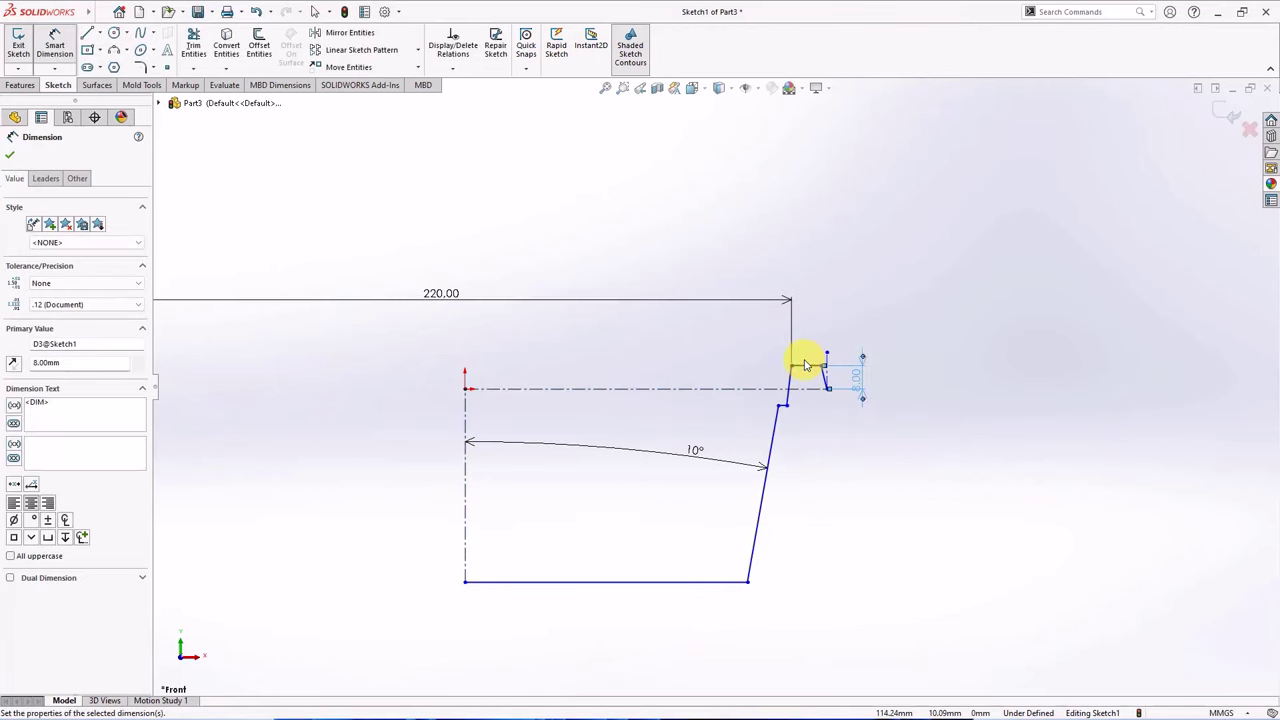
left_click(781, 404)
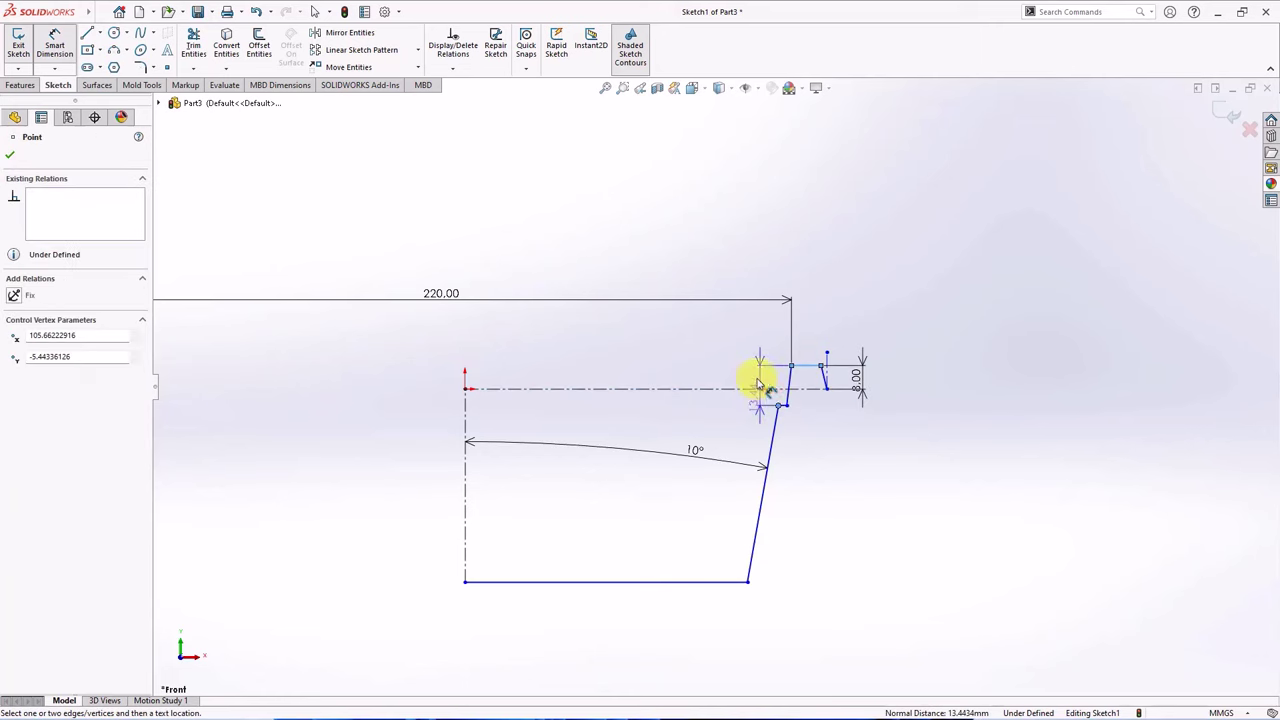
left_click(759, 384)
type("9.1")
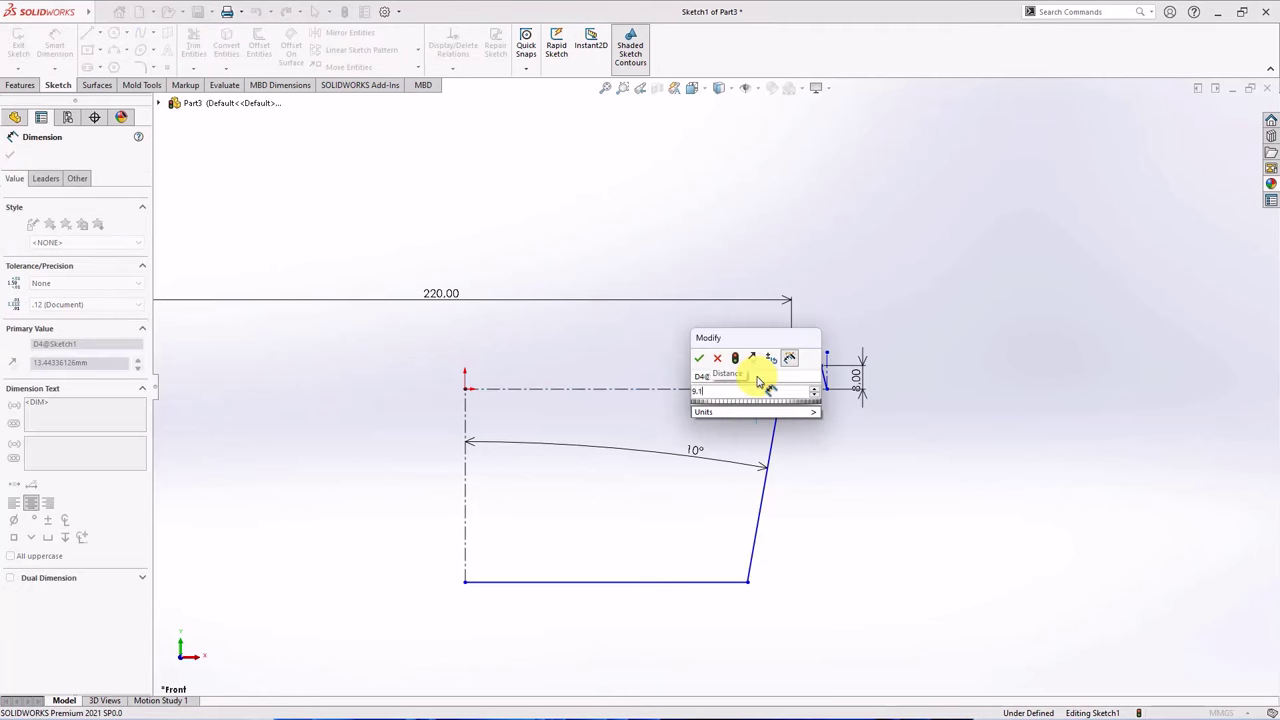
left_click(699, 362)
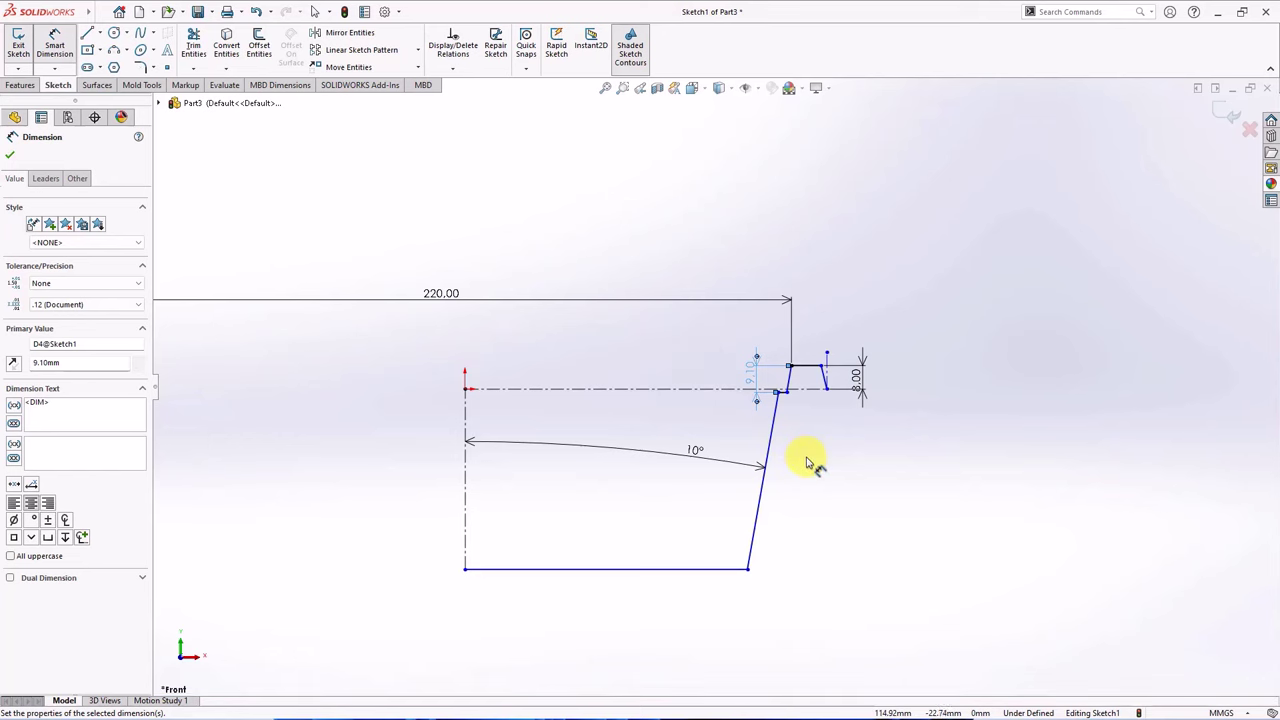
Dimension the 2.50 mm step width and the 83 mm overall height.
scroll(780, 400, "up", 3)
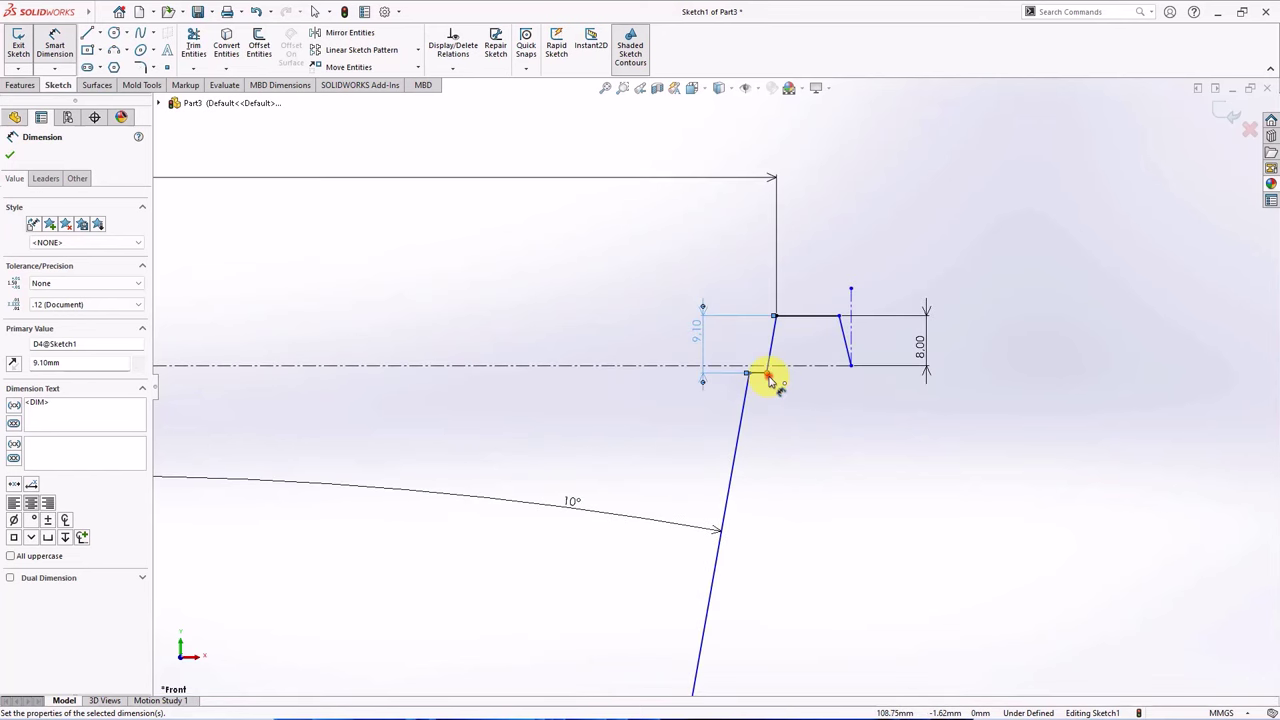
left_click(755, 379)
left_click(803, 405)
type("2")
left_click(745, 385)
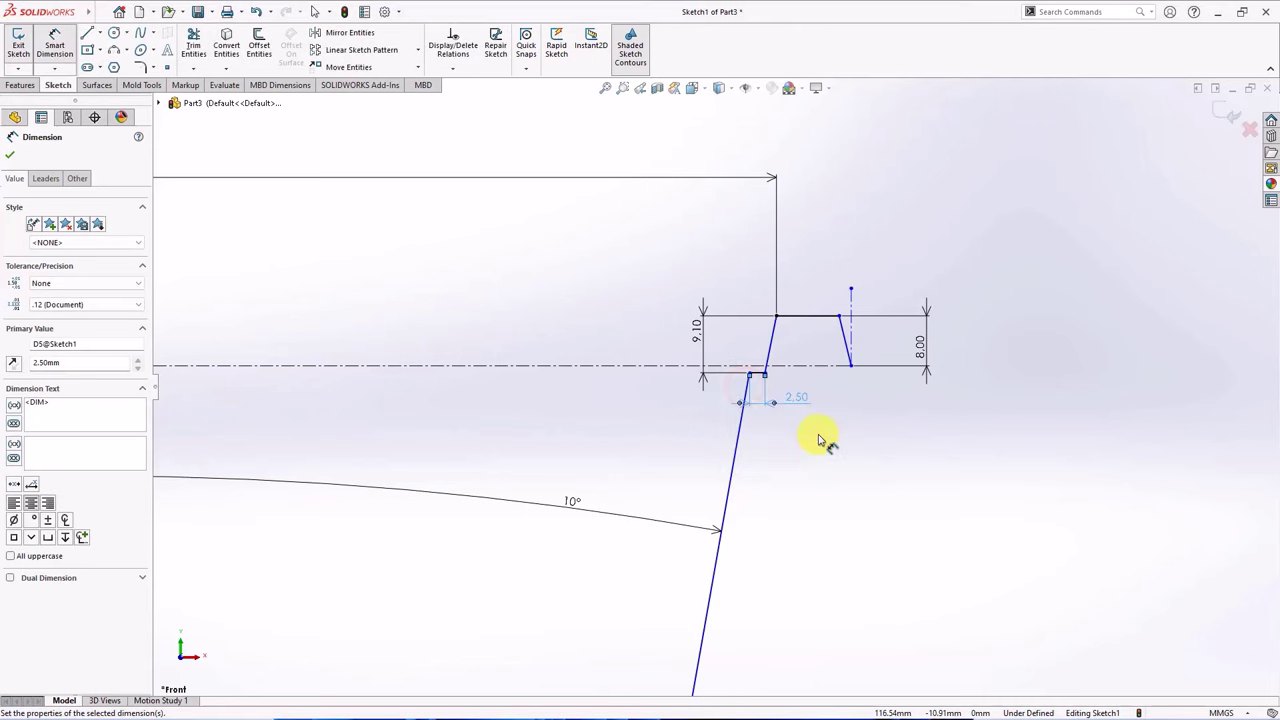
key("z")
key("z")
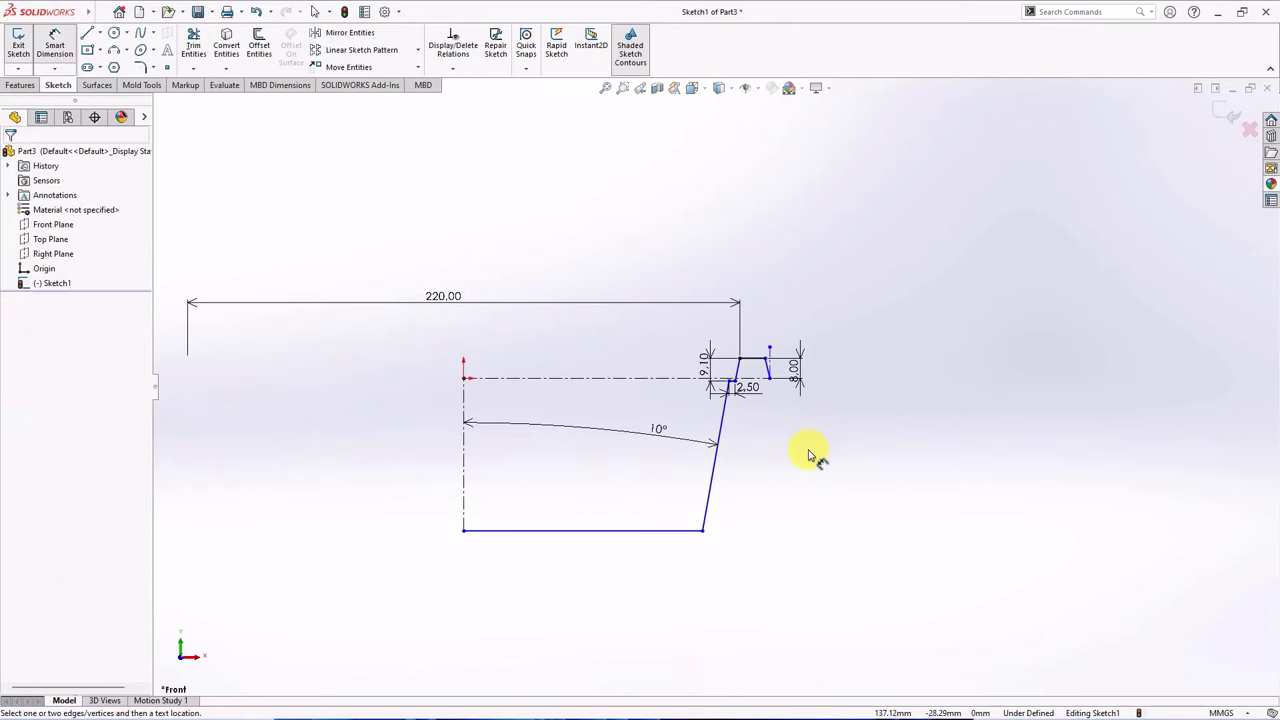
left_click(757, 362)
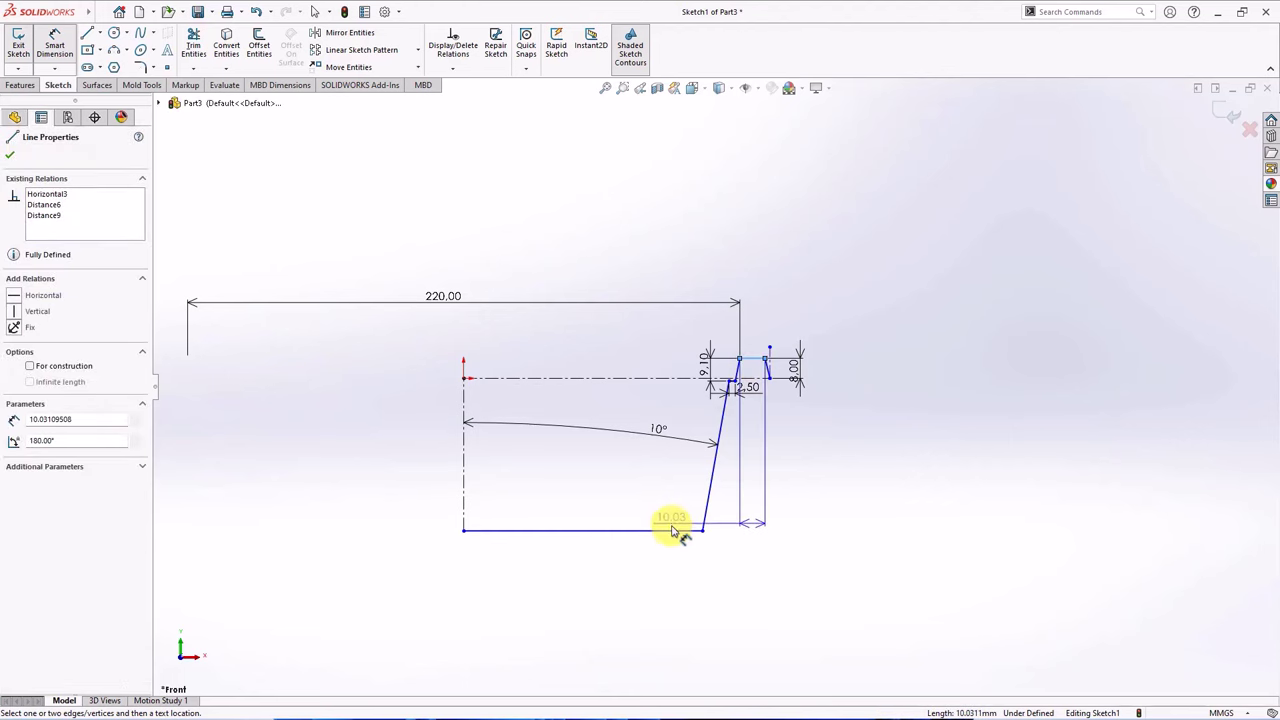
left_click(665, 530)
left_click(838, 447)
type("8")
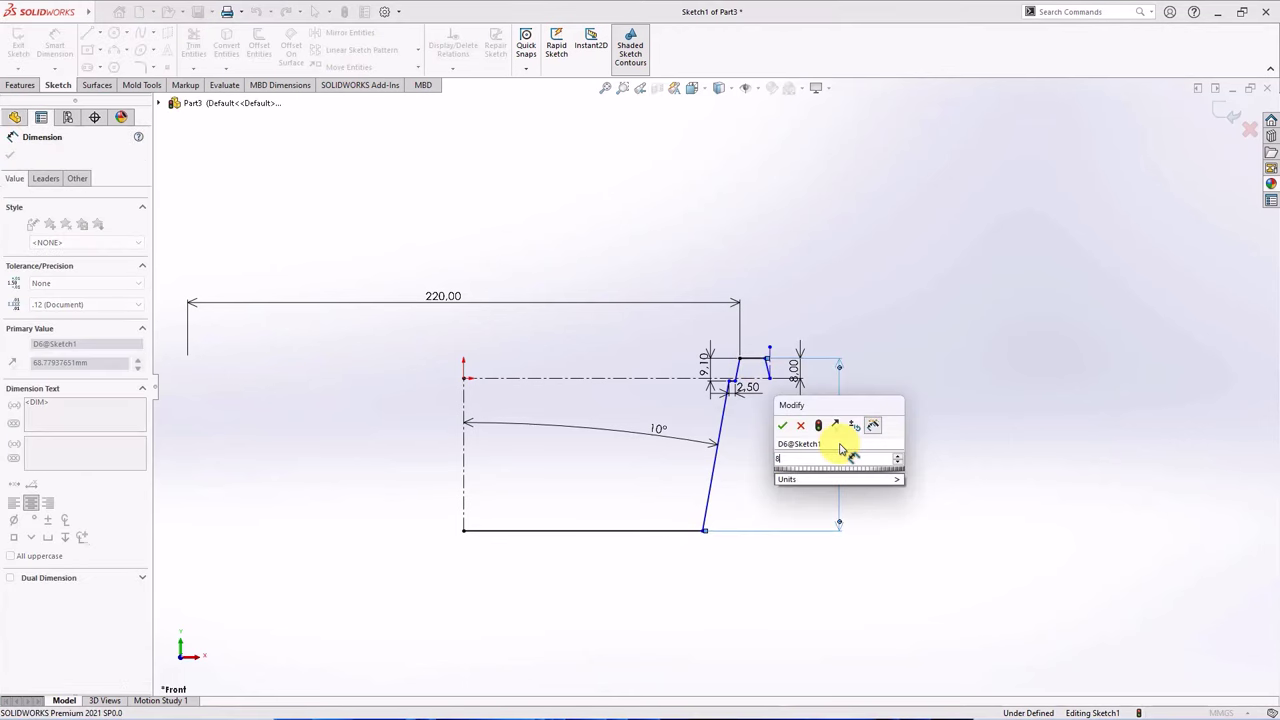
type("3")
left_click(787, 427)
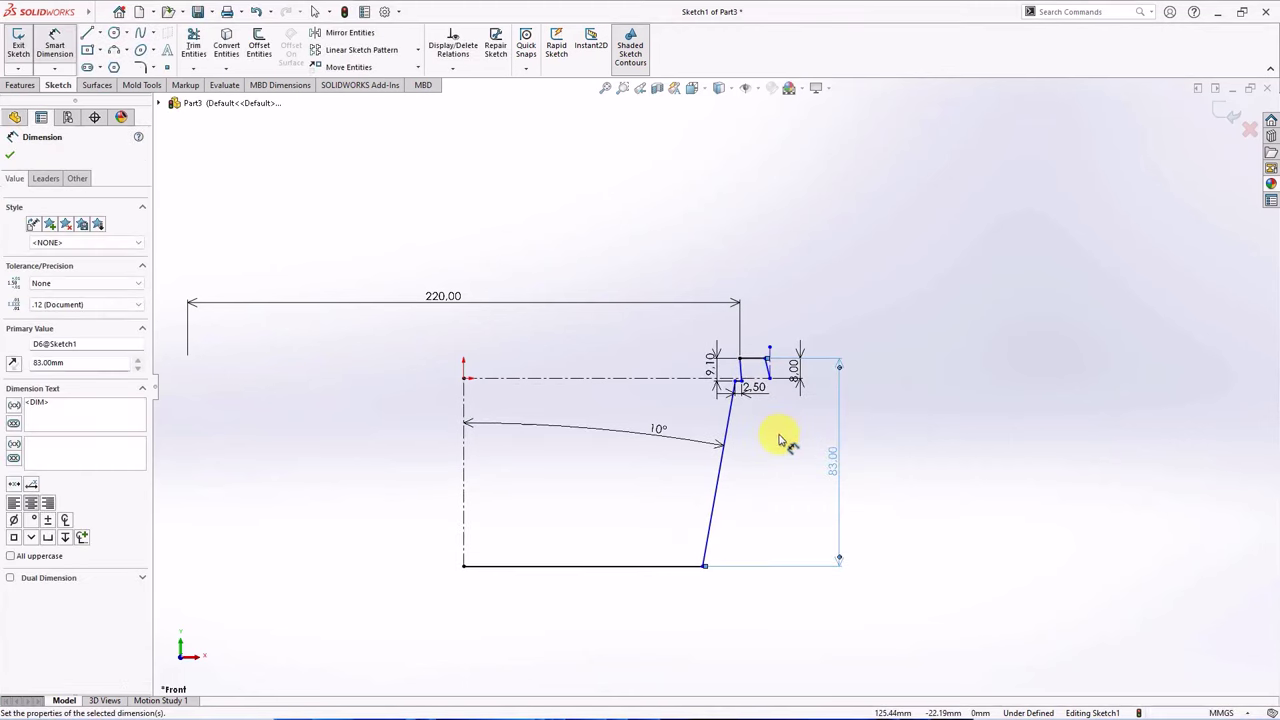
Add a 5° rim angle and shift the inner rim corner point left.
scroll(772, 410, "down", 3)
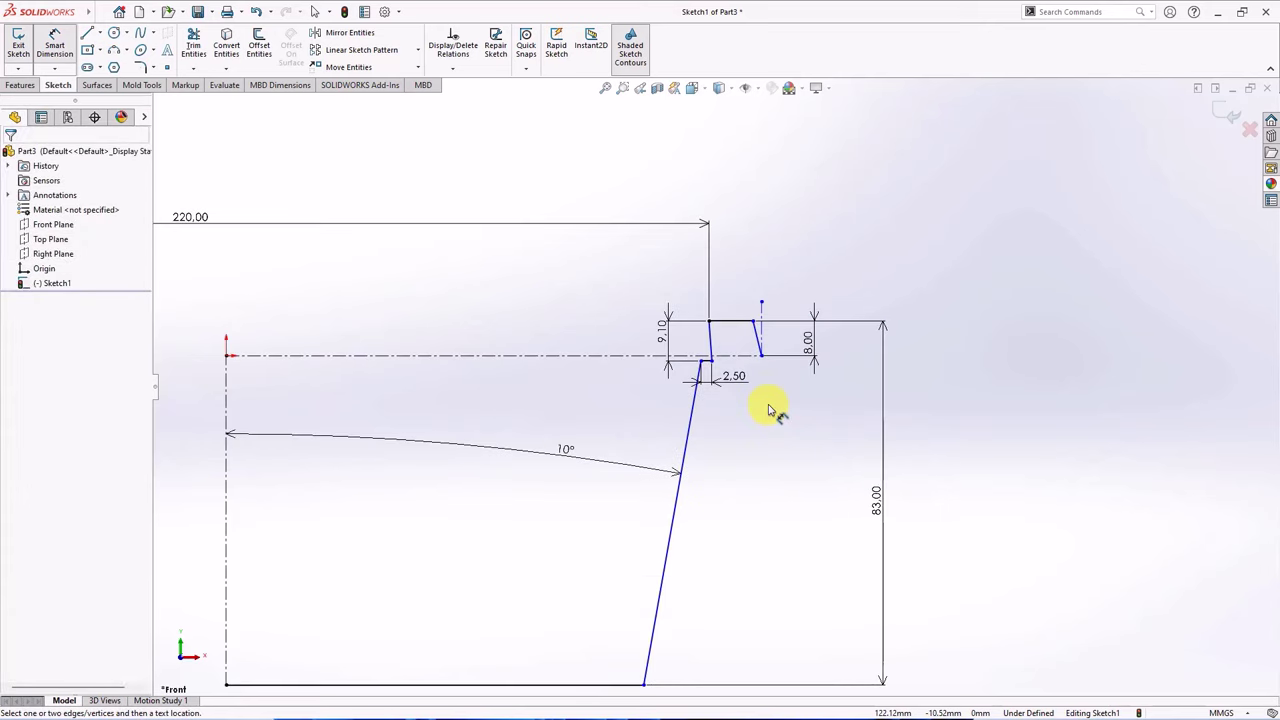
left_click(757, 342)
left_click(757, 318)
left_click(763, 287)
type("5")
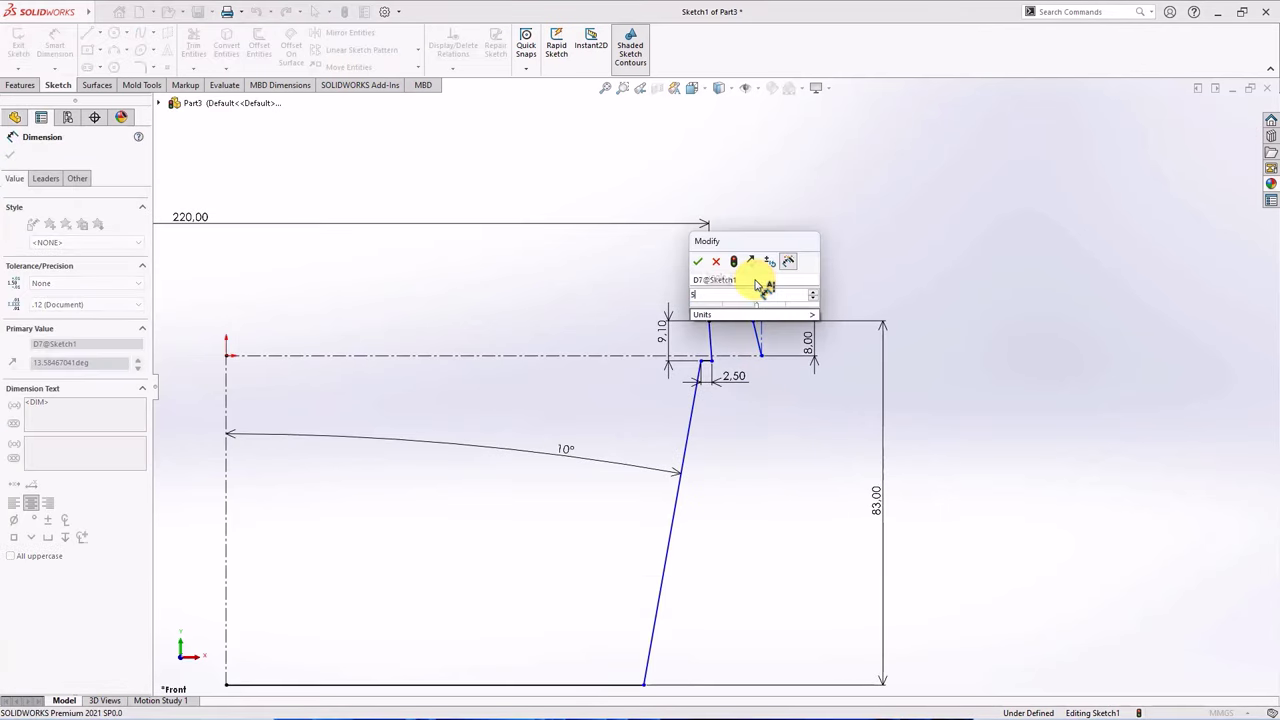
left_click(698, 263)
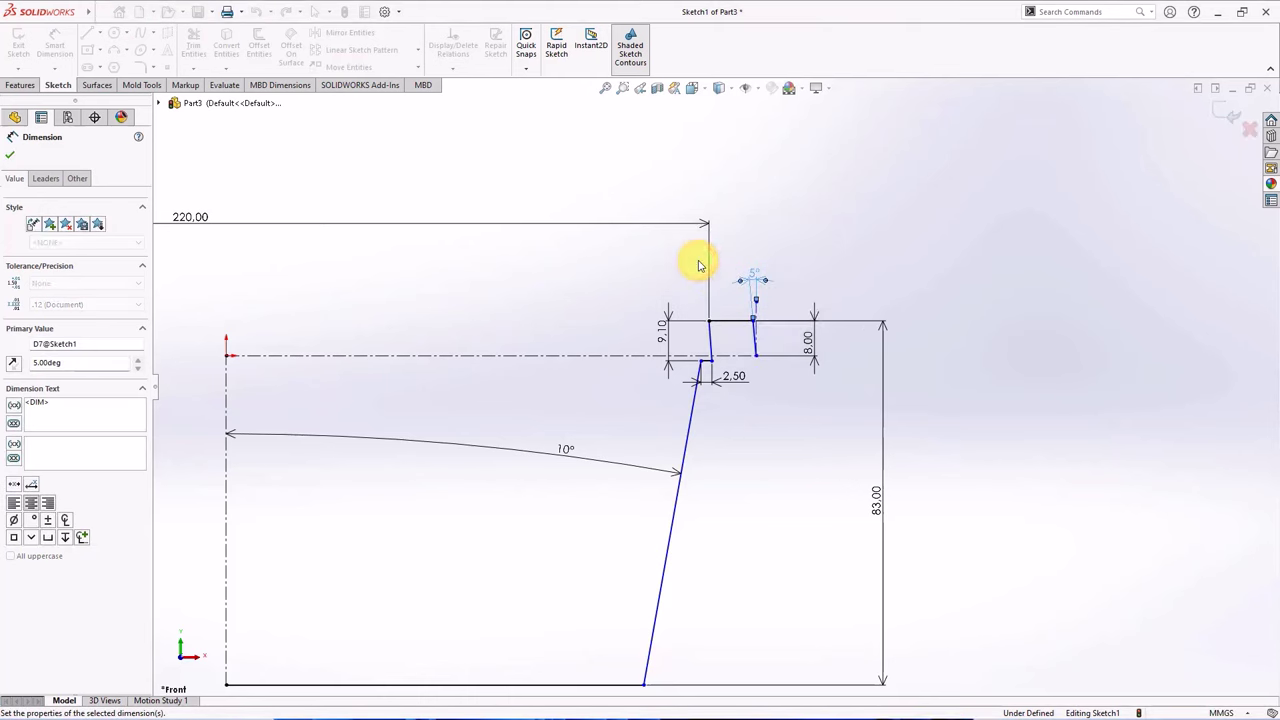
right_click(780, 213)
left_click(811, 249)
scroll(715, 370, "down", 2)
left_click_drag(710, 365, 688, 358)
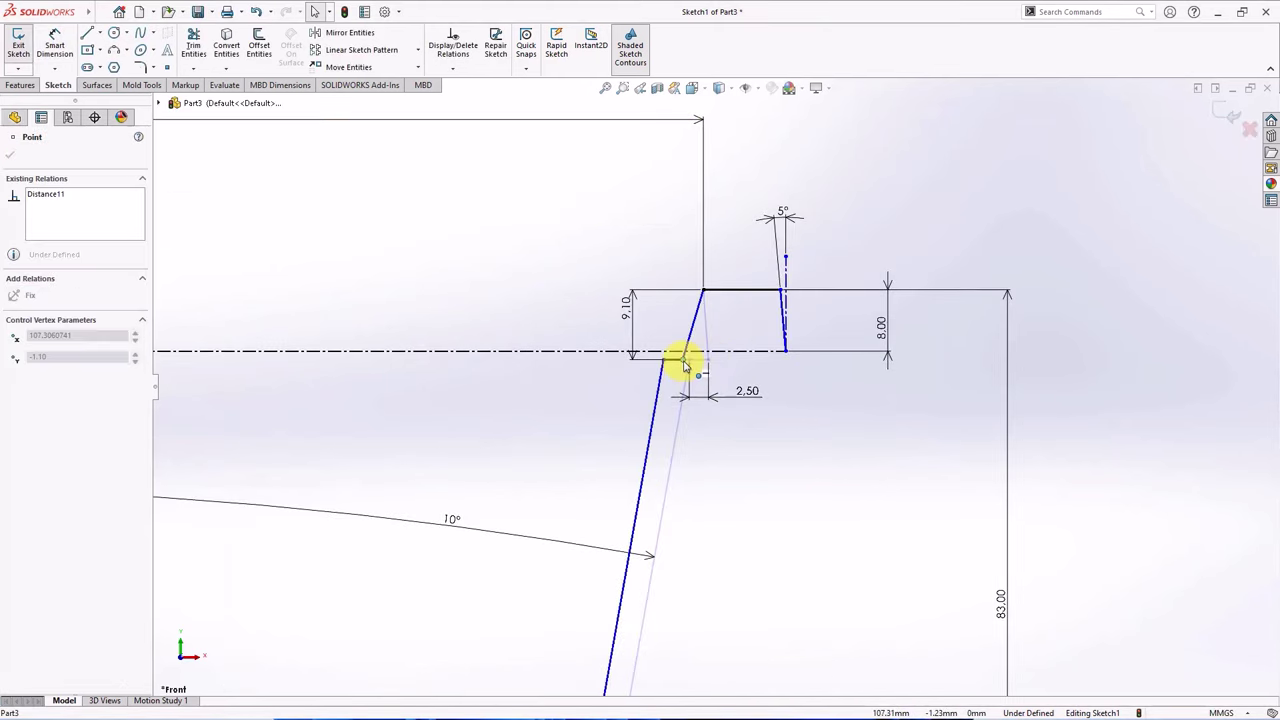
left_click(777, 486)
Add a 5° angle on the slanted inner rim line and a 9 mm rim width.
left_click(52, 42)
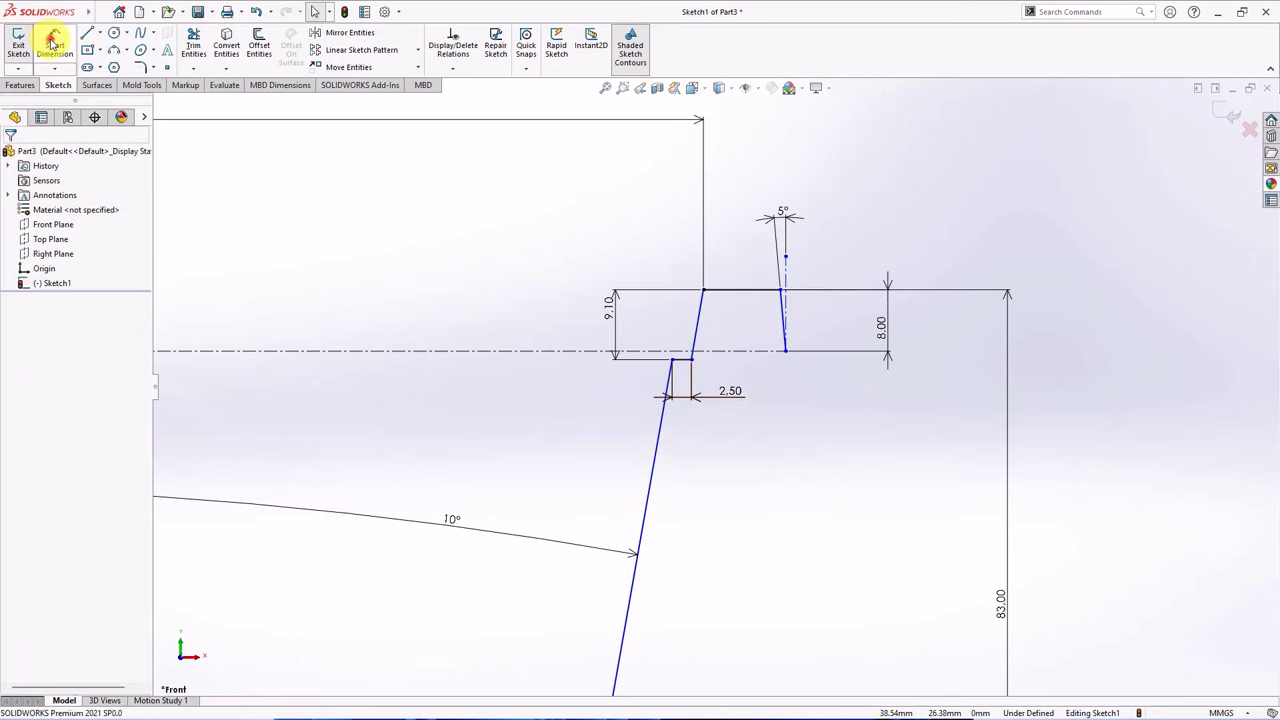
left_click(697, 340)
left_click(784, 280)
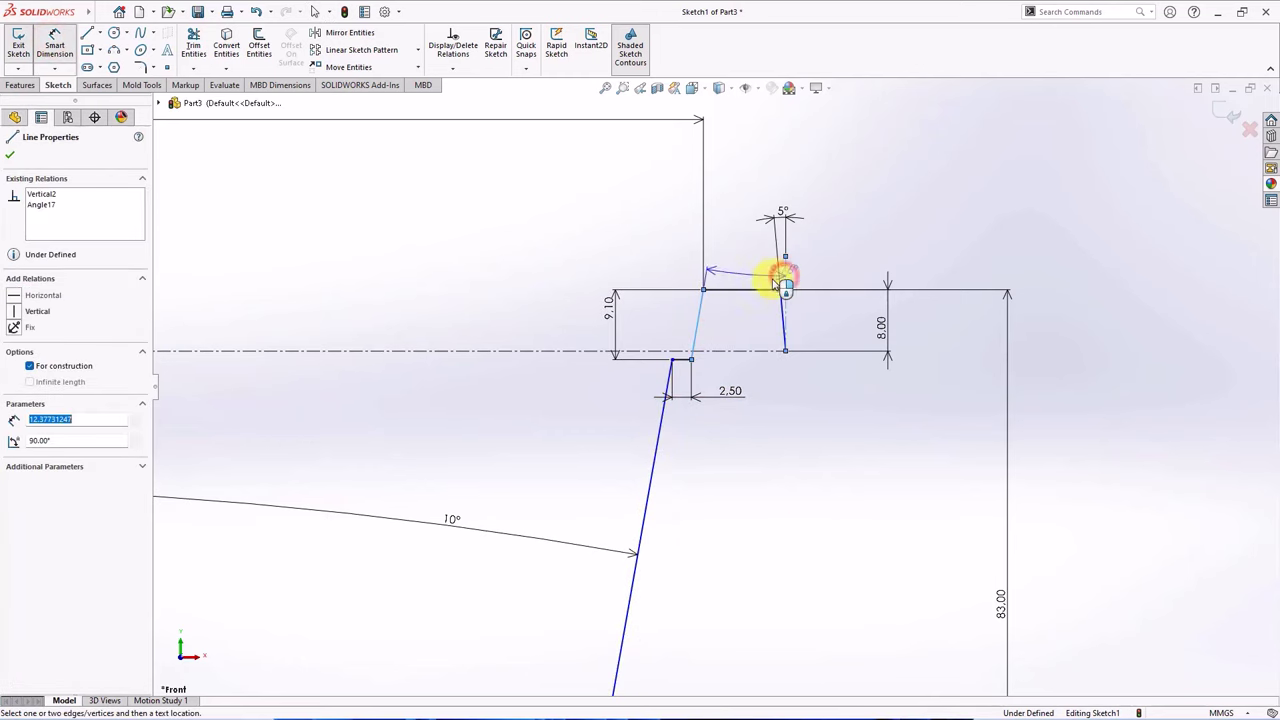
left_click(739, 316)
type("5")
left_click(677, 302)
left_click(820, 455)
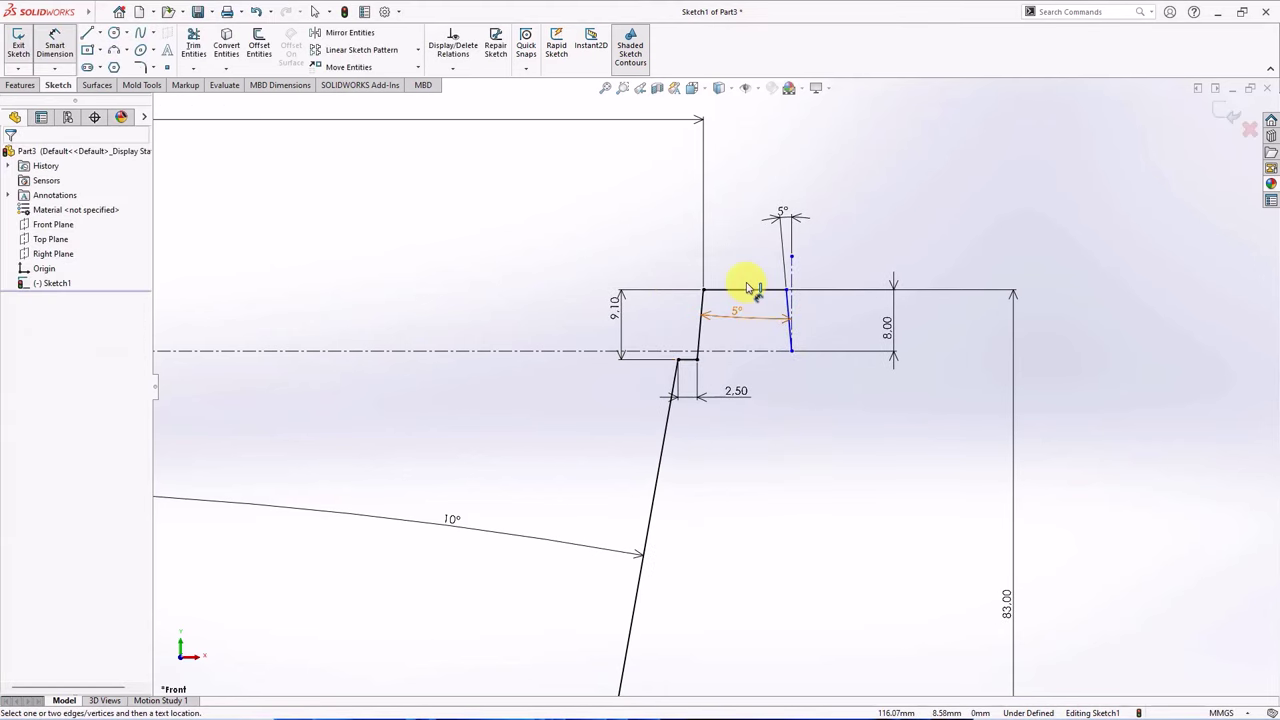
left_click(776, 293)
left_click(757, 258)
left_click(757, 265)
type("9")
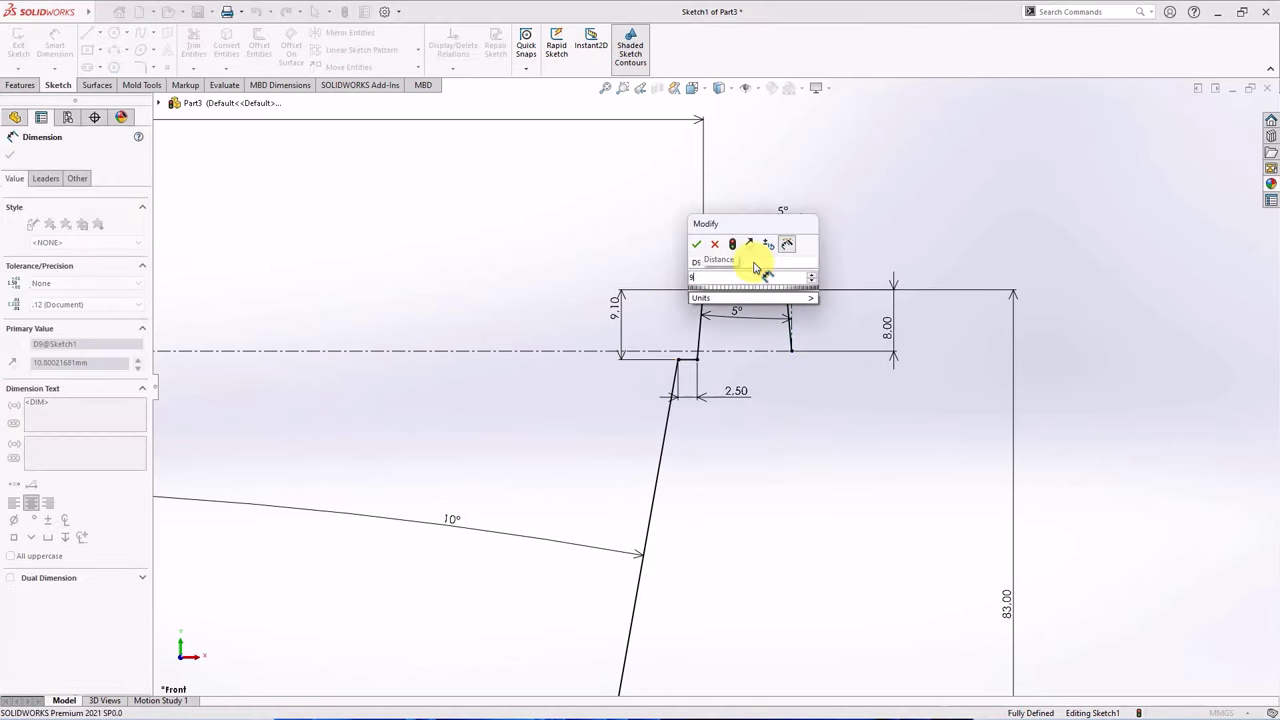
left_click(692, 247)
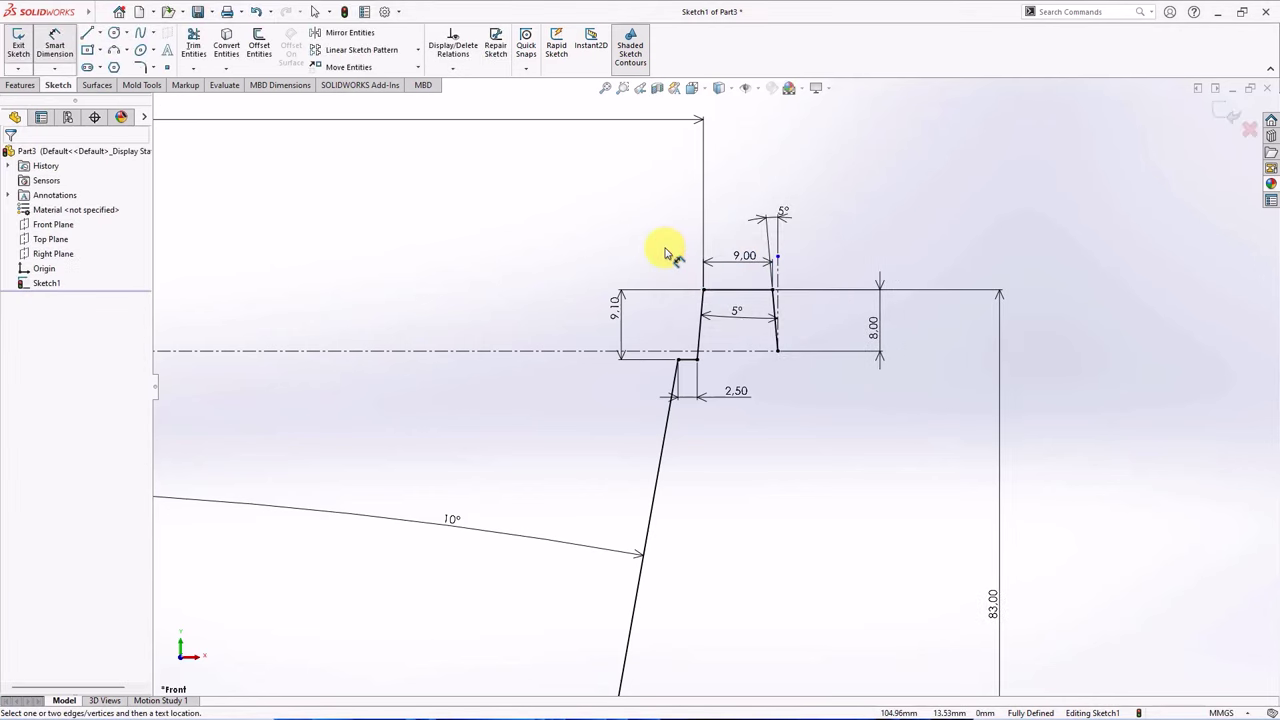
key("f")
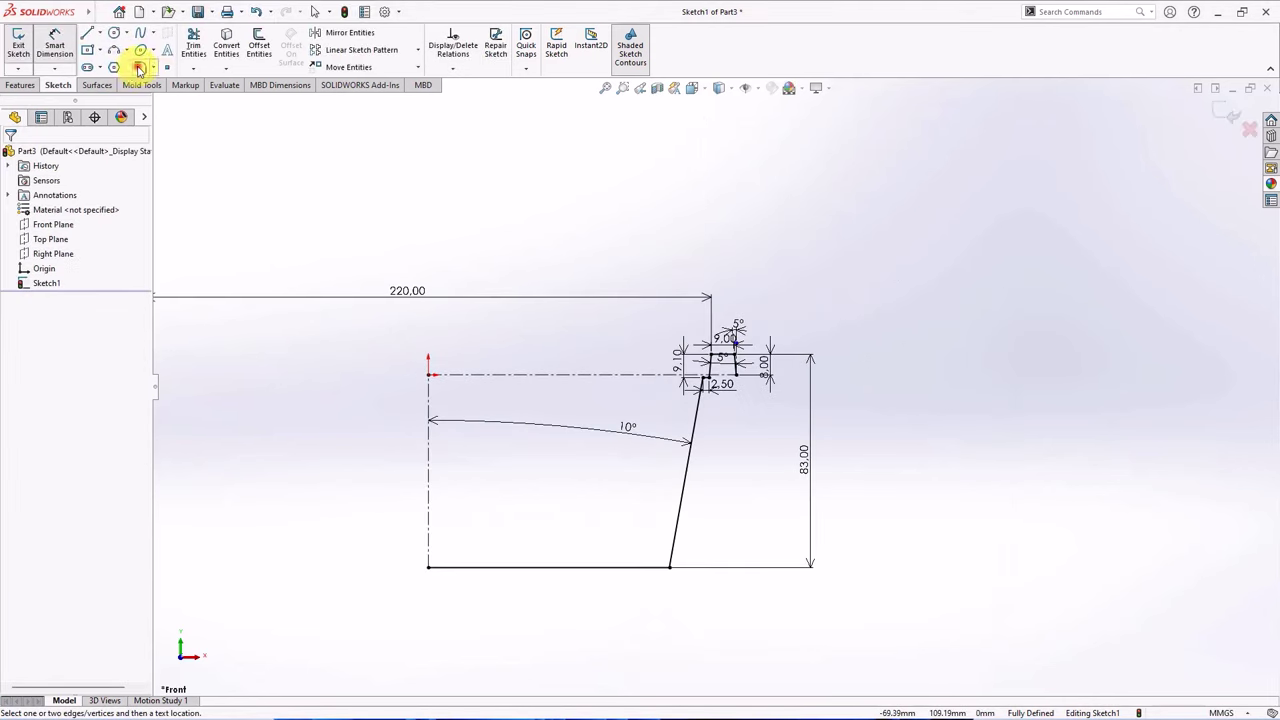
Round the bottom corner with a 12.5 mm sketch fillet.
left_click(138, 68)
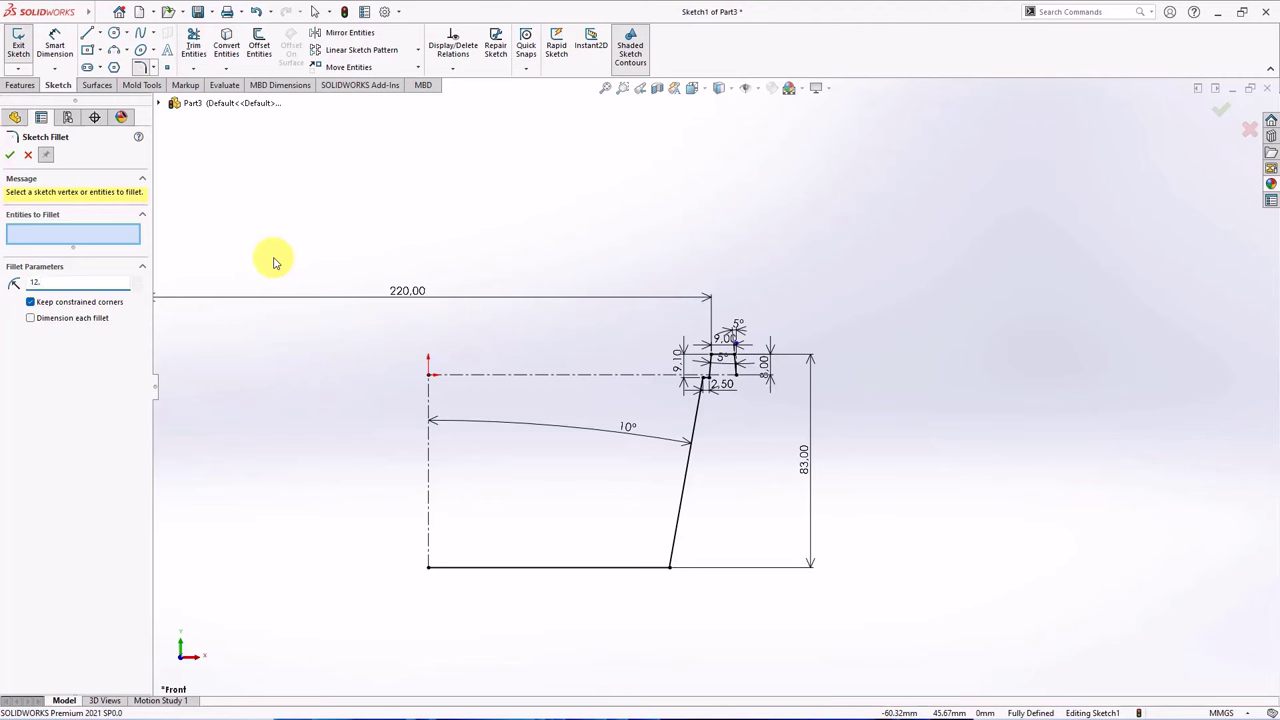
key("Return")
left_click(24, 158)
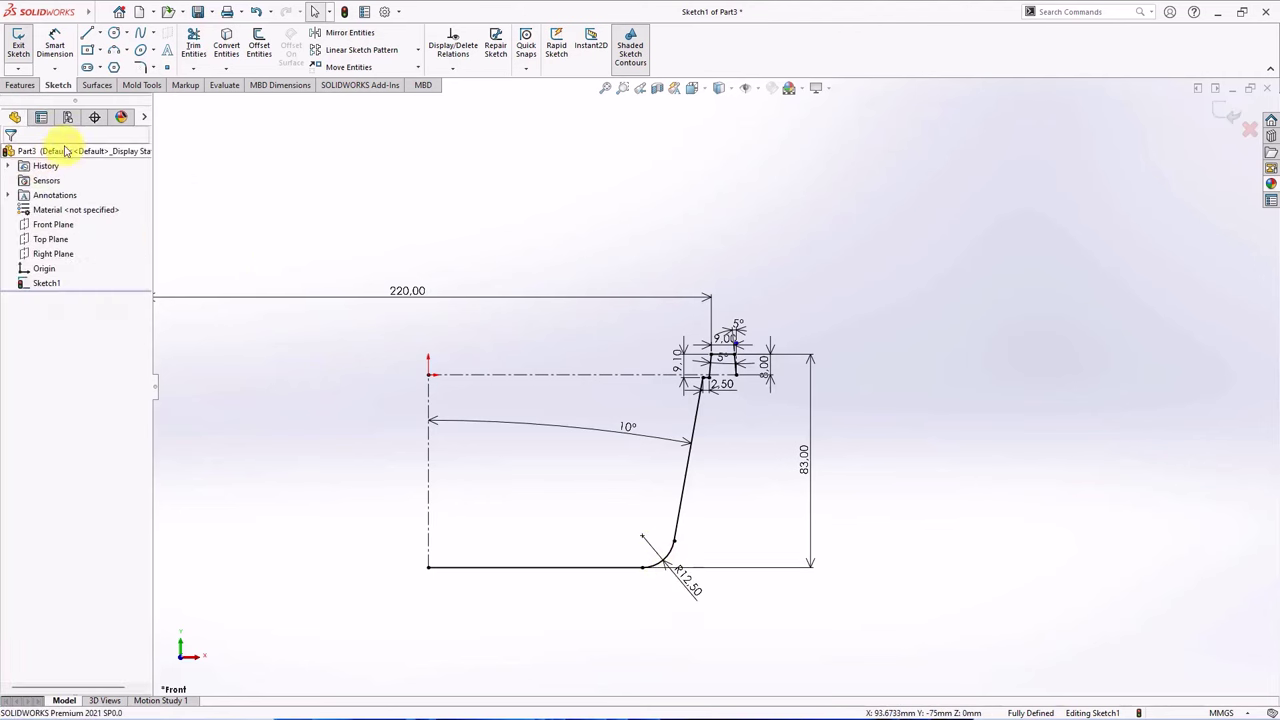
Revolve the profile 360° about the centerline as Surface-Revolve1.
left_click(97, 84)
left_click(60, 45)
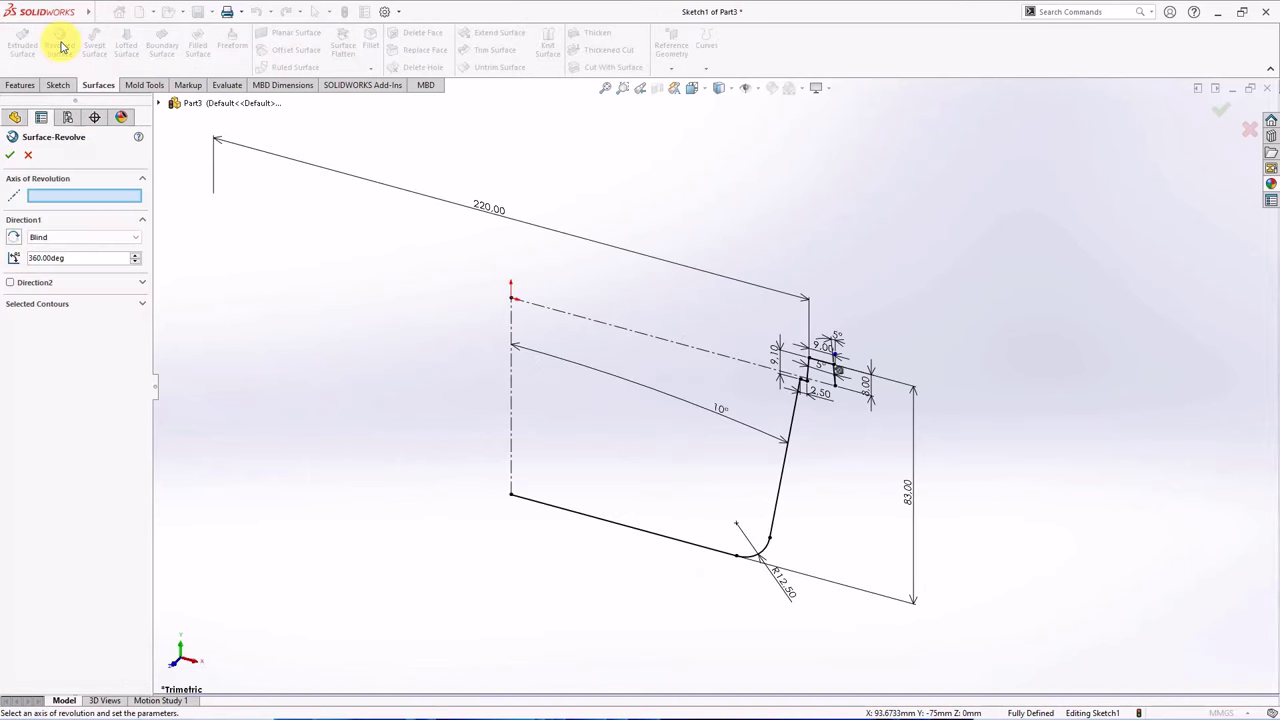
left_click(514, 400)
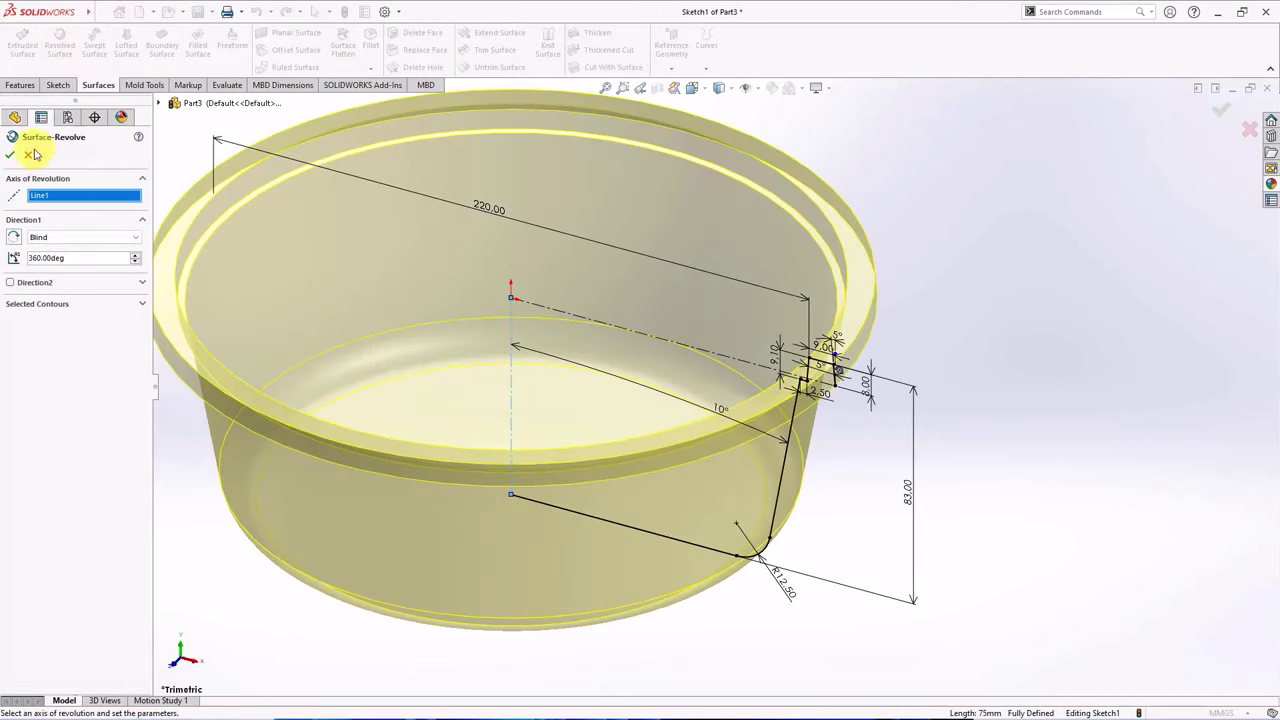
left_click(8, 156)
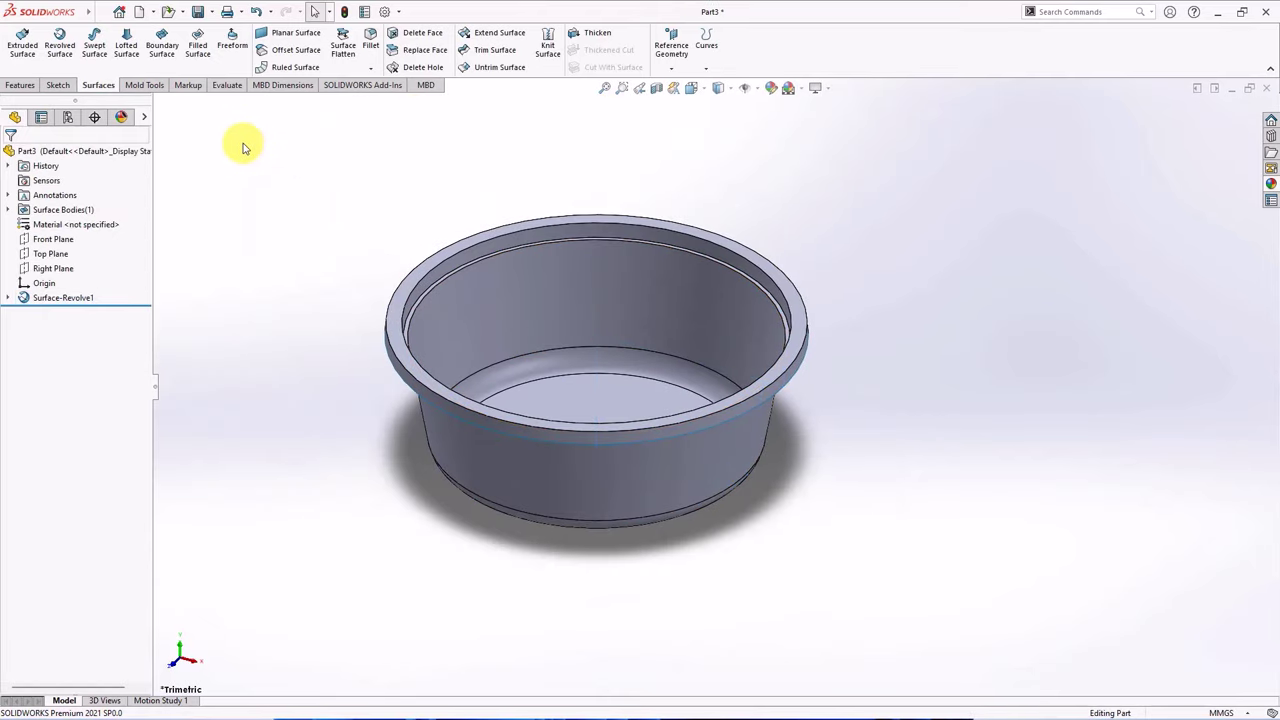
Create a 0 mm offset surface copy of the flat and rounded bottom faces.
left_click(290, 52)
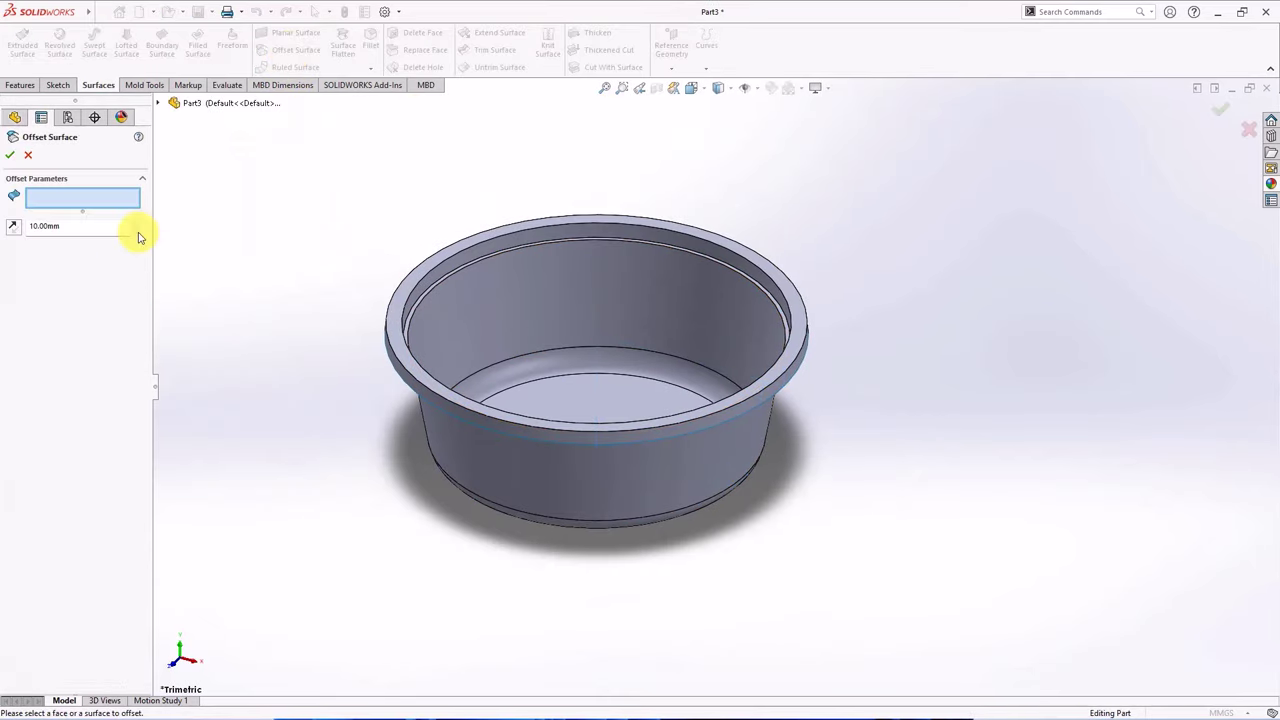
scroll(374, 511, "up", 3)
middle_click_drag(500, 563, 500, 409)
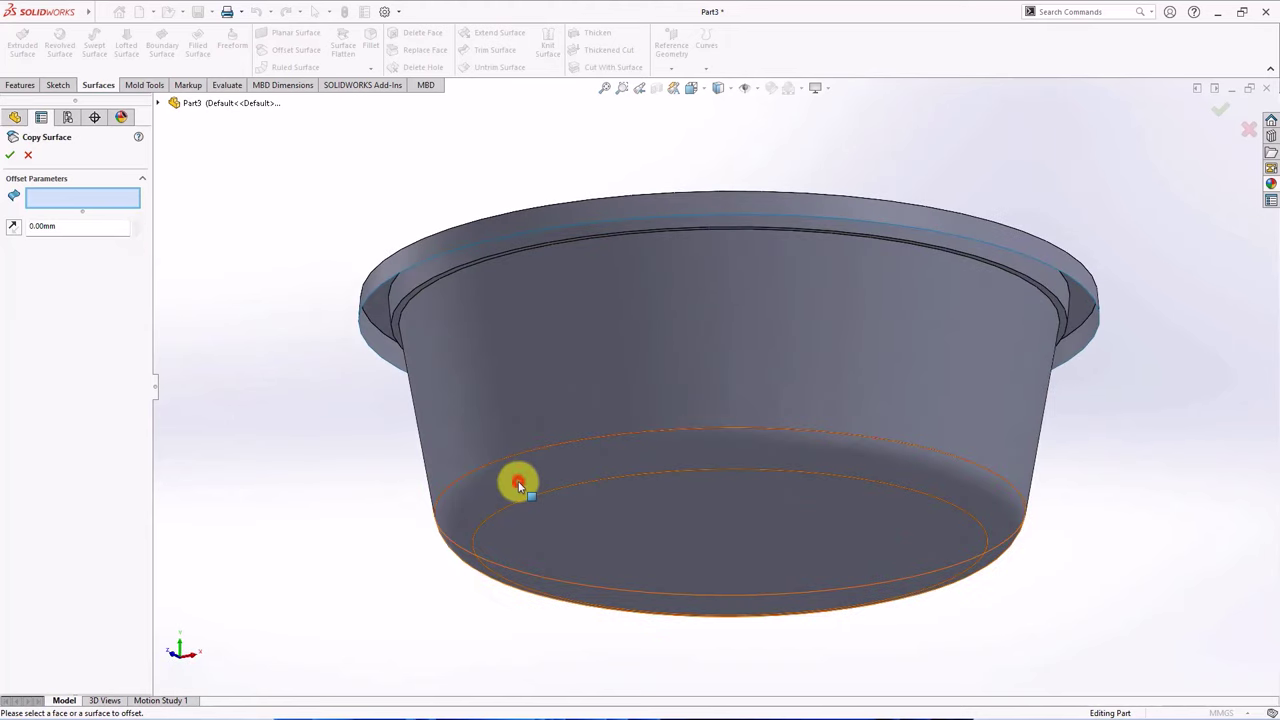
left_click(517, 480)
left_click(545, 520)
left_click(12, 157)
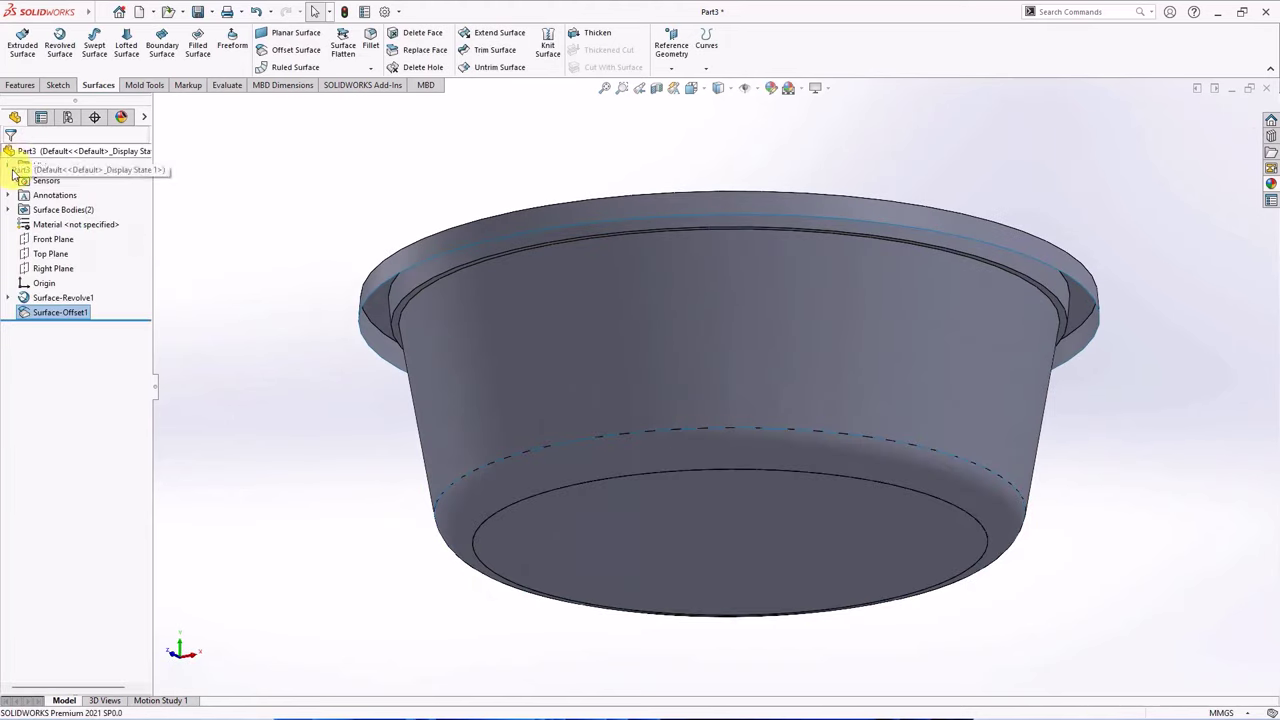
Thicken Surface-Offset1 by 0.9 mm into a solid base.
left_click(591, 38)
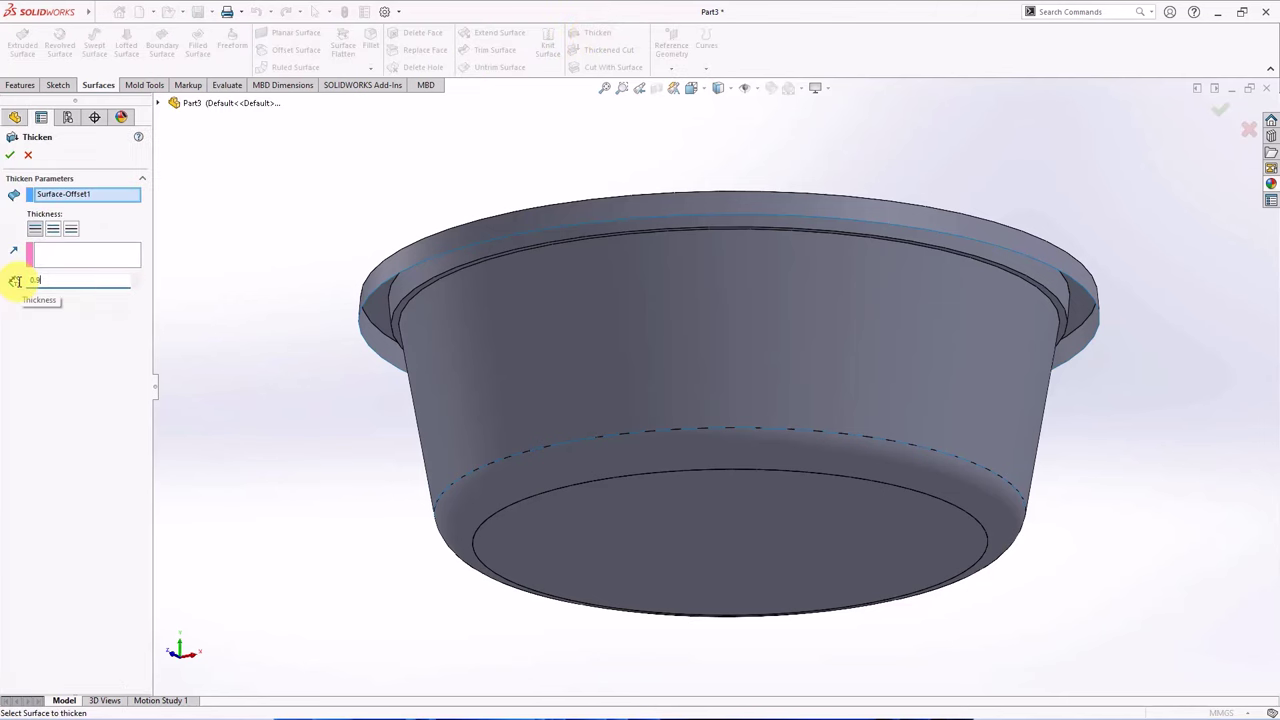
key("Return")
middle_click_drag(237, 472, 434, 560)
scroll(451, 529, "down", 5)
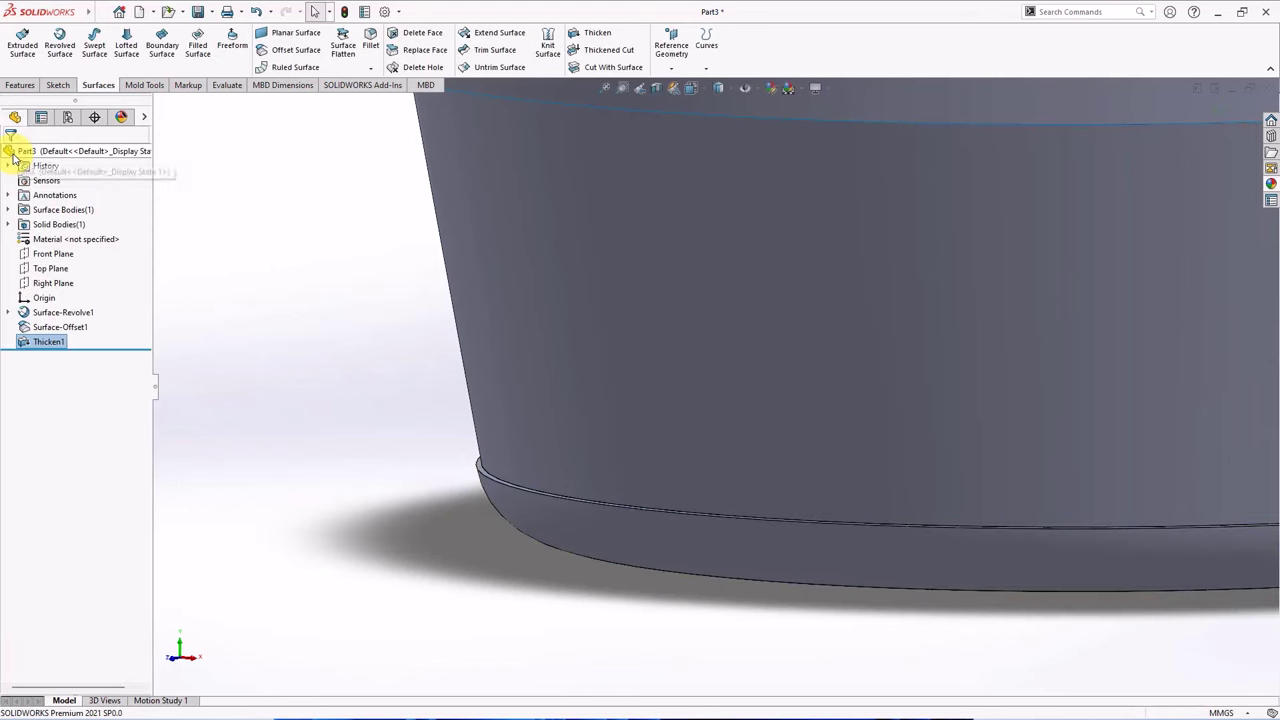
middle_click_drag(291, 350, 294, 323)
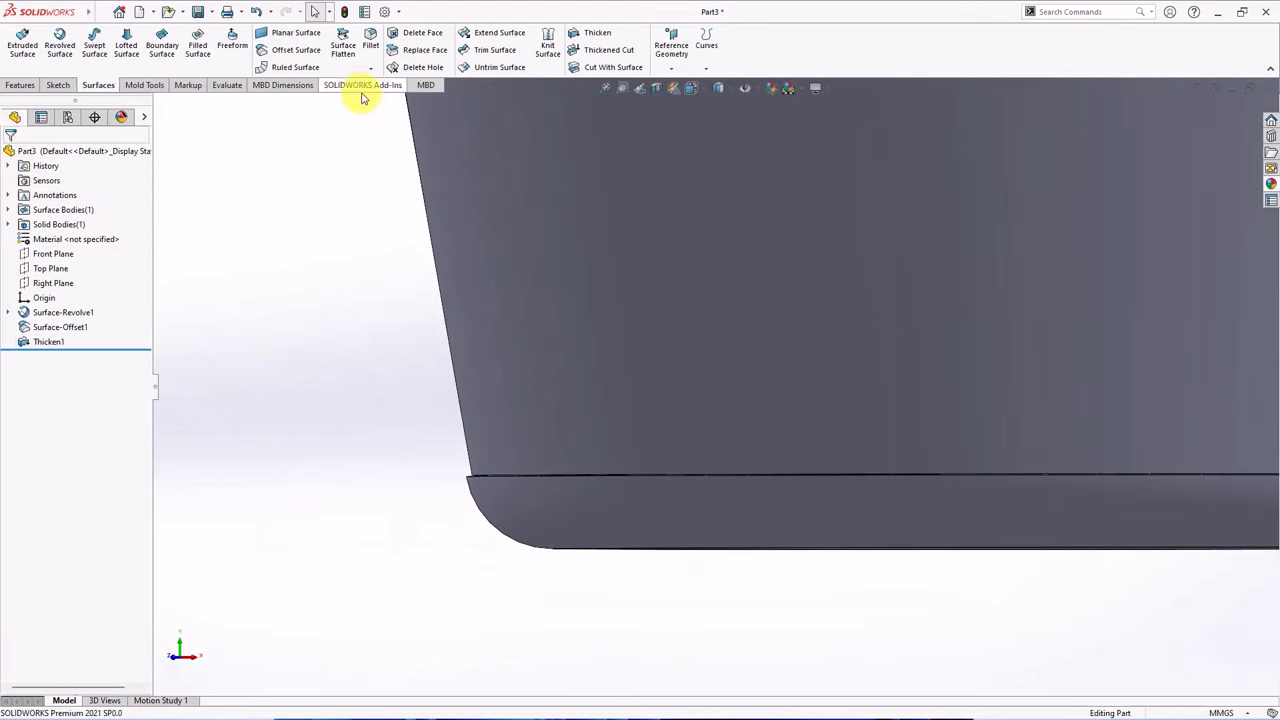
Fillet the outer edge of the thickened base at 0.80 mm.
left_click(370, 45)
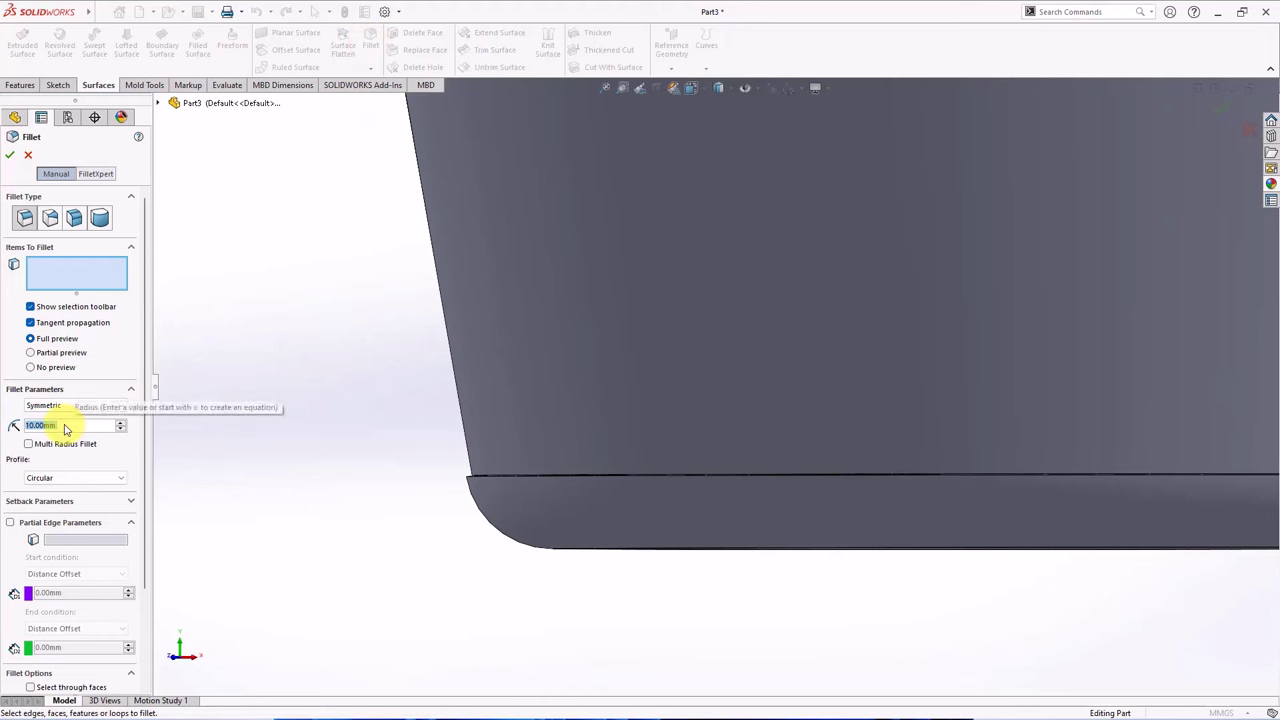
middle_click_drag(240, 525, 580, 426)
left_click(581, 430)
key("Return")
scroll(469, 411, "up", 5)
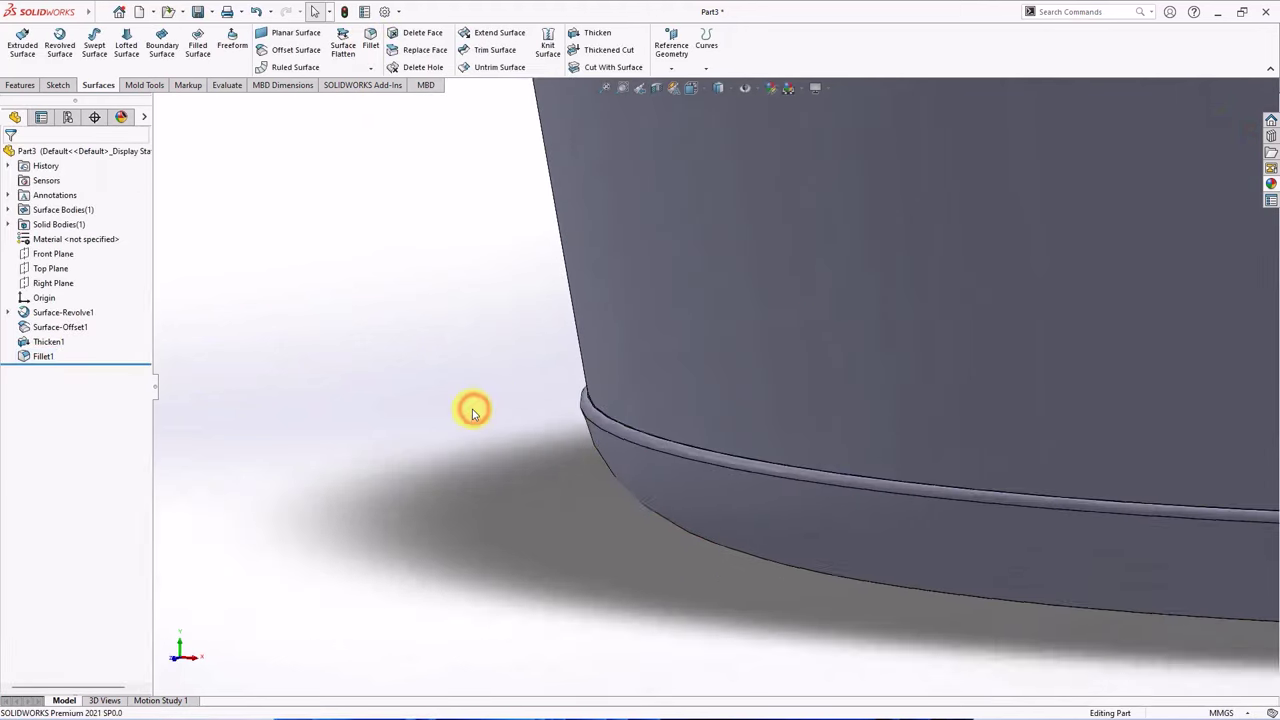
middle_click_drag(491, 374, 286, 471, "ctrl")
Inspect the basket in a section view and hide the surface body.
left_click(656, 88)
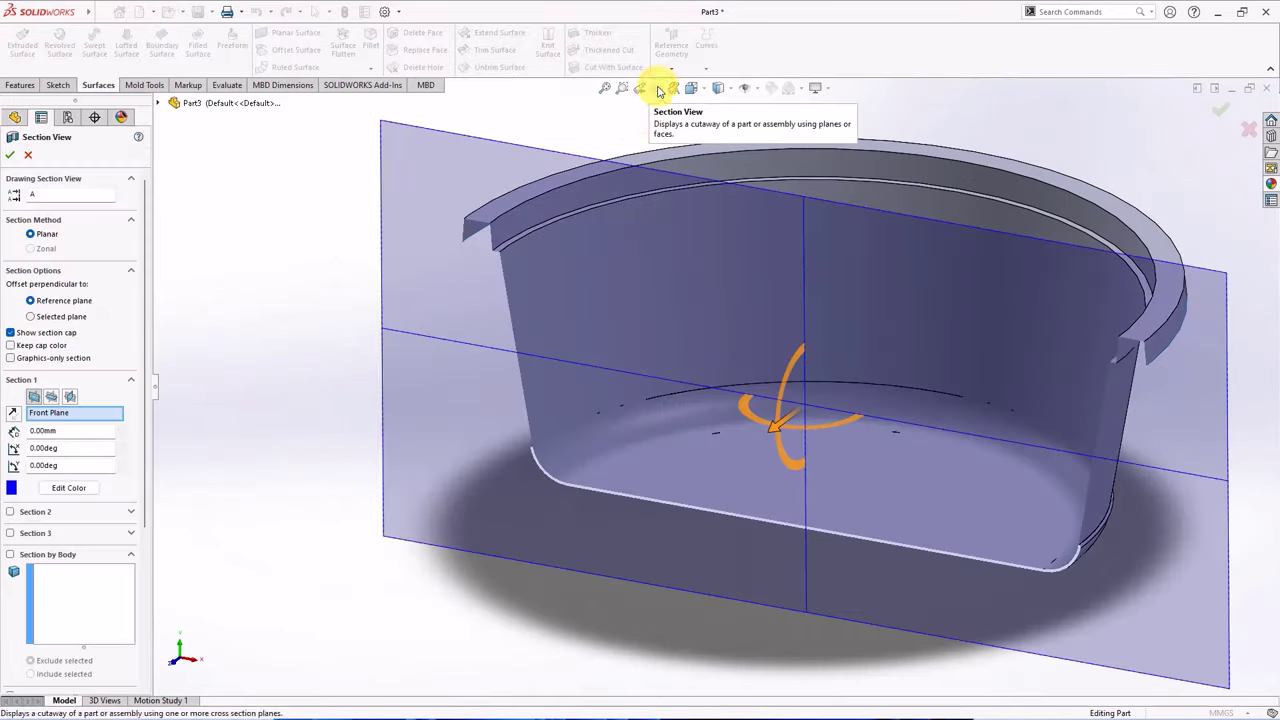
left_click(14, 153)
scroll(557, 471, "down", 5)
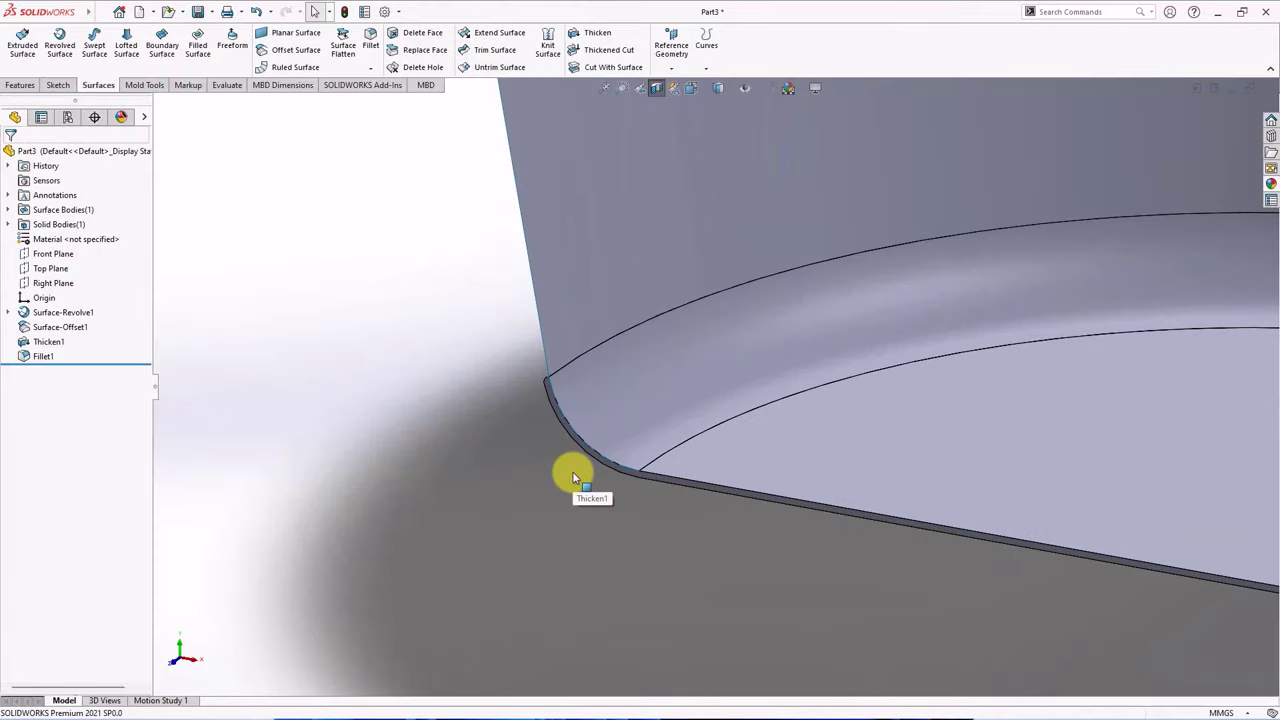
scroll(654, 371, "up", 3)
middle_click_drag(654, 371, 523, 409)
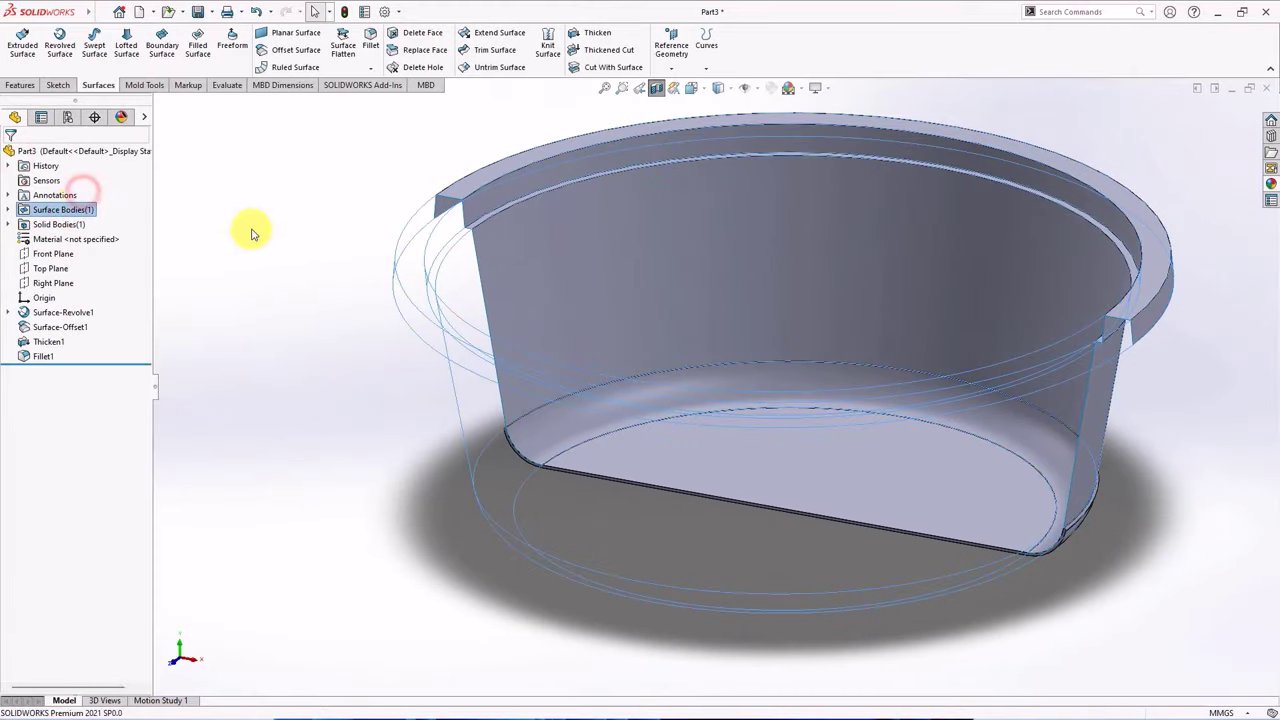
left_click(68, 196)
left_click(73, 194)
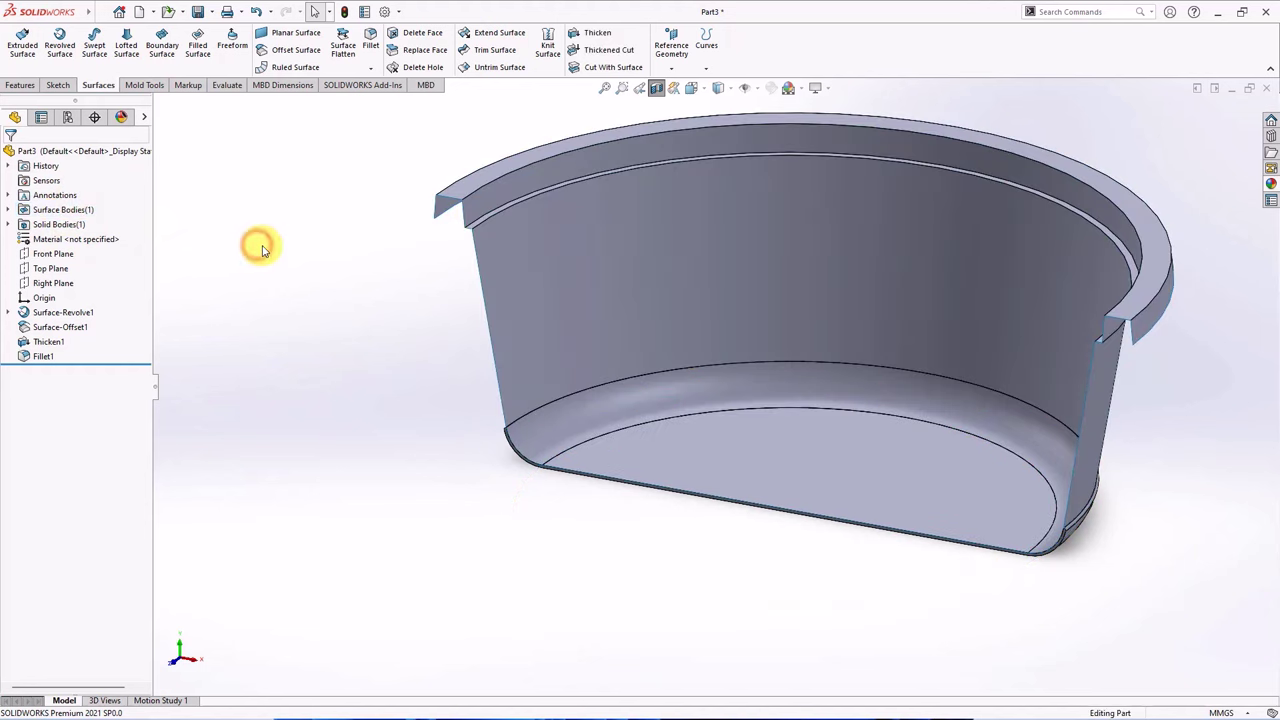
Show the whole basket from below and start a sketch on its bottom face.
left_click(656, 88)
middle_click_drag(634, 180, 636, 392)
left_click(655, 460)
left_click(716, 422)
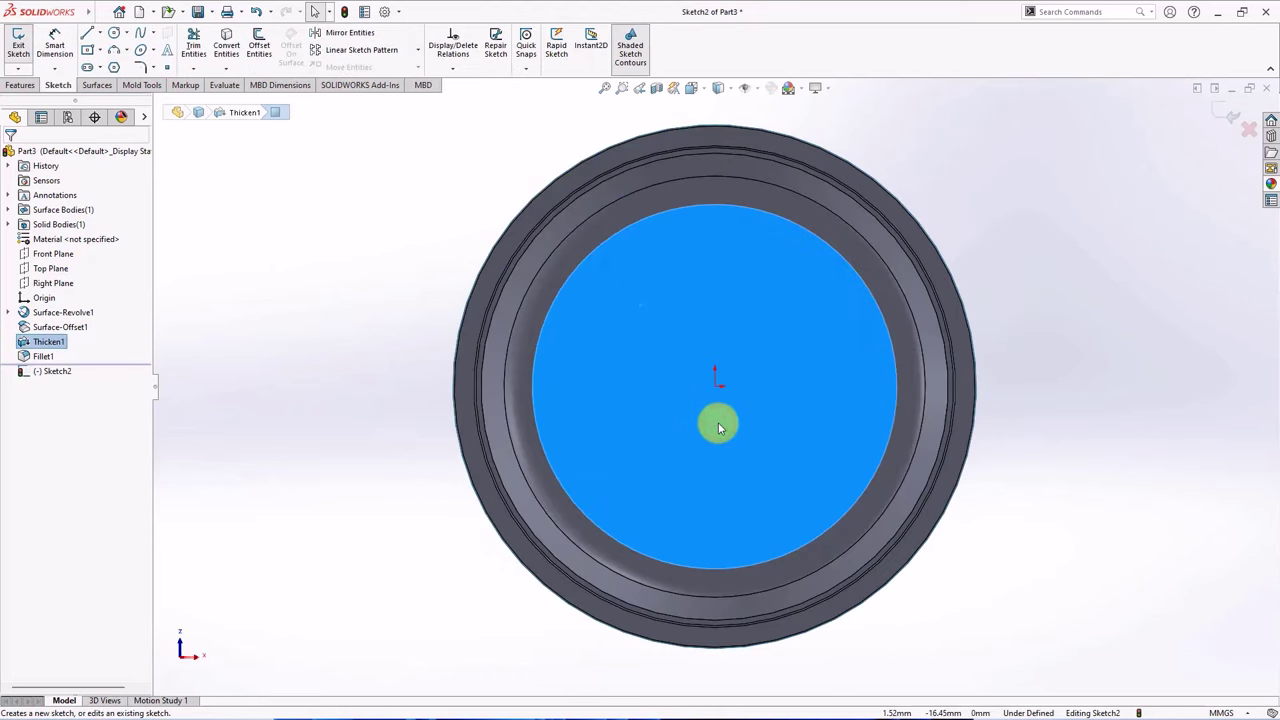
Draw a circle centred on the origin and dimension its diameter to 157 mm.
left_click(117, 37)
left_click(715, 384)
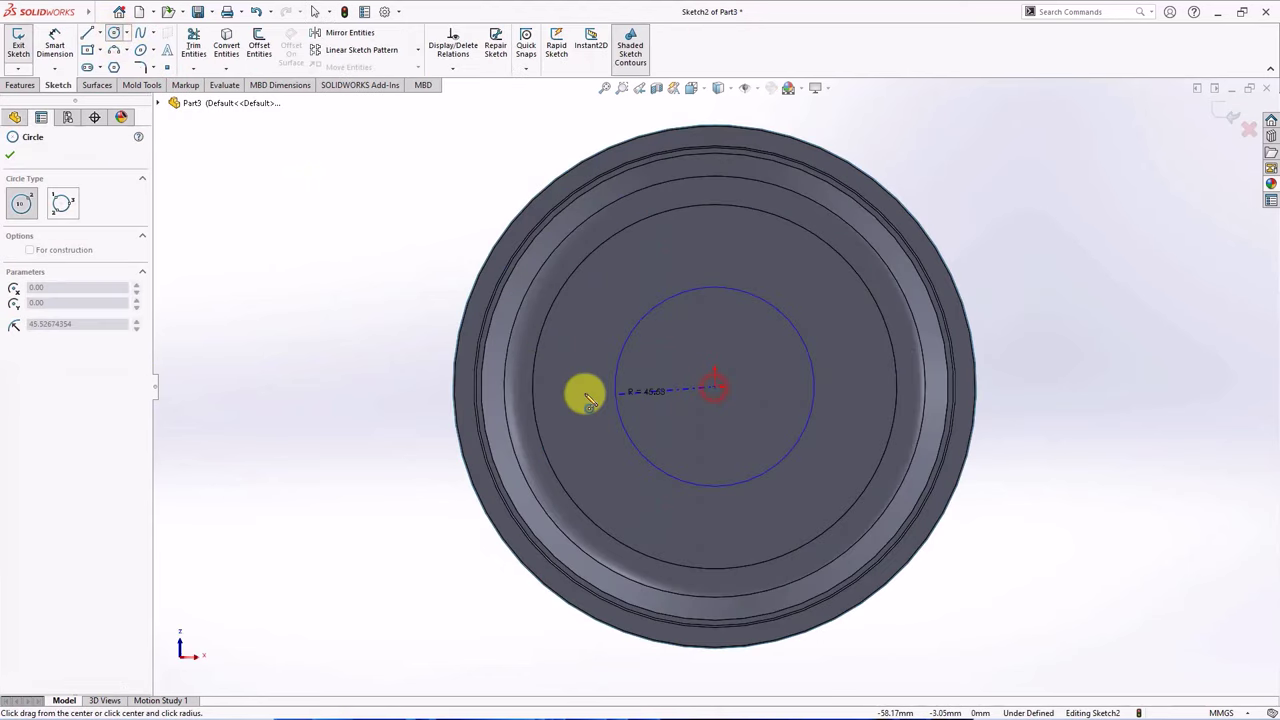
left_click(552, 392)
left_click(54, 44)
left_click(674, 229)
left_click(404, 390)
type("1")
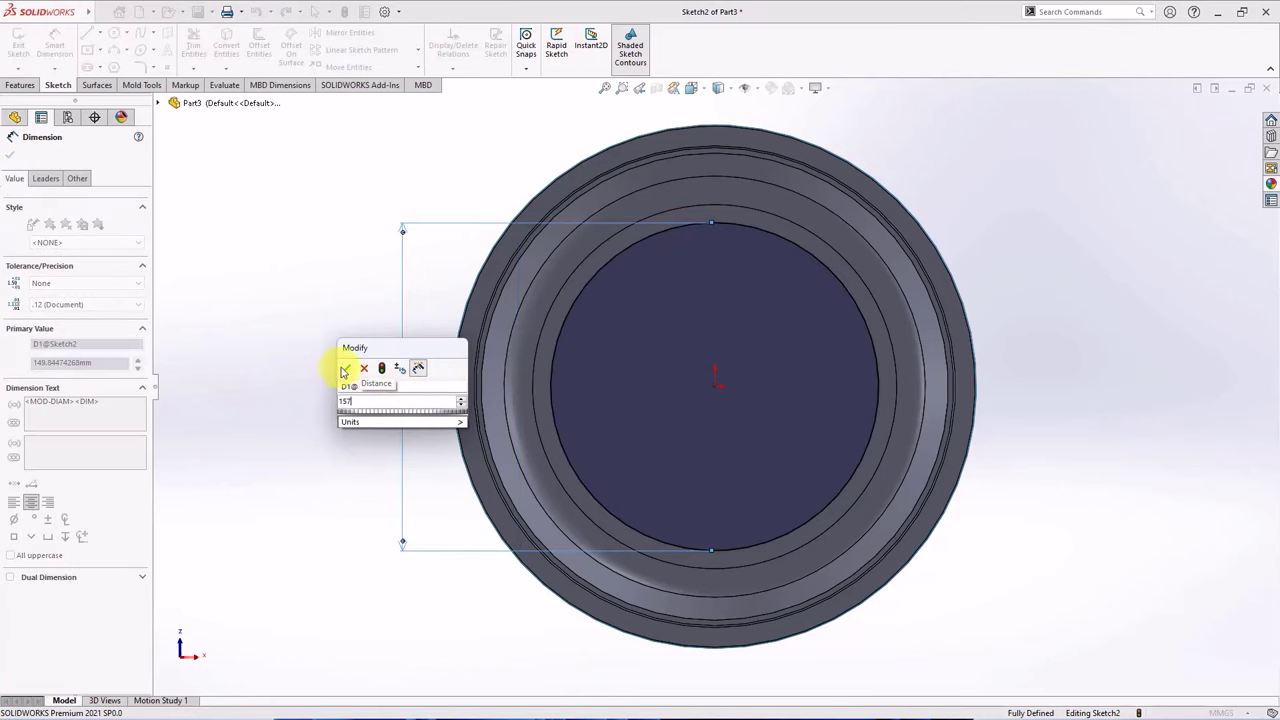
type("57")
left_click(345, 369)
left_click(331, 372)
Extrude the circle 2.3 mm as a 2.3 mm Mid-Plane thin feature with 1° draft.
left_click(15, 85)
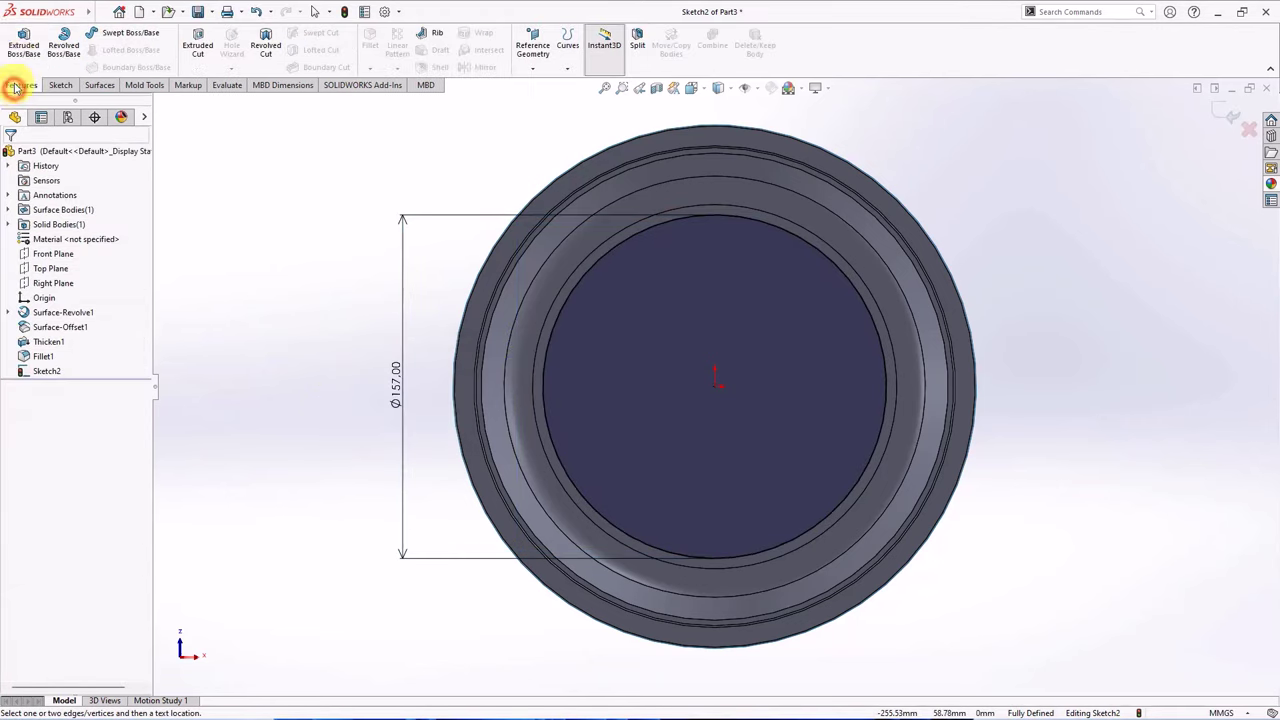
left_click(22, 48)
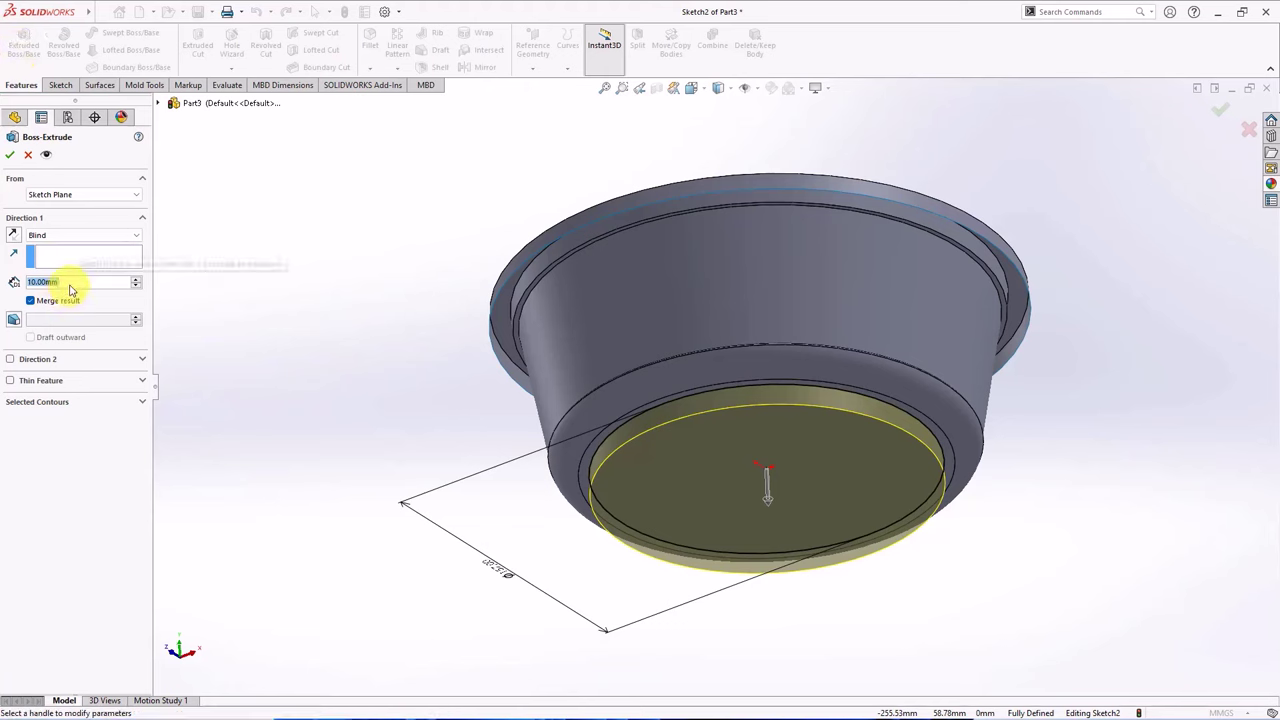
type("2.3")
key("Return")
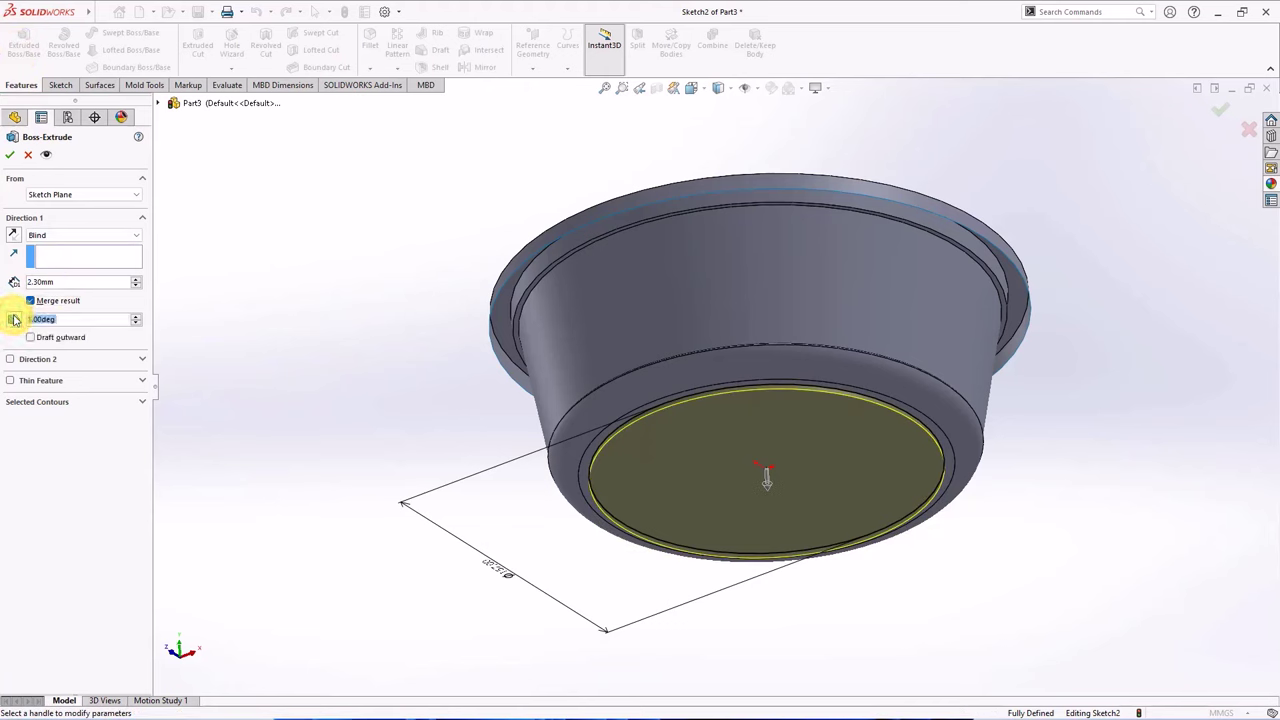
left_click(11, 380)
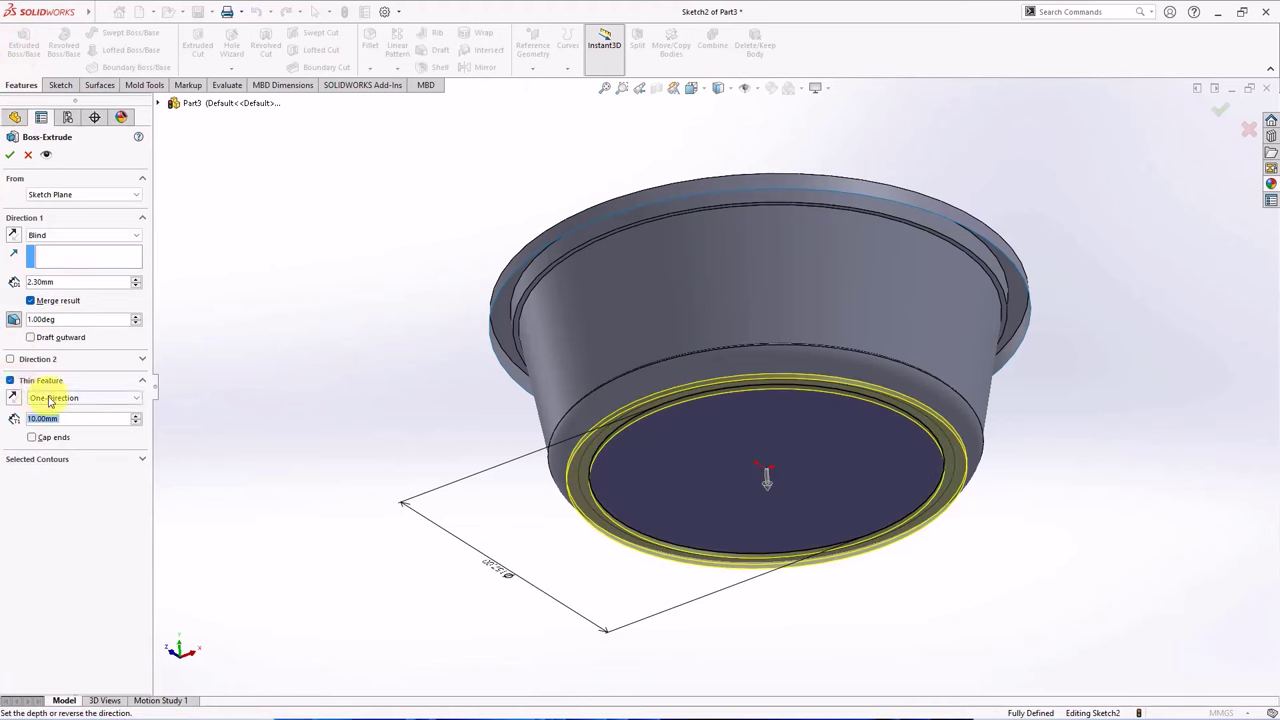
left_click(50, 398)
left_click(62, 416)
type("2.3")
key("Return")
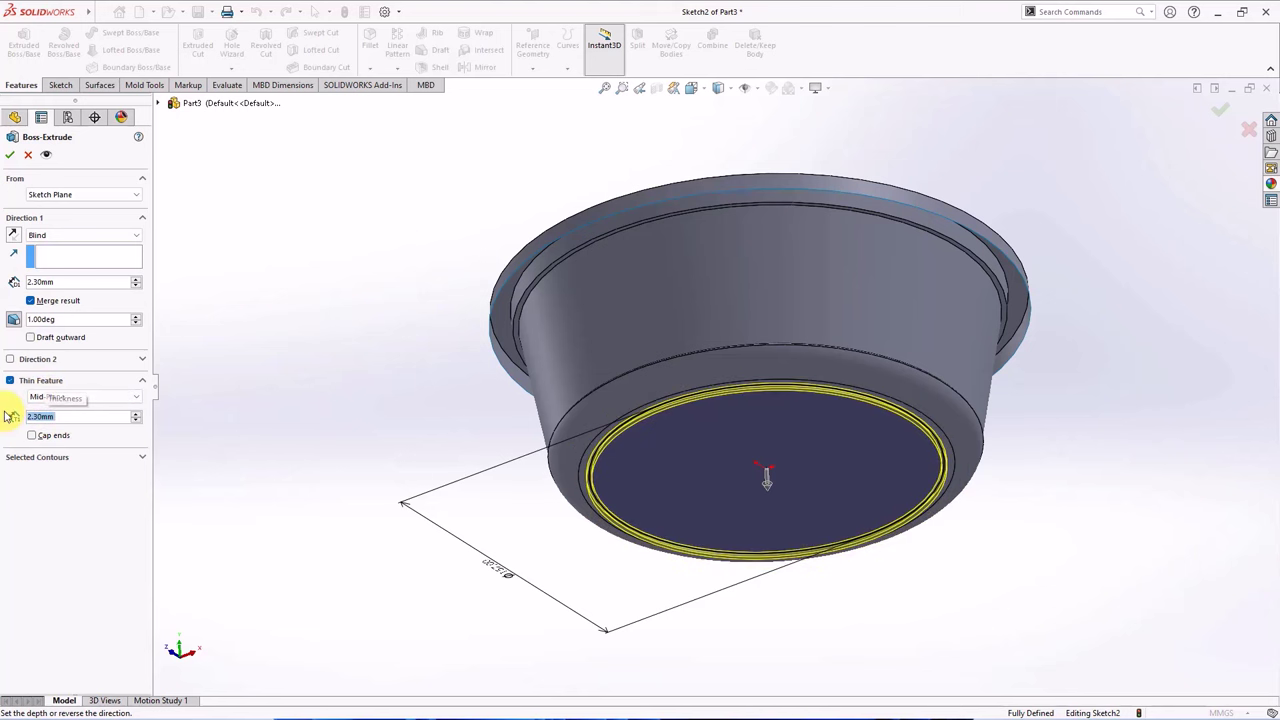
scroll(582, 473, "down", 5)
middle_click_drag(586, 483, 573, 508)
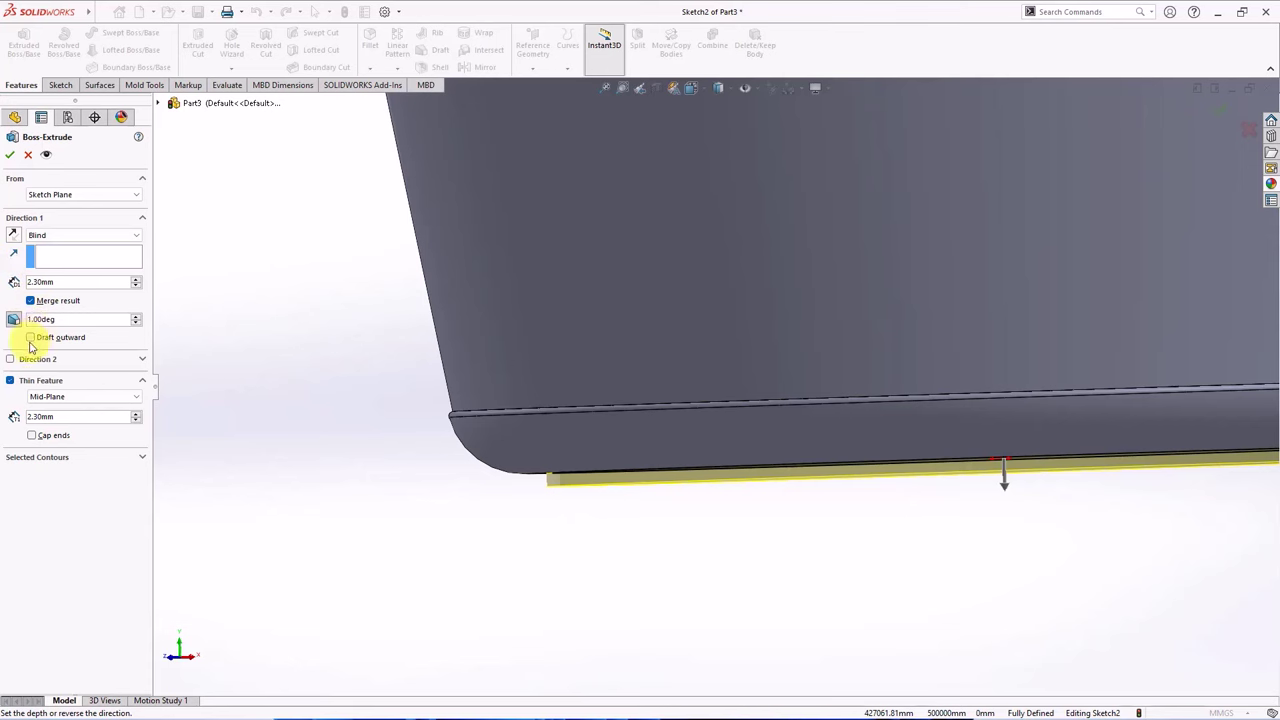
left_click(11, 156)
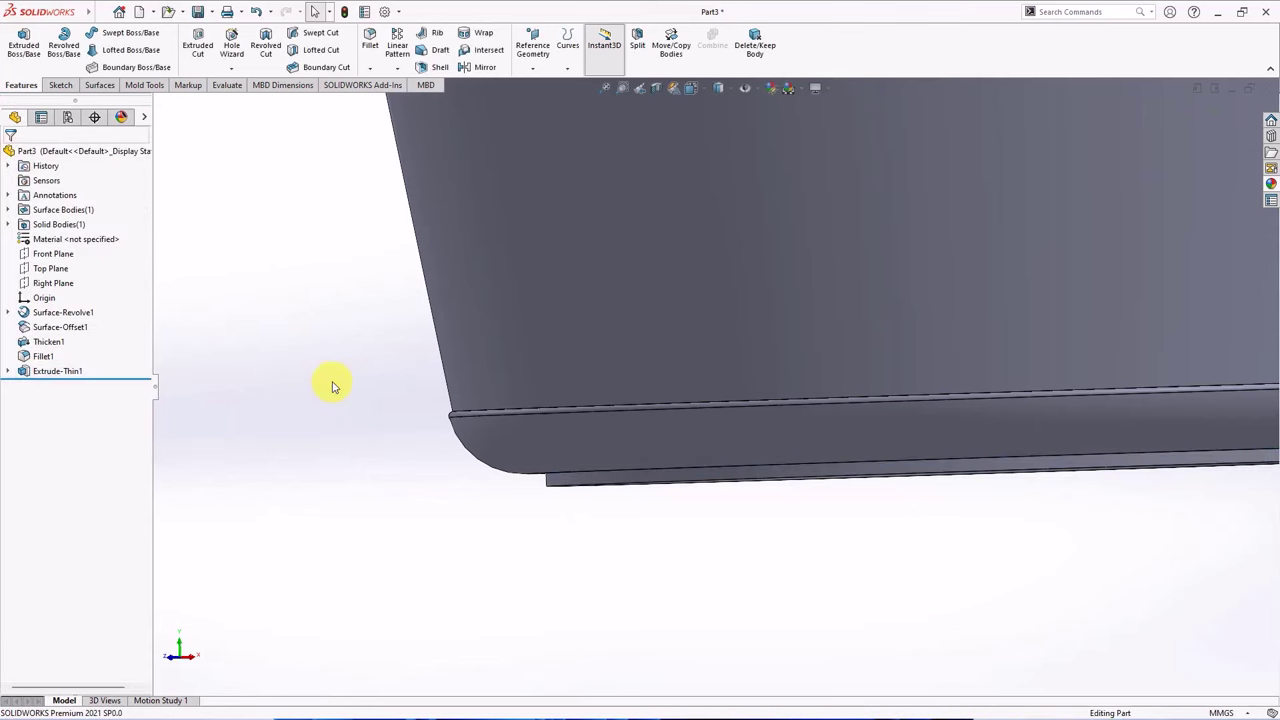
scroll(429, 429, "up", 5)
middle_click_drag(429, 429, 428, 365)
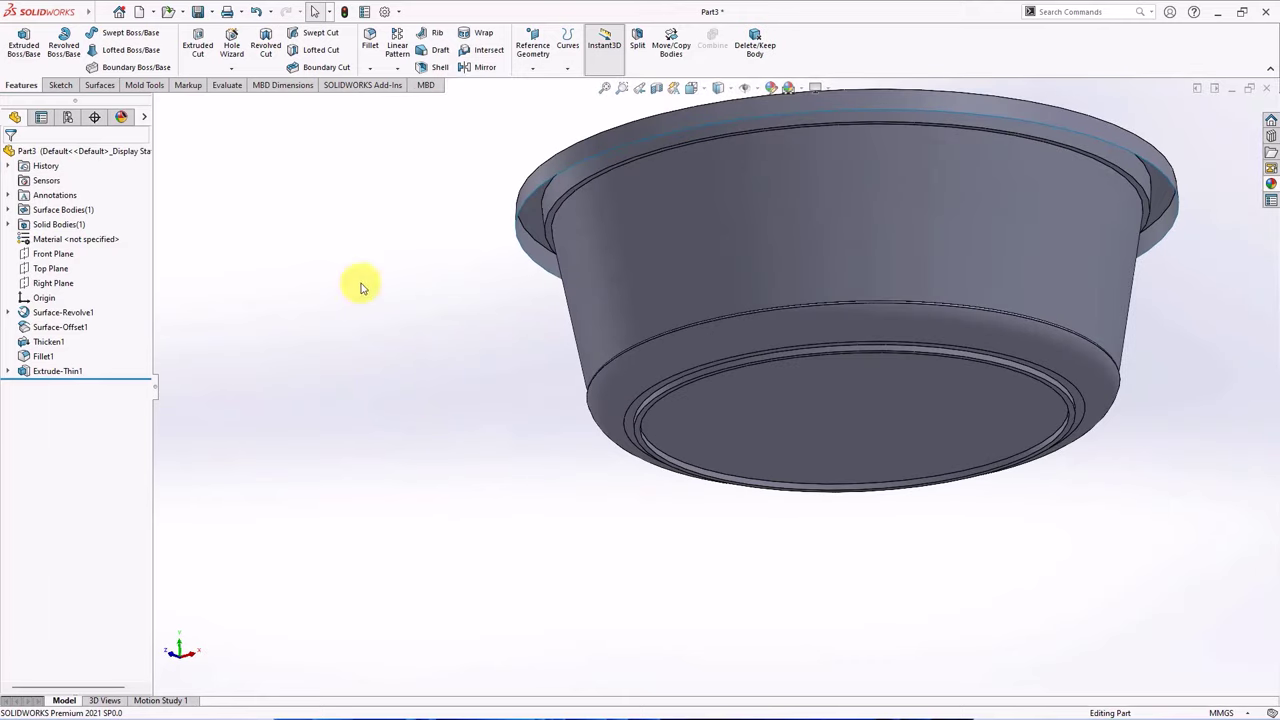
Offset the basket's bottom face by 0.40 mm with Move Face.
left_click(141, 85)
left_click(290, 66)
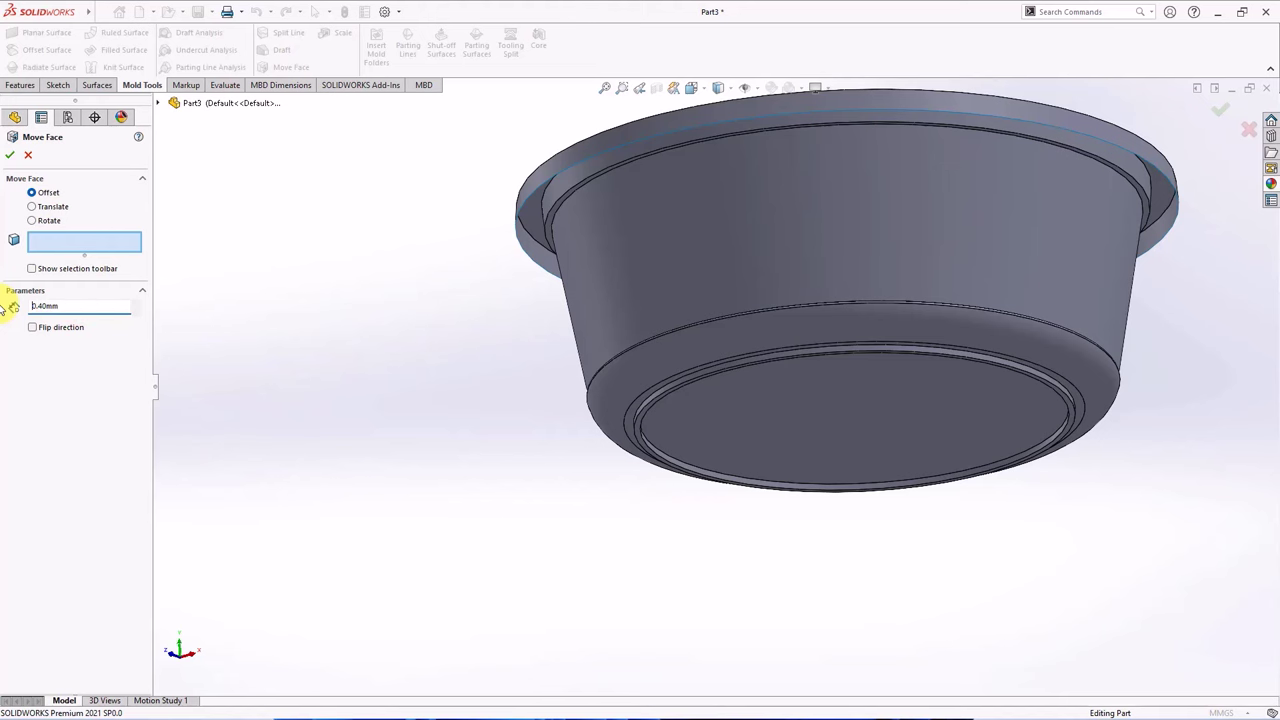
scroll(706, 434, "down", 3)
left_click(640, 433)
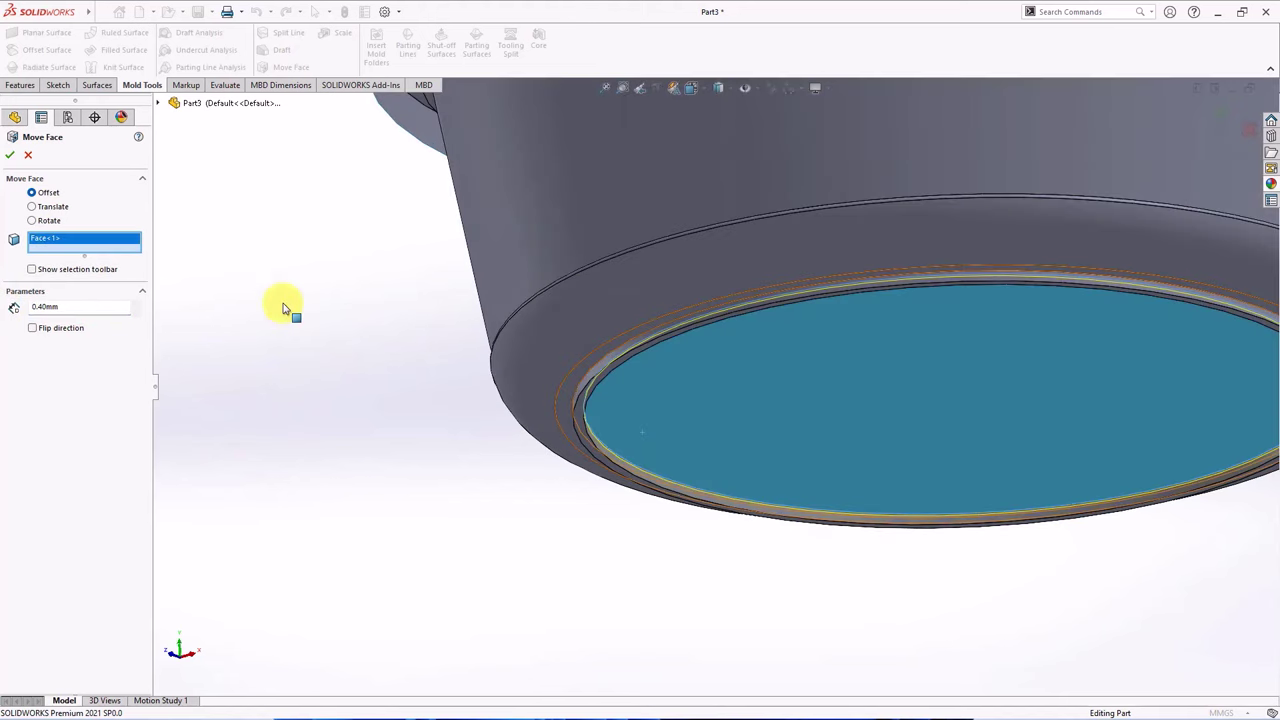
left_click(10, 155)
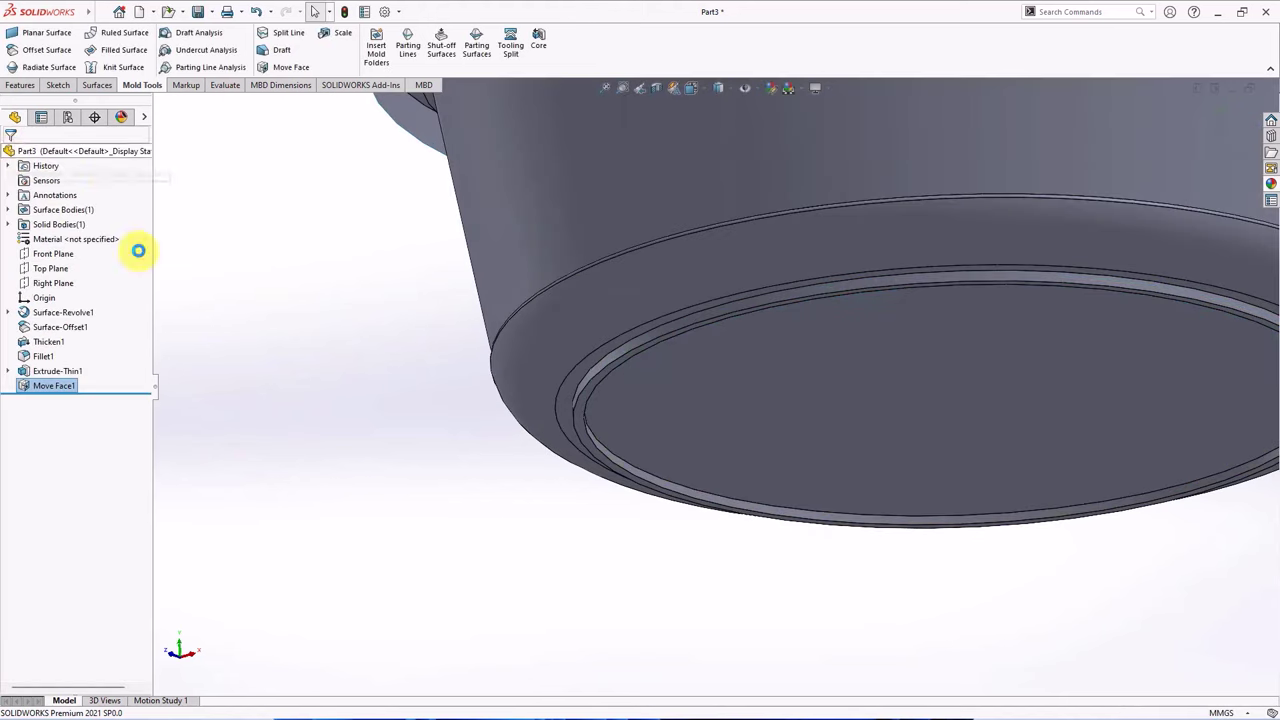
Round the foot ring with a Full Round fillet using its outer, bottom and inner faces.
left_click(22, 85)
left_click(369, 44)
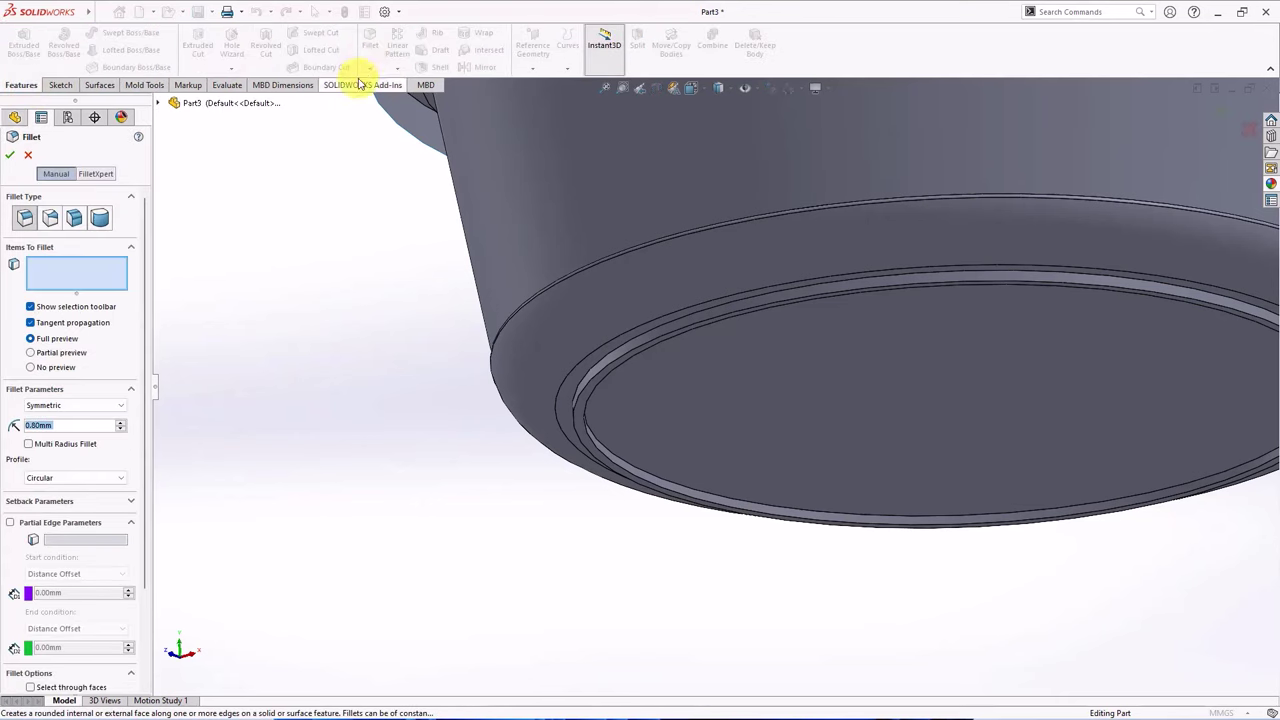
left_click(99, 217)
scroll(634, 490, "down", 3)
left_click(636, 441)
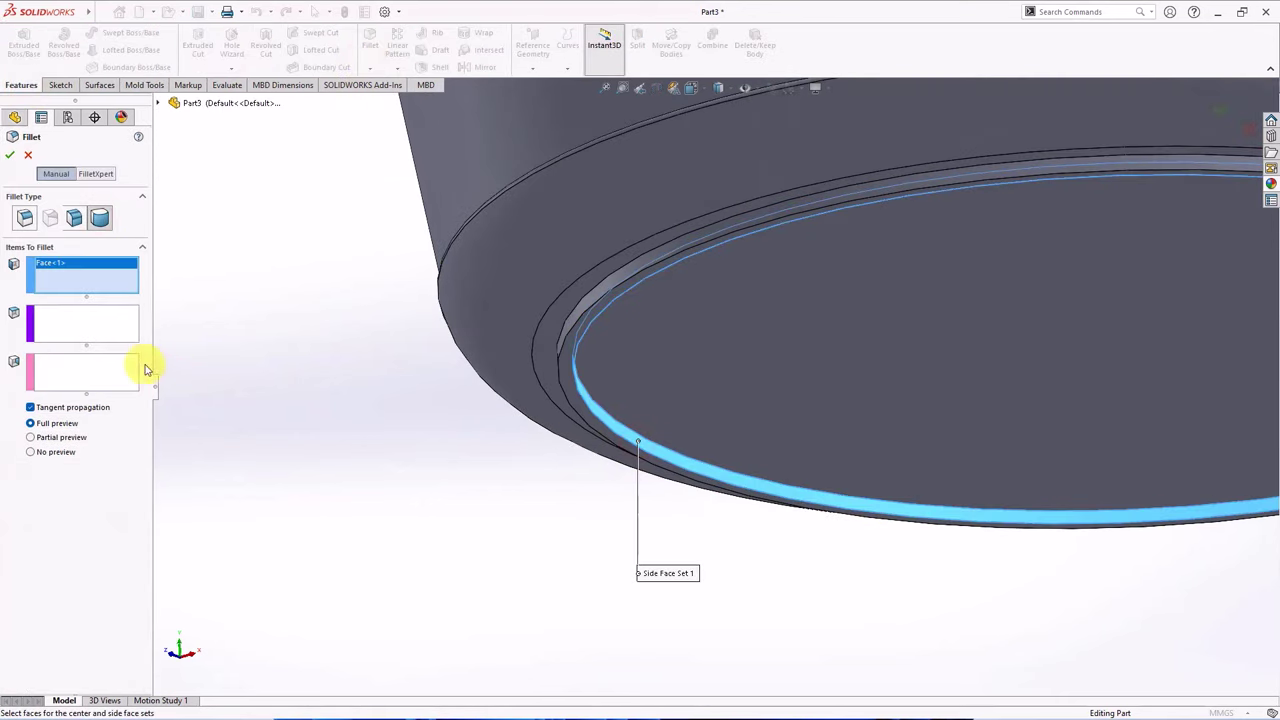
left_click(90, 322)
left_click(586, 417)
left_click(89, 371)
middle_click_drag(470, 430, 574, 409)
left_click(574, 409)
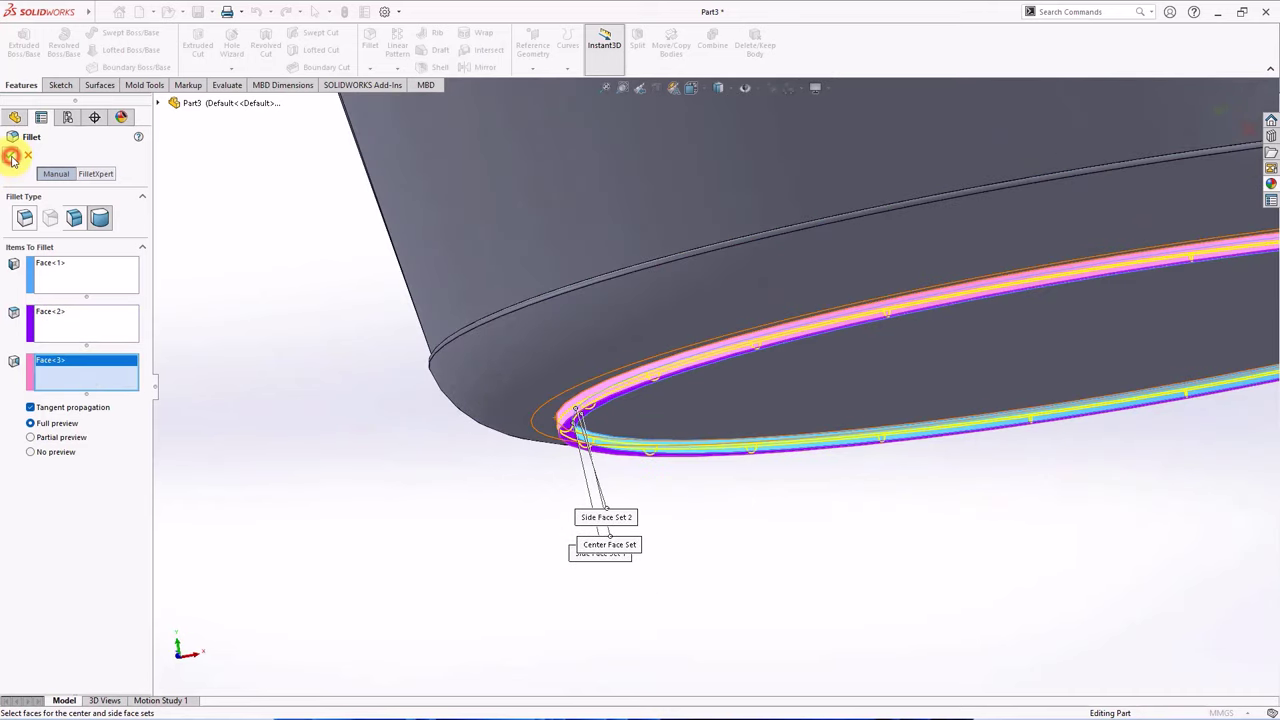
scroll(277, 366, "up", 3)
middle_click_drag(277, 366, 388, 336)
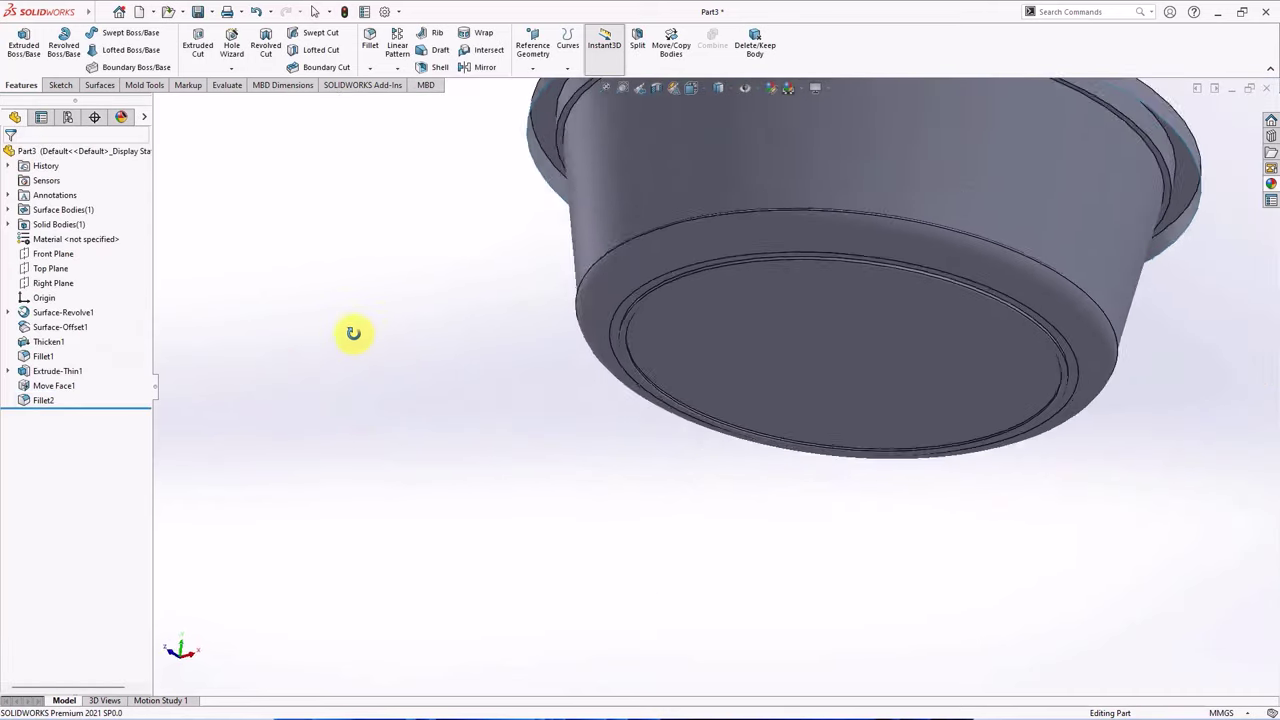
middle_click_drag(351, 340, 298, 589)
Copy the three rim faces and the inner rim fillet face into a 0 mm Offset Surface.
middle_click_drag(330, 511, 323, 537)
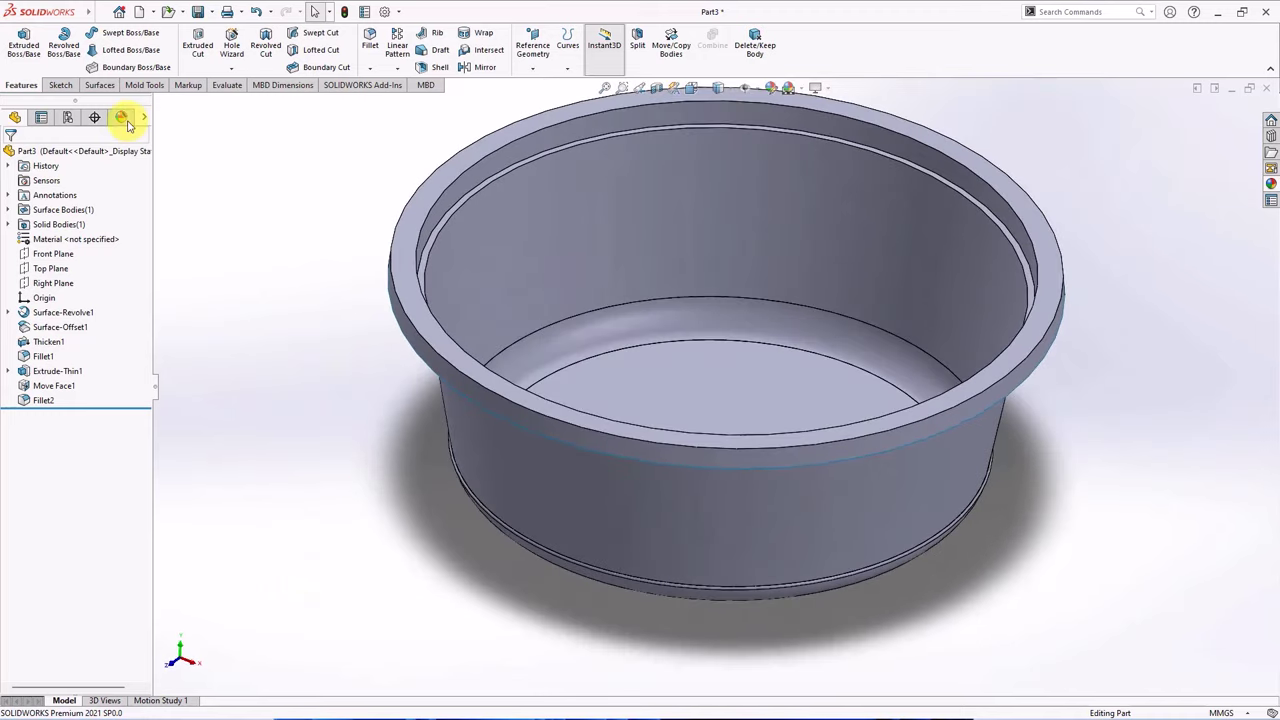
left_click(98, 85)
left_click(286, 50)
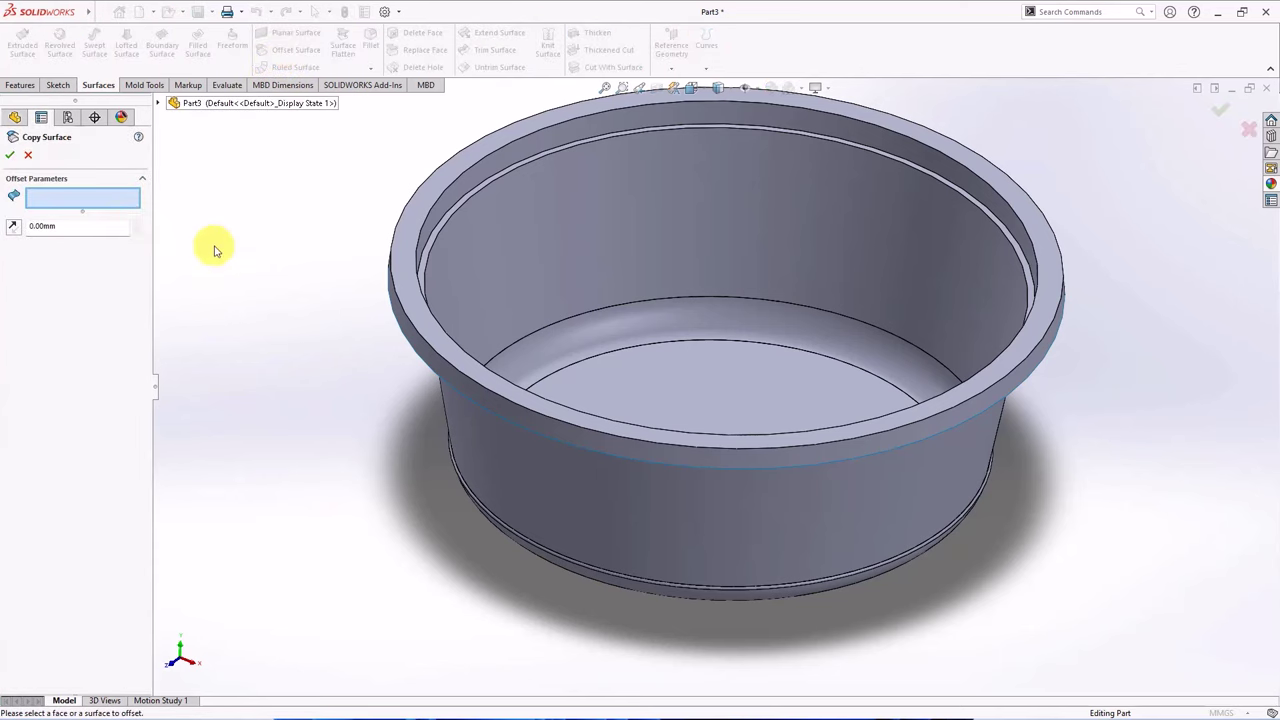
left_click(410, 312)
left_click(420, 262)
left_click(429, 214)
scroll(478, 268, "down", 3)
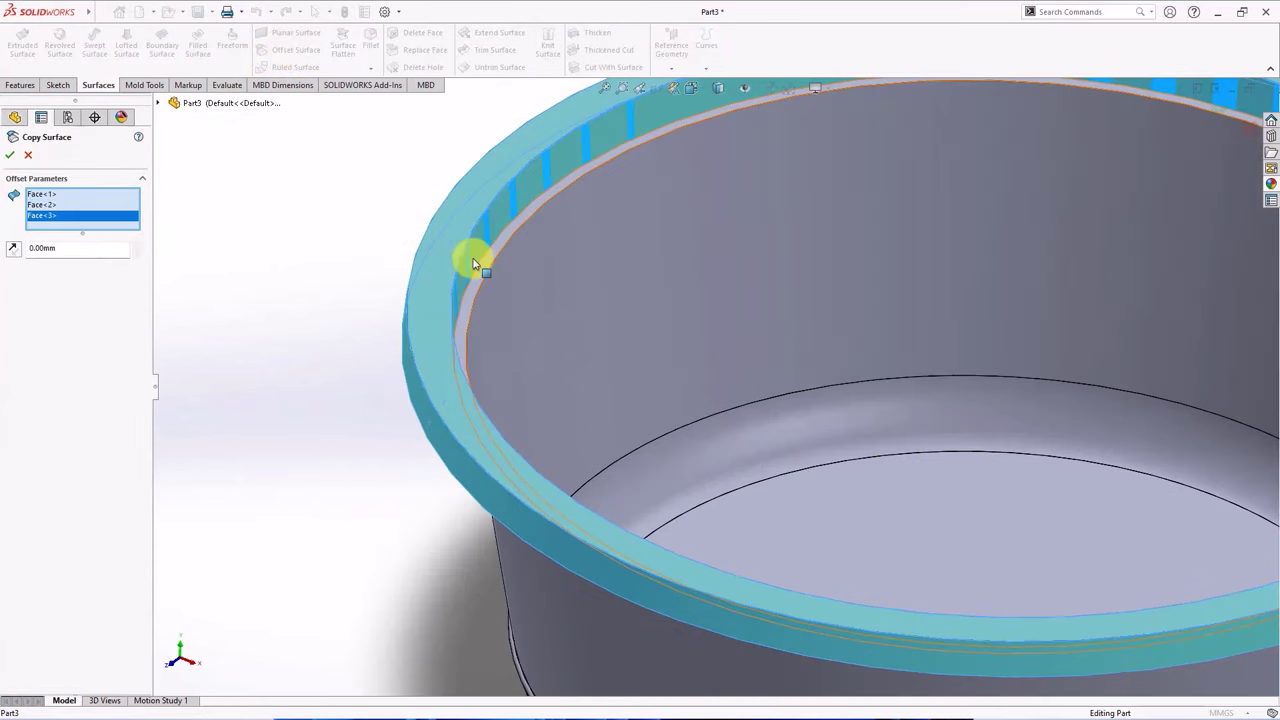
left_click(482, 276)
left_click(12, 157)
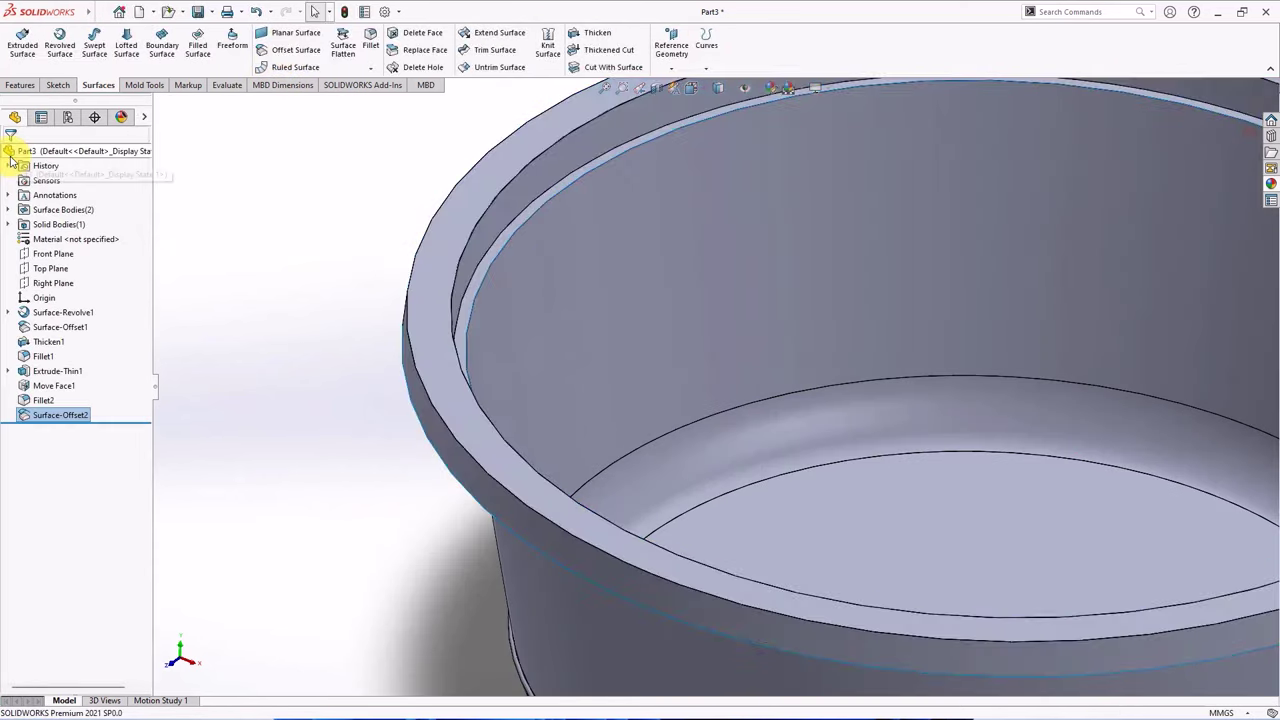
Hide the Surface-Revolve1 body and fit the part in view.
left_click(10, 209)
left_click(48, 226)
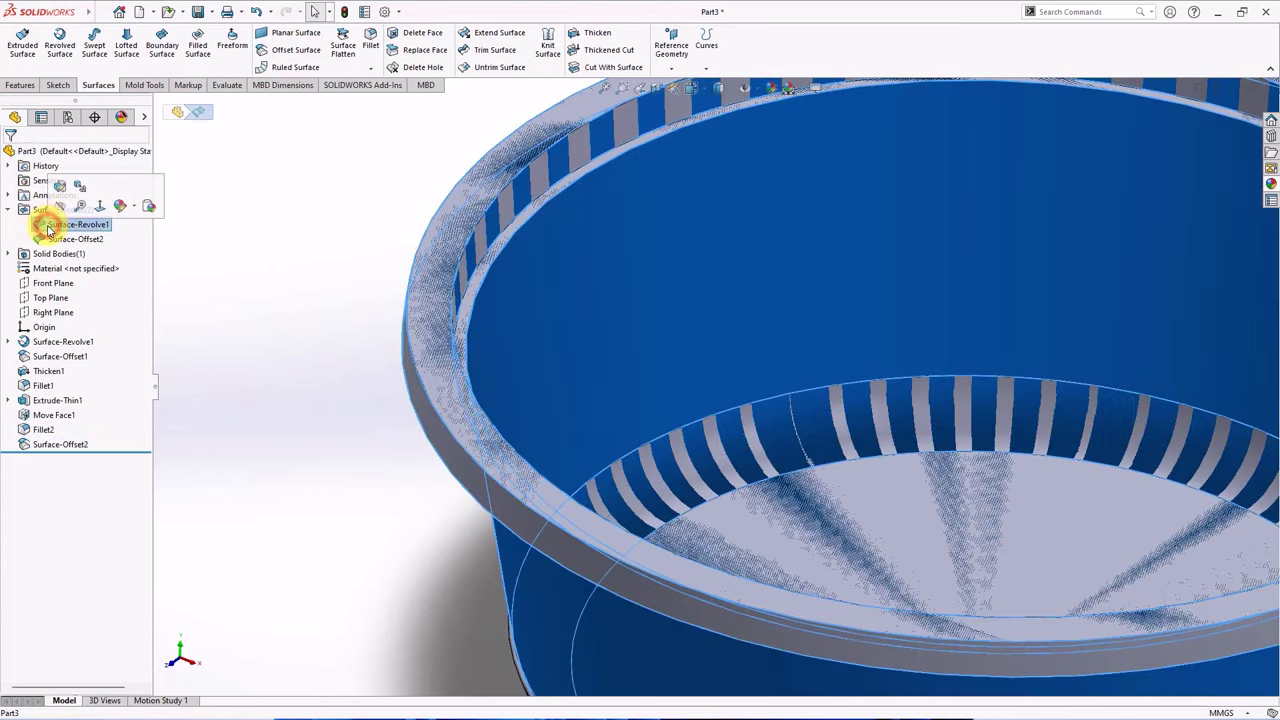
left_click(60, 208)
key("f")
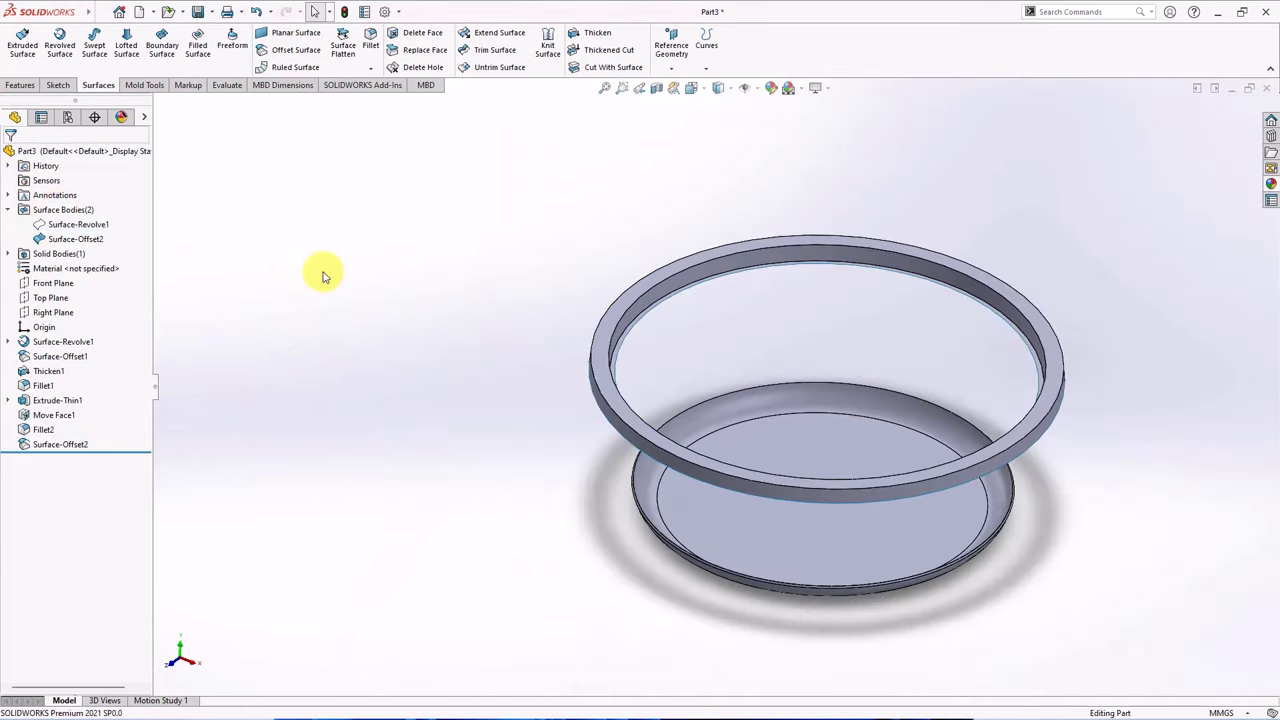
Sketch on the copied rim ring face with a horizontal centerline from the origin past the rim.
left_click(1052, 334)
left_click(1107, 305)
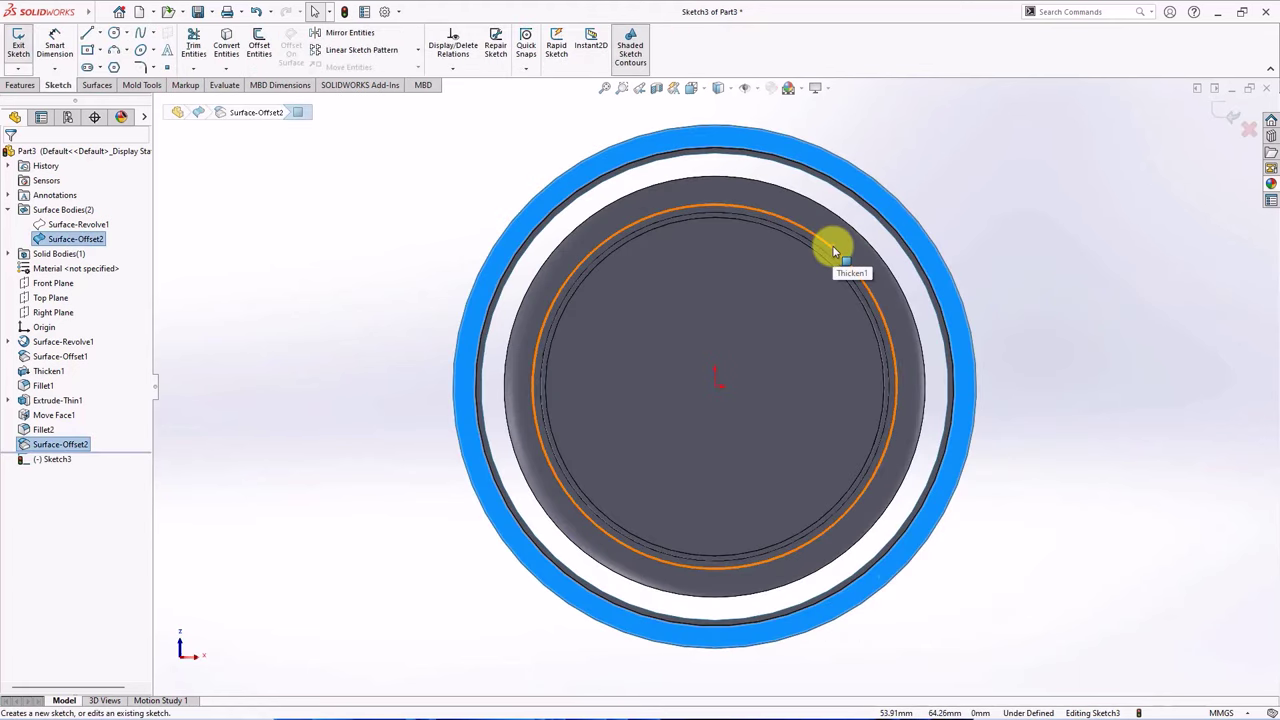
left_click(100, 33)
left_click(108, 61)
left_click(717, 386)
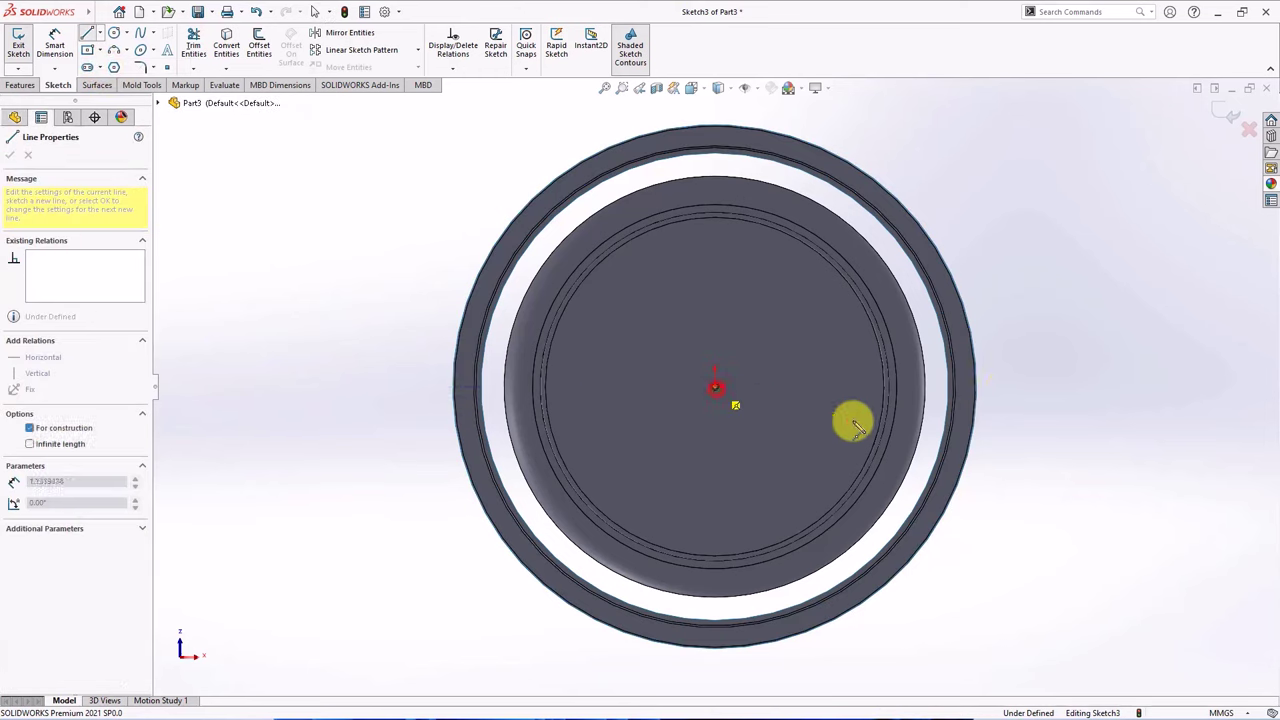
left_click(1008, 388)
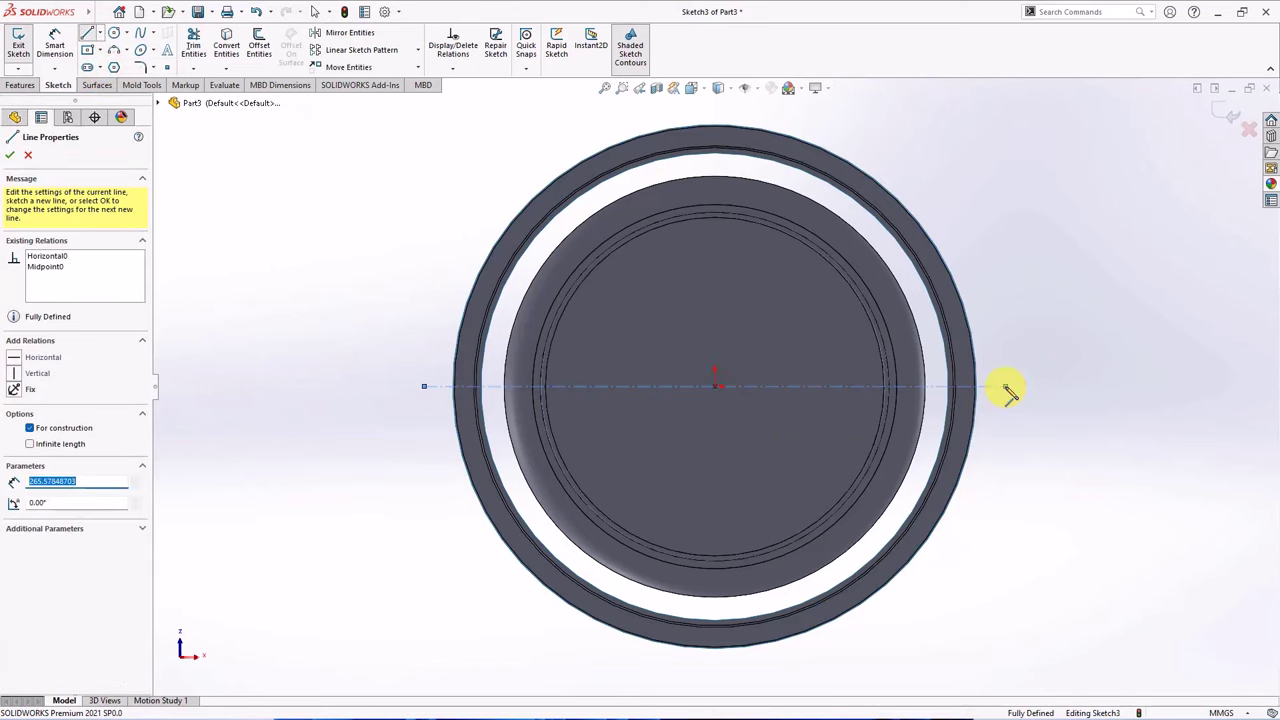
right_click(1007, 389)
left_click(1023, 392)
key("Escape")
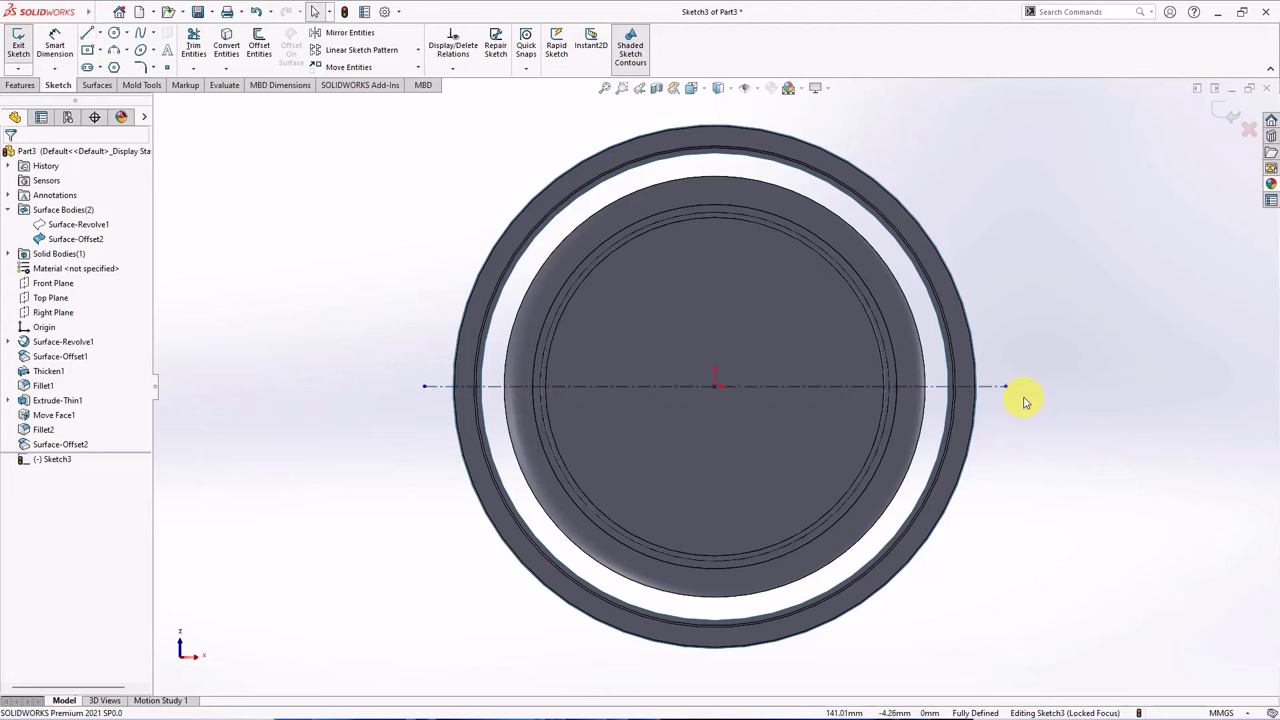
Draw a centre-point arc centred on the centerline with both endpoints on the rim.
left_click(127, 52)
left_click(145, 66)
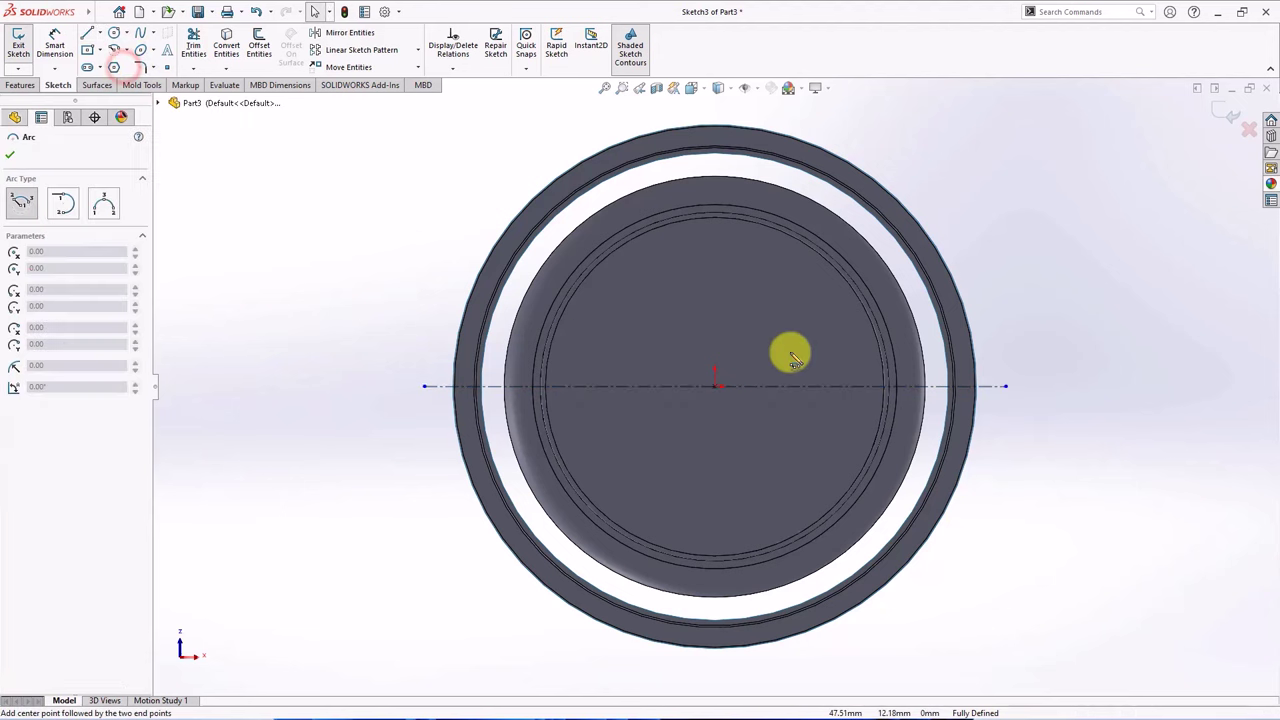
left_click(866, 386)
scroll(978, 335, "down", 4)
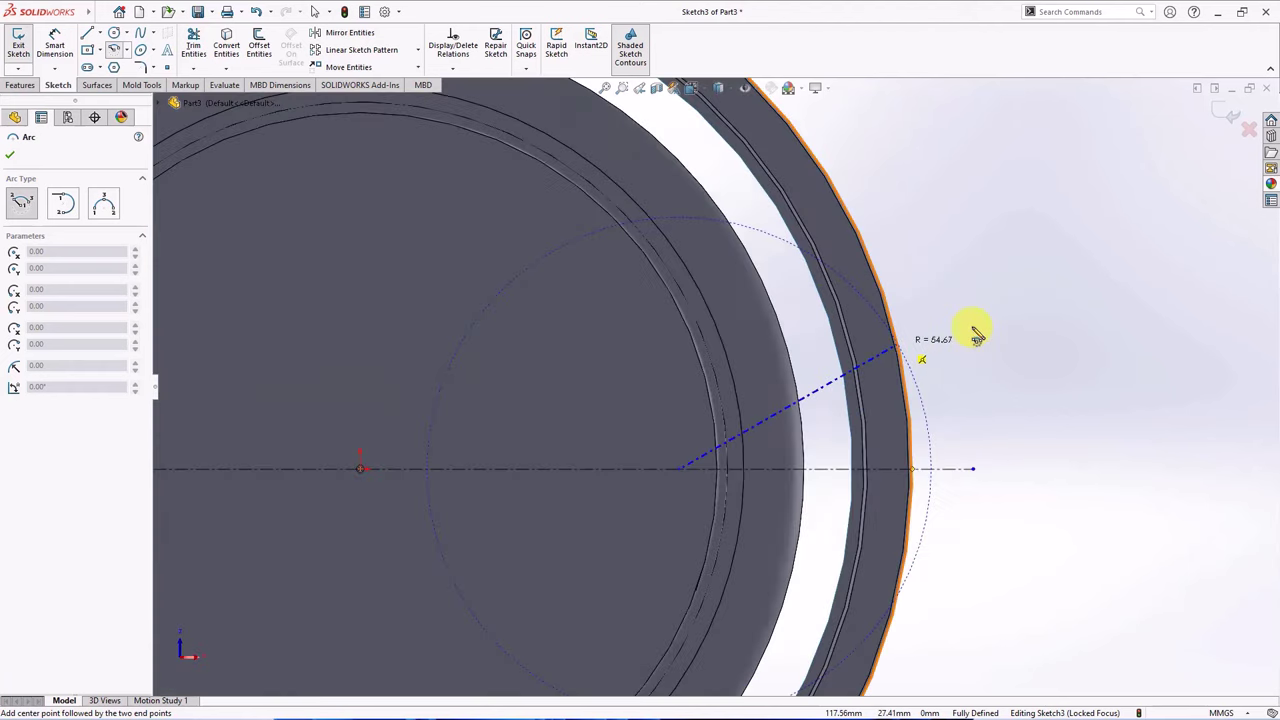
left_click(895, 336)
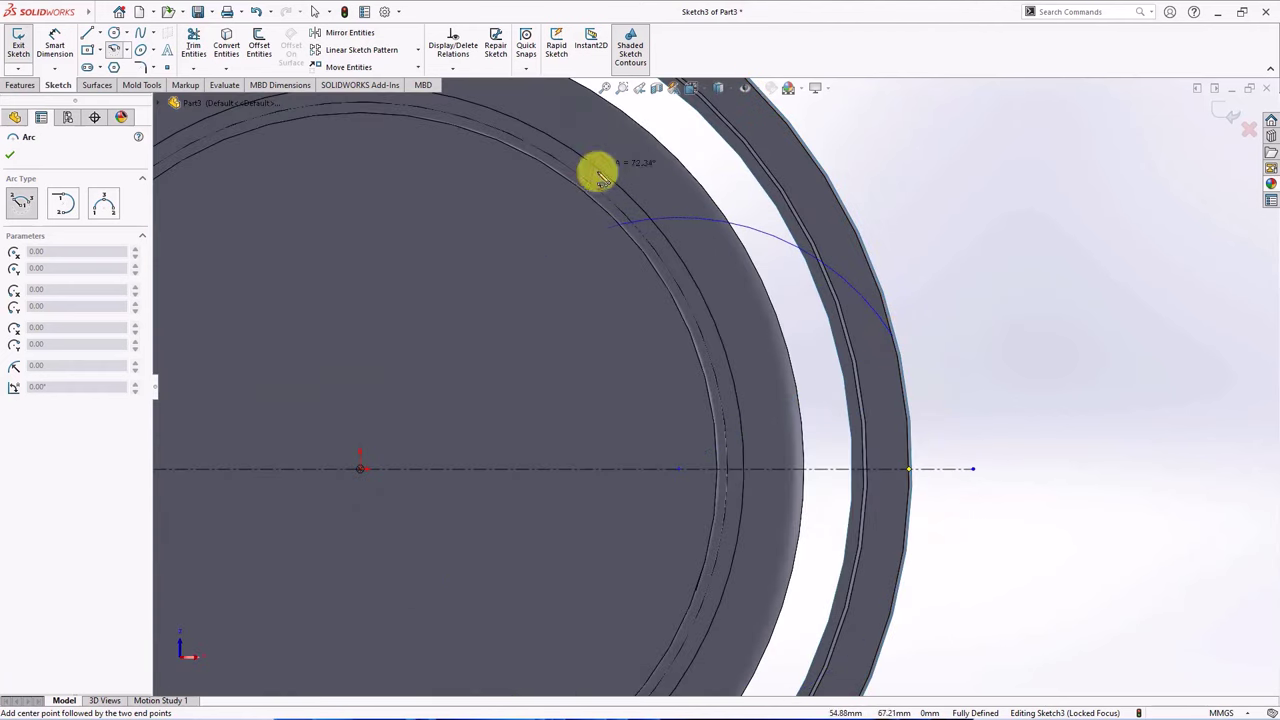
left_click(893, 601)
right_click(892, 598)
left_click(920, 595)
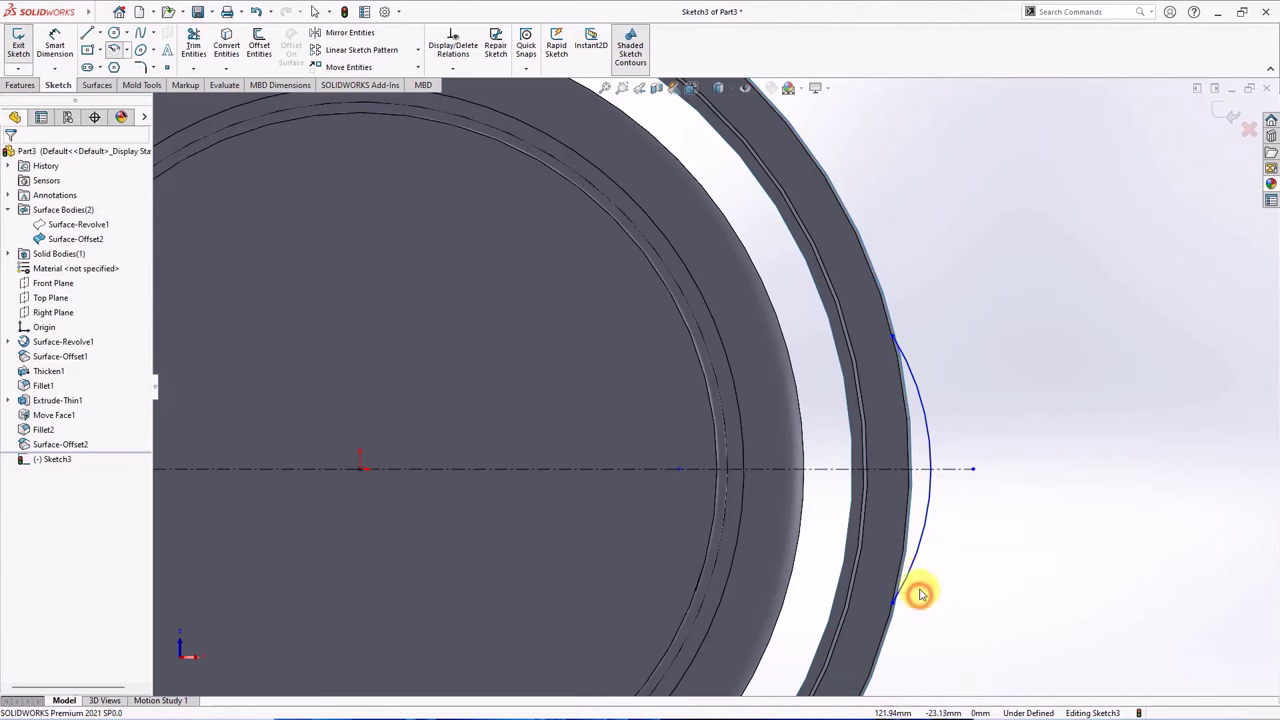
left_click(927, 515)
scroll(968, 490, "down", 2)
left_click(941, 452, "ctrl")
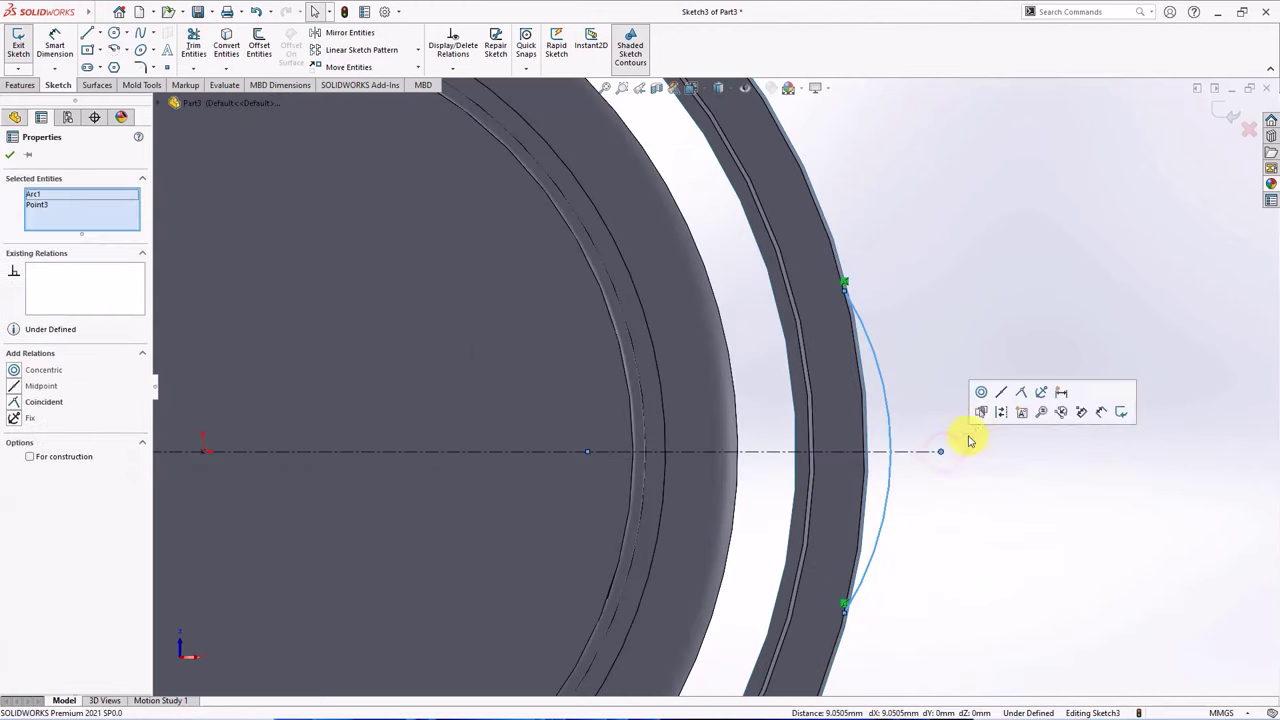
scroll(951, 457, "up", 2)
left_click(943, 457)
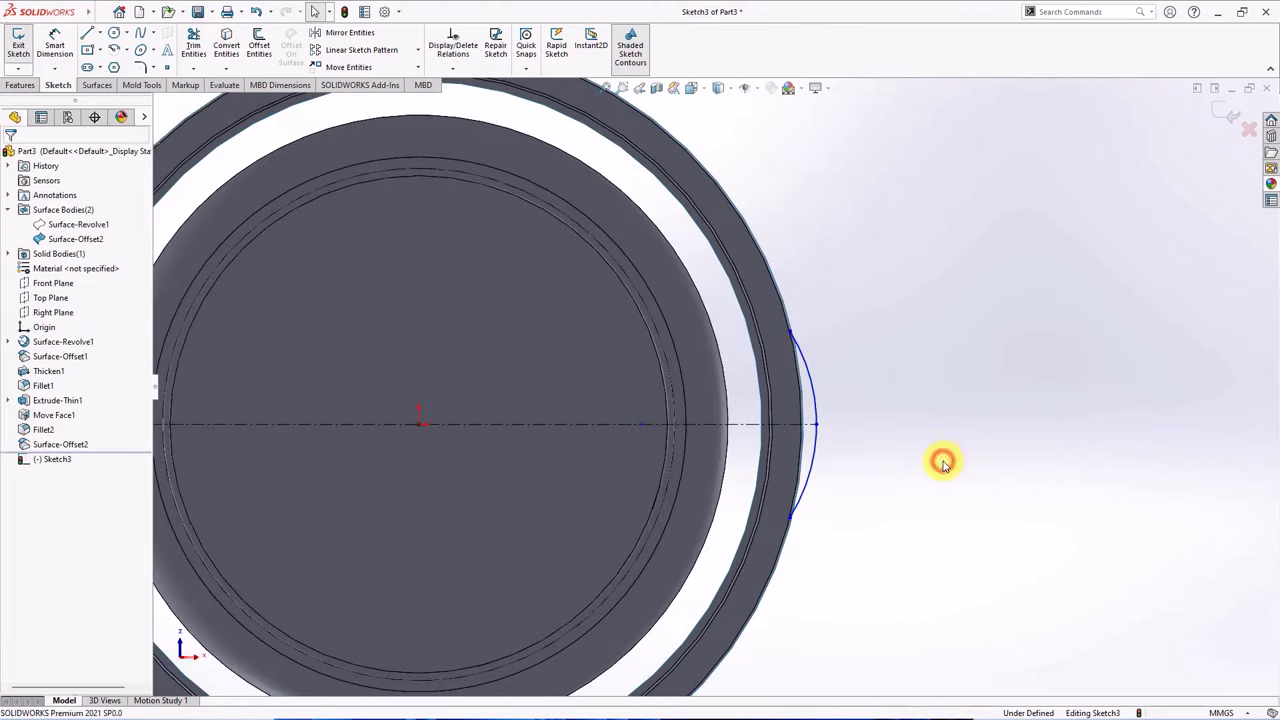
Dimension the centerline to 259 mm and the arc endpoints 47 mm apart vertically.
left_click(608, 424)
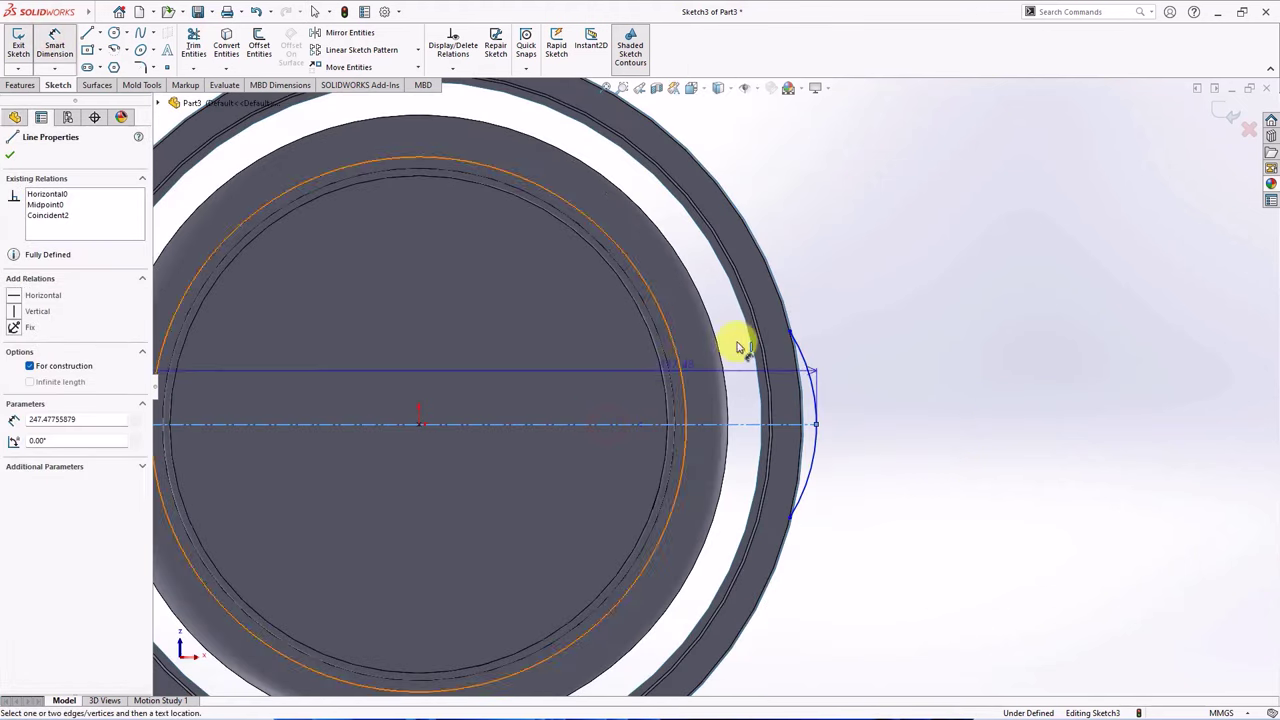
left_click(858, 308)
double_click(858, 300)
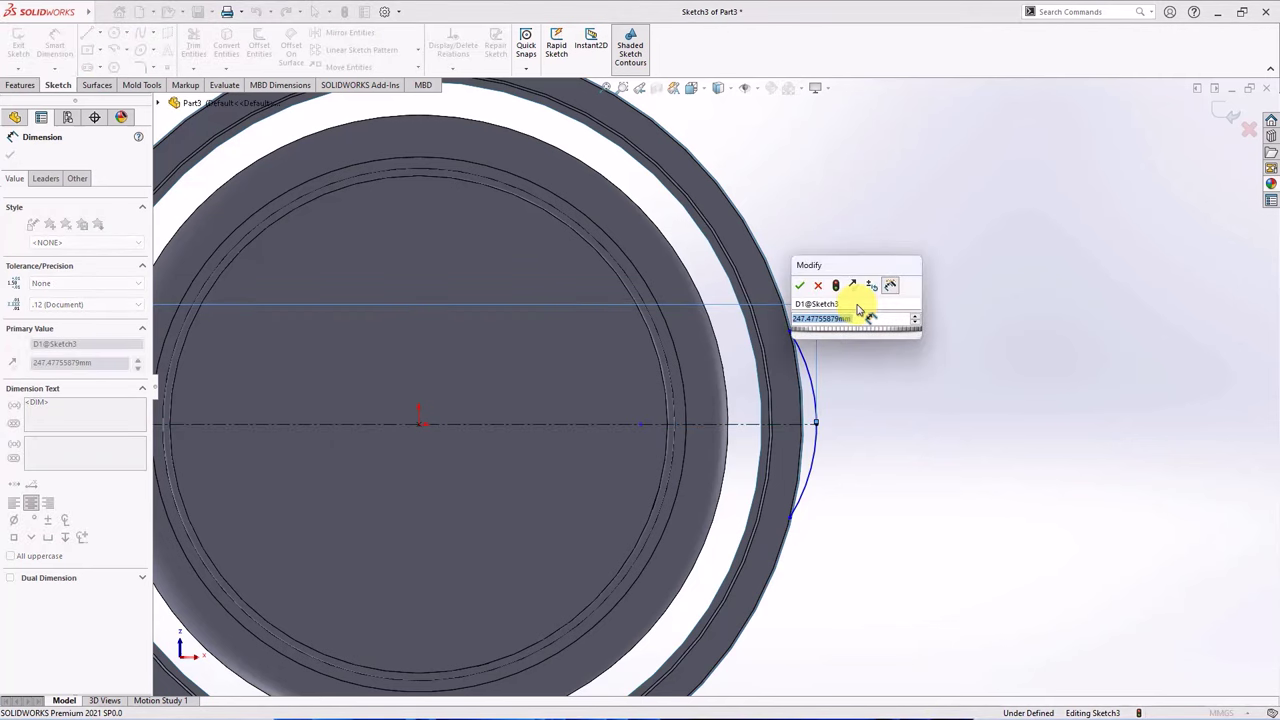
left_click(797, 288)
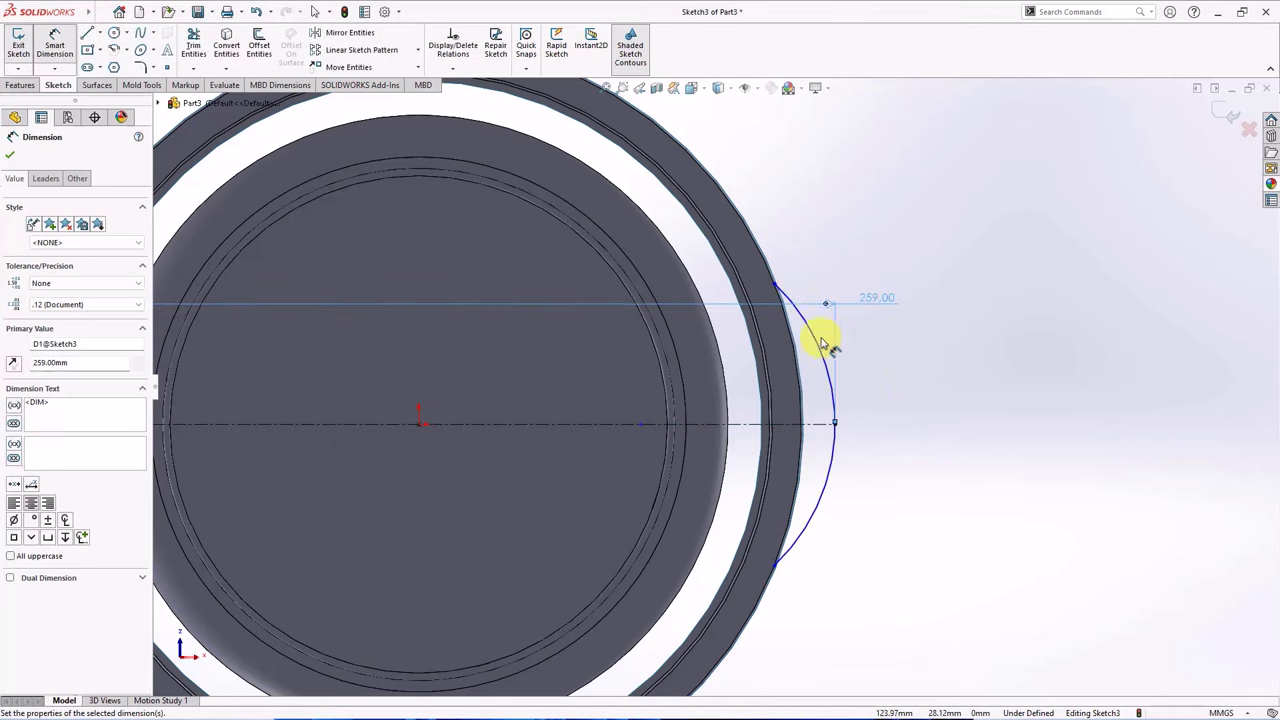
left_click(773, 287)
left_click(774, 565)
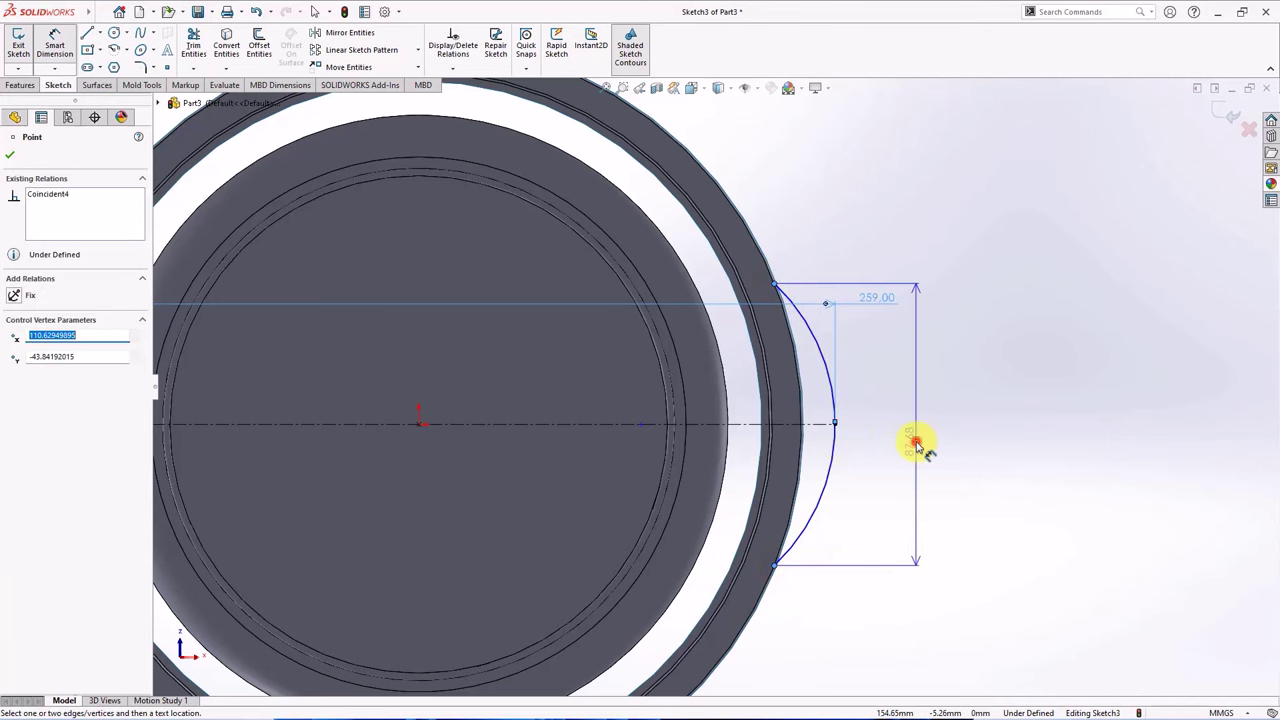
left_click(916, 443)
type("47")
left_click(858, 424)
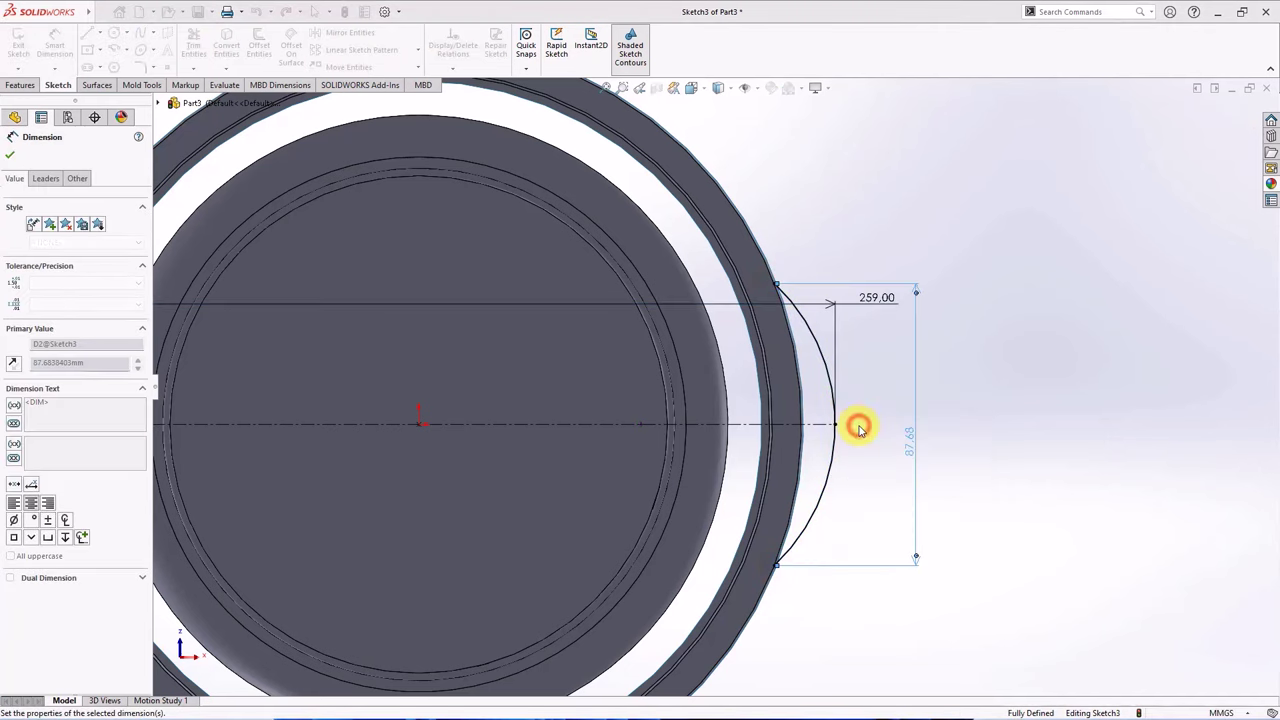
key("f")
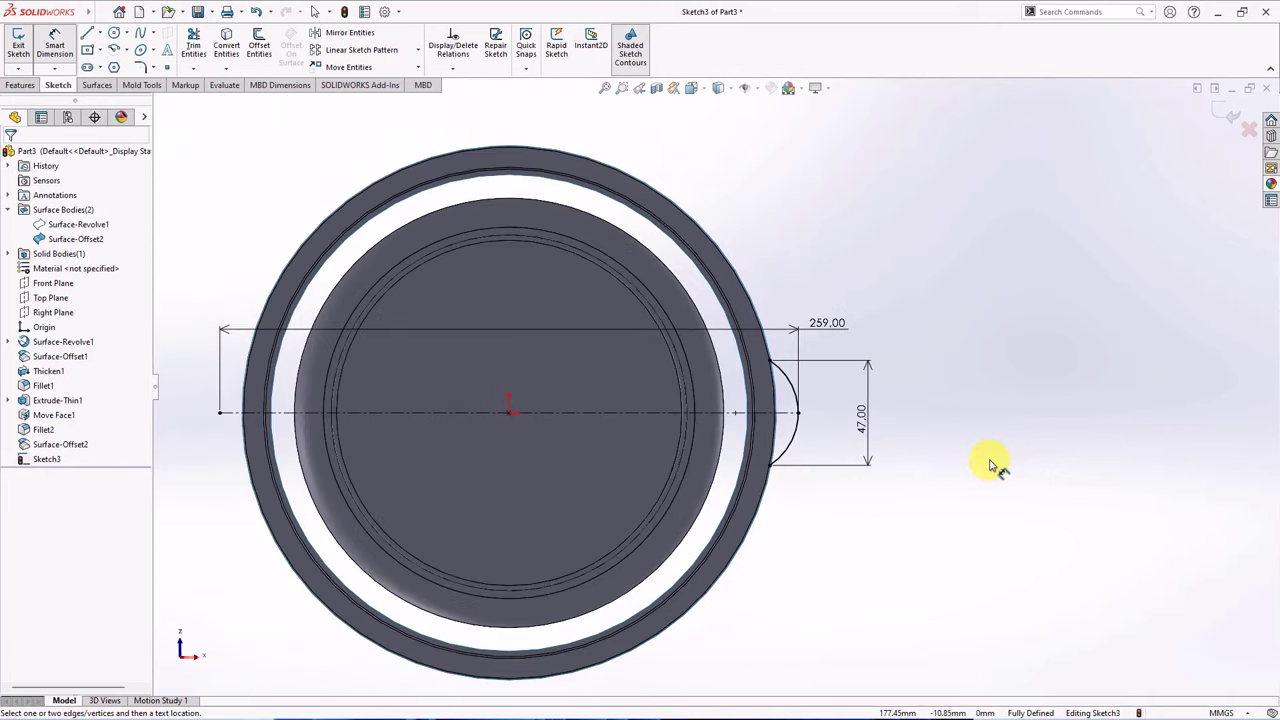
mouse_move(986, 463)
middle_mouse_down()
mouse_move(829, 480)
mouse_move(820, 371)
mouse_move(829, 428)
mouse_move(777, 386)
mouse_move(774, 577)
middle_mouse_up()
Create an 8 mm deep Extruded Surface from the handle arc sketch.
left_click(98, 84)
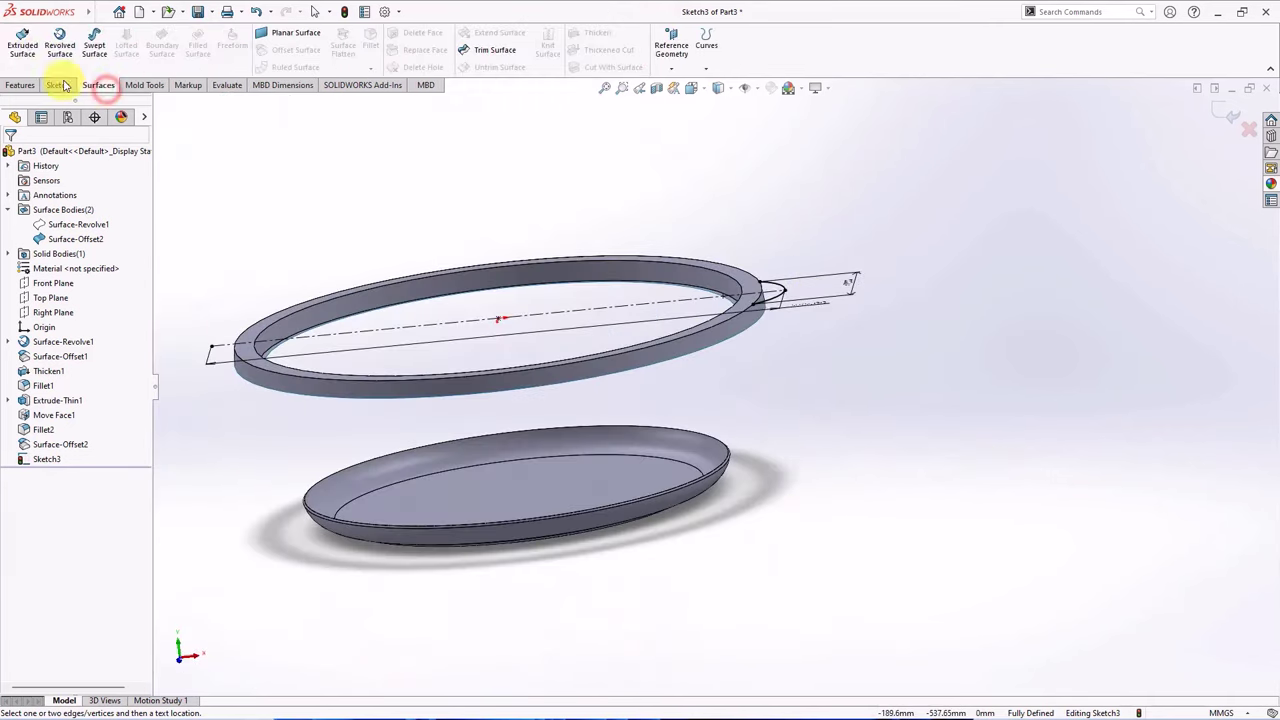
left_click(22, 45)
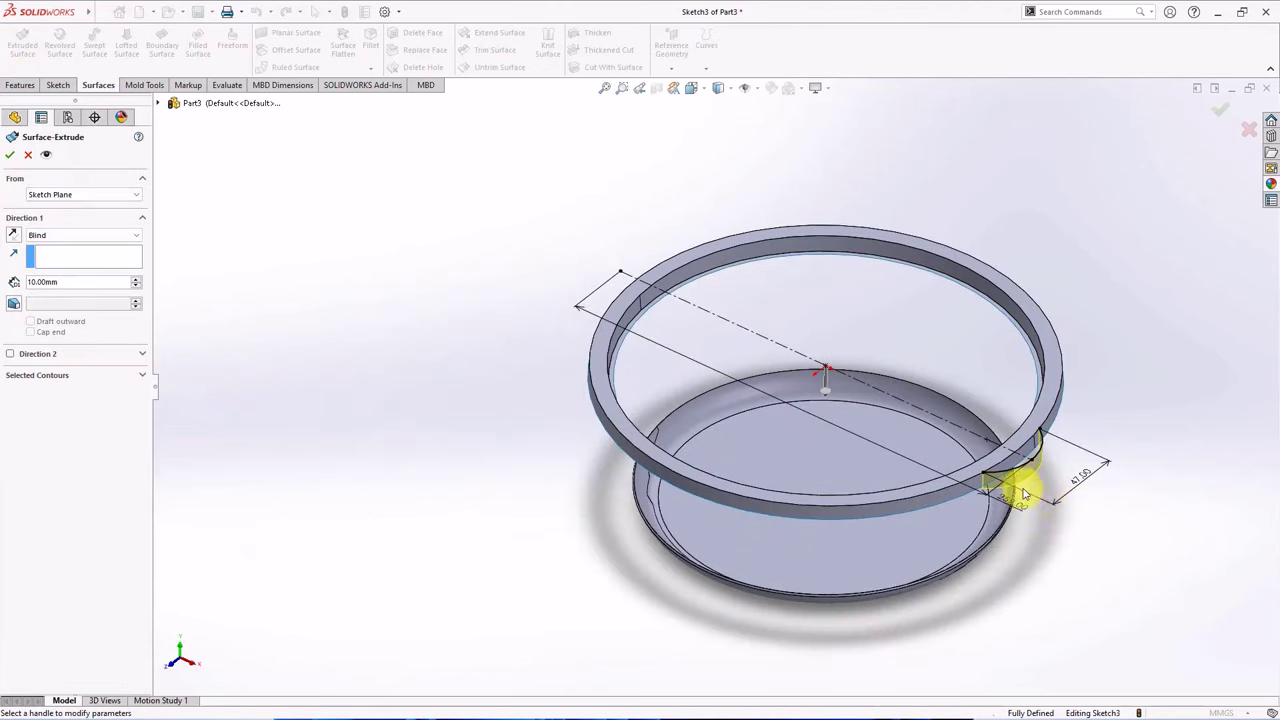
scroll(1015, 490, "down", 5)
scroll(641, 440, "down", 2)
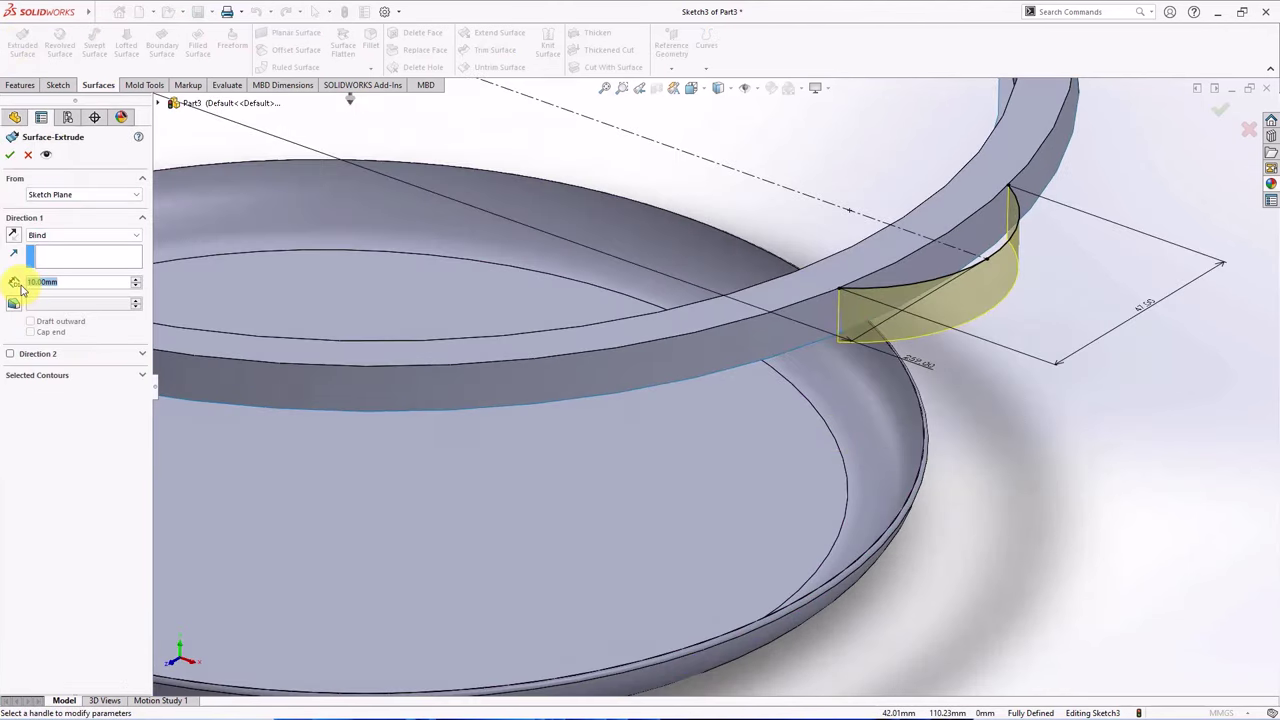
type("8")
key("Return")
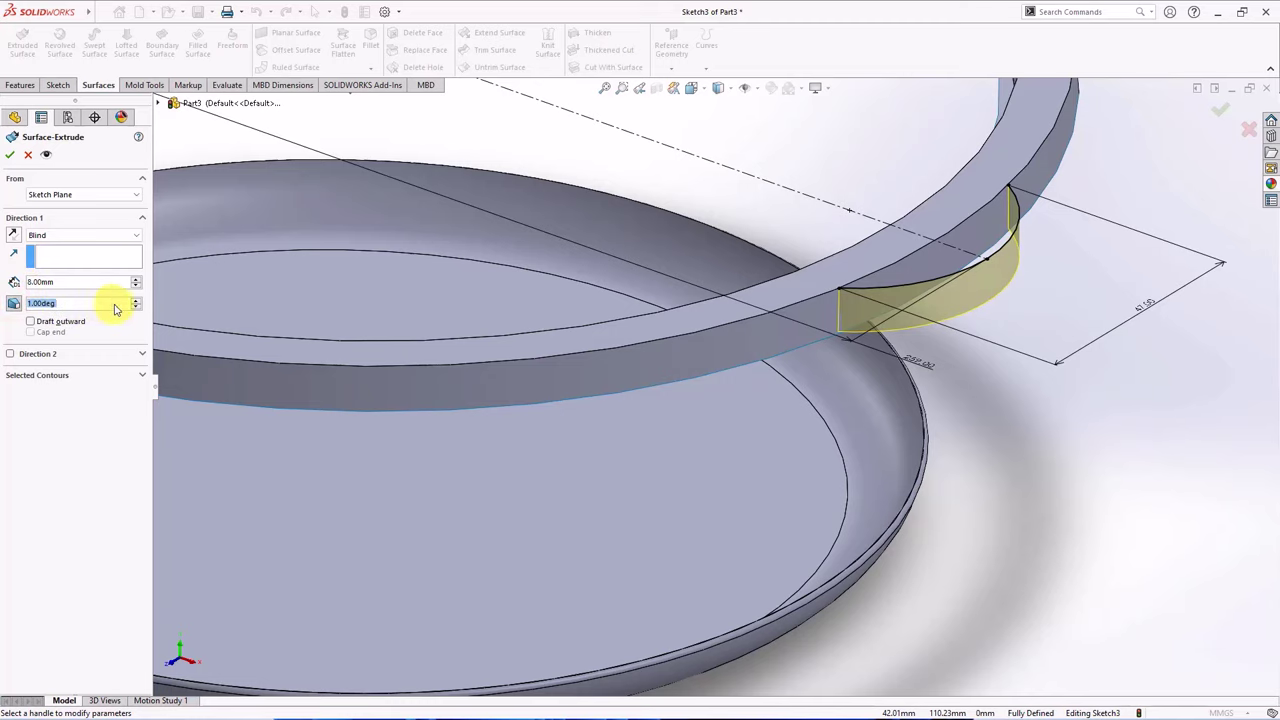
middle_click_drag(426, 335, 546, 286)
Accept the handle extrusion, then sketch on the rim's top face and convert the handle edges.
left_click(13, 155)
left_click(941, 459)
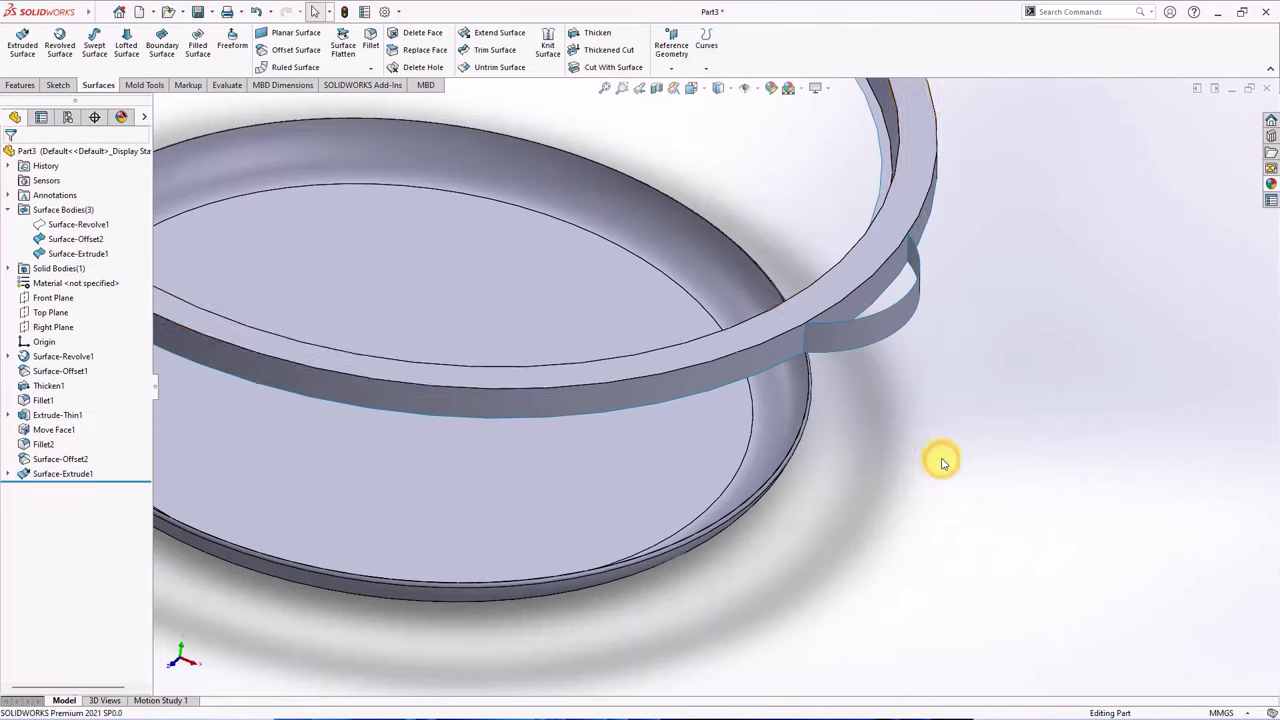
left_click(840, 284)
left_click(894, 247)
scroll(1000, 380, "down", 5)
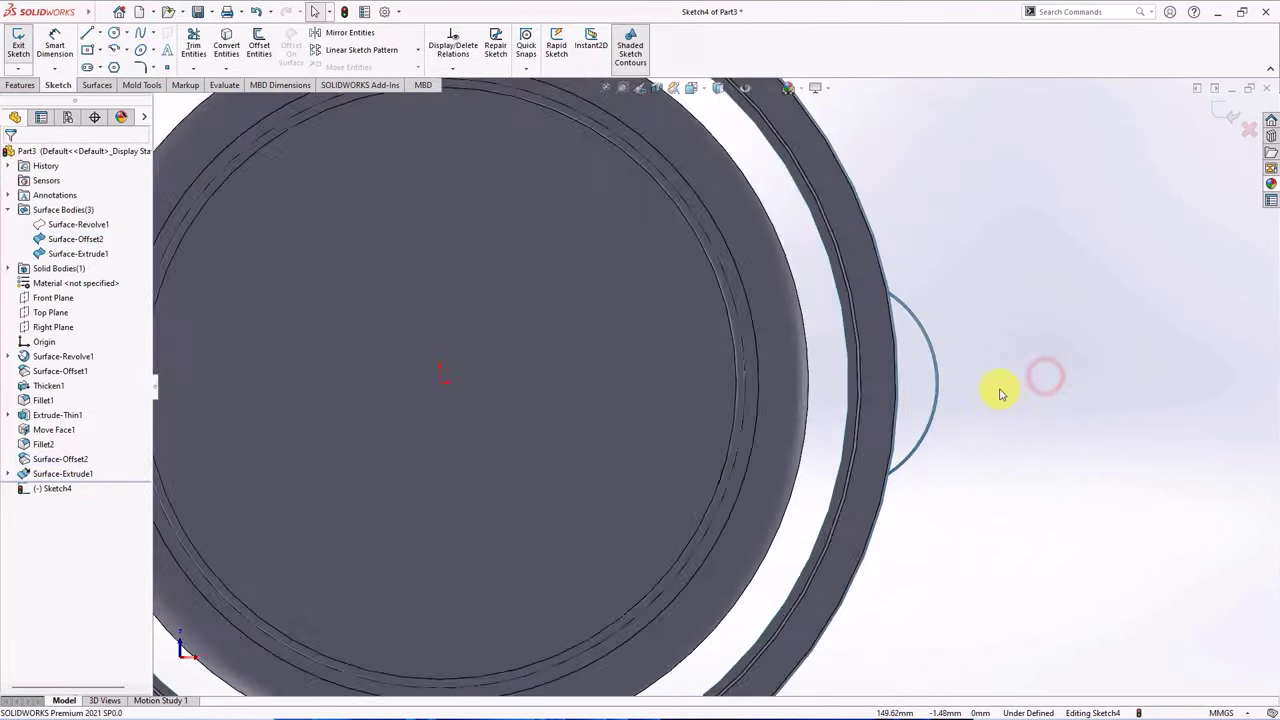
left_click(230, 45)
middle_click_drag(846, 423, 851, 346)
scroll(735, 280, "up", 5)
scroll(851, 346, "down", 3)
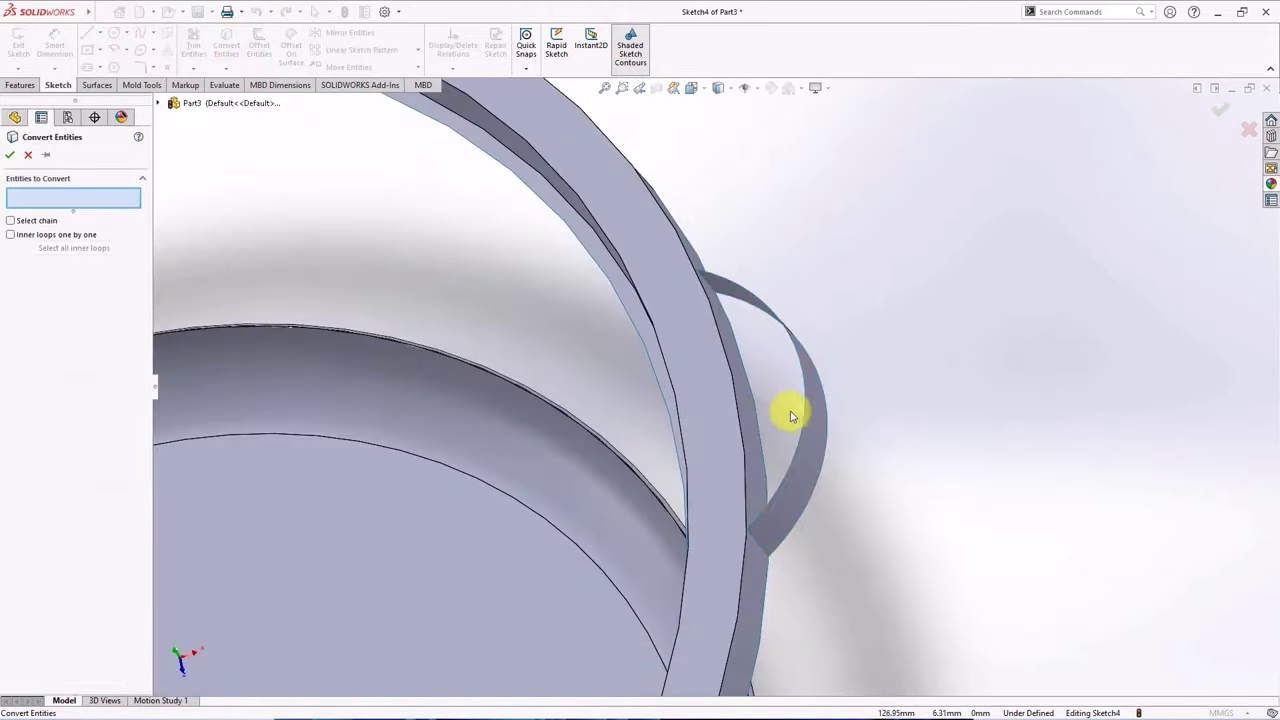
left_click(777, 420)
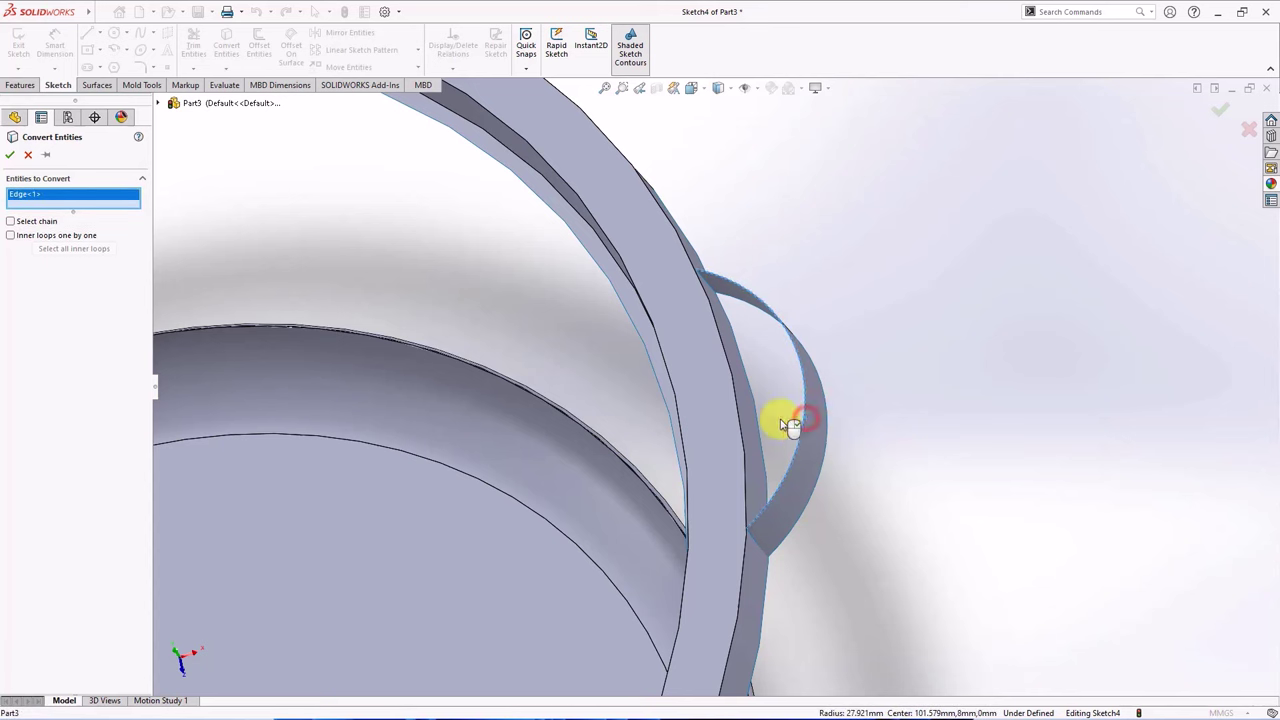
left_click(10, 154)
Trim the converted outline to closest and fill it with a Planar Surface cap.
left_click(194, 50)
left_click(17, 390)
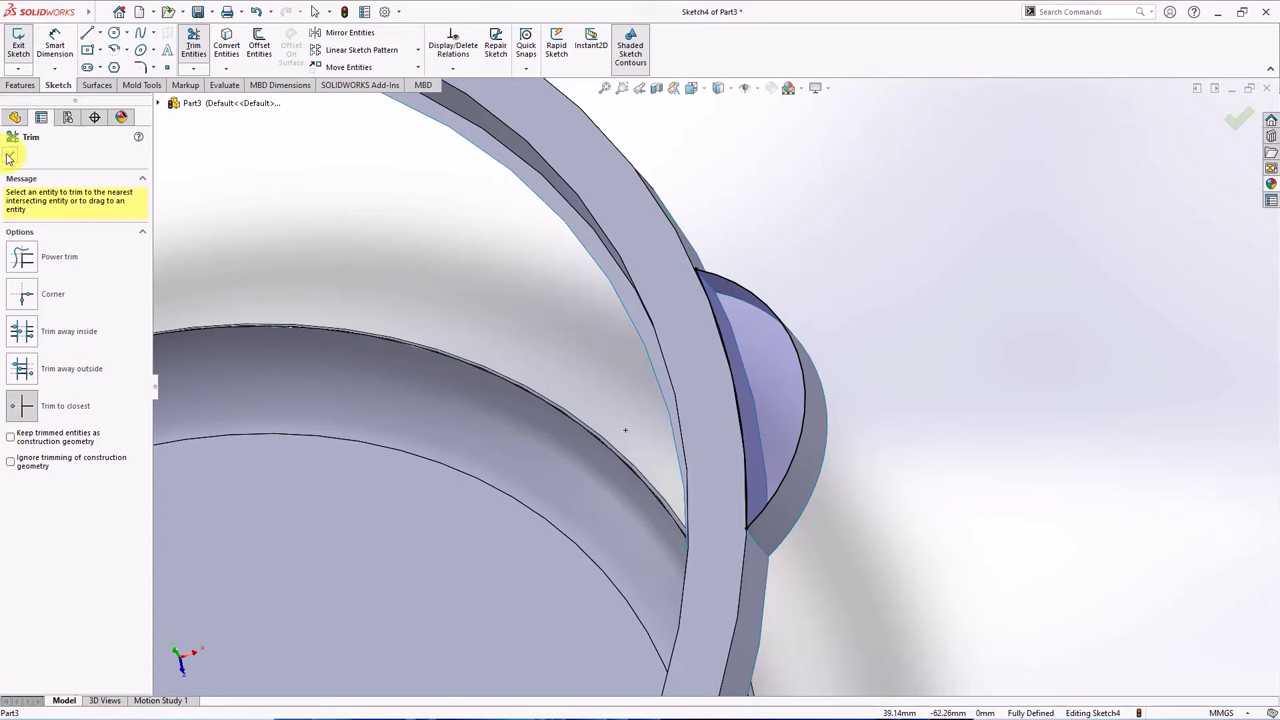
left_click(9, 157)
left_click(97, 85)
left_click(296, 34)
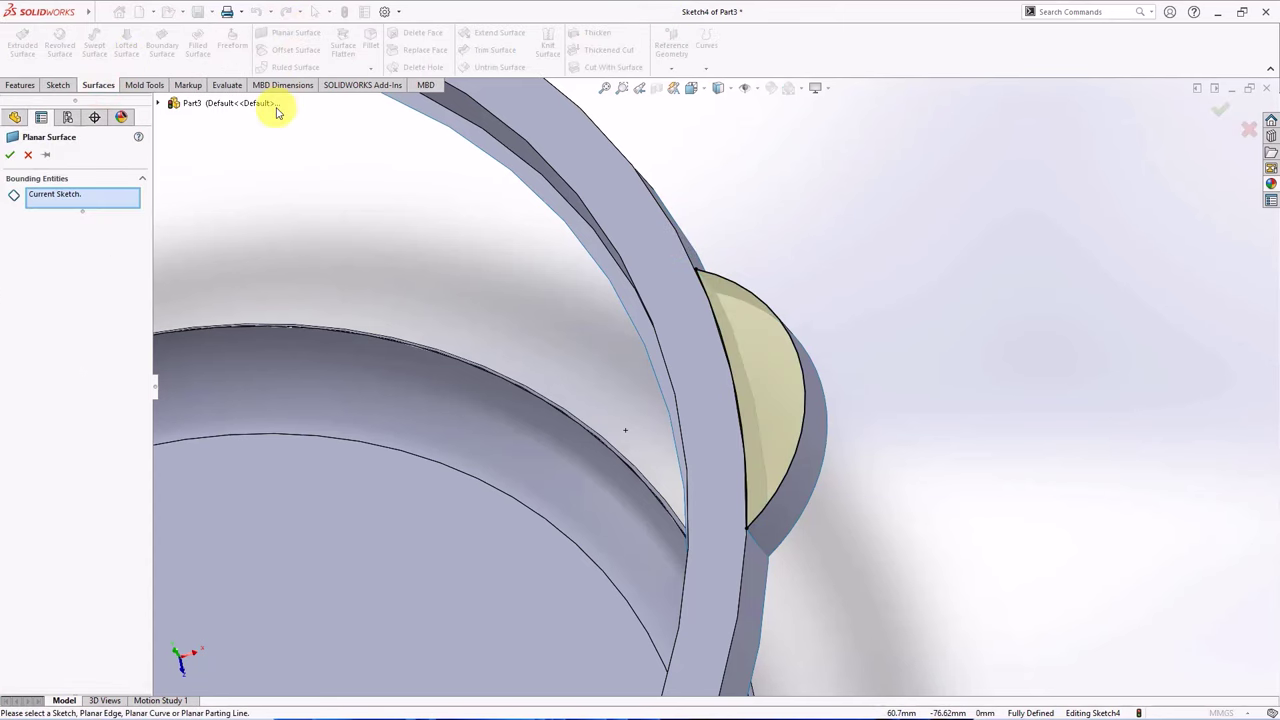
left_click(7, 155)
Knit the planar cap with the Surface-Extrude1 handle wall into one surface.
middle_click_drag(834, 312, 676, 228)
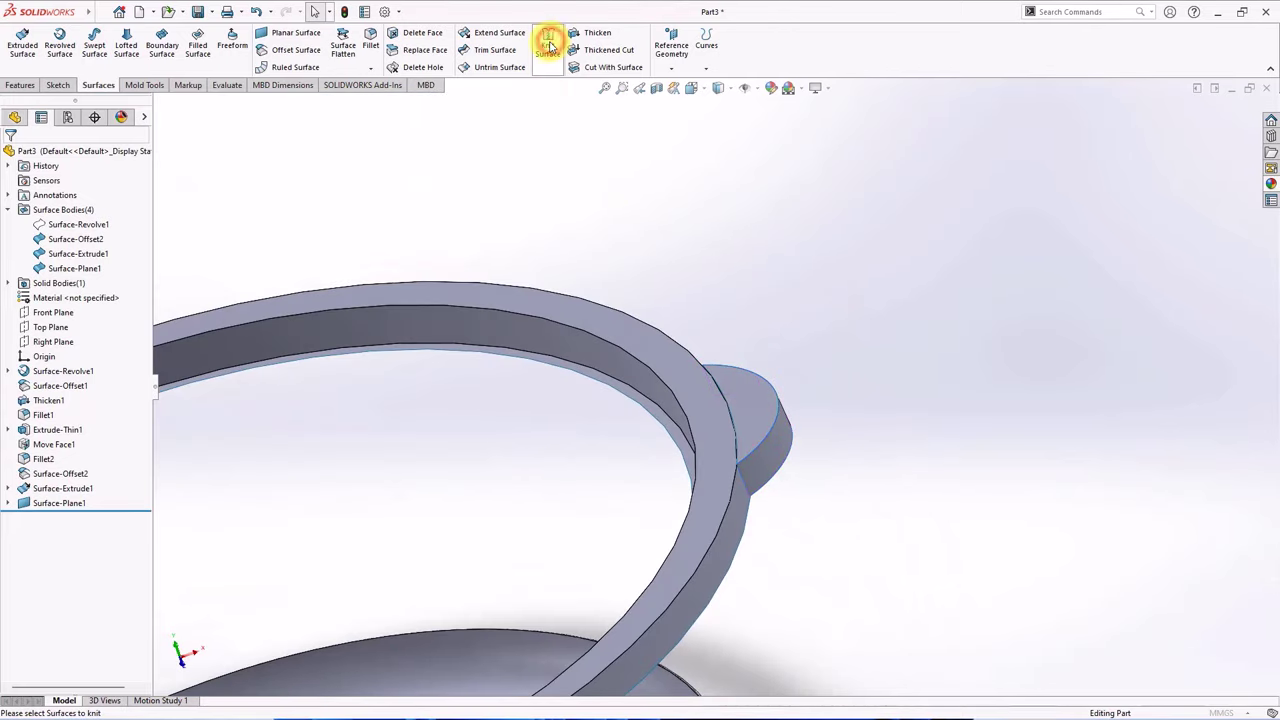
left_click(548, 46)
left_click(783, 443)
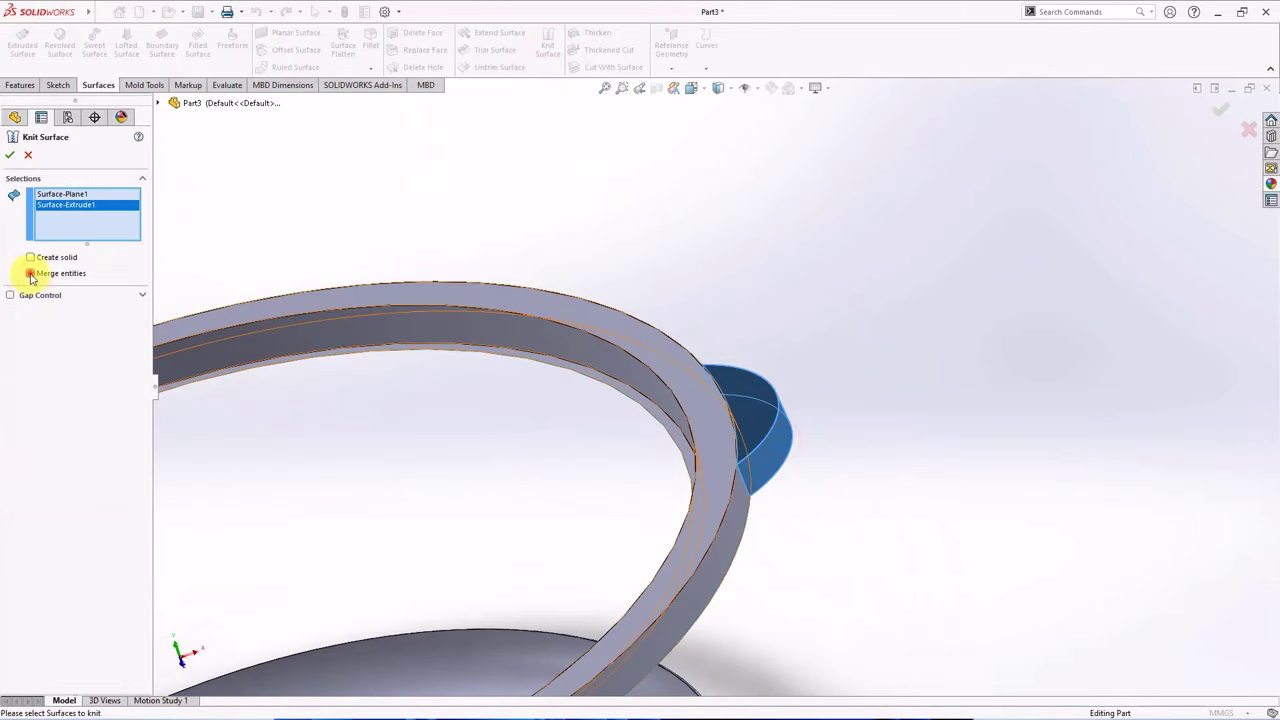
left_click(10, 156)
middle_click_drag(606, 223, 689, 289)
key("f")
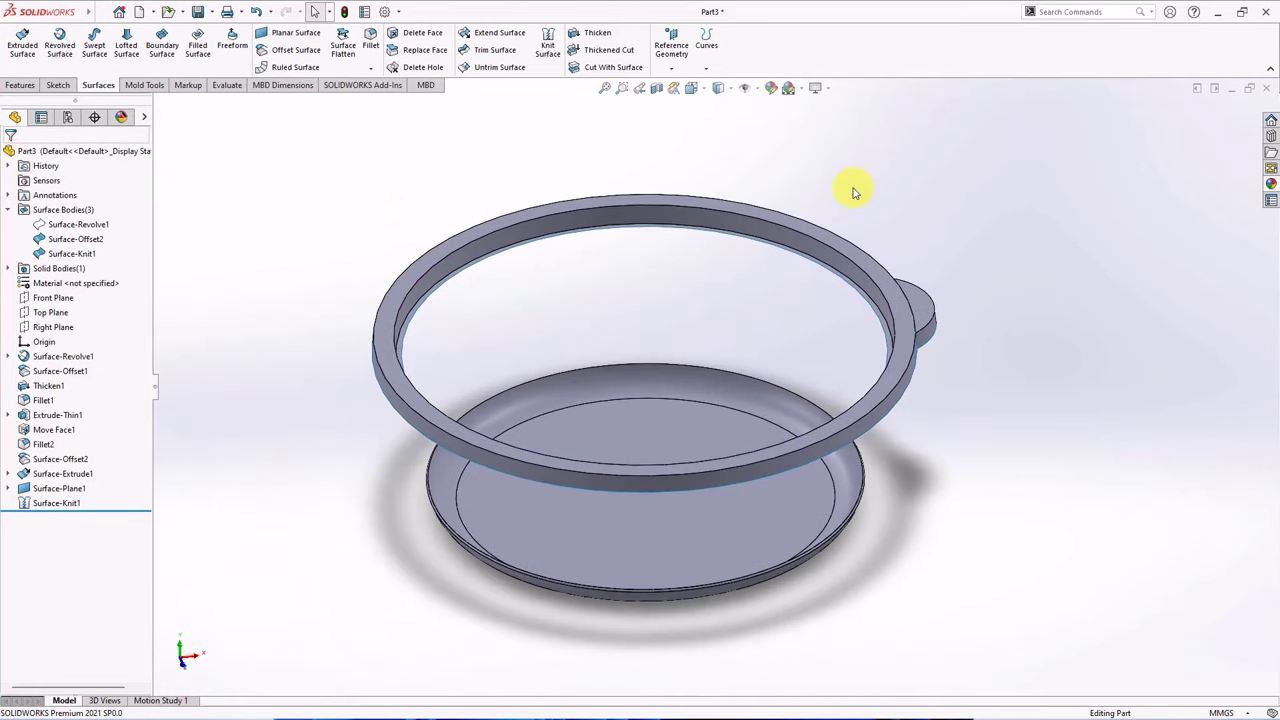
Mirror the knitted handle surface across the Right Plane.
left_click(54, 328)
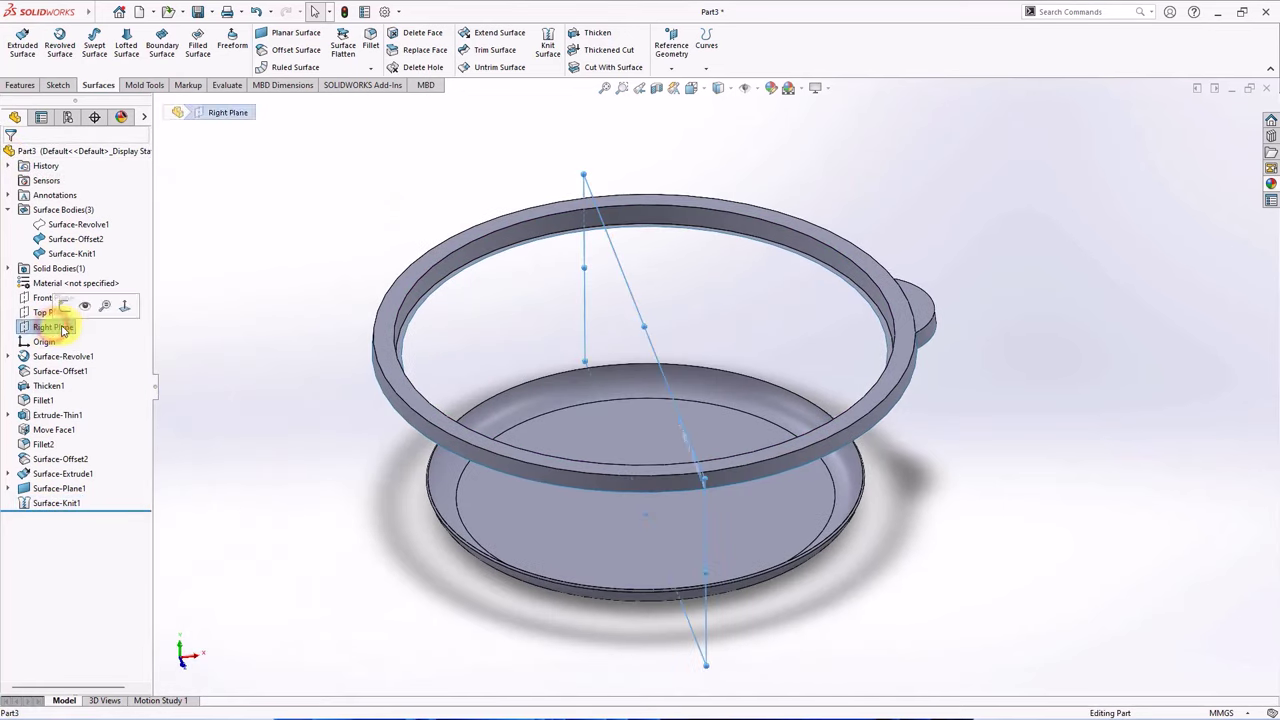
left_click(20, 86)
left_click(479, 68)
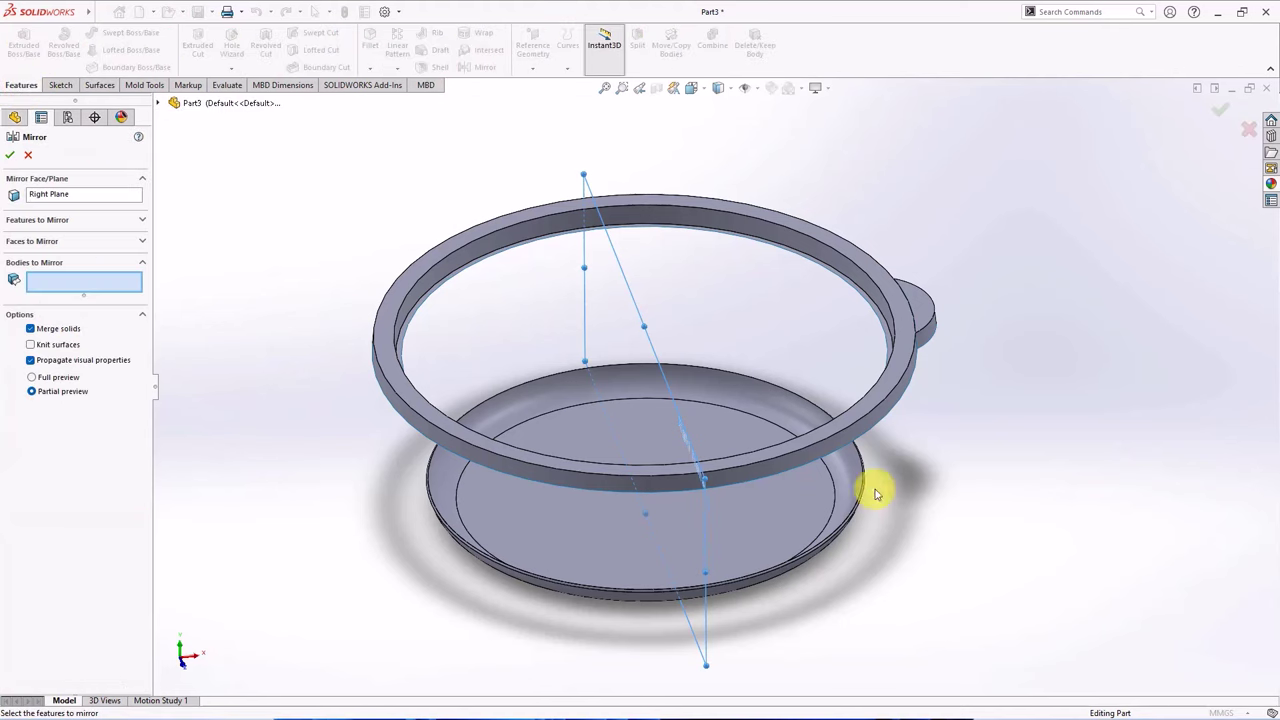
left_click(922, 311)
left_click(14, 155)
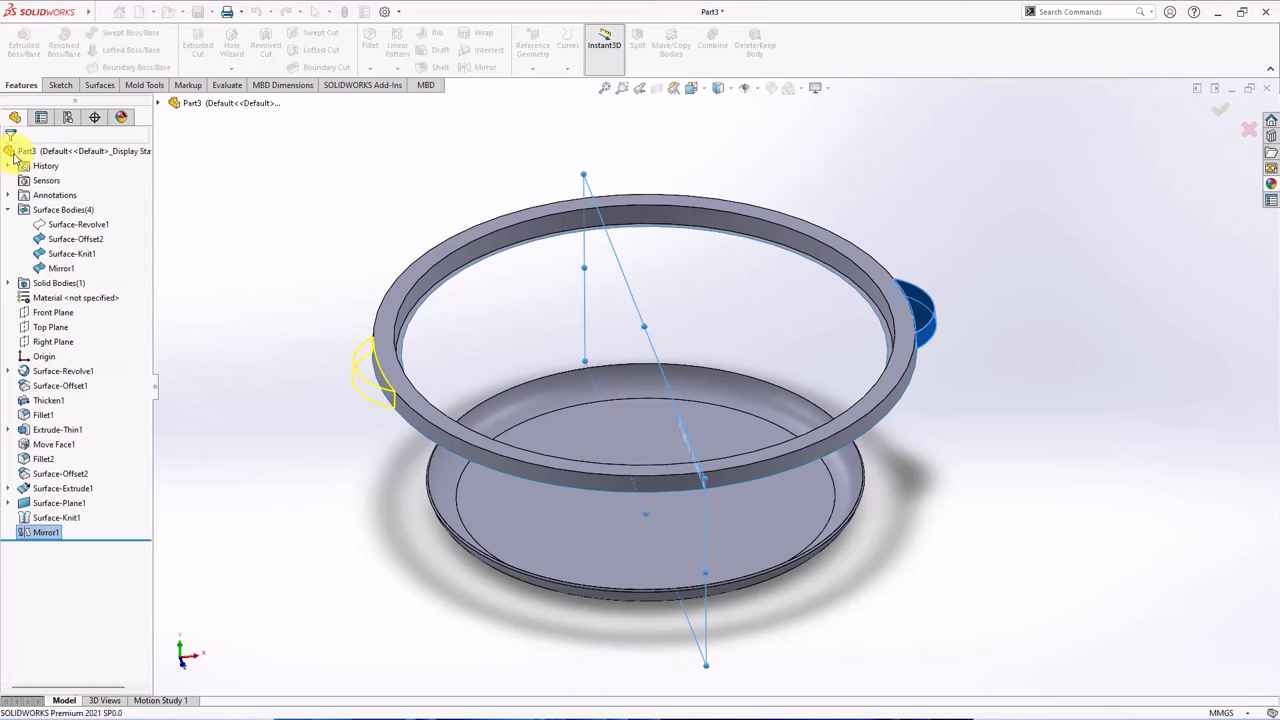
left_click(261, 237)
Mutually trim the rim ring and both handles, keeping all three pieces.
left_click(98, 85)
left_click(494, 50)
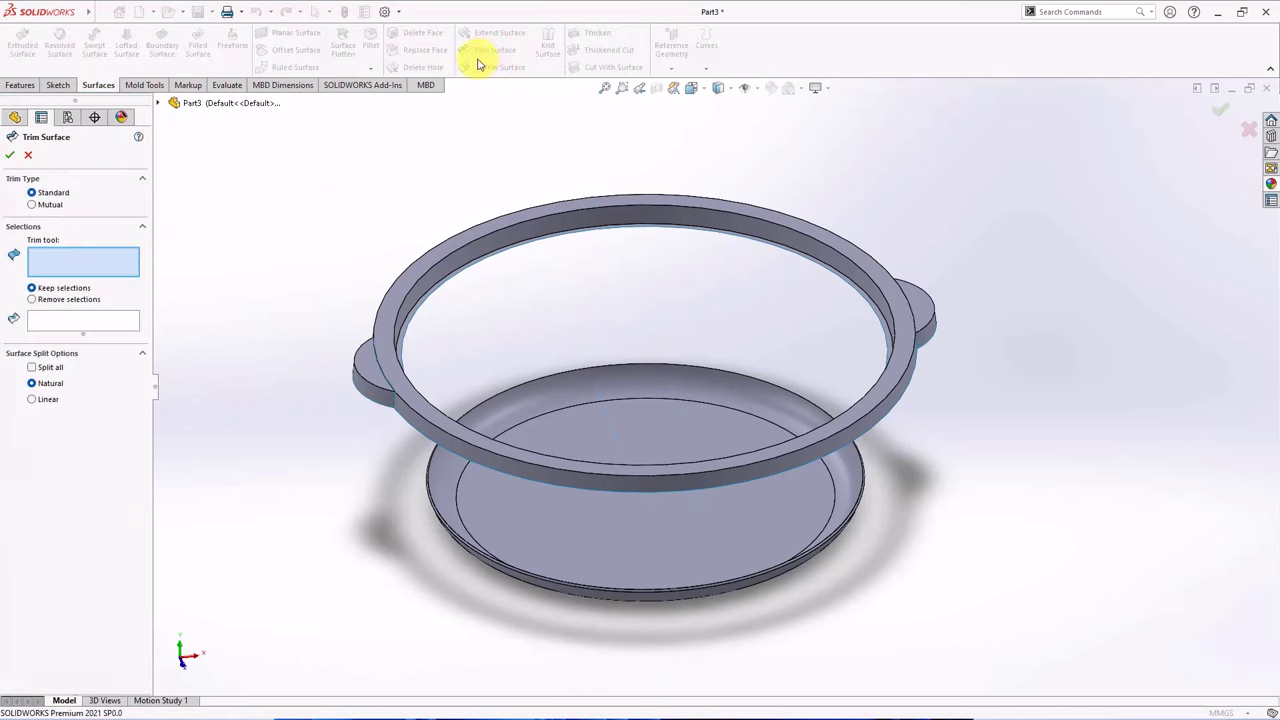
left_click(44, 204)
left_click(368, 365)
left_click(385, 340)
left_click(938, 316)
left_click(82, 342)
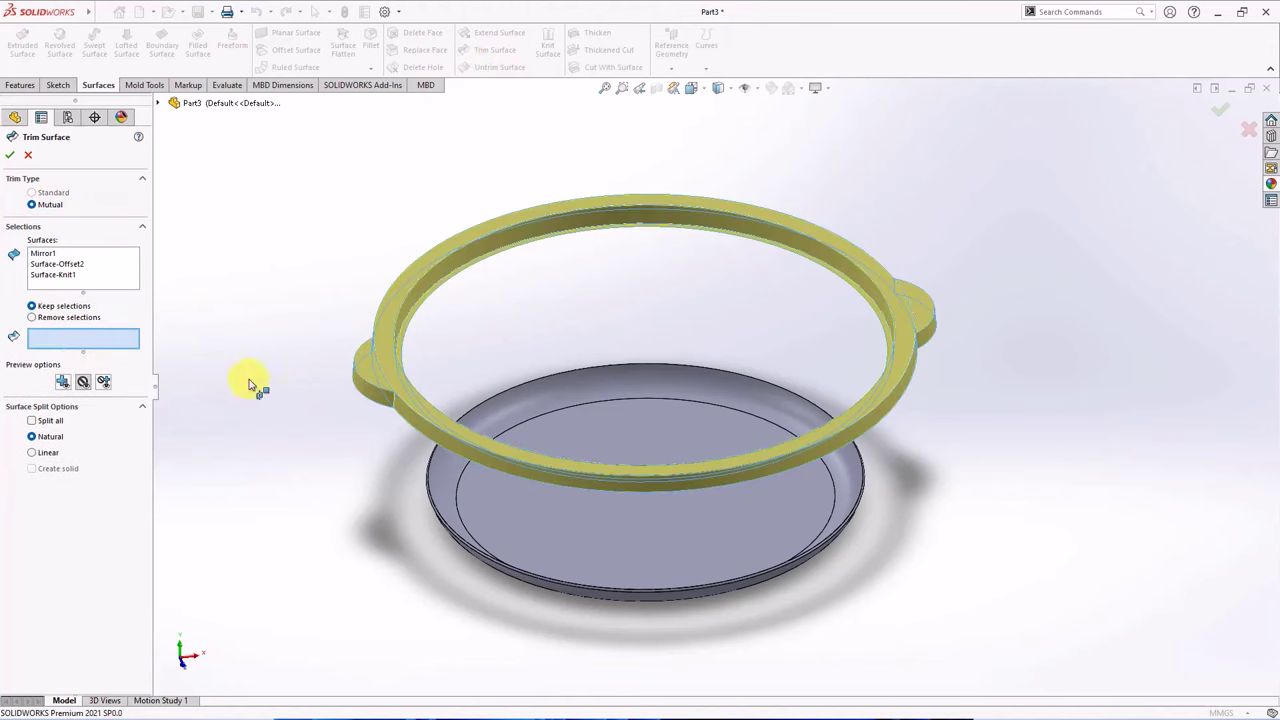
left_click(403, 303)
left_click(366, 366)
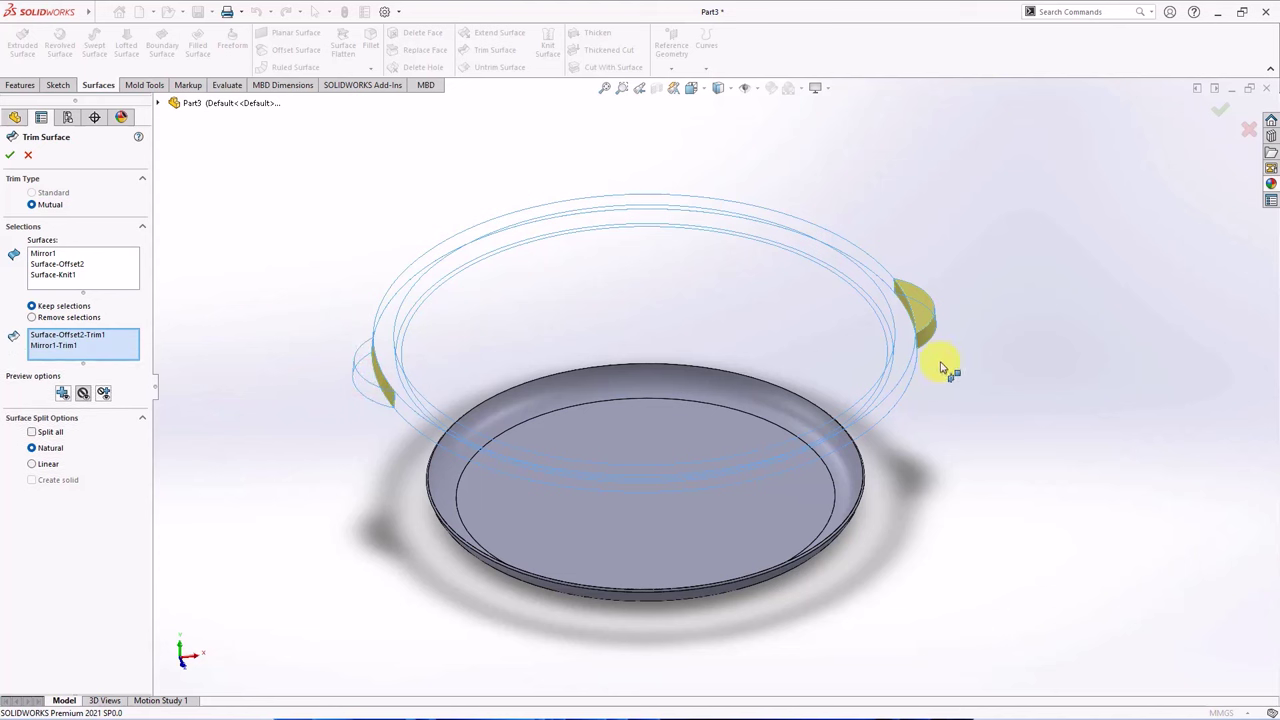
left_click(928, 313)
middle_click_drag(908, 314, 700, 300)
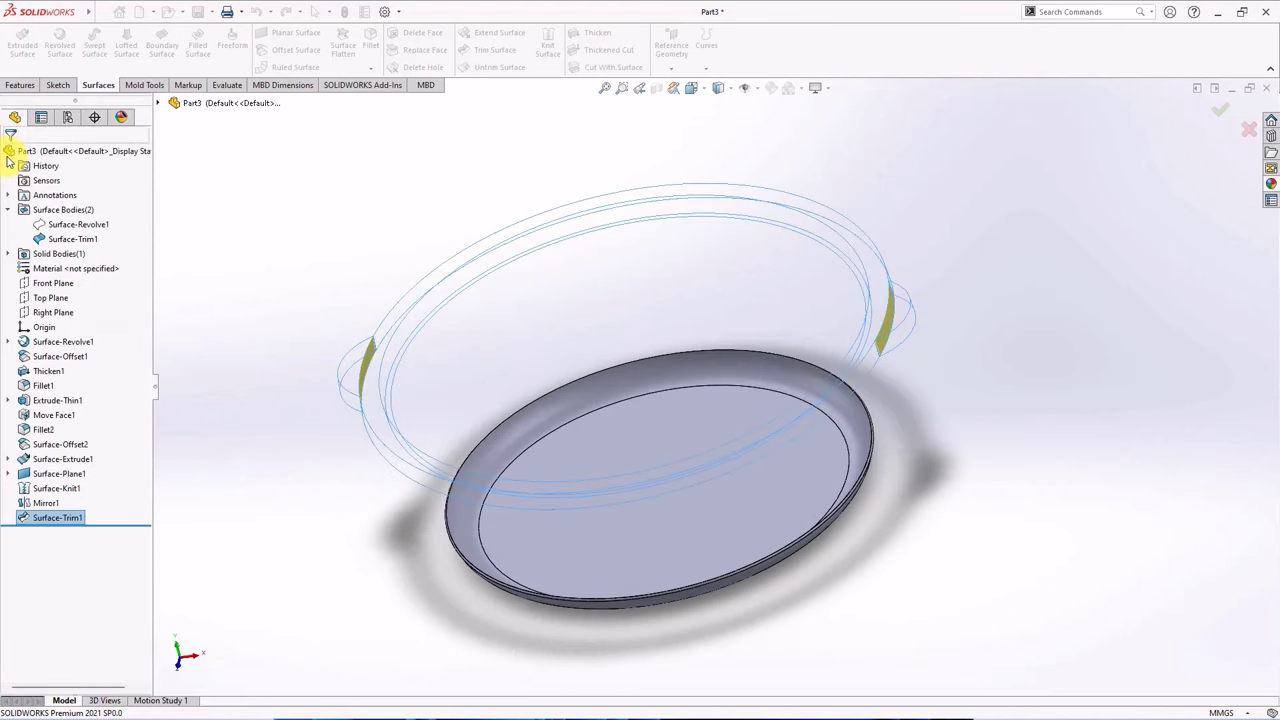
middle_click_drag(275, 367, 267, 290)
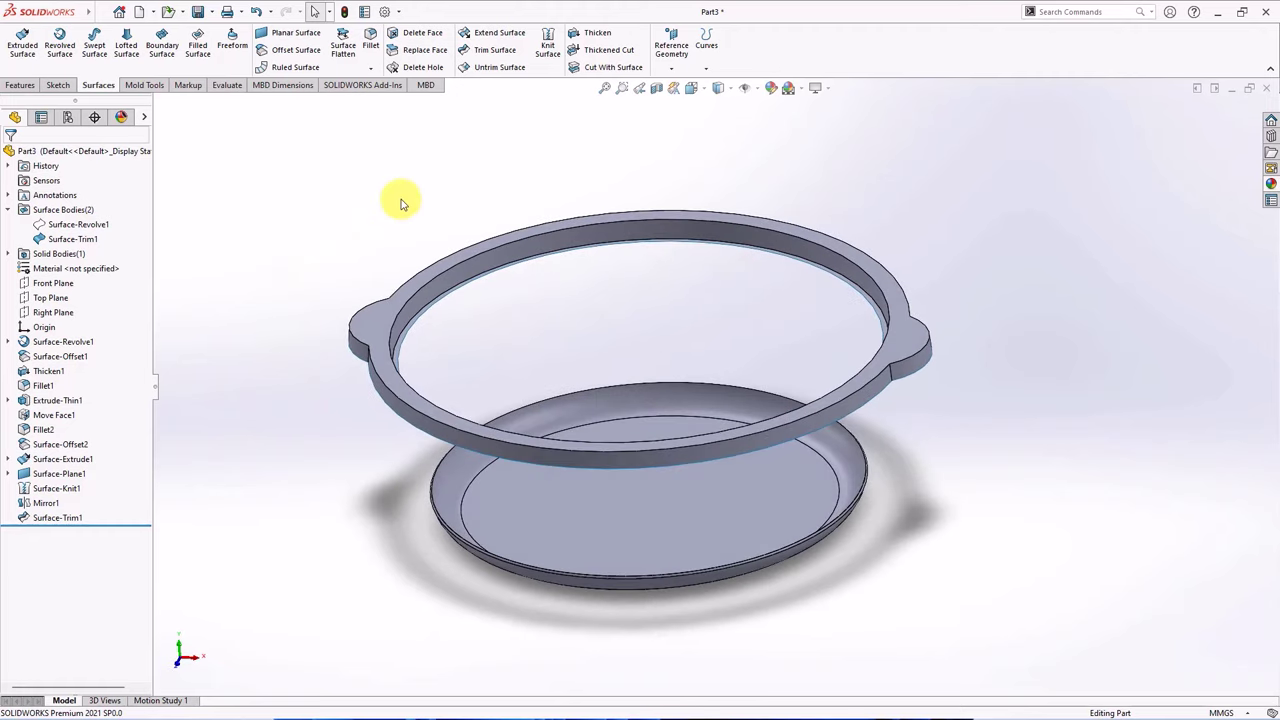
Thicken Surface-Trim1, the trimmed rim-and-handles surface, into a 1.10 mm solid body.
left_click(594, 34)
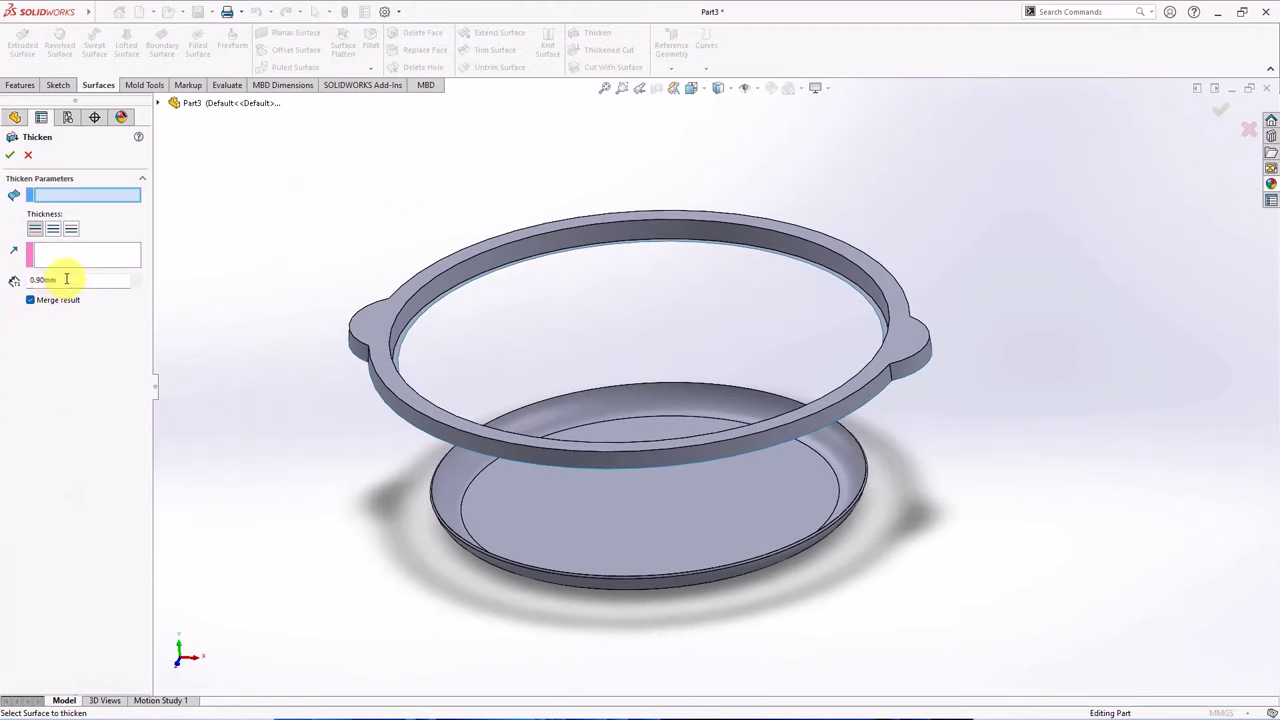
left_click(371, 360)
scroll(380, 340, "down", 4)
middle_click_drag(380, 340, 365, 249)
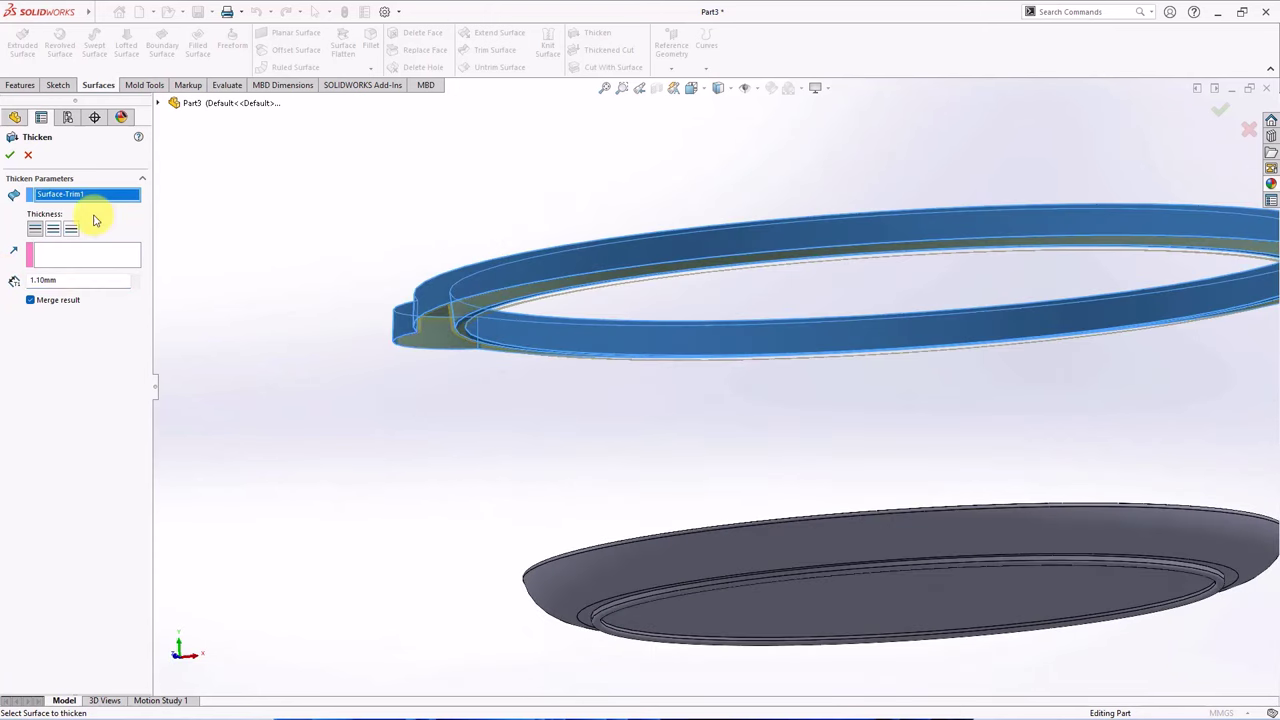
left_click(10, 156)
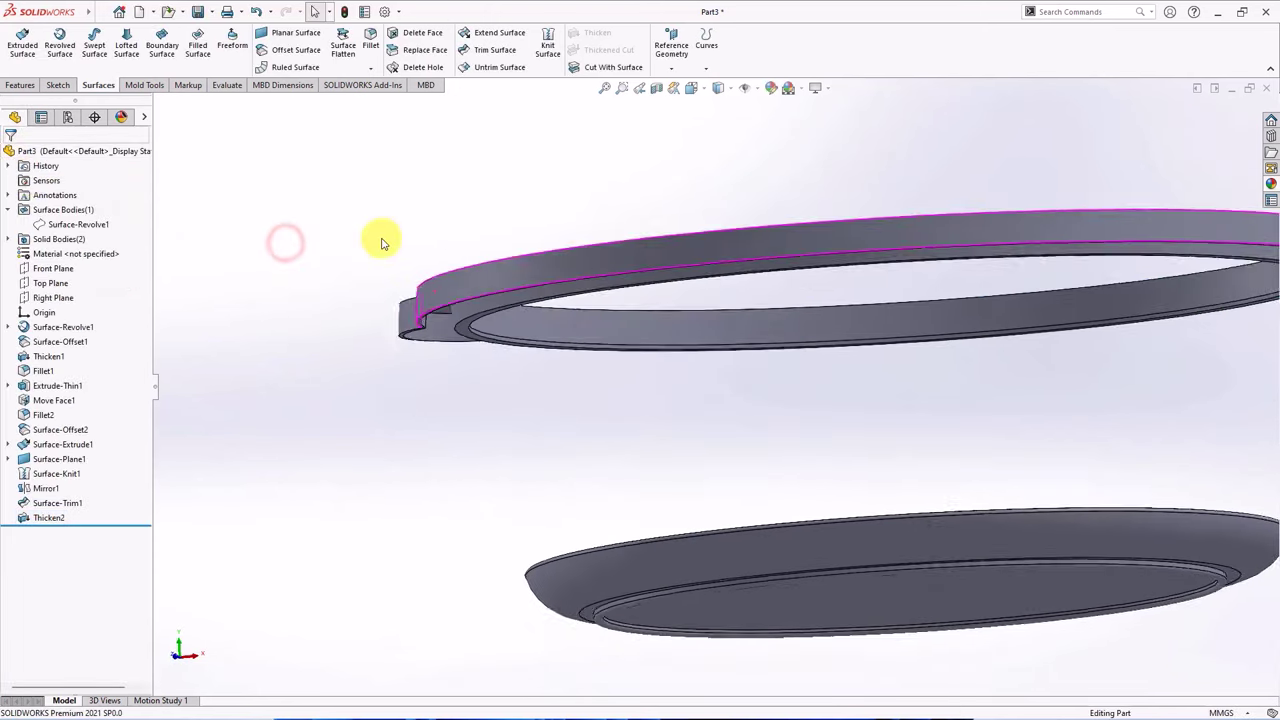
middle_click_drag(371, 251, 360, 339)
scroll(620, 240, "down", 2)
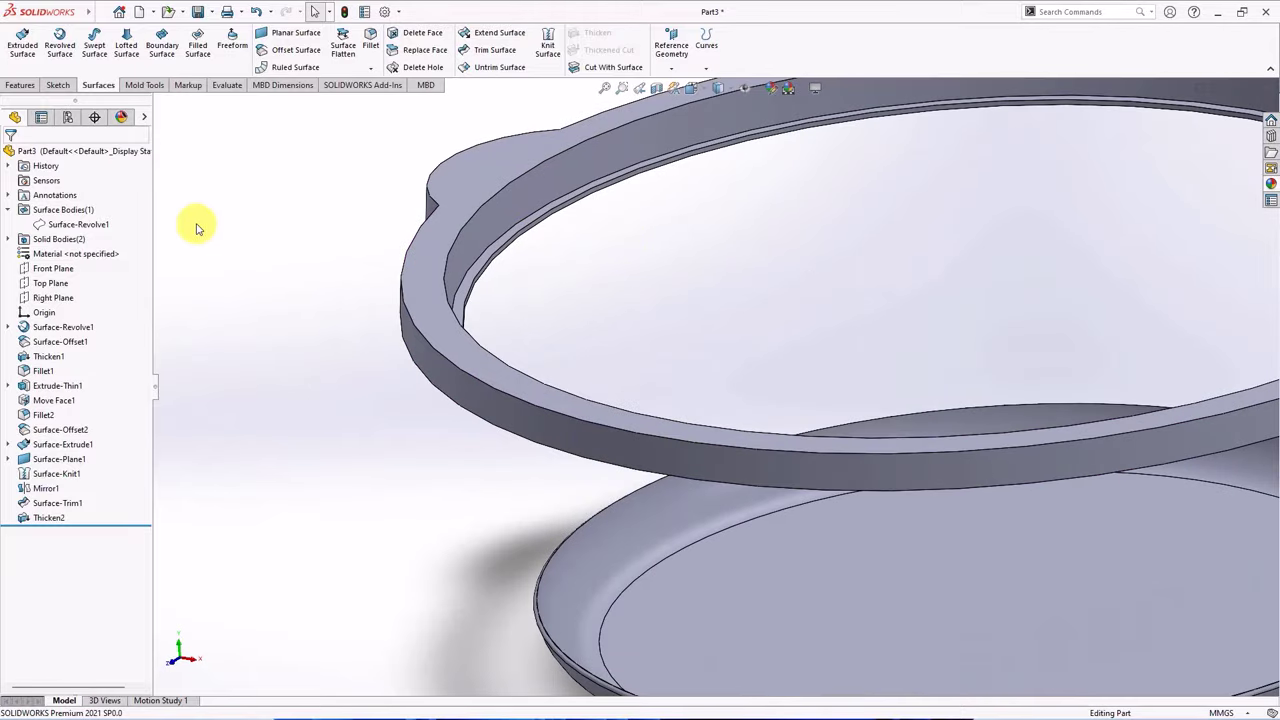
Show Surface-Revolve1 and check the rim profile with a temporary section view.
left_click(90, 224)
left_click(106, 186)
left_click(286, 243)
scroll(643, 173, "down", 2)
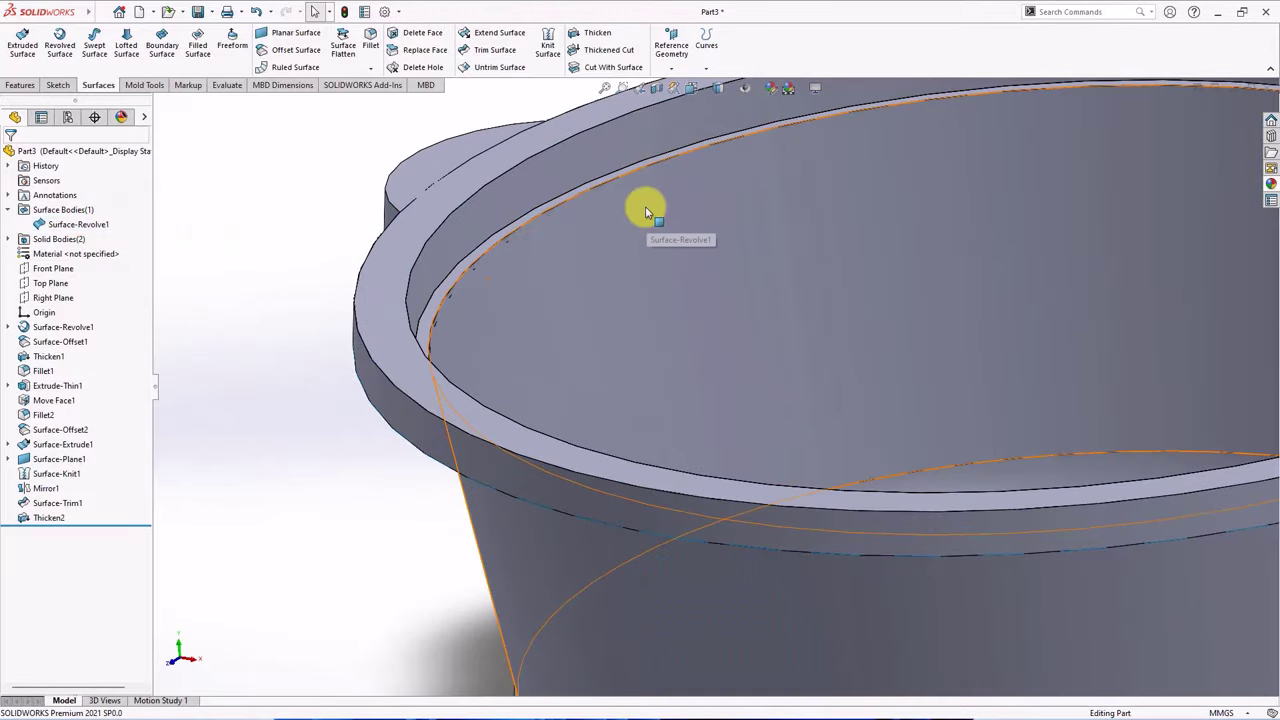
scroll(643, 173, "up", 2)
left_click(655, 87)
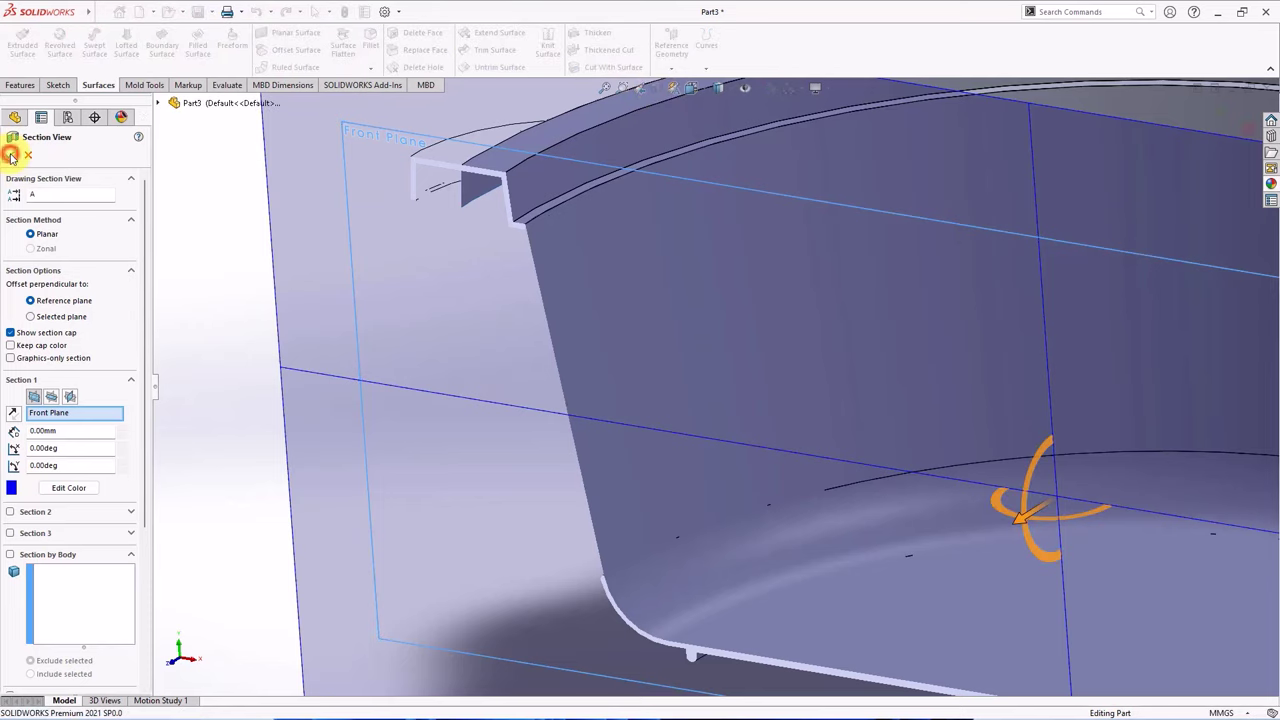
left_click(12, 155)
scroll(534, 251, "up", 3)
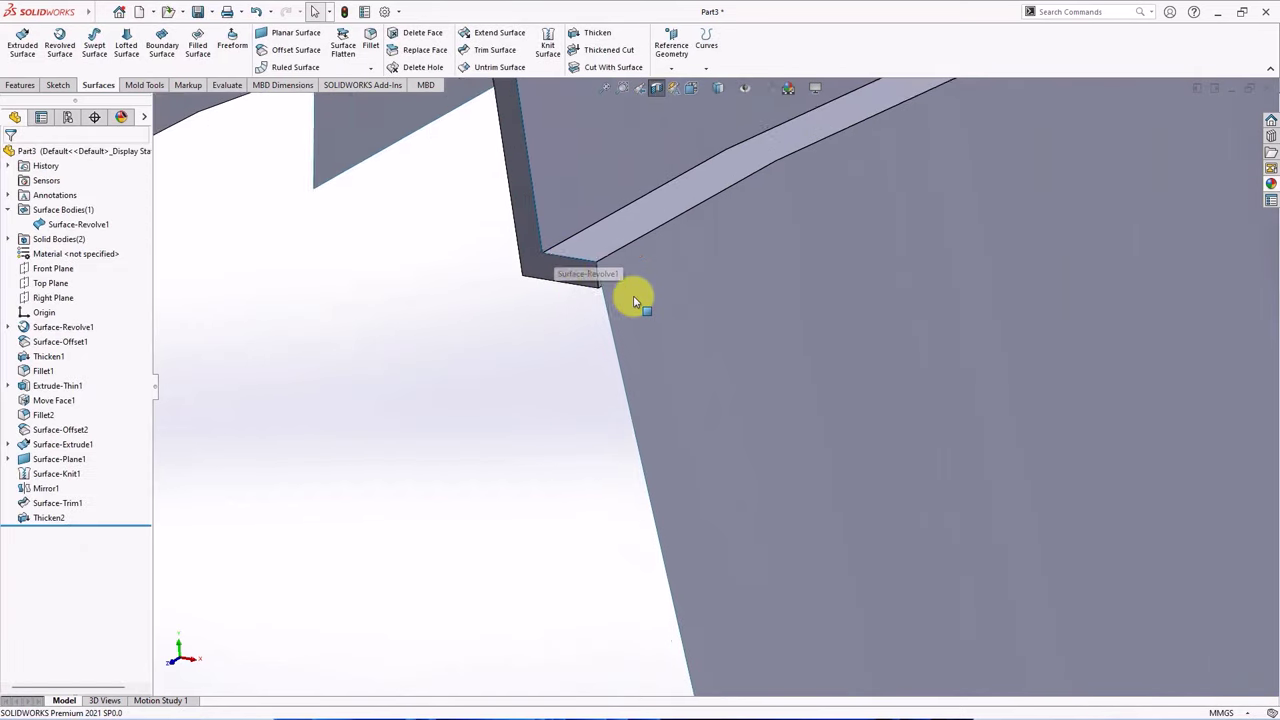
Offset the rim lip face by 0.40 mm with Move Face, then turn the section view off.
left_click(147, 86)
left_click(289, 66)
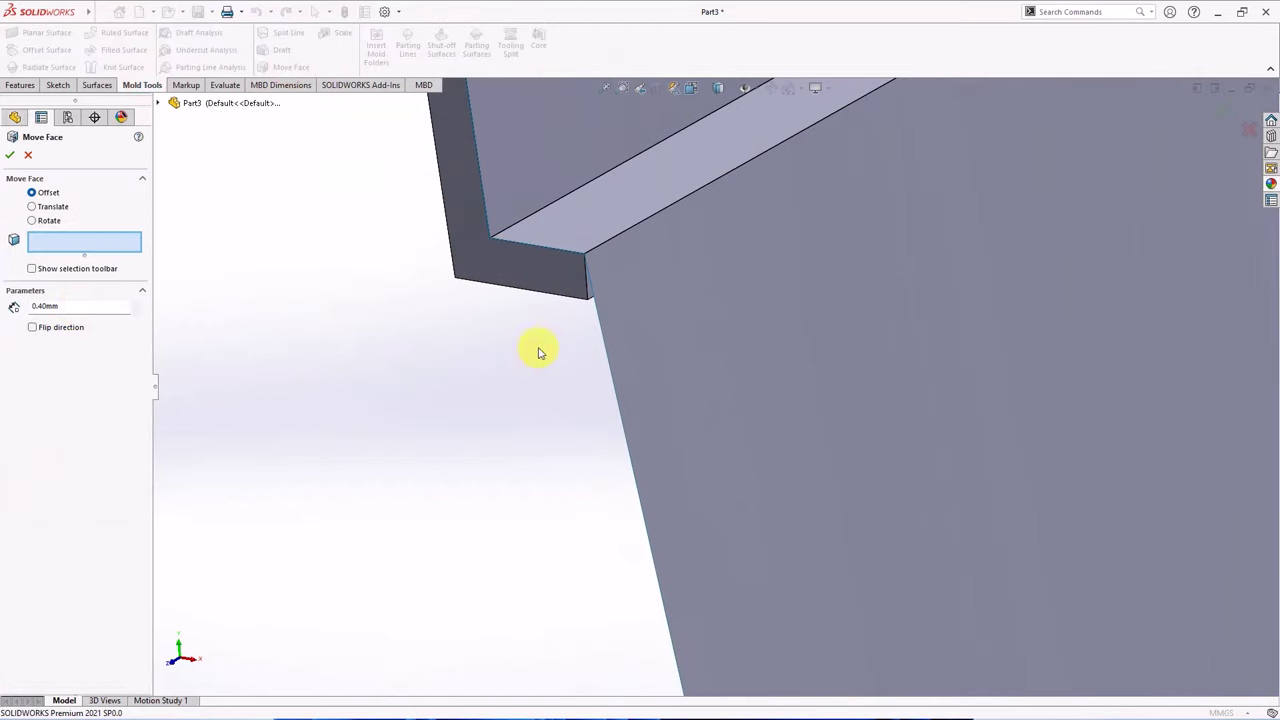
scroll(660, 265, "down", 2)
left_click(673, 268)
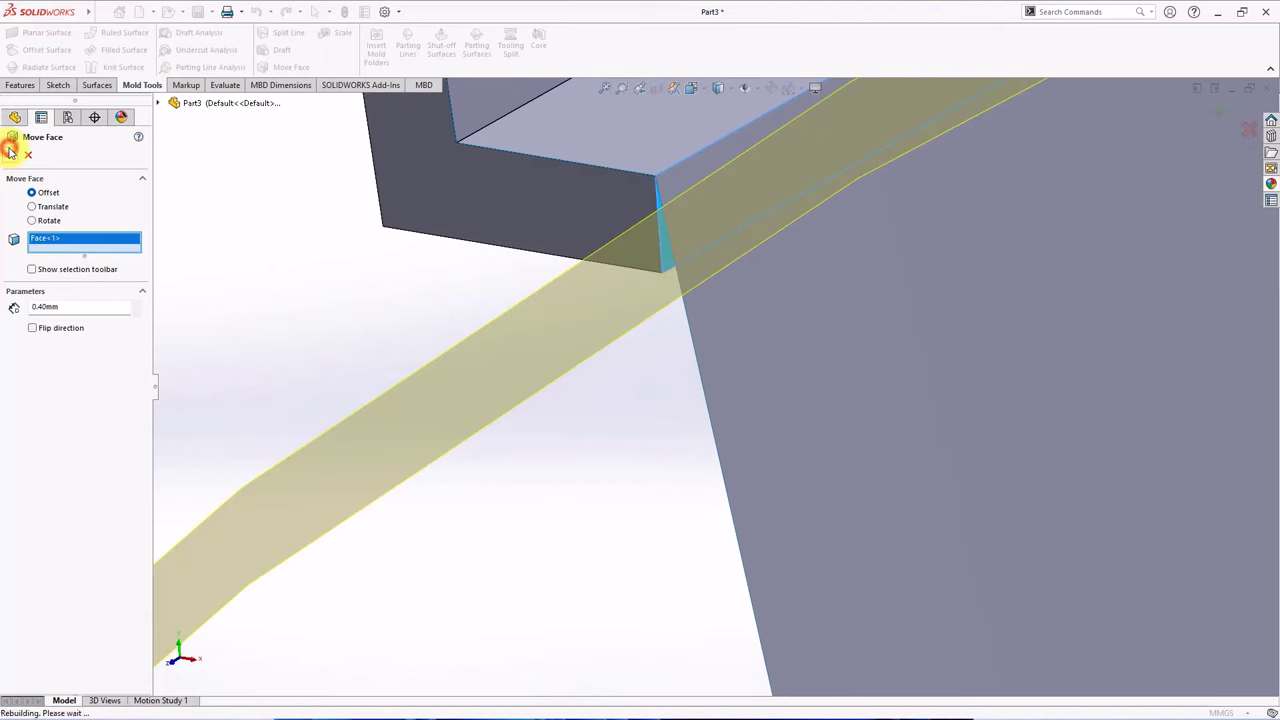
scroll(546, 352, "up", 4)
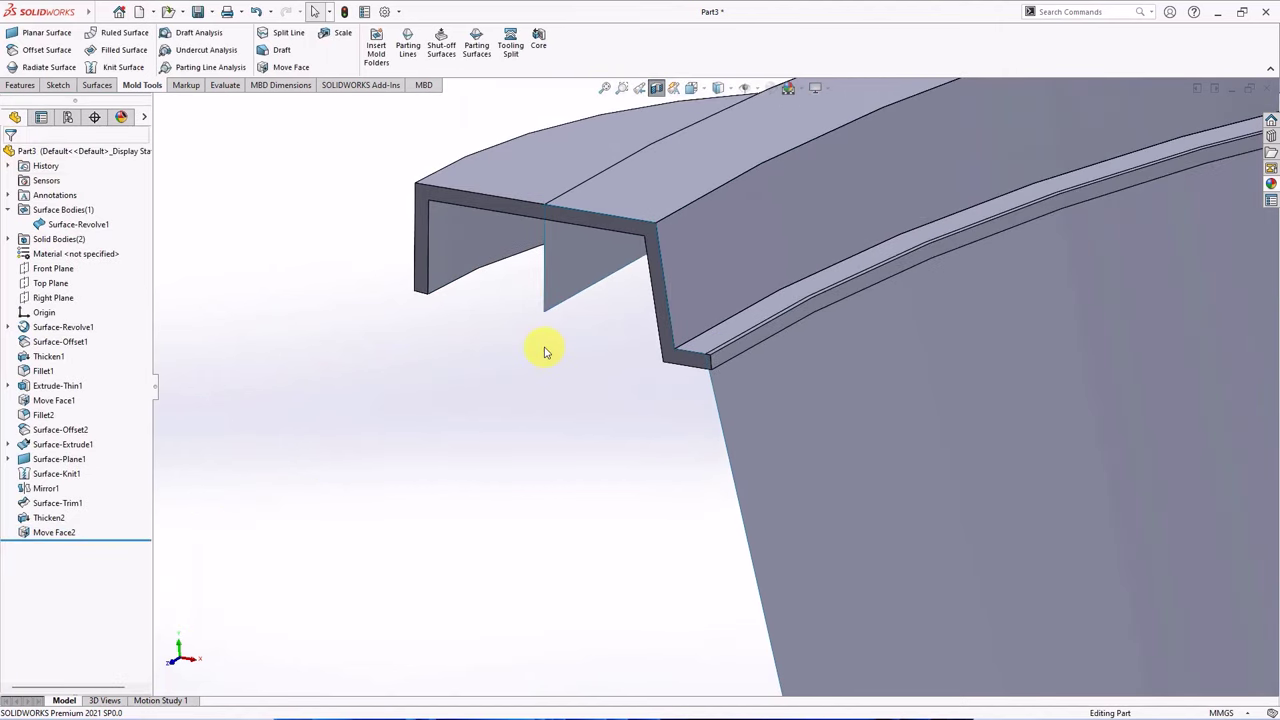
scroll(531, 339, "up", 2)
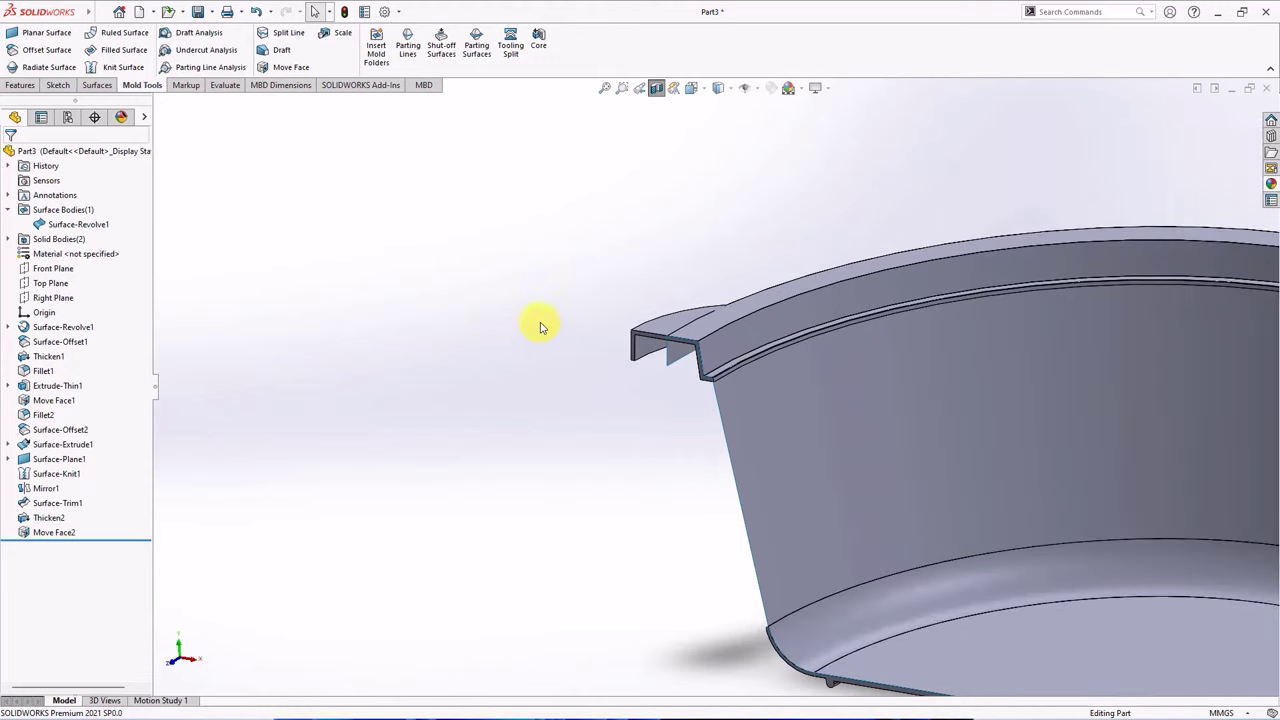
scroll(540, 327, "down", 1)
left_click(655, 90)
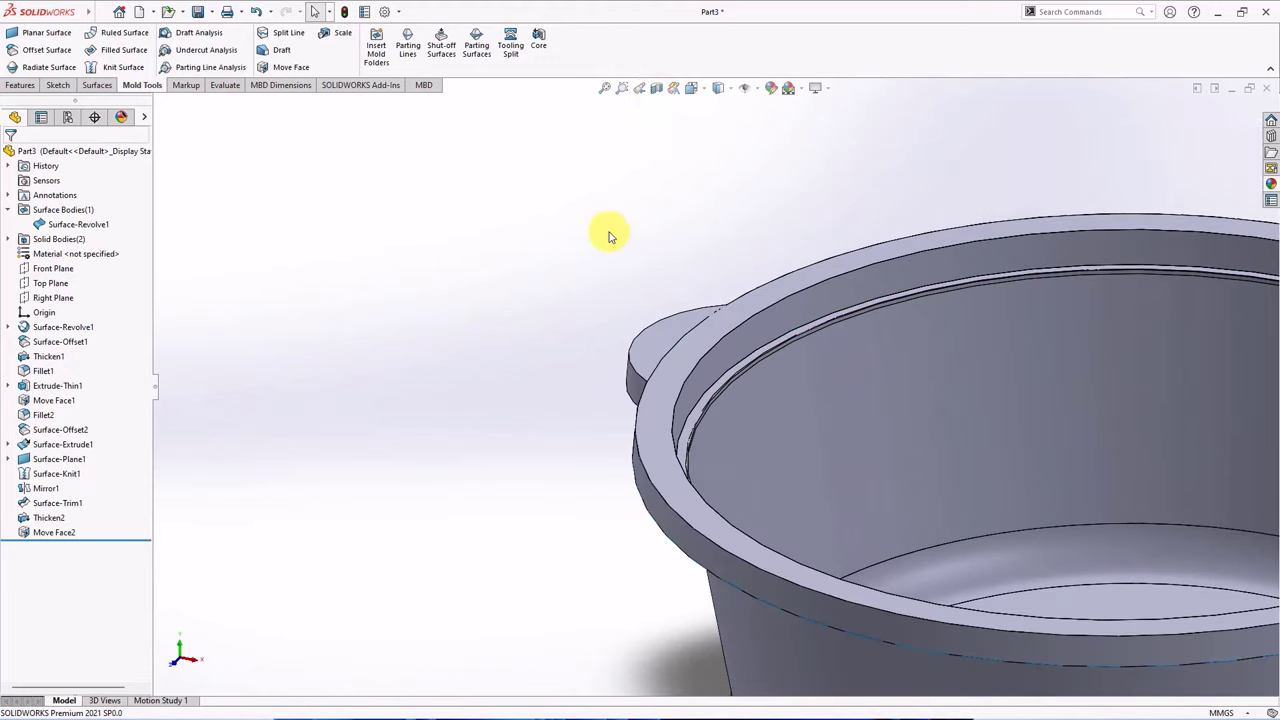
View the pot straight from the front and locate the Top Plane.
middle_click_drag(546, 300, 262, 207, "ctrl")
key("ctrl+1")
scroll(471, 329, "down", 5)
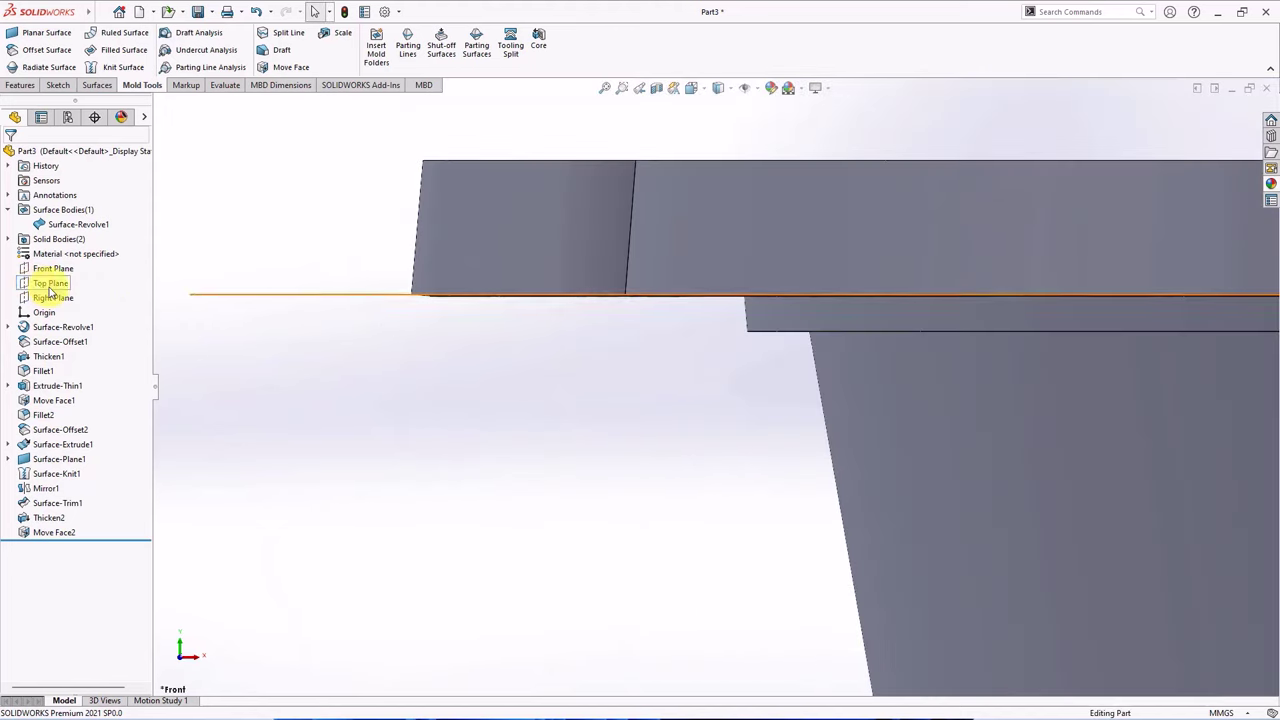
left_click(50, 285)
scroll(443, 314, "up", 5)
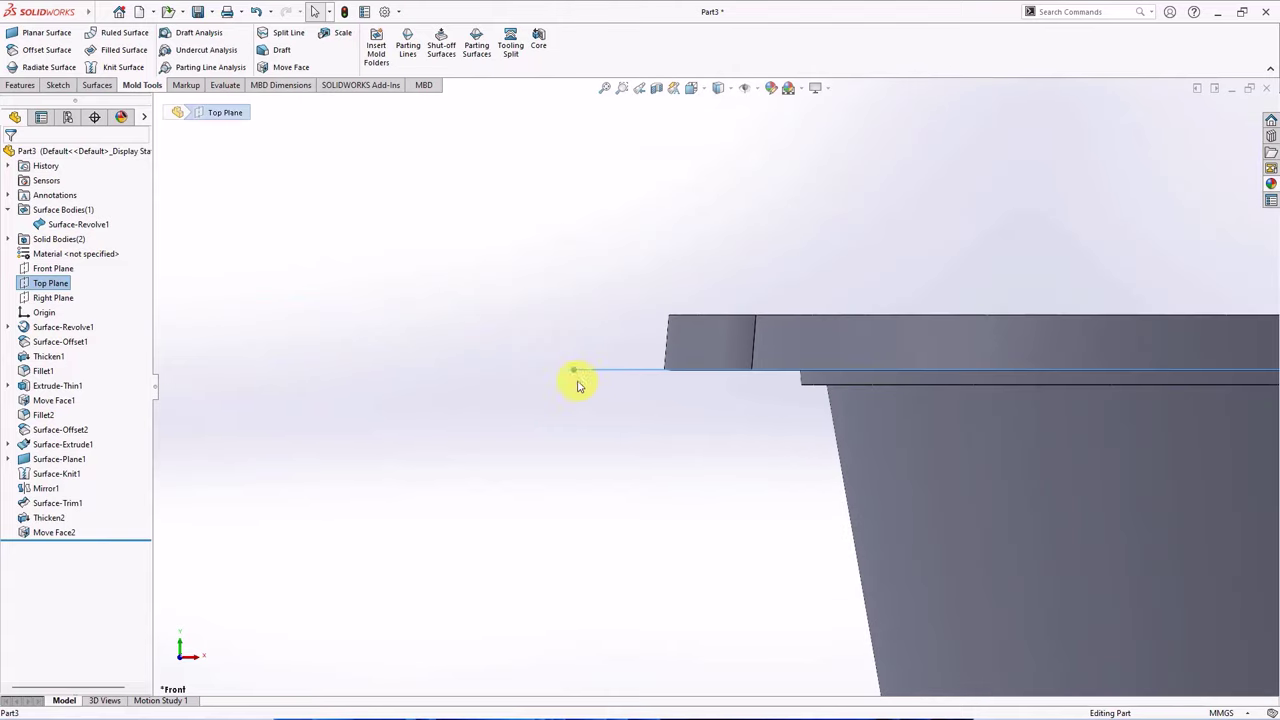
left_click(400, 347)
Set up a Split with Top Plane and Surface-Revolve1 as tools and the pot as target.
left_click(20, 85)
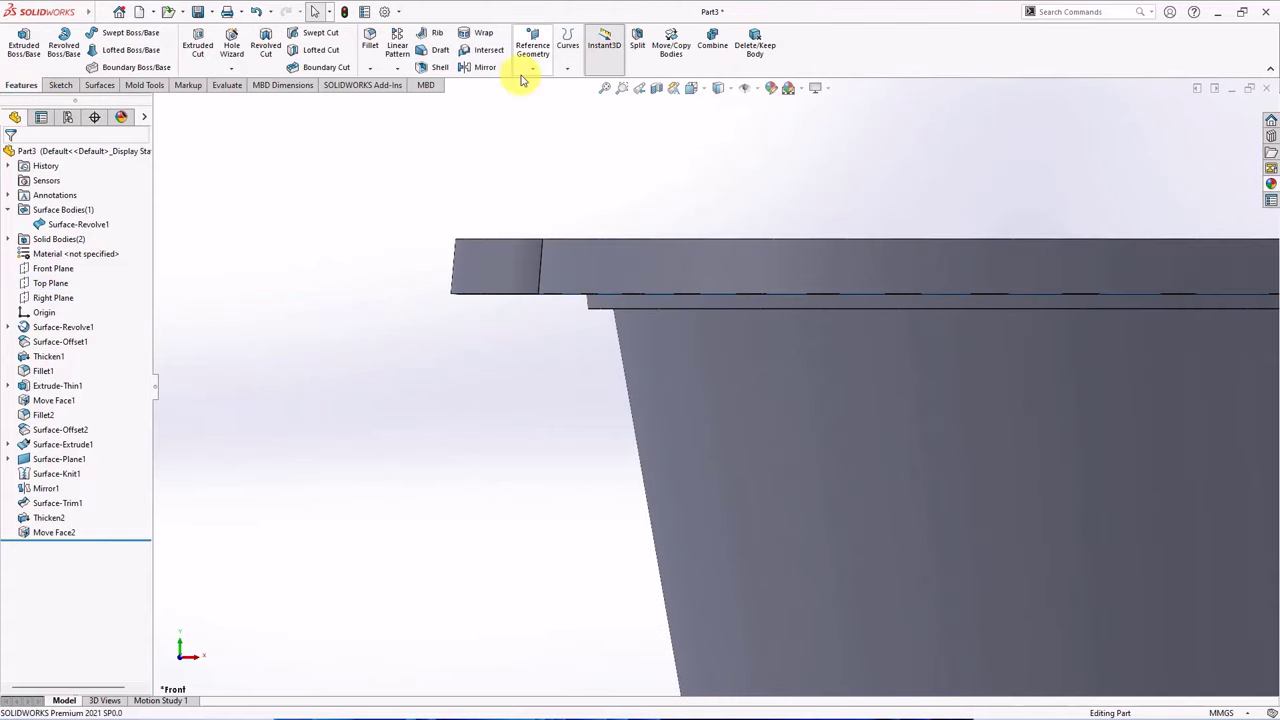
left_click(639, 55)
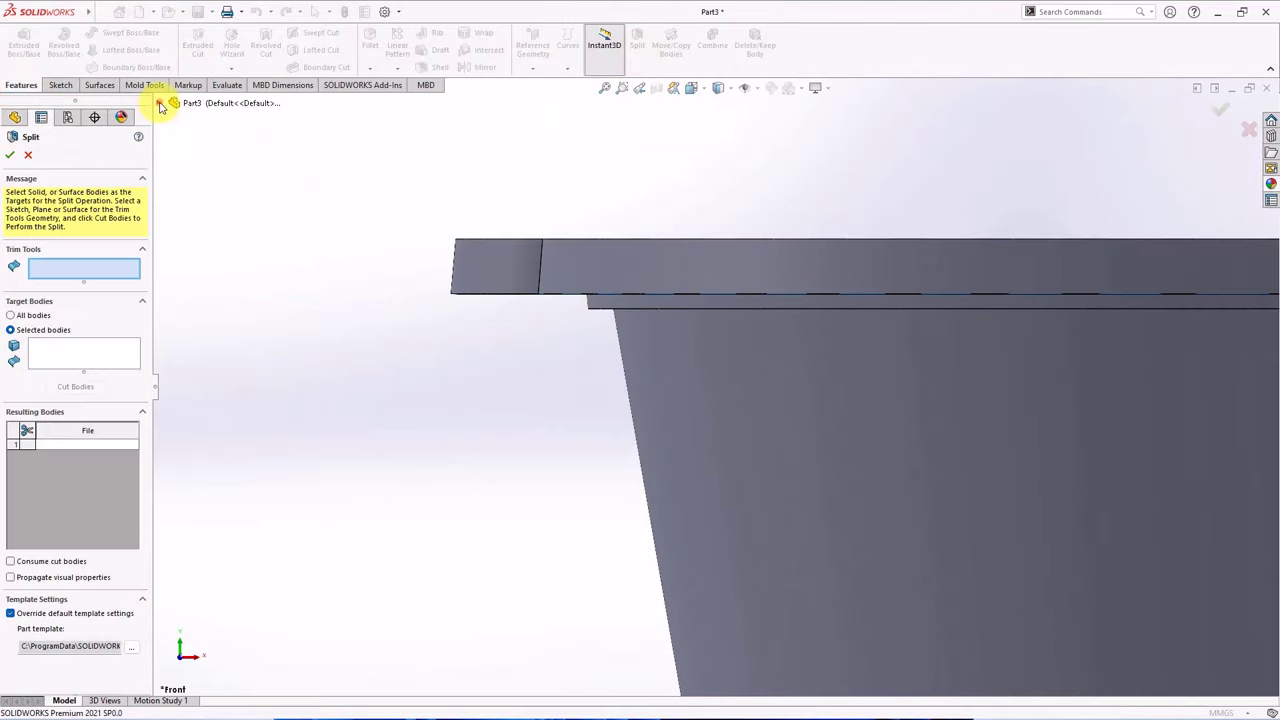
left_click(160, 104)
left_click(208, 234)
middle_click_drag(463, 277, 409, 274)
left_click(245, 176)
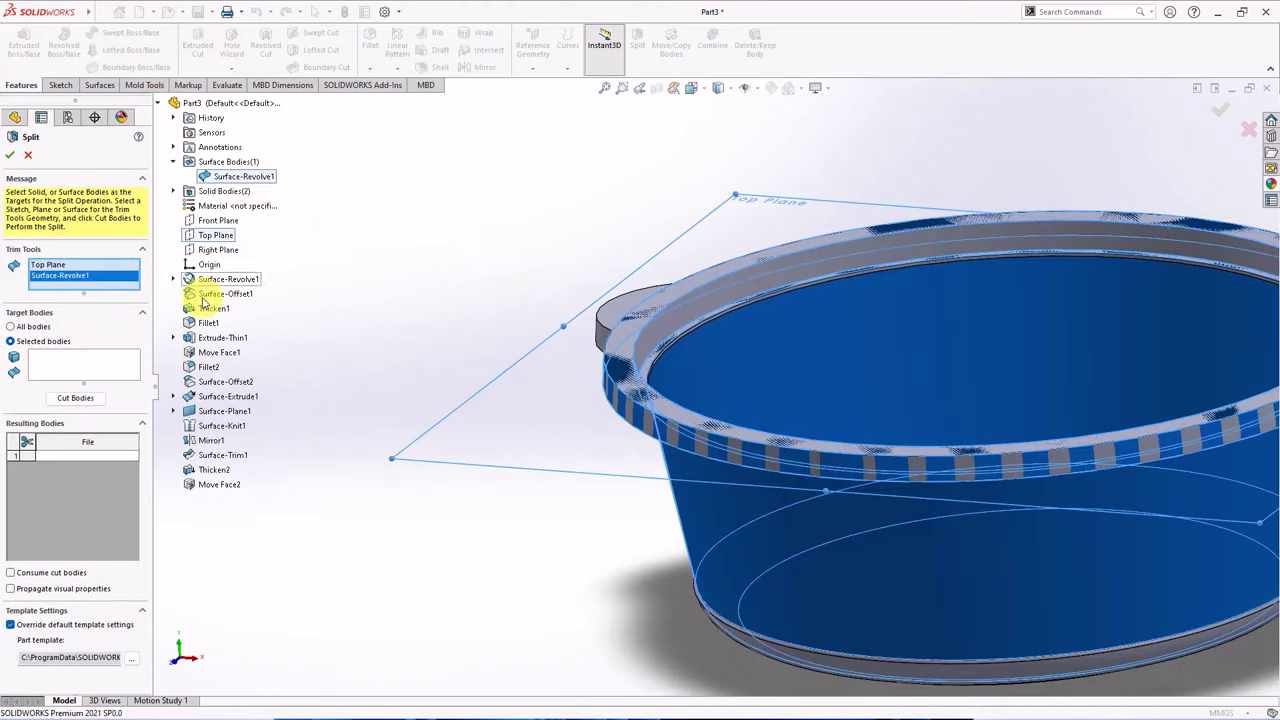
left_click(80, 365)
left_click(612, 316)
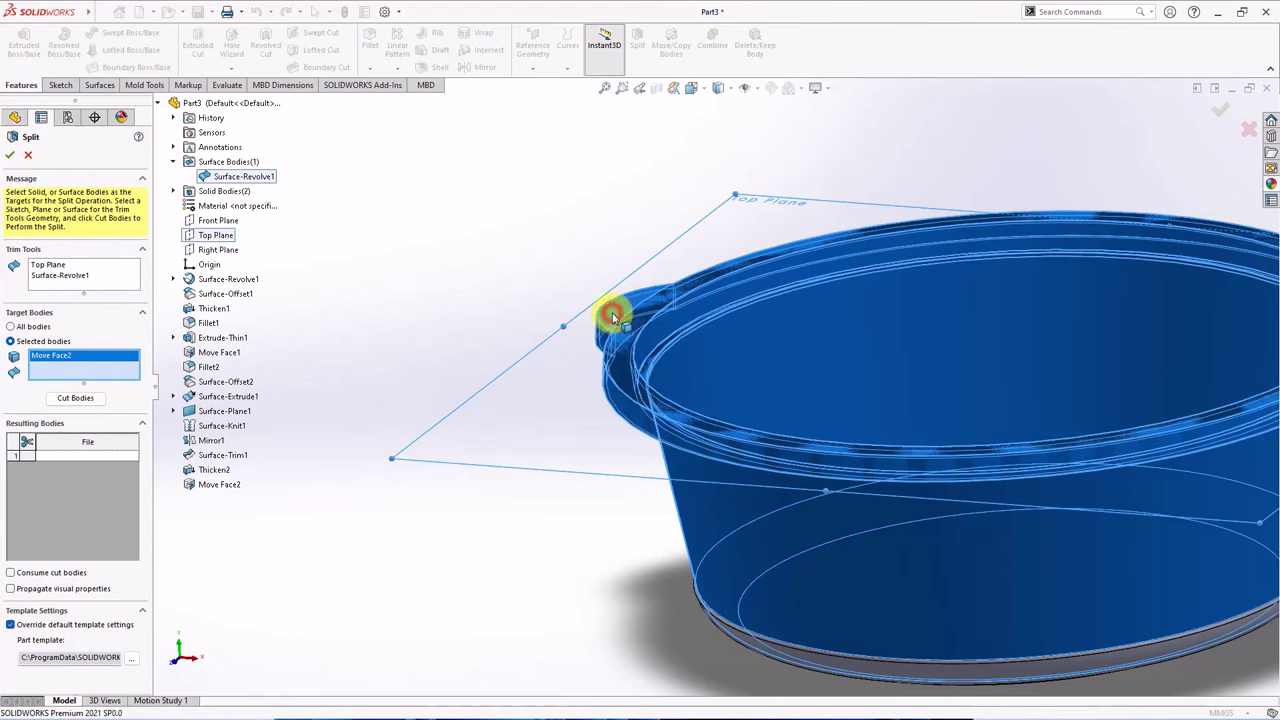
left_click(74, 397)
Keep the rim ring and base bodies in the result and create Split1.
middle_click_drag(500, 395, 534, 366)
scroll(606, 389, "up", 3)
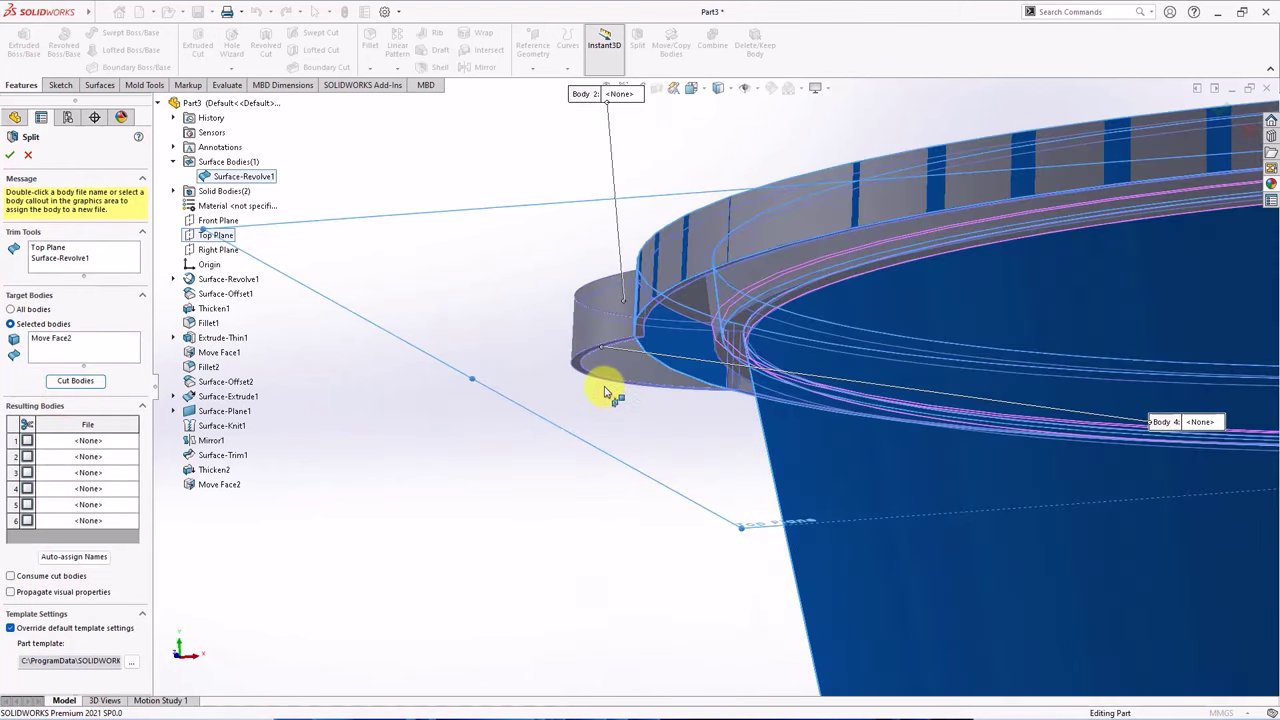
left_click(580, 363)
middle_click_drag(555, 430, 771, 423)
left_click(677, 437)
scroll(677, 437, "down", 5)
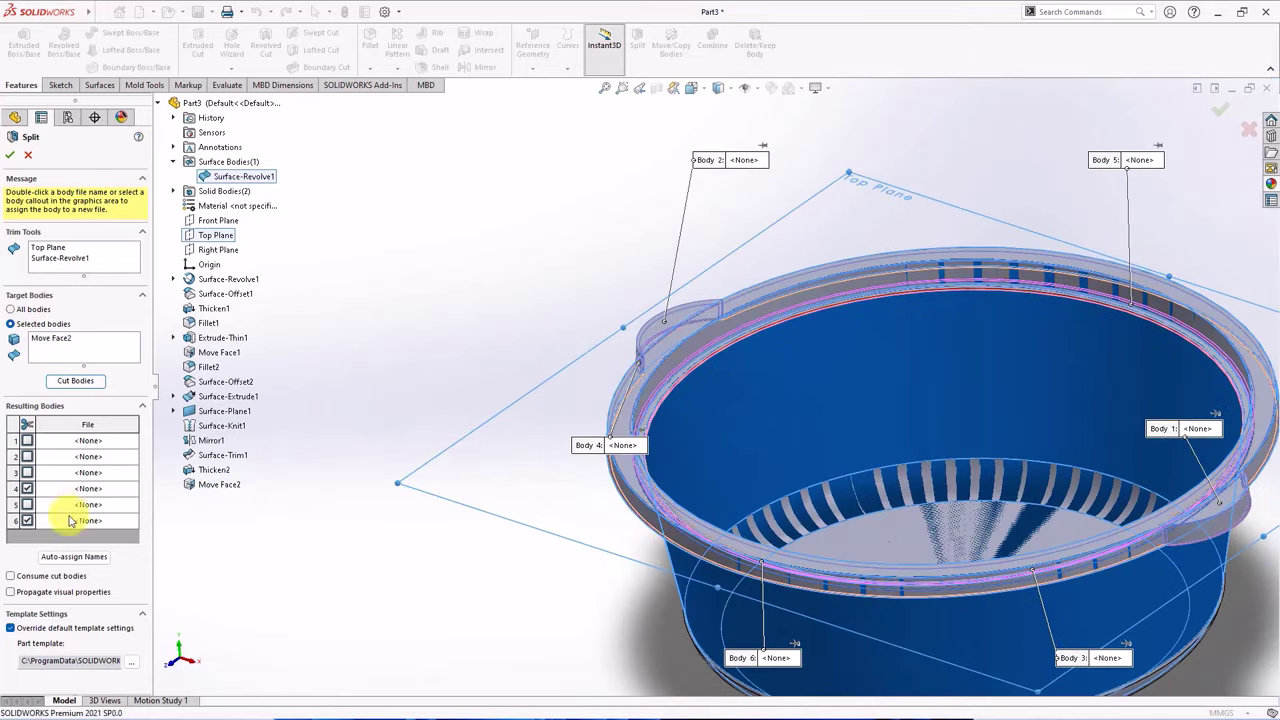
left_click(11, 157)
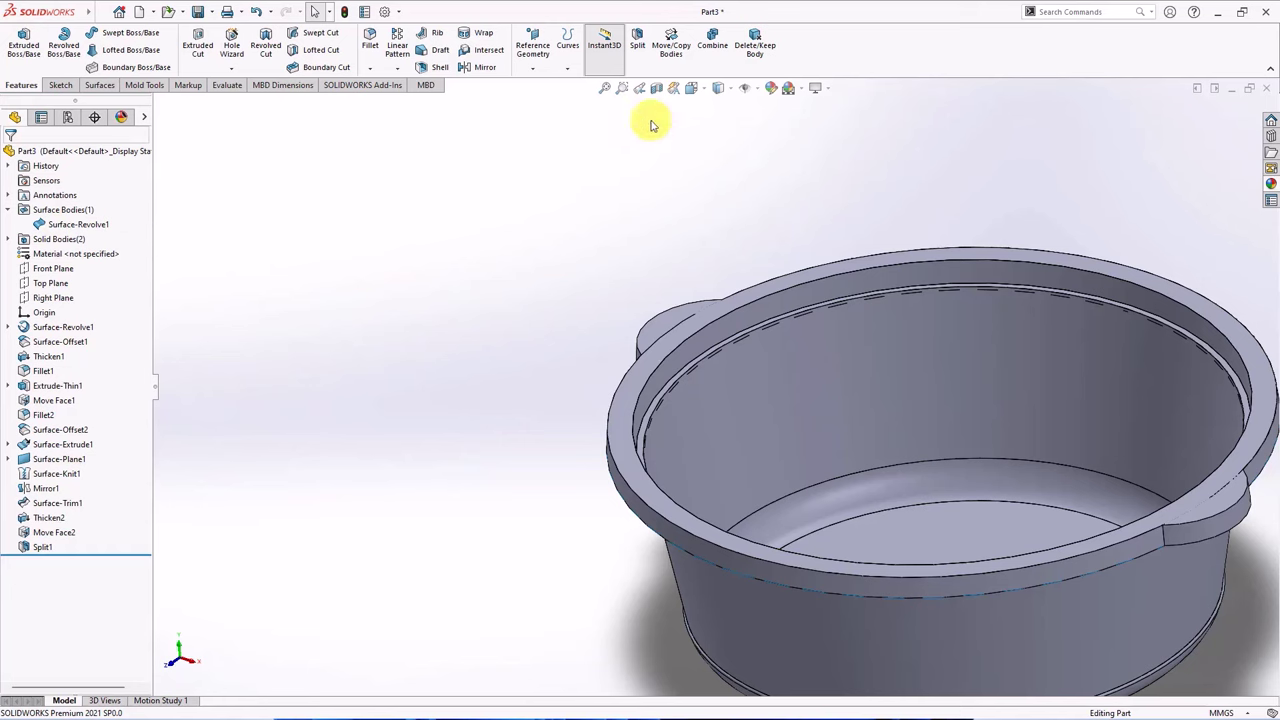
Check the split rim with a section view, then hide Surface-Revolve1.
left_click(656, 88)
scroll(731, 337, "down", 8)
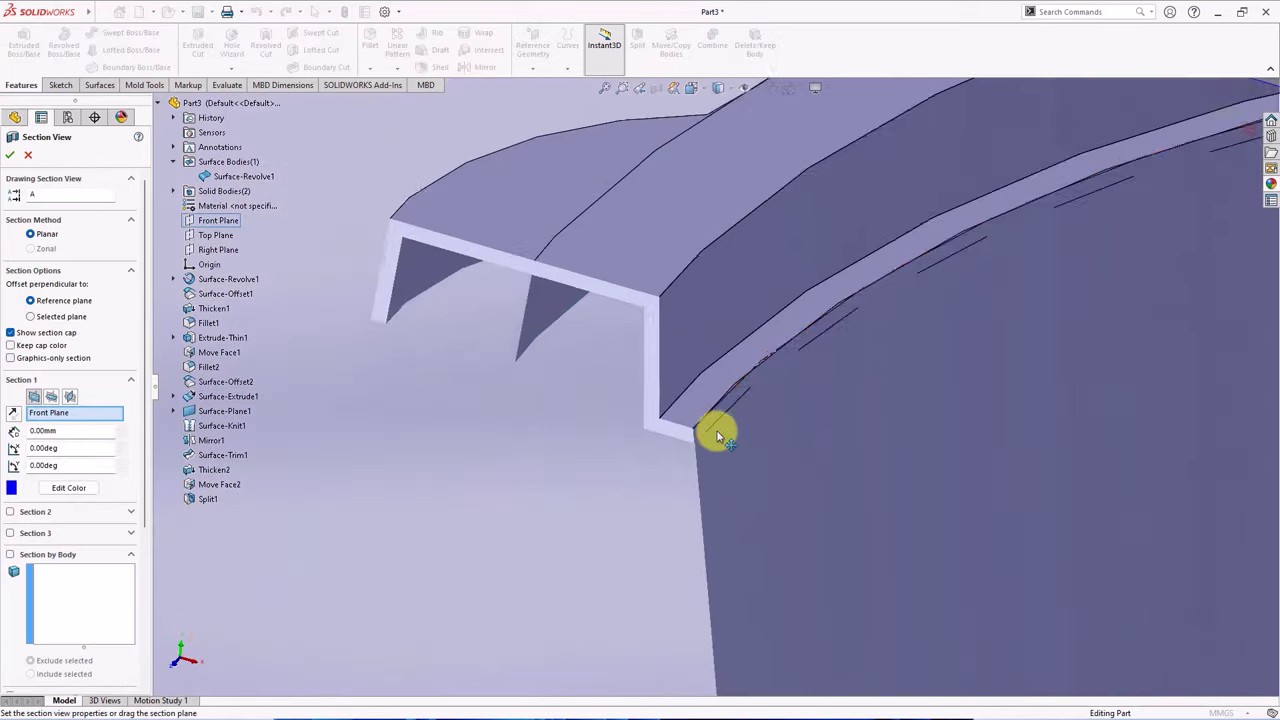
scroll(665, 410, "up", 5)
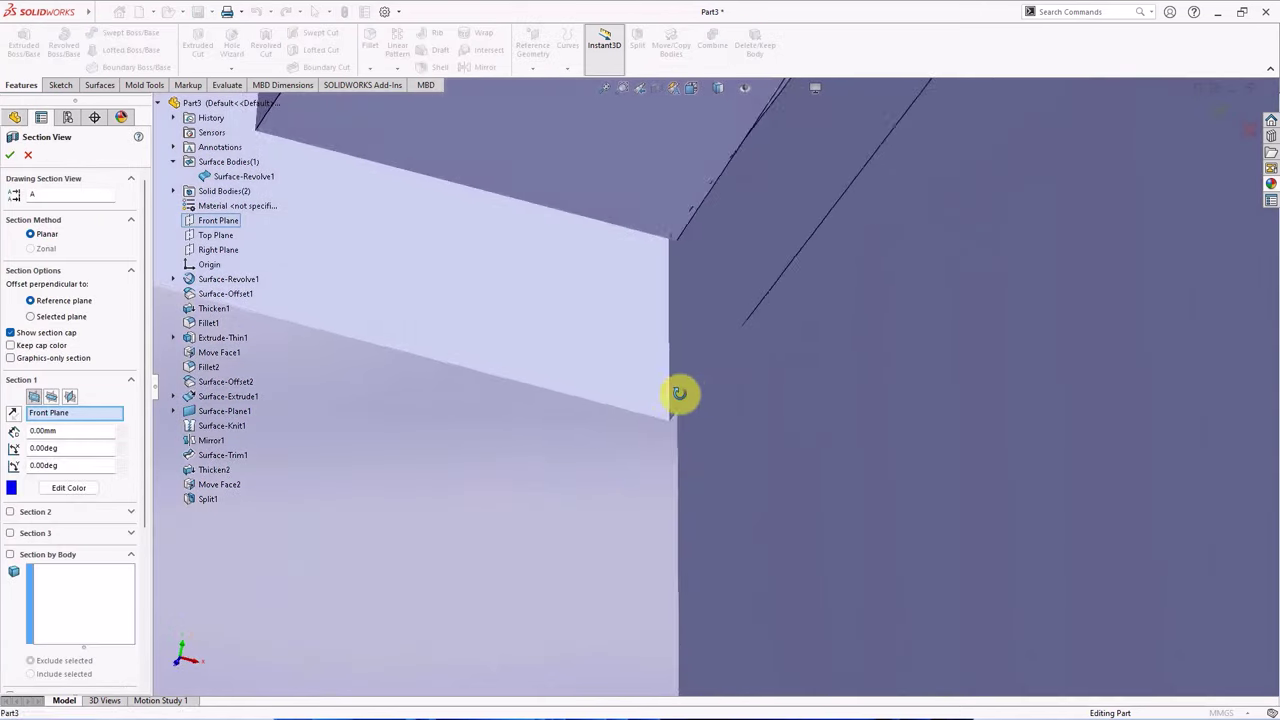
left_click(28, 158)
scroll(686, 380, "up", 10)
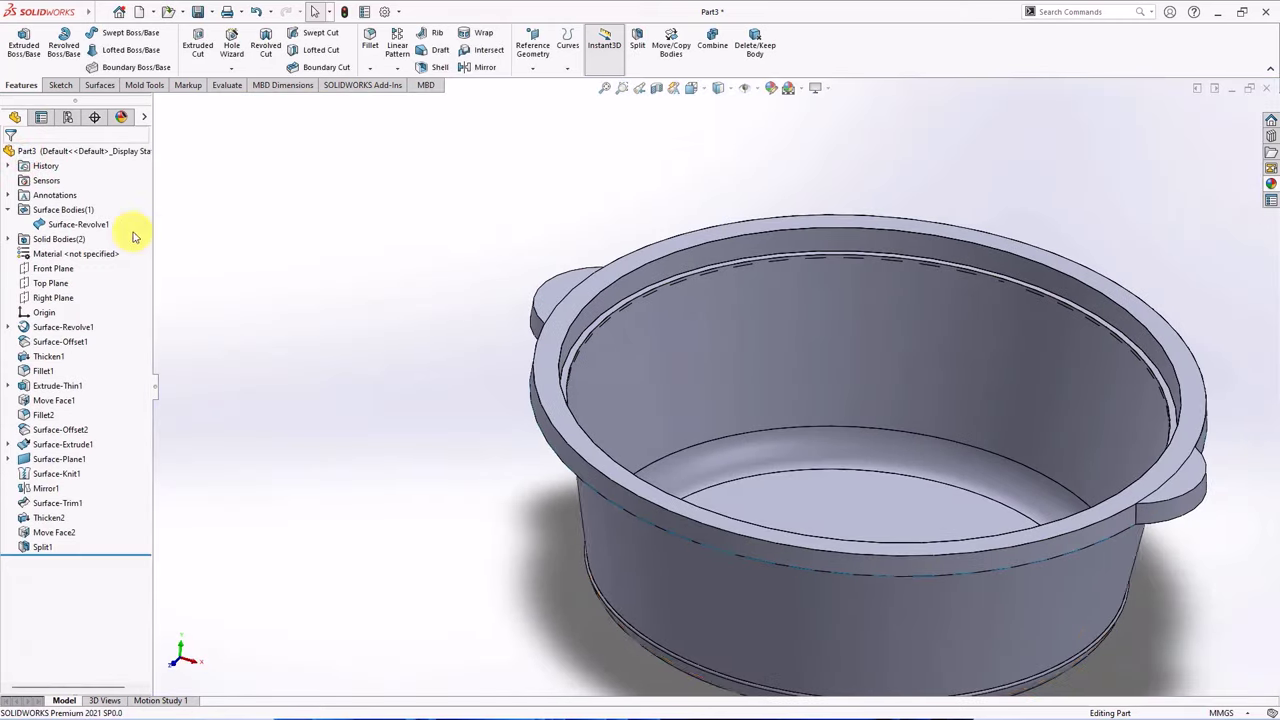
left_click(88, 224)
left_click(94, 194)
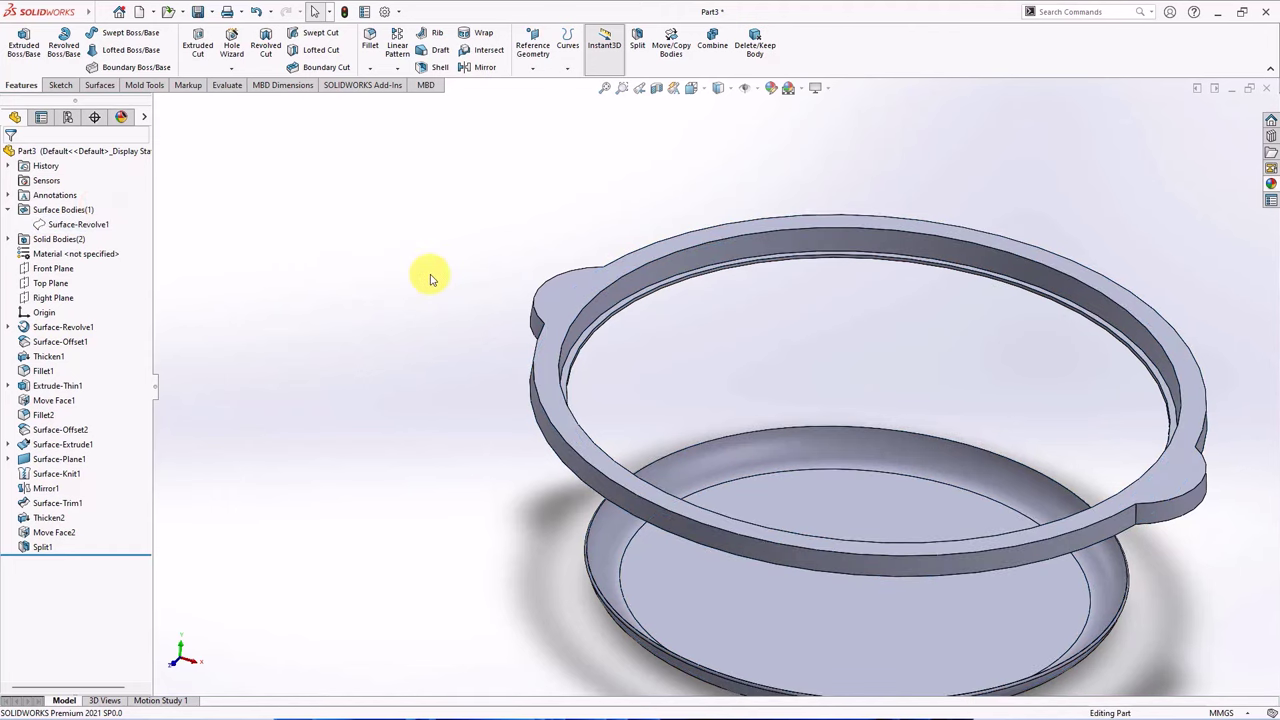
middle_click_drag(430, 278, 284, 249, "ctrl")
Round the rim ring's top edge loop with a constant-size fillet.
left_click(370, 45)
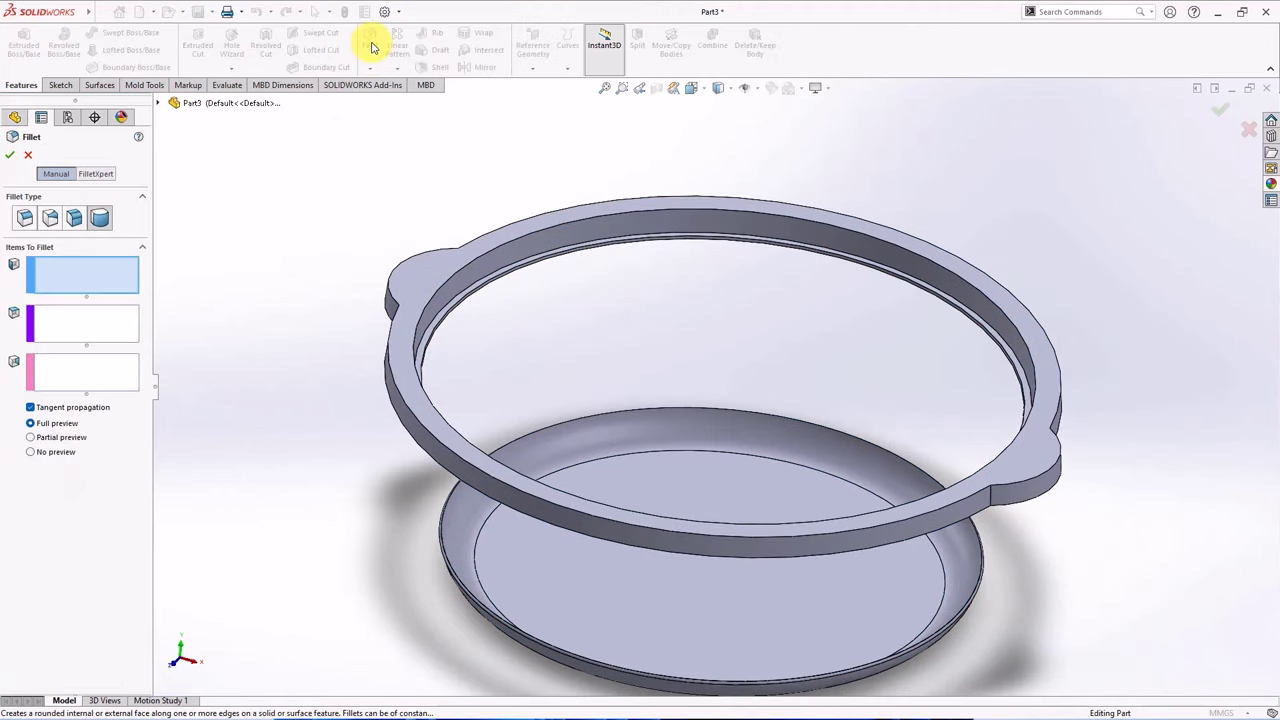
left_click(24, 218)
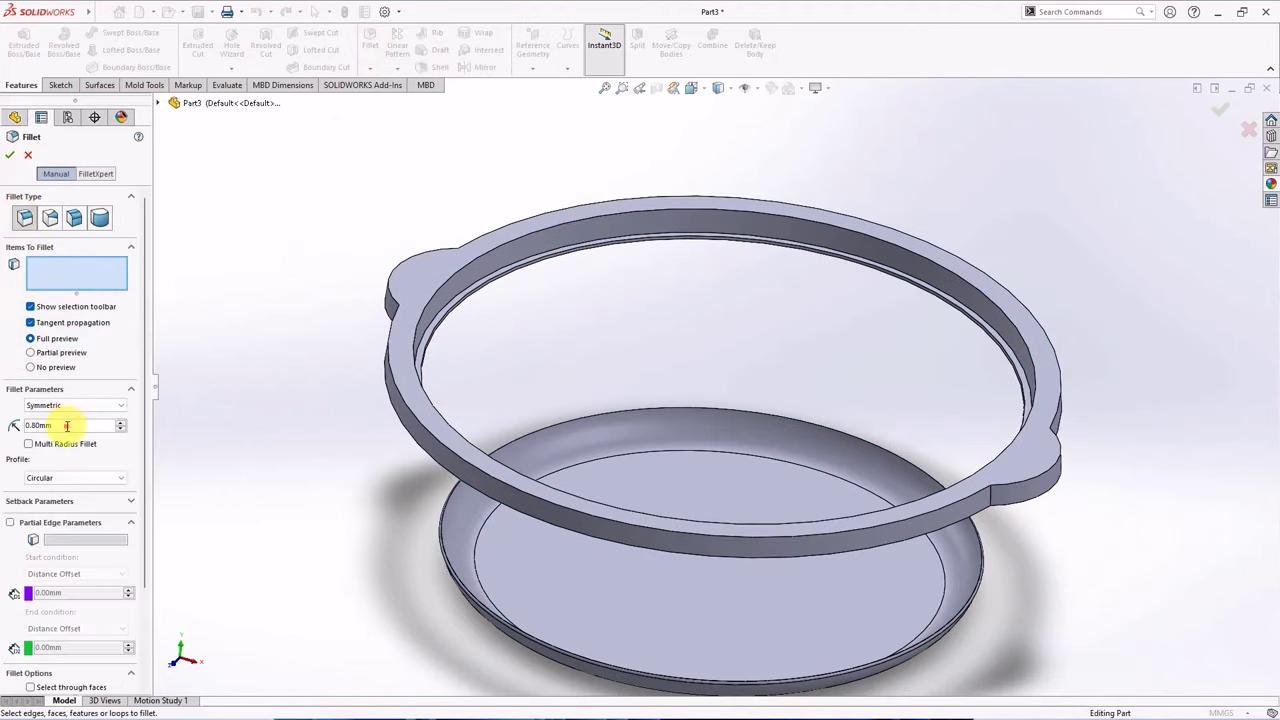
left_click(405, 278)
middle_click_drag(405, 278, 471, 349)
scroll(416, 326, "down", 3)
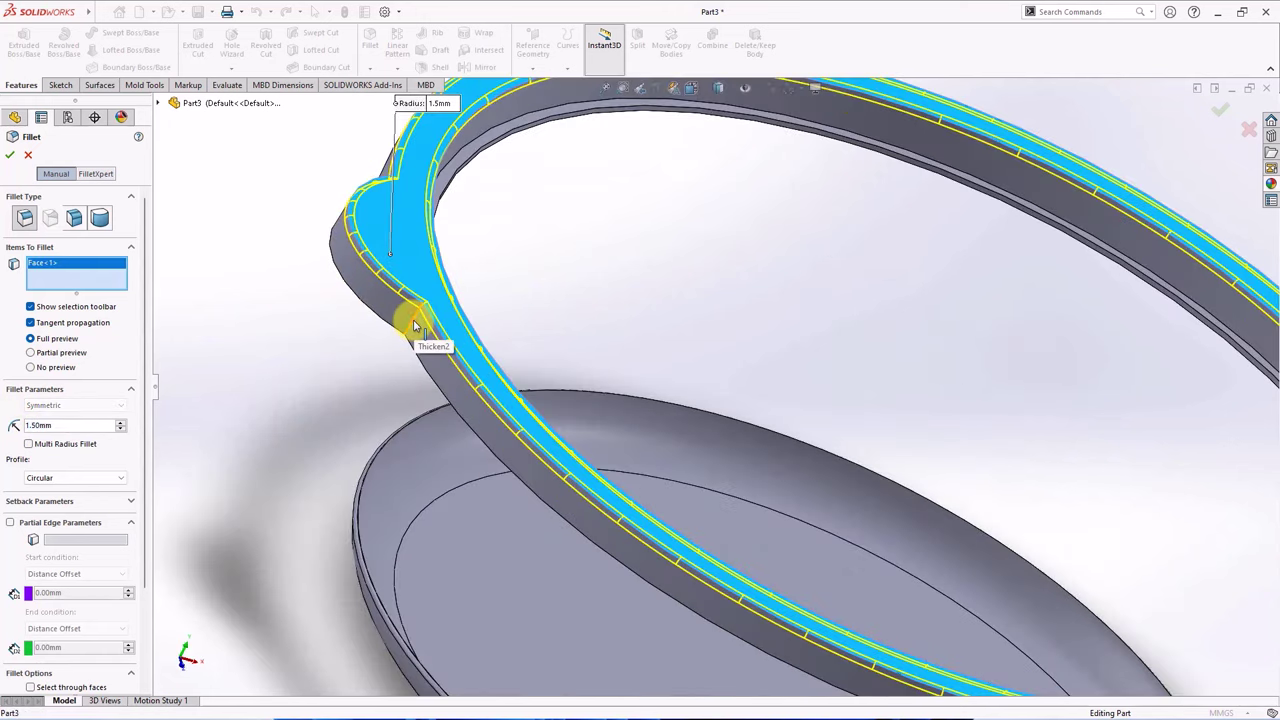
left_click(412, 319)
left_click(450, 283)
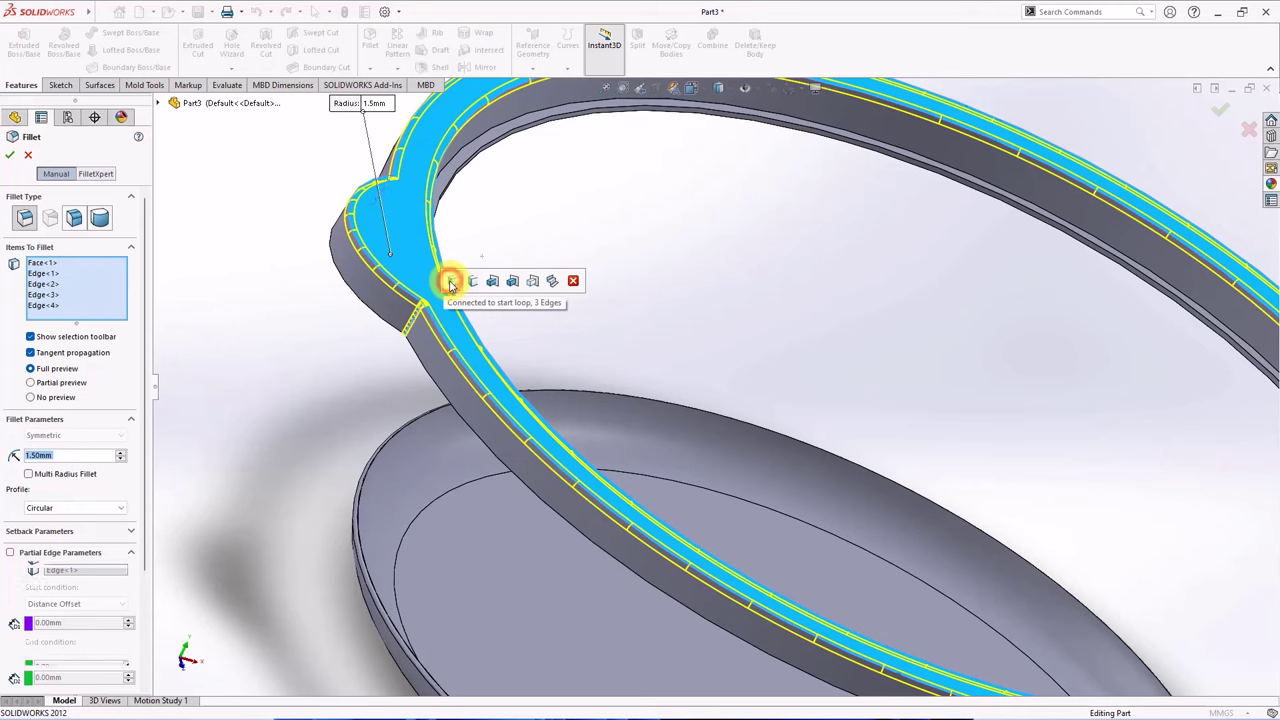
scroll(737, 329, "up", 3)
middle_click_drag(737, 329, 777, 366)
scroll(960, 460, "down", 3)
middle_click_drag(960, 460, 849, 417)
scroll(813, 414, "up", 3)
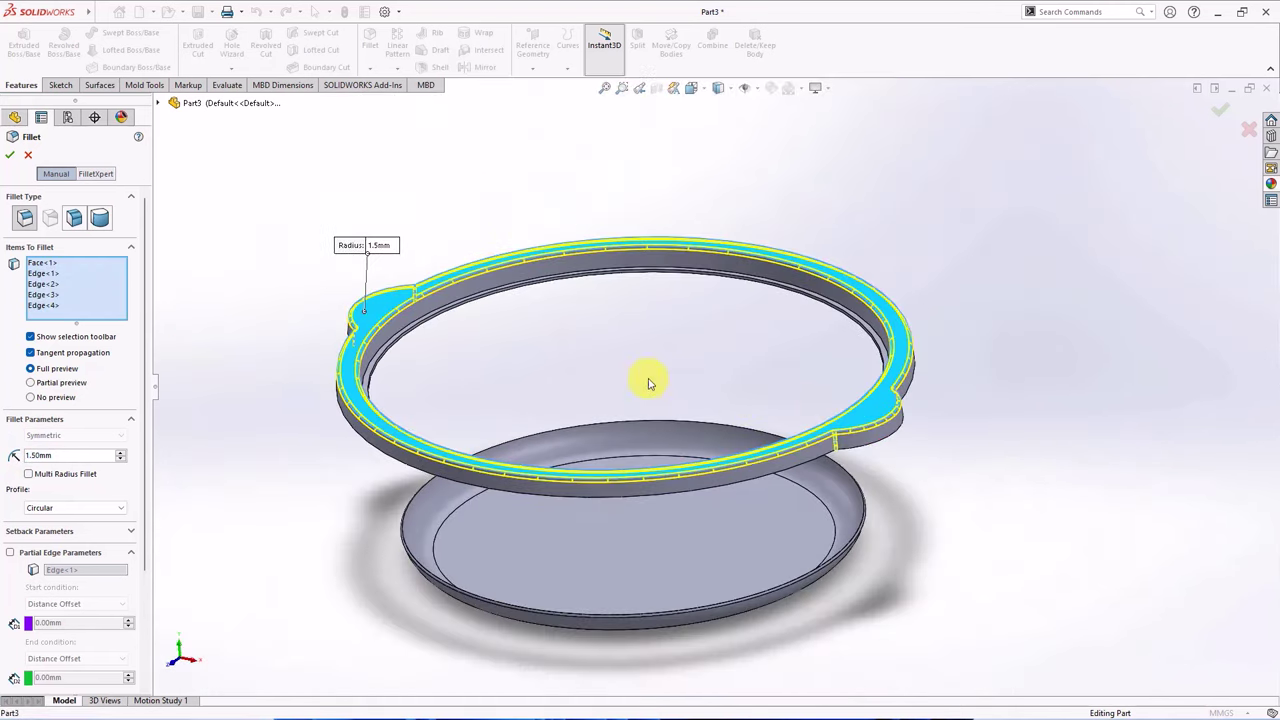
left_click(13, 155)
Add a second fillet on the ring's underside edge loop.
middle_click_drag(277, 314, 333, 418)
left_click(370, 46)
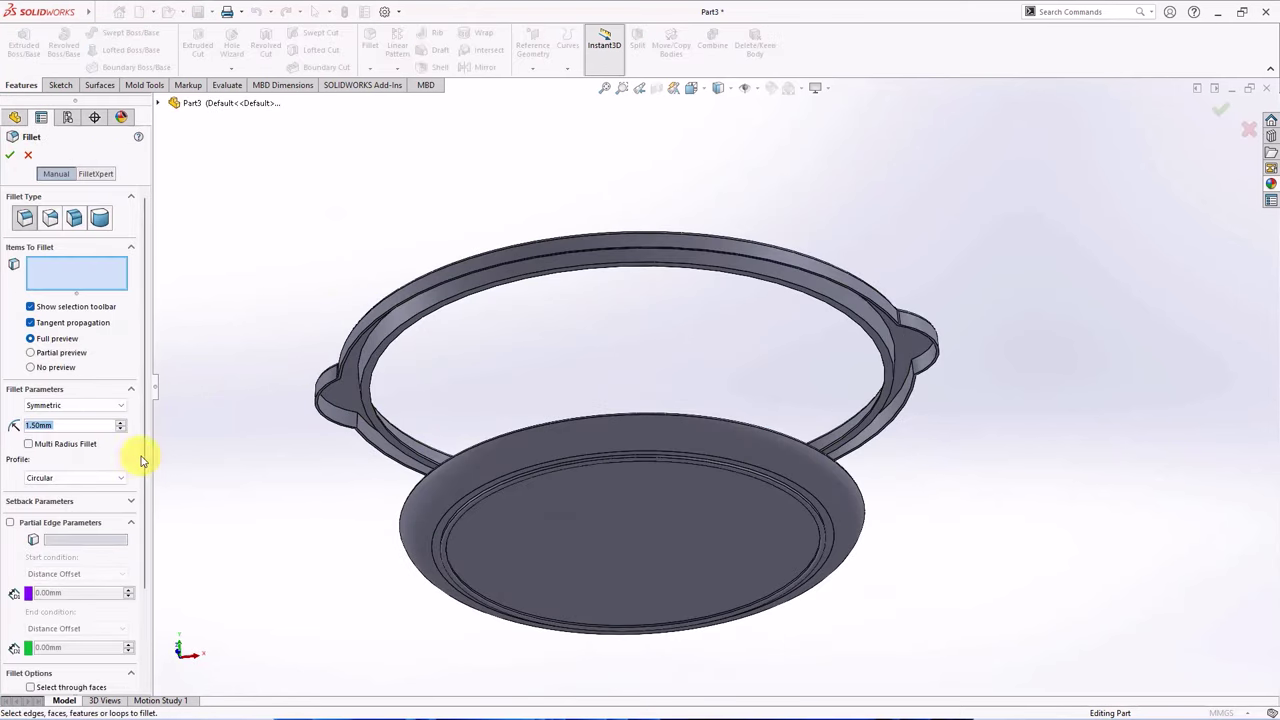
scroll(336, 420, "down", 4)
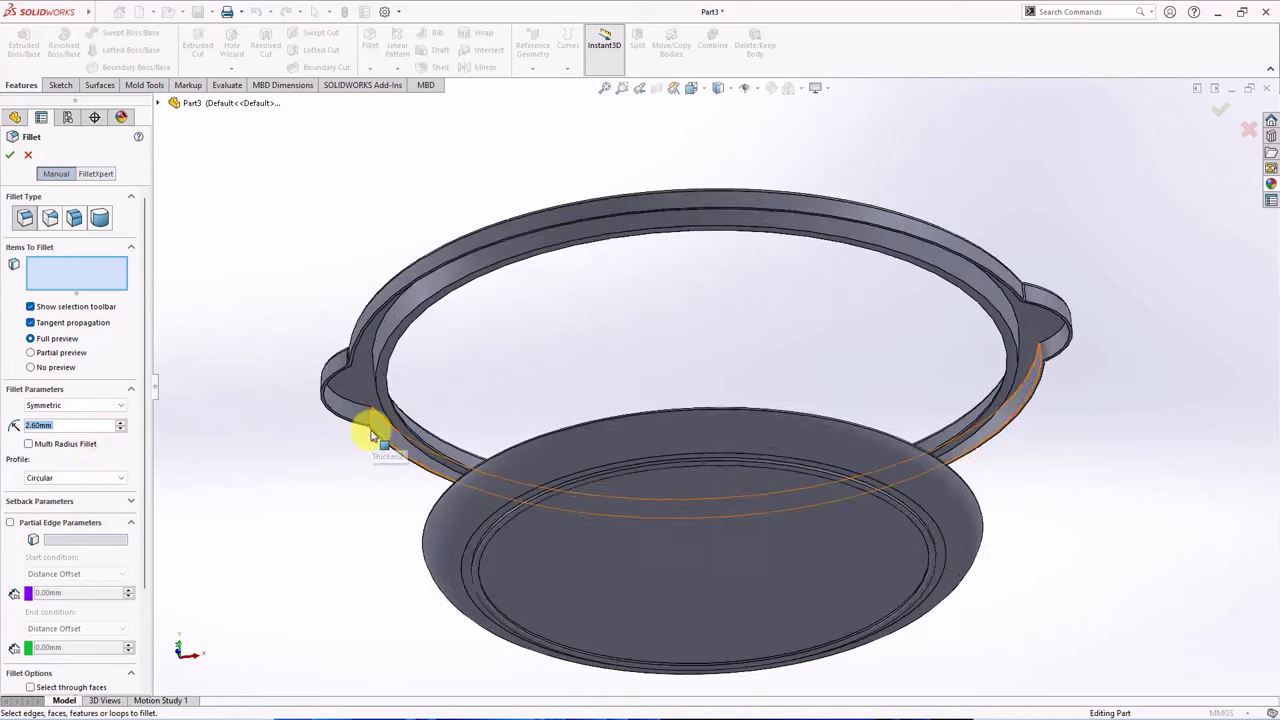
left_click(410, 415)
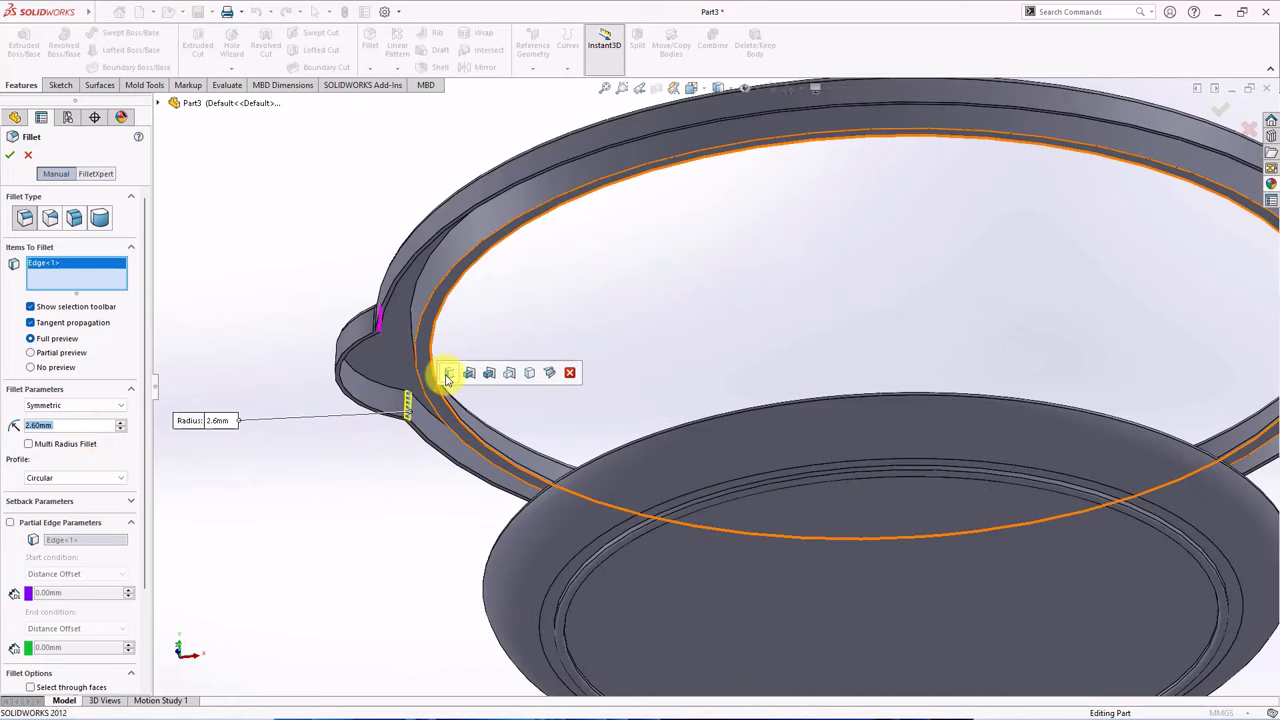
left_click(443, 372)
scroll(692, 382, "up", 3)
scroll(1160, 370, "down", 3)
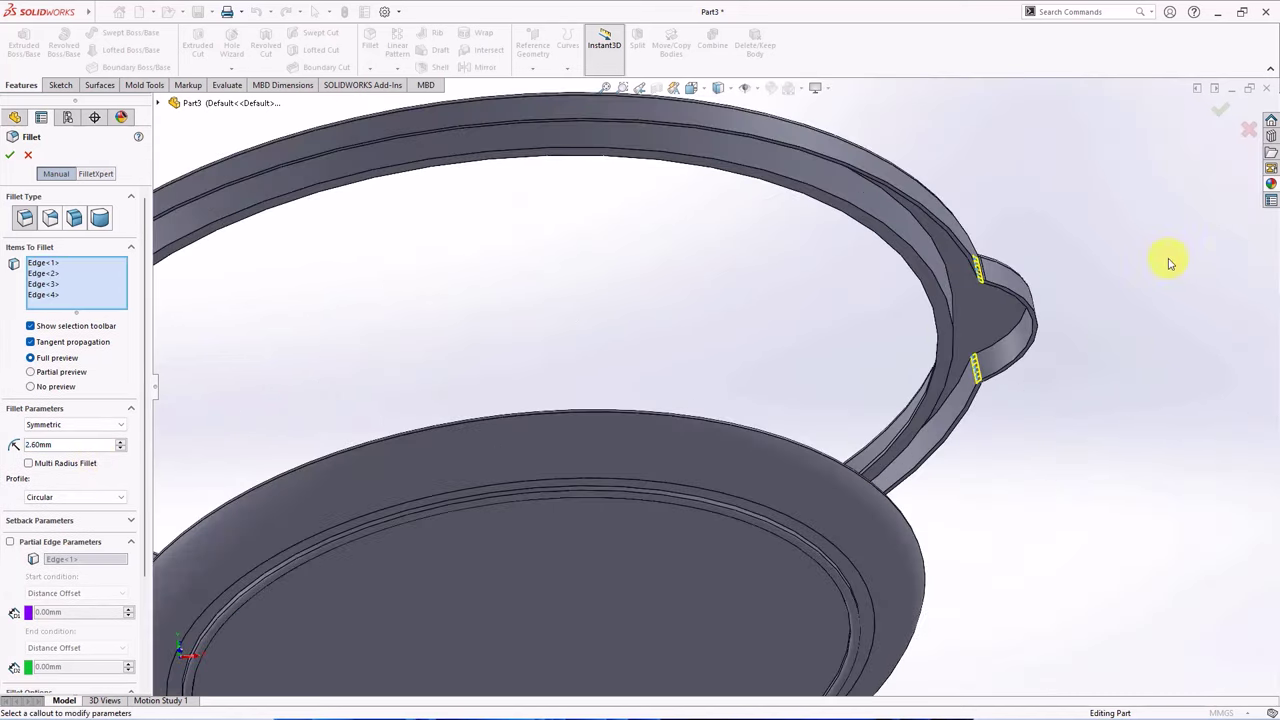
left_click(1220, 112)
scroll(1157, 171, "up", 5)
middle_click_drag(1129, 180, 921, 388)
Edit Fillet4 to include two more ring edges and apply it.
left_click(227, 85)
scroll(330, 460, "down", 10)
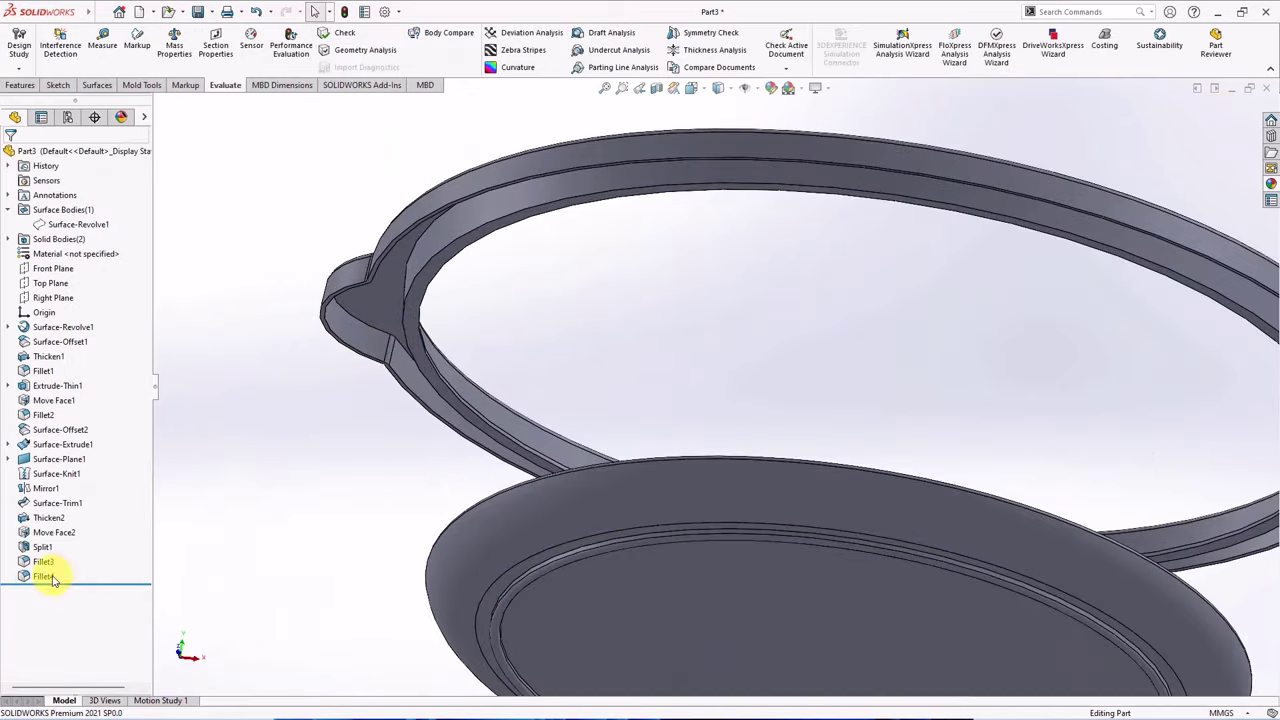
double_click(38, 576)
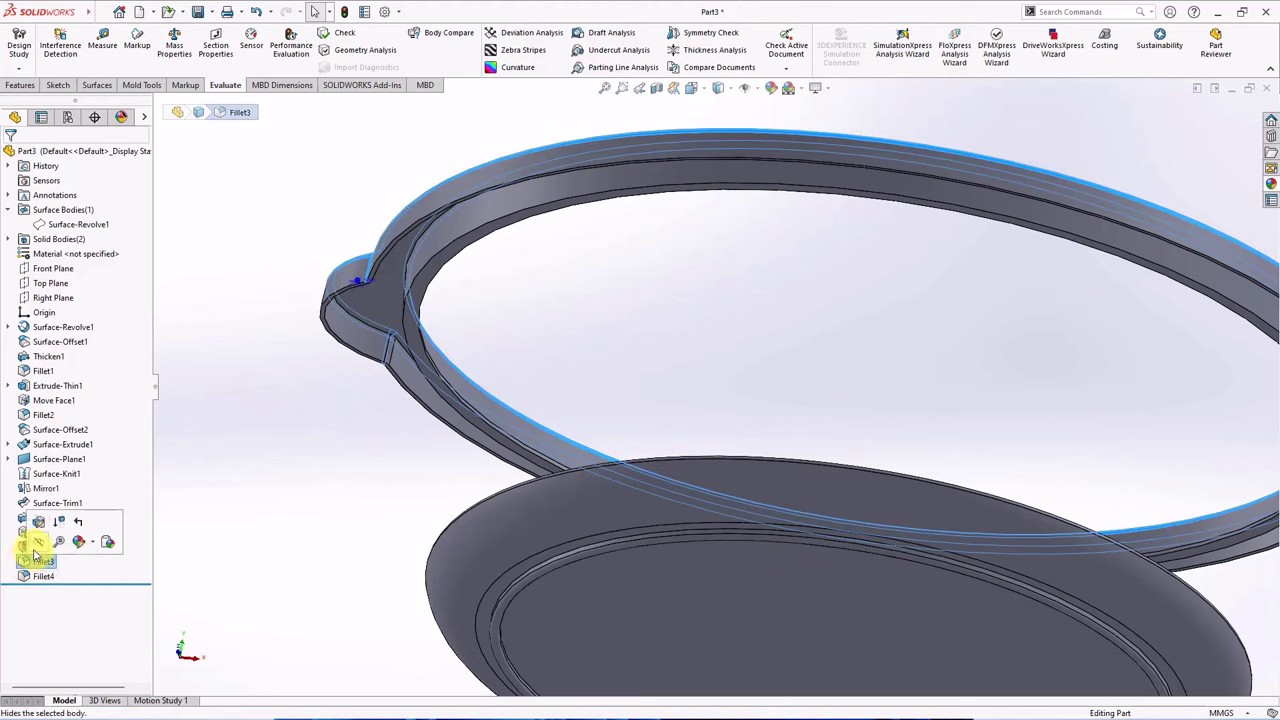
left_click(43, 530)
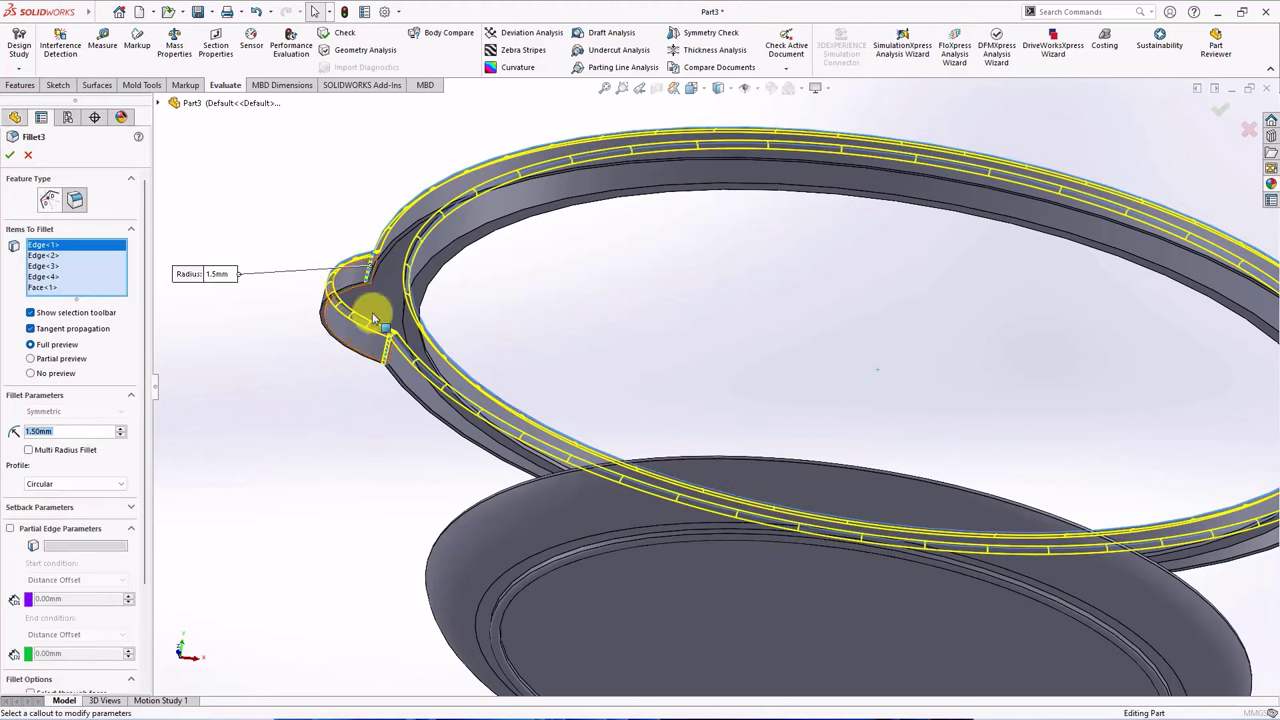
left_click(427, 277)
left_click(12, 156)
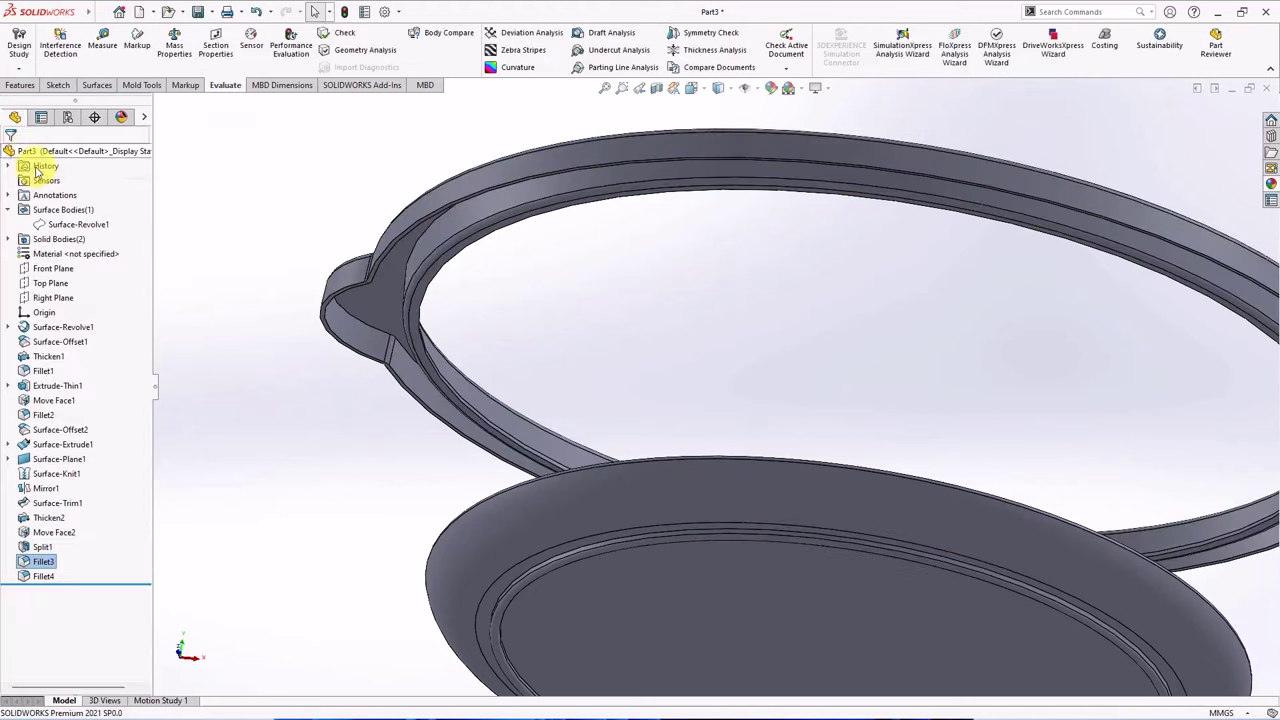
middle_click_drag(337, 214, 279, 424)
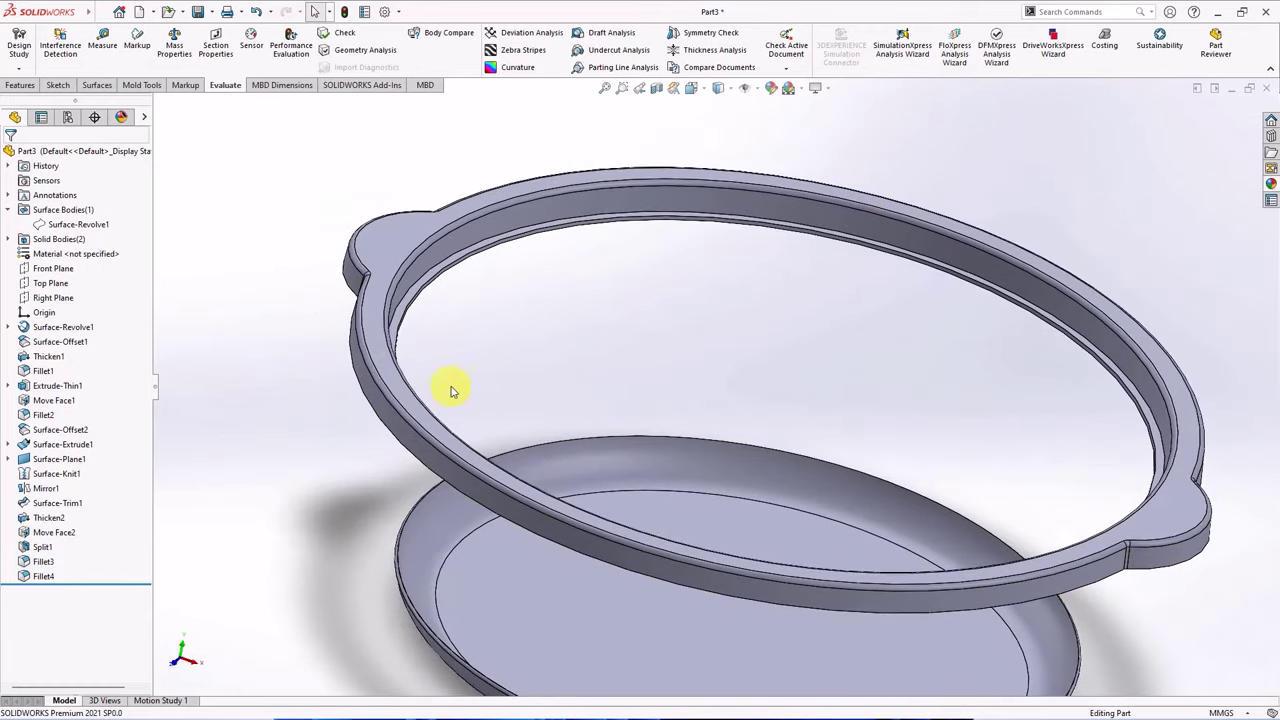
Start a sketch on the Front Plane and switch the display to Wireframe.
left_click(50, 268)
left_click(52, 255)
scroll(1086, 300, "down", 8)
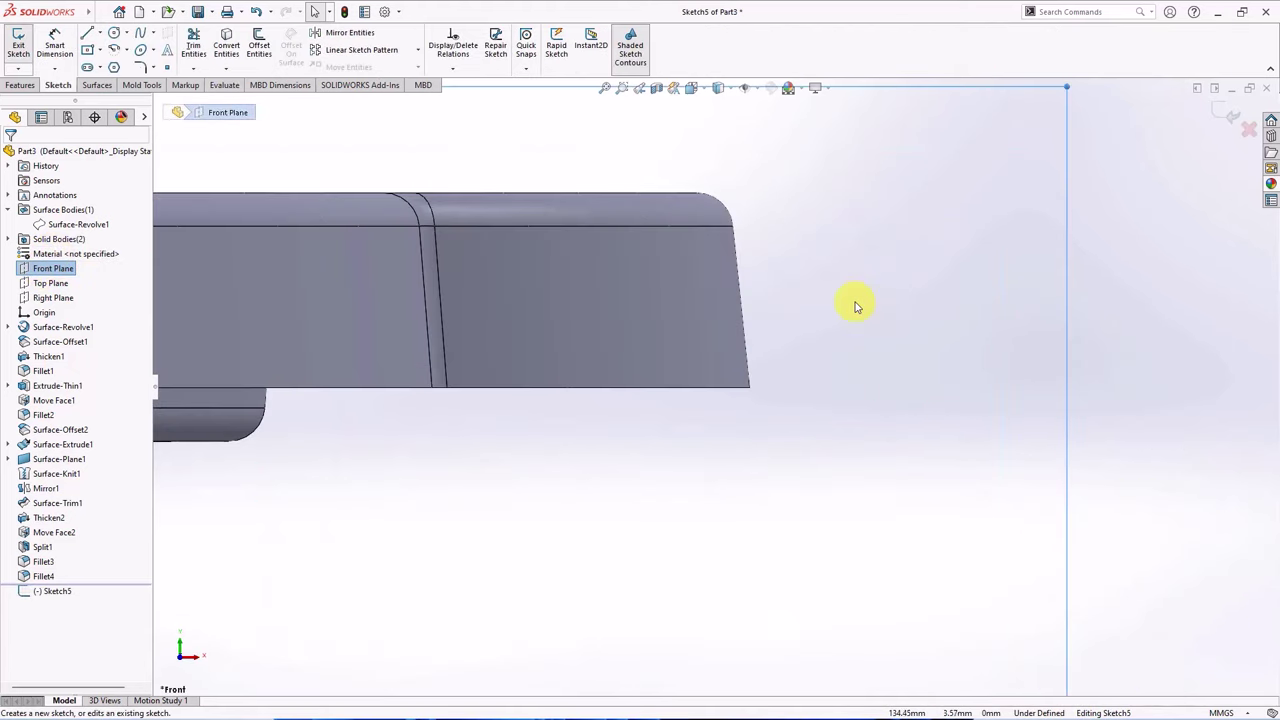
left_click(718, 88)
left_click(720, 177)
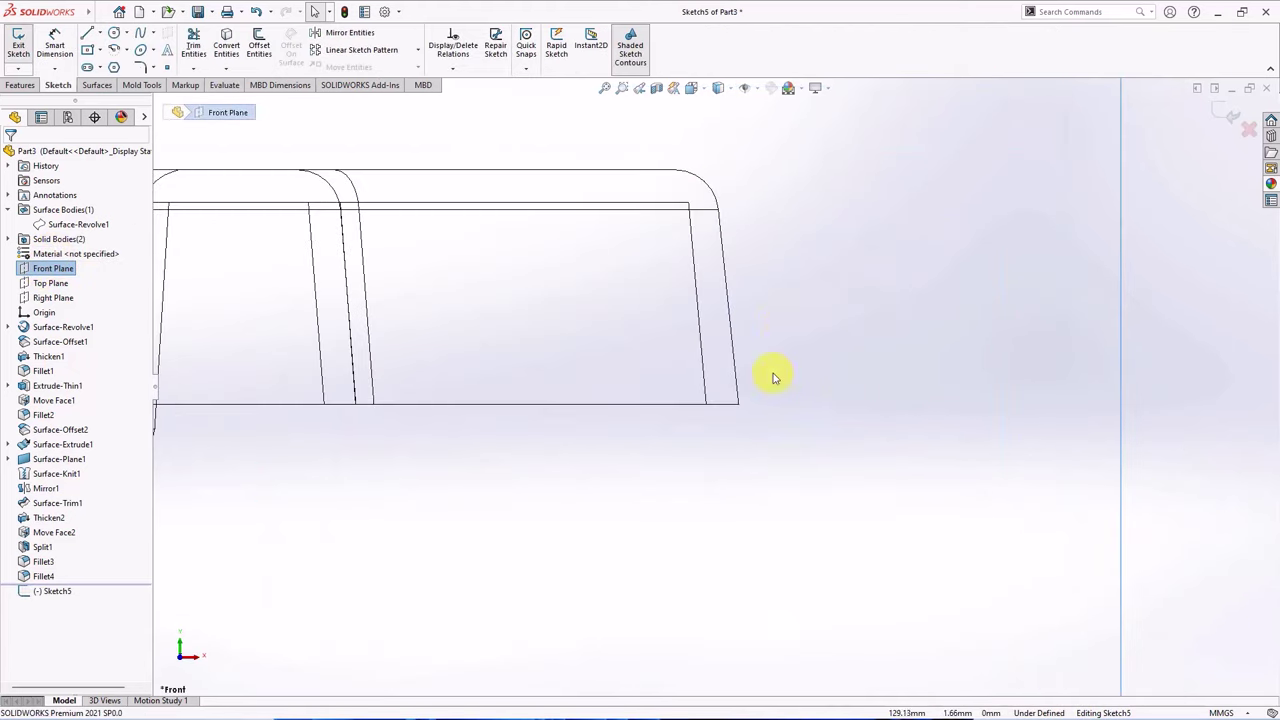
Draw a corner rectangle at the rim's outer edge, with one side collinear to the rim edge.
left_click(101, 54)
left_click(130, 78)
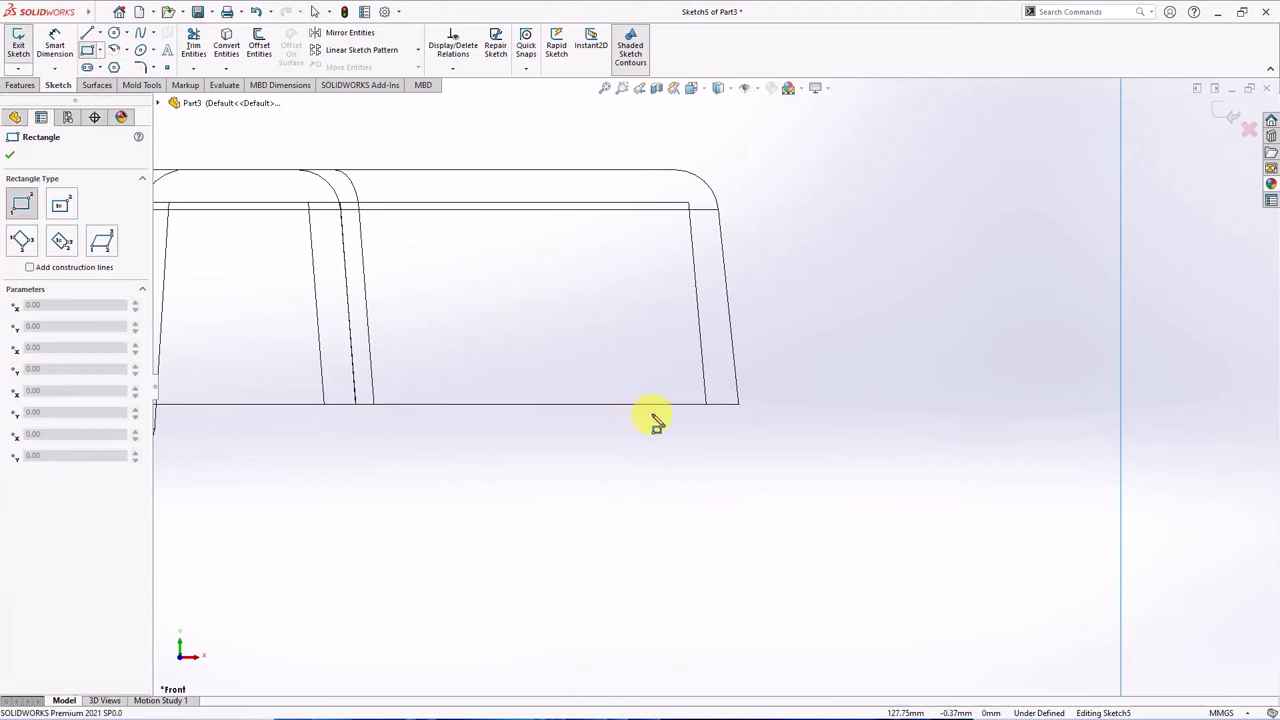
left_click(728, 405)
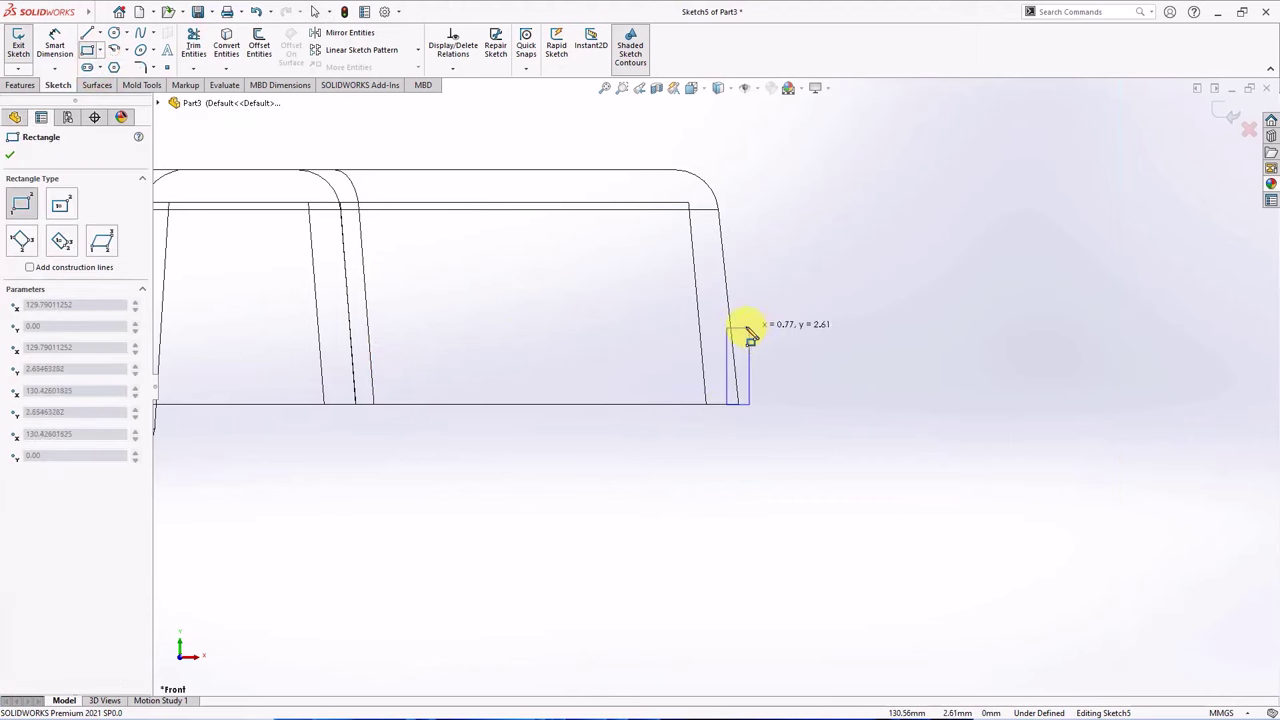
left_click(768, 350)
right_click(766, 351)
left_click(780, 361)
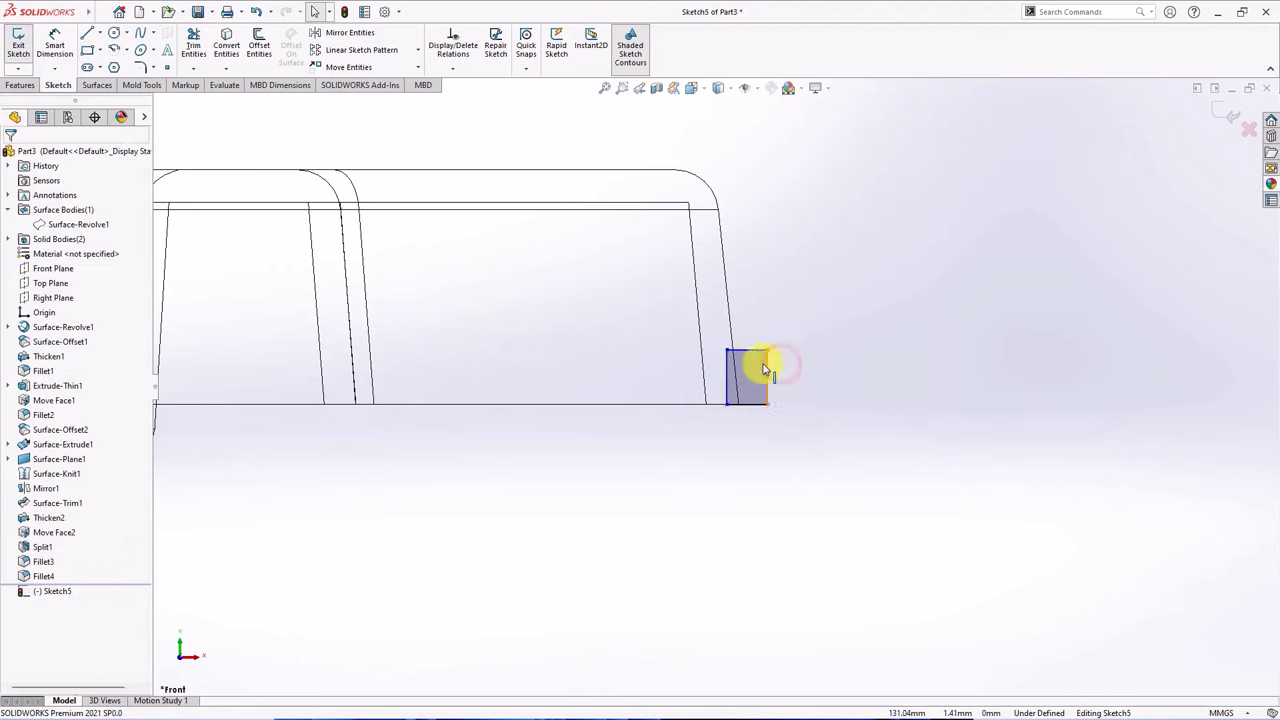
left_click(728, 350)
left_click(731, 343, "ctrl")
left_click(771, 277)
left_click(835, 375)
Dimension the rectangle 1.8 tall and 1 wide.
left_click(53, 55)
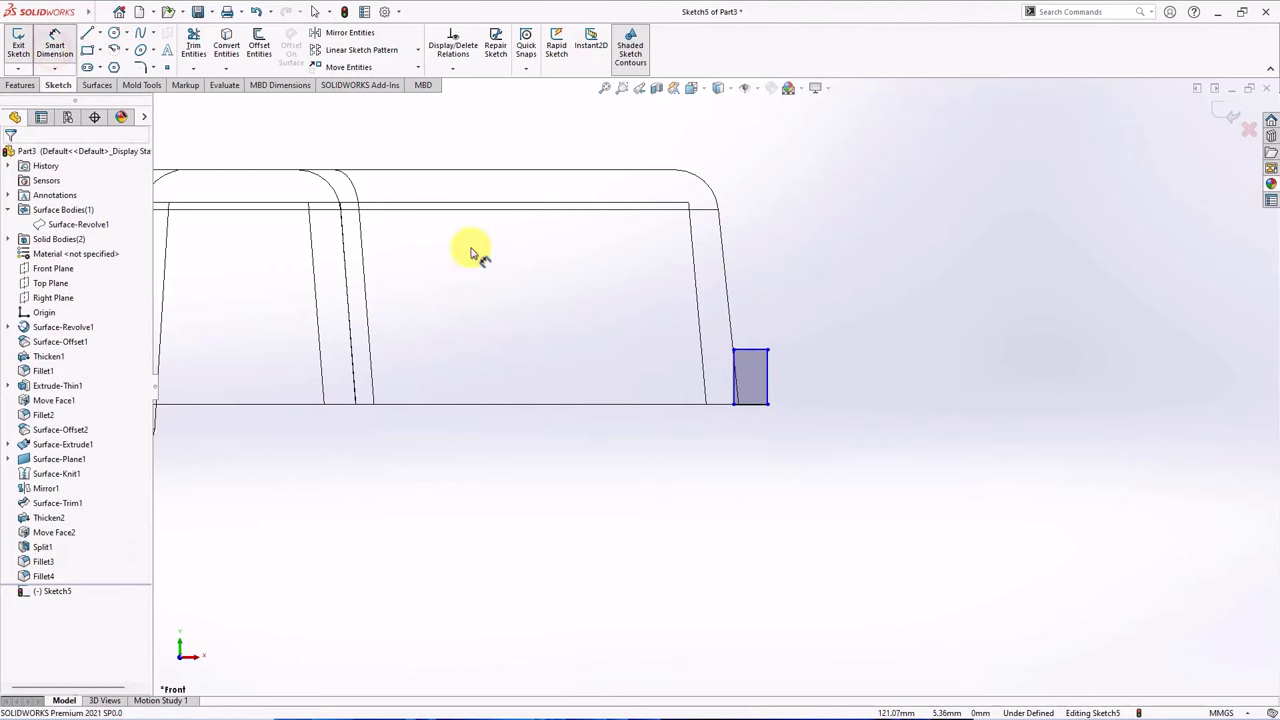
left_click(769, 372)
left_click(810, 380)
type("1")
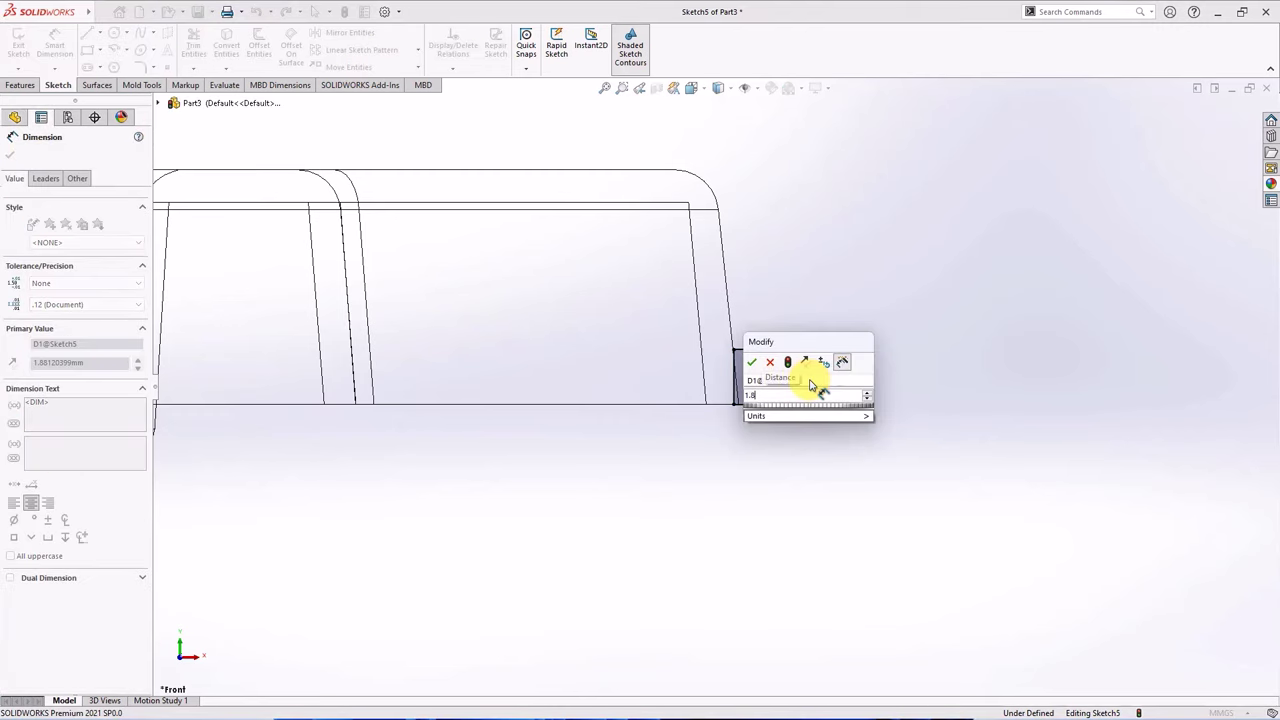
type(".8")
left_click(753, 363)
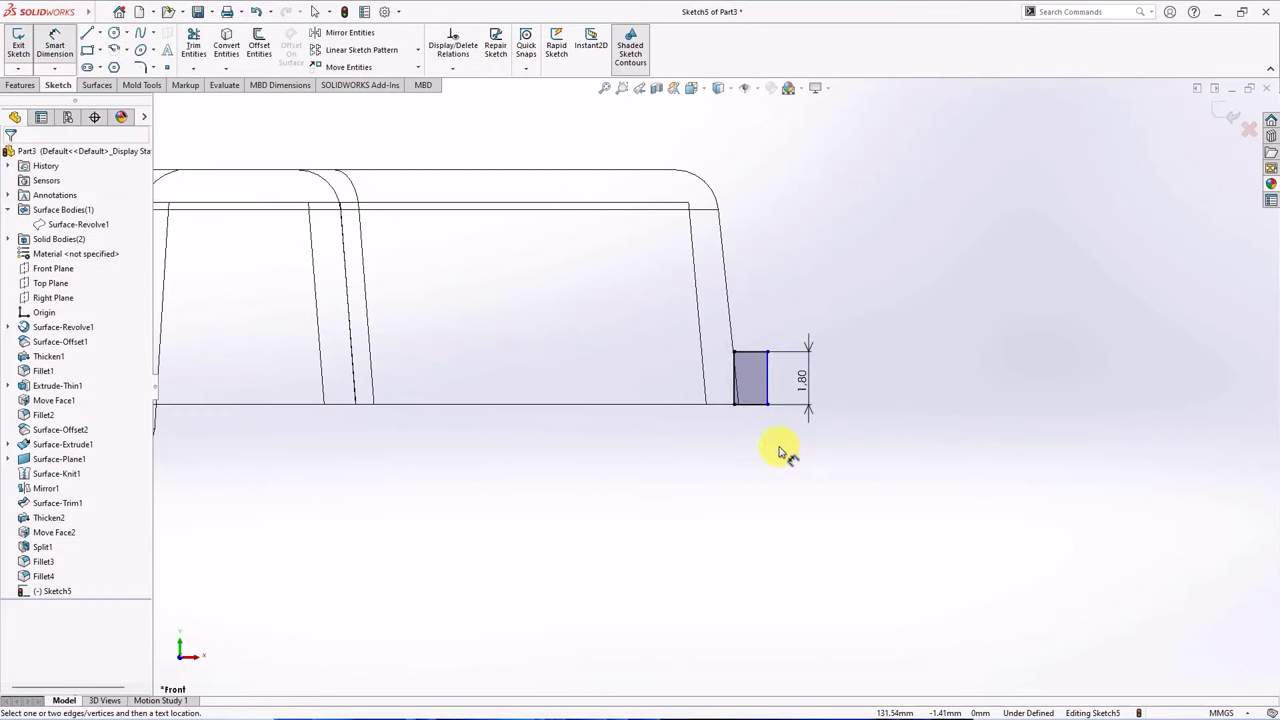
scroll(745, 413, "down", 5)
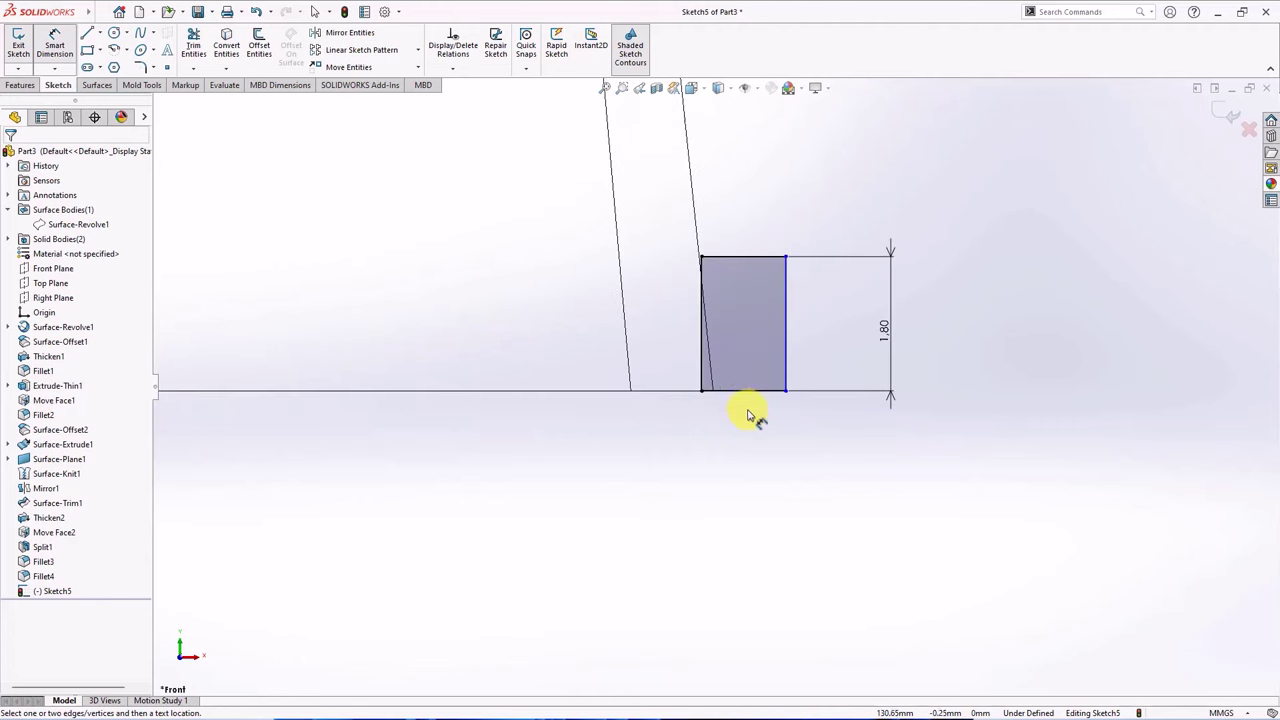
left_click(760, 398)
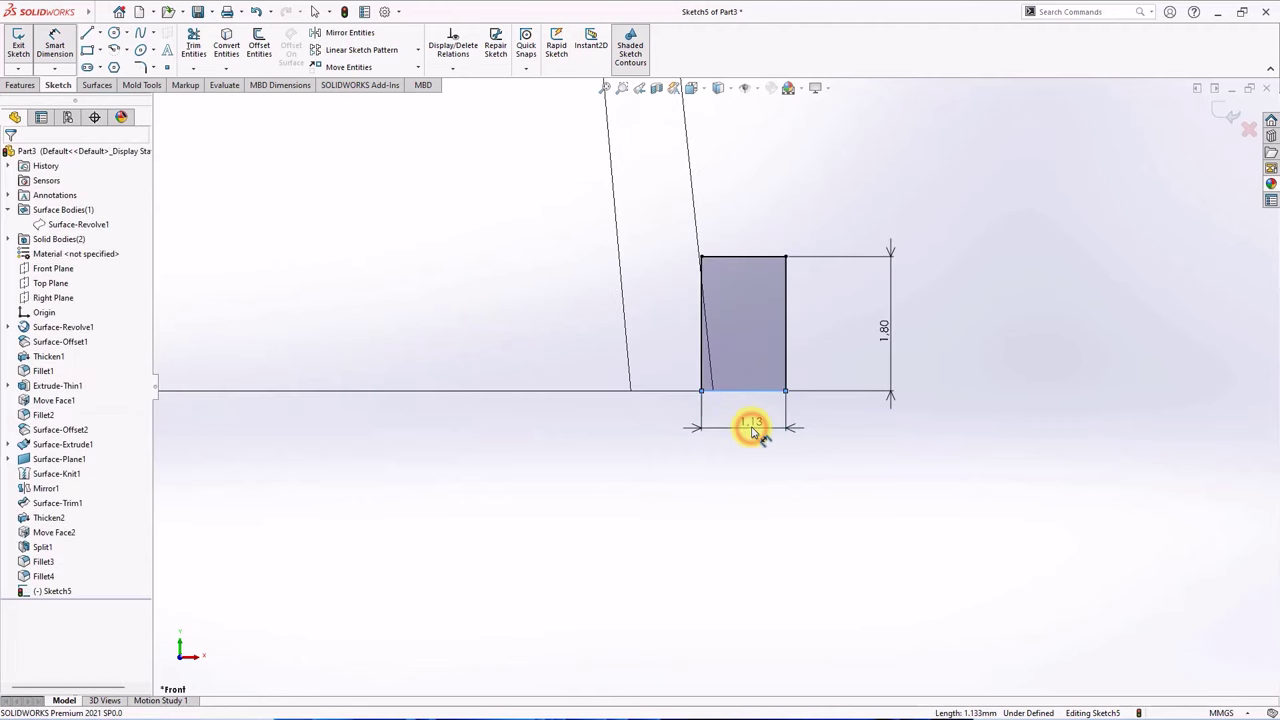
left_click(751, 430)
type("1")
left_click(695, 411)
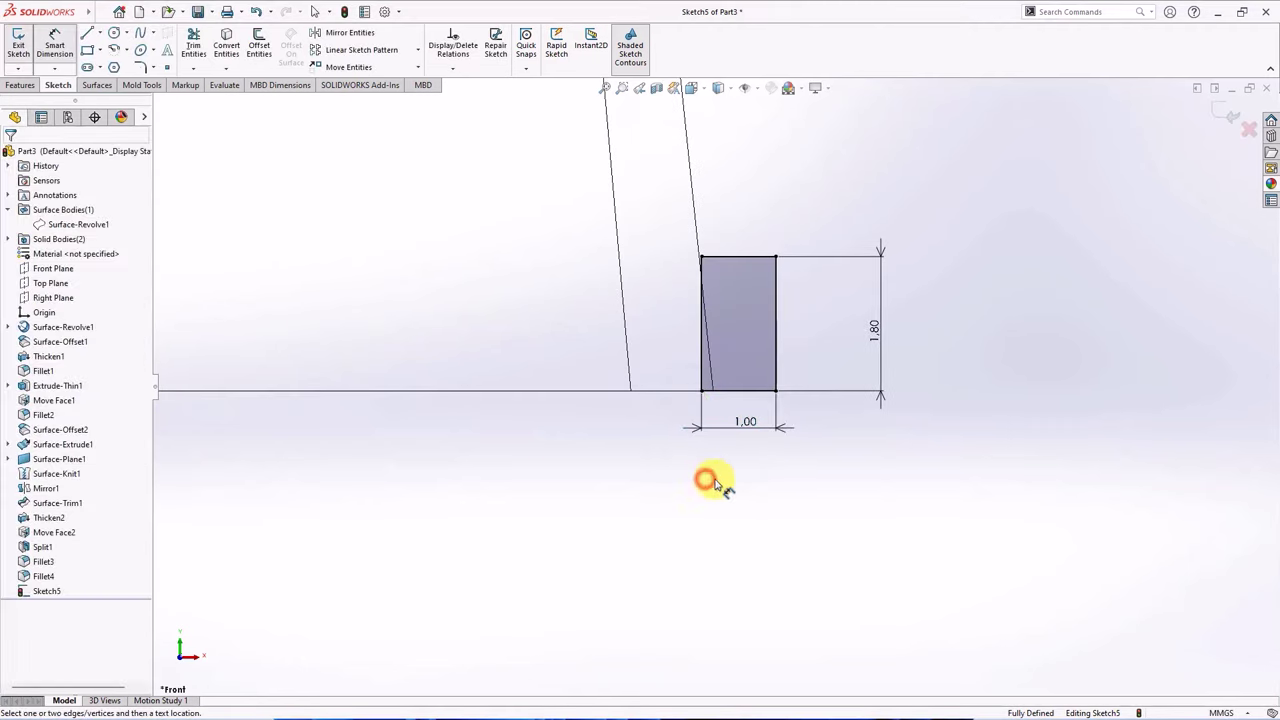
scroll(740, 486, "up", 10)
Return the display style to Shaded With Edges.
left_click(718, 88)
left_click(718, 106)
middle_click_drag(765, 363, 775, 350)
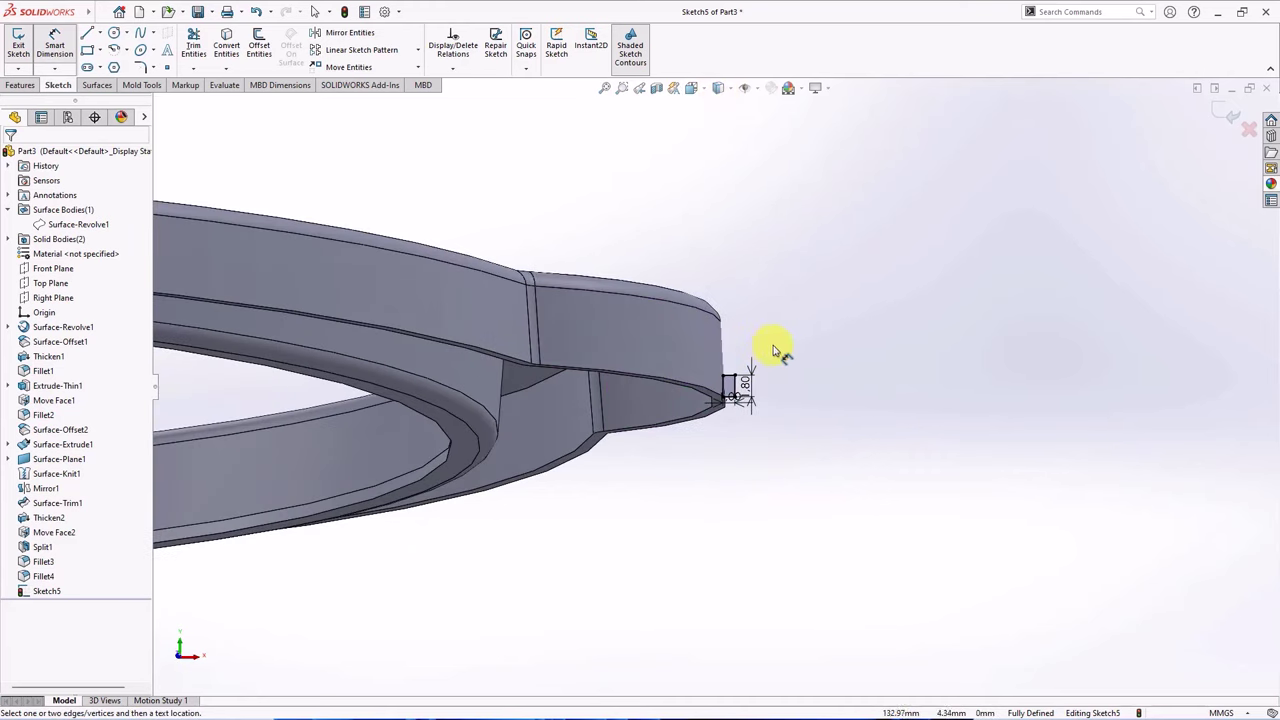
Sweep the Sketch5 rectangle along the rim's tangent outer edge chain, picked with Select Group.
left_click(22, 84)
left_click(120, 34)
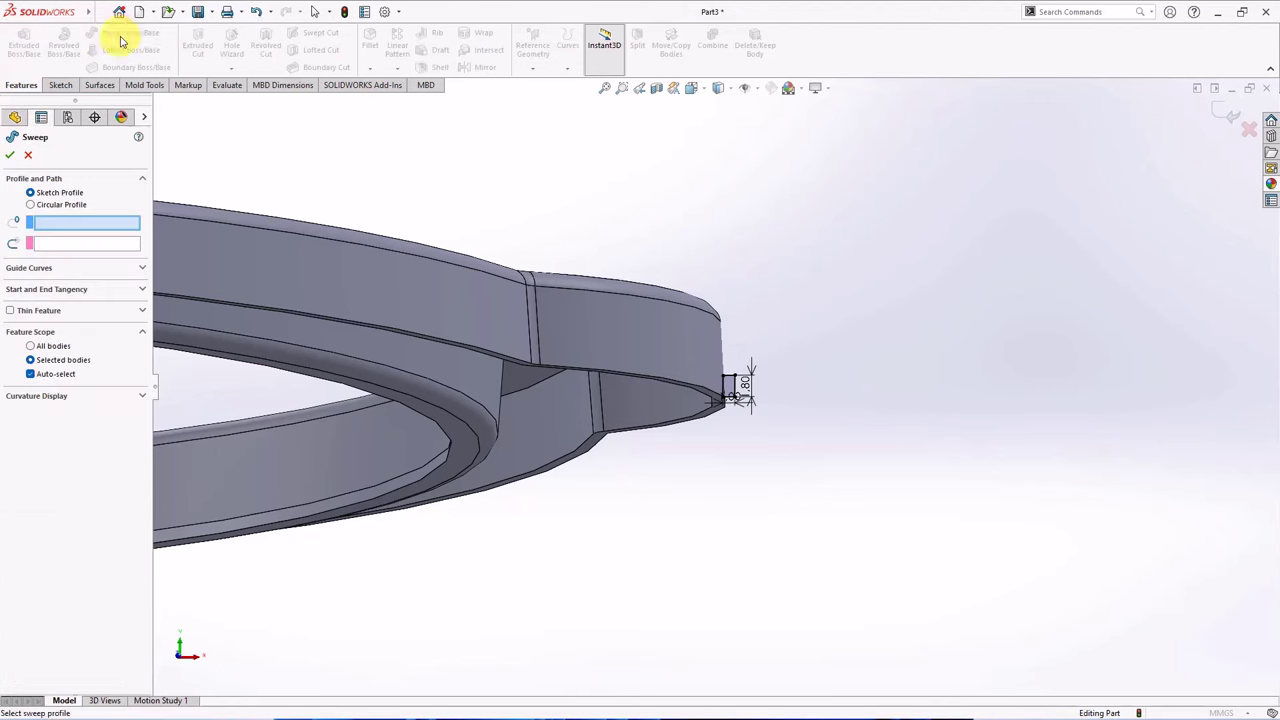
scroll(823, 383, "down", 3)
left_click(679, 393)
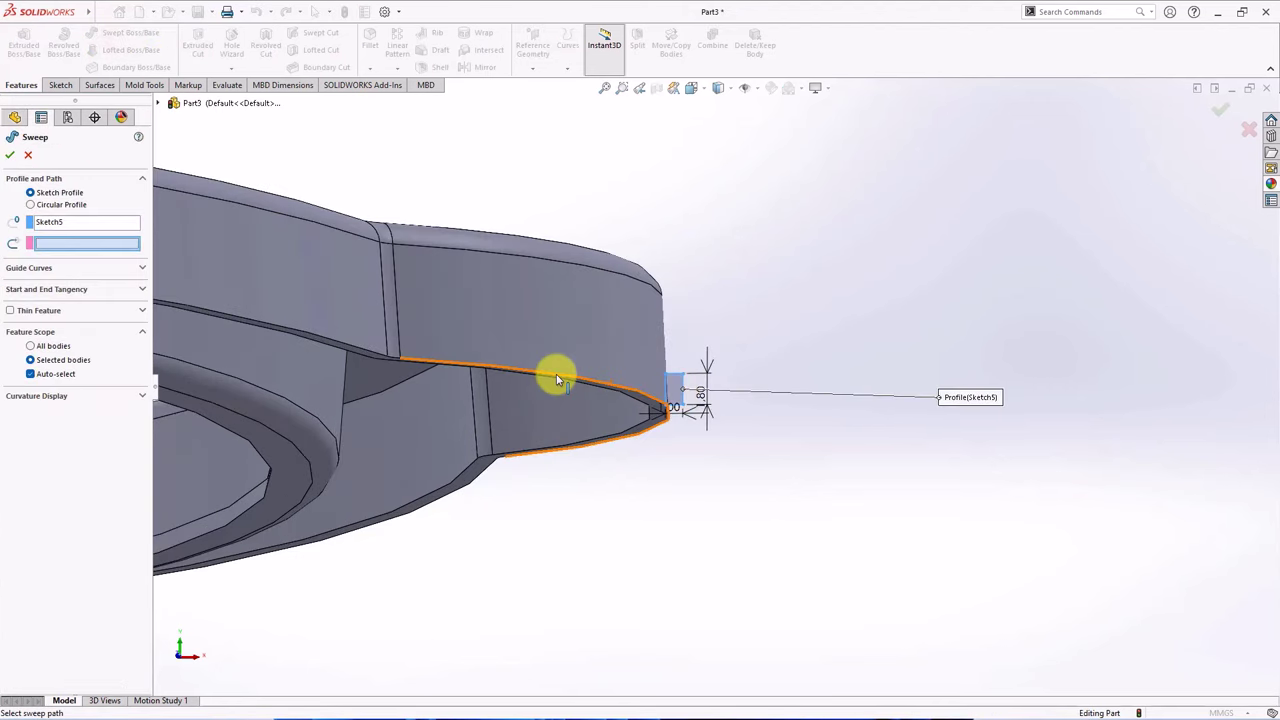
right_click(100, 243)
left_click(135, 262)
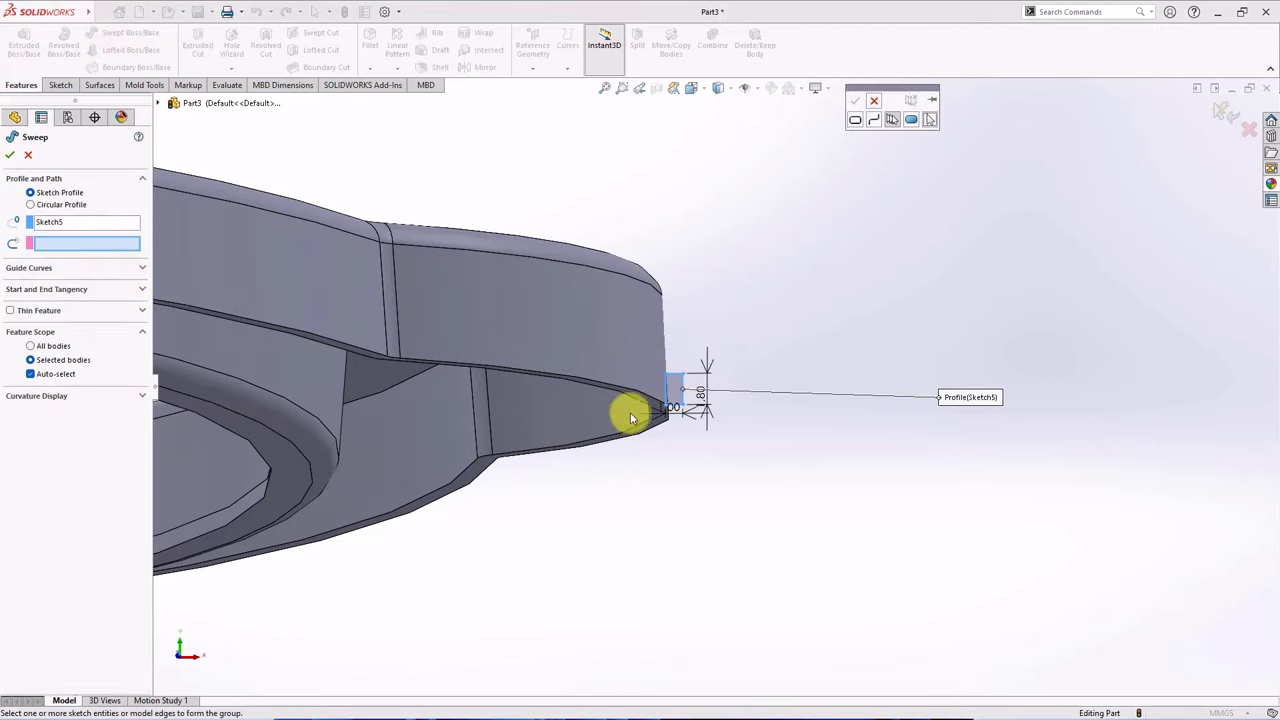
left_click(639, 396)
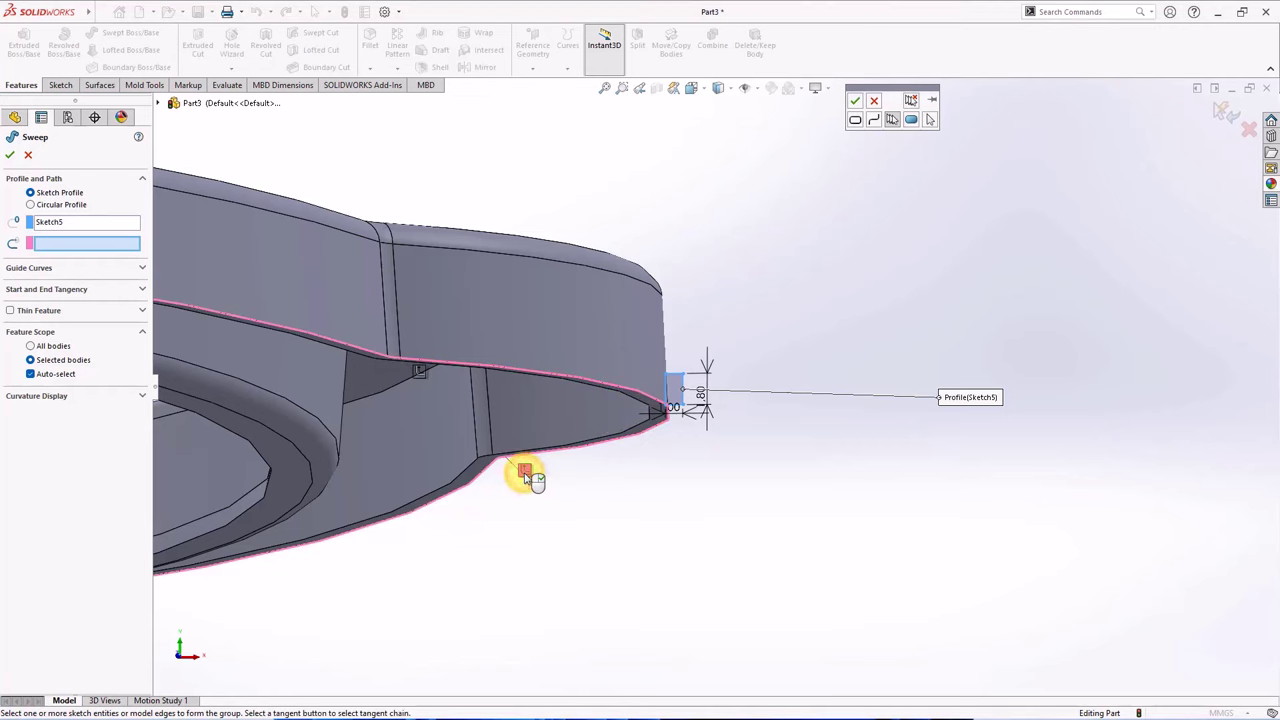
left_click(855, 104)
scroll(823, 300, "up", 5)
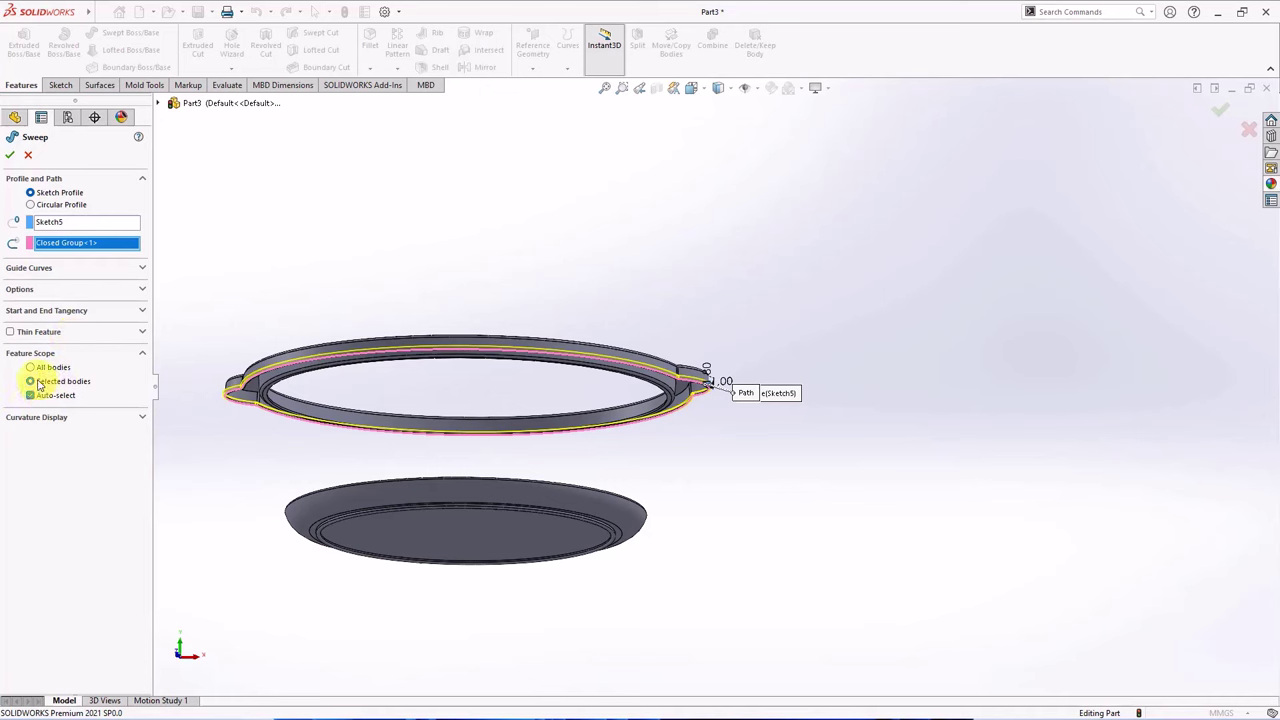
left_click(37, 290)
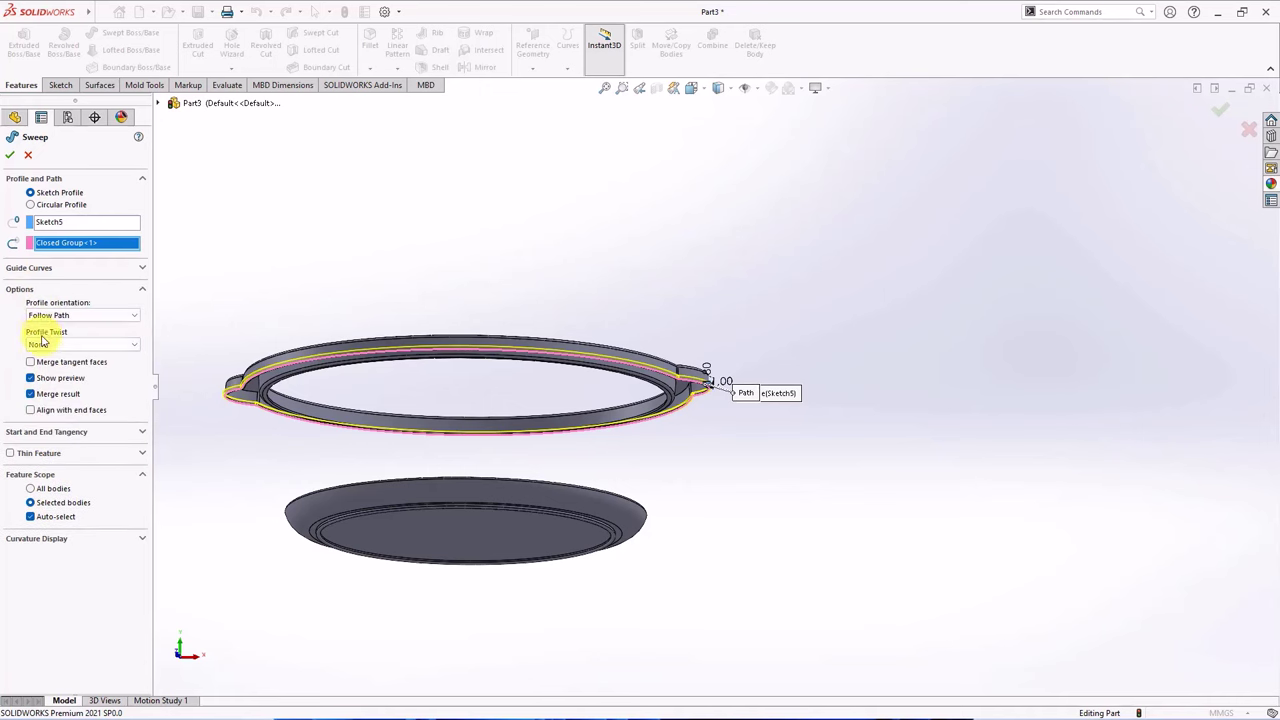
left_click(12, 156)
scroll(700, 370, "down", 3)
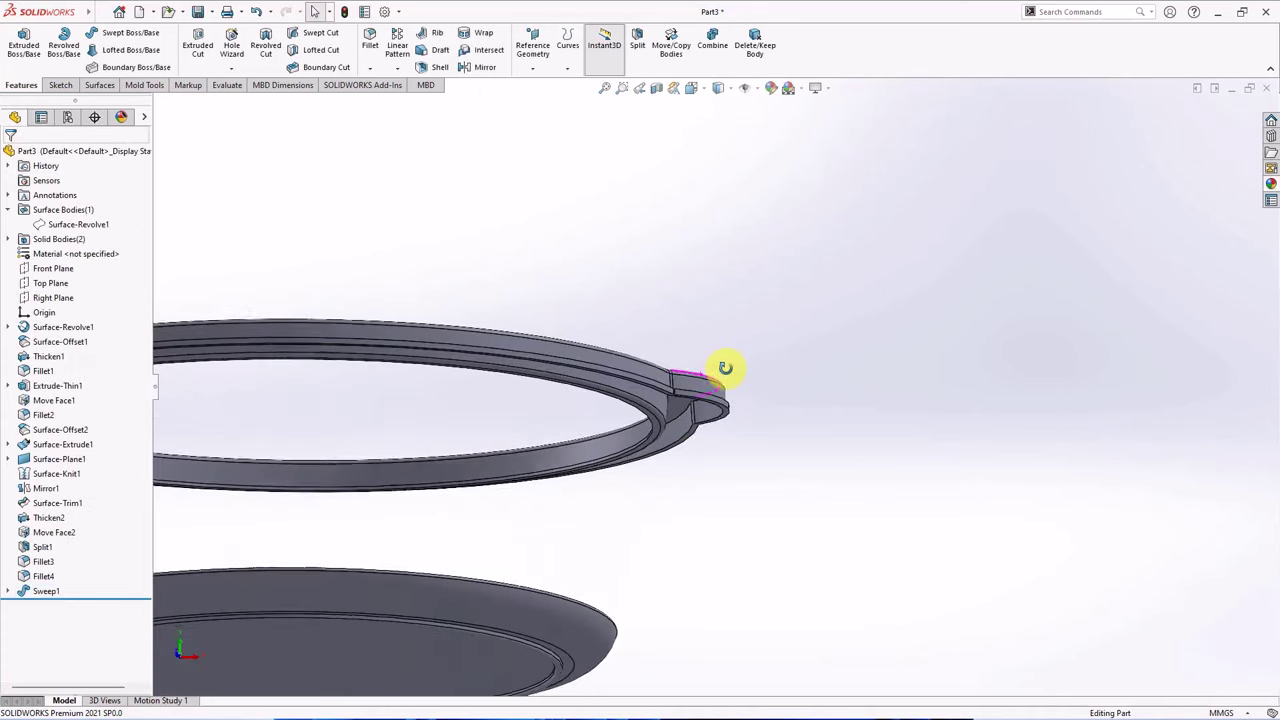
middle_click_drag(729, 369, 747, 408)
scroll(745, 394, "down", 1)
Fillet the bead's outer and inner ring edges with a 0.9 mm radius.
left_click(368, 45)
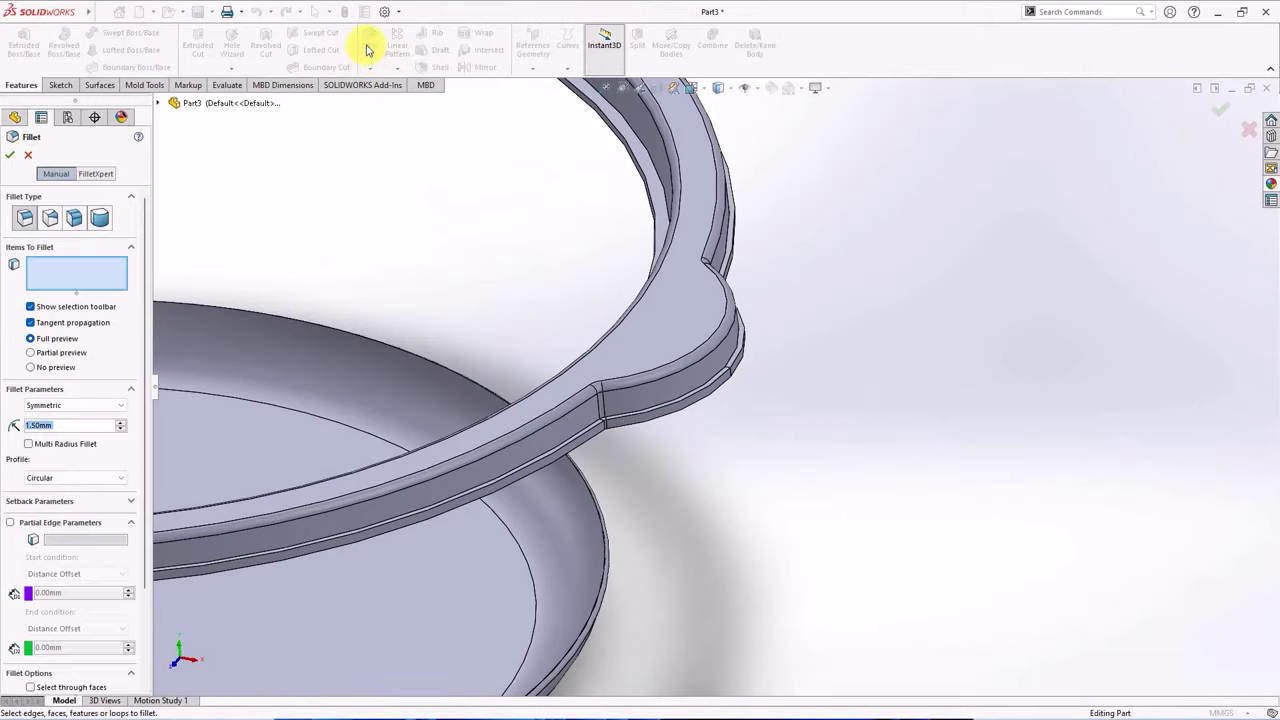
left_click(85, 432)
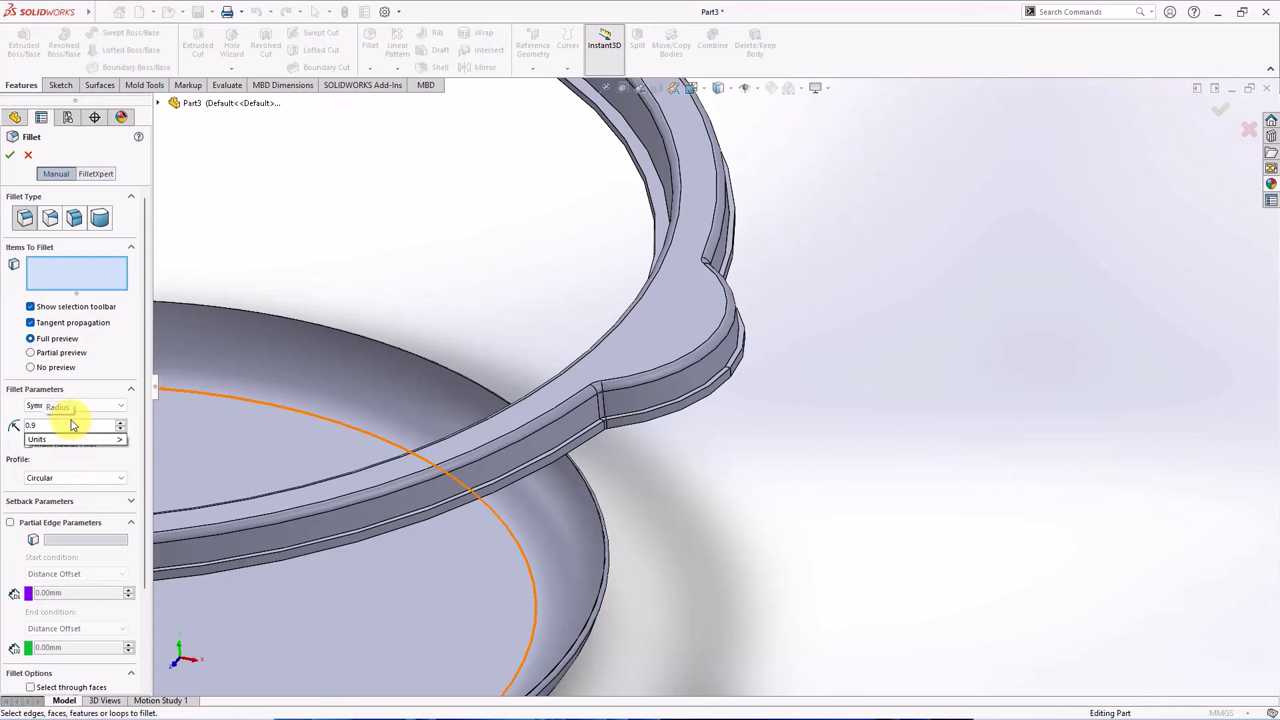
middle_click_drag(509, 476, 682, 424)
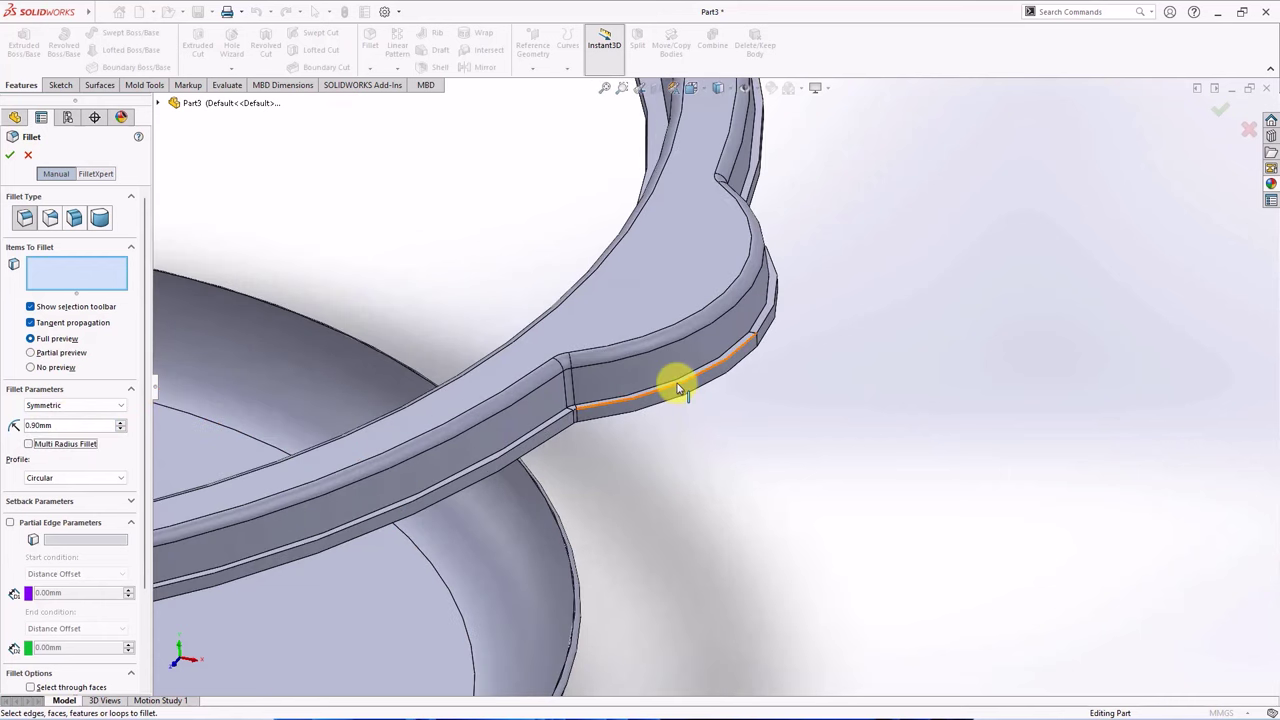
left_click(678, 389)
scroll(679, 388, "up", 6)
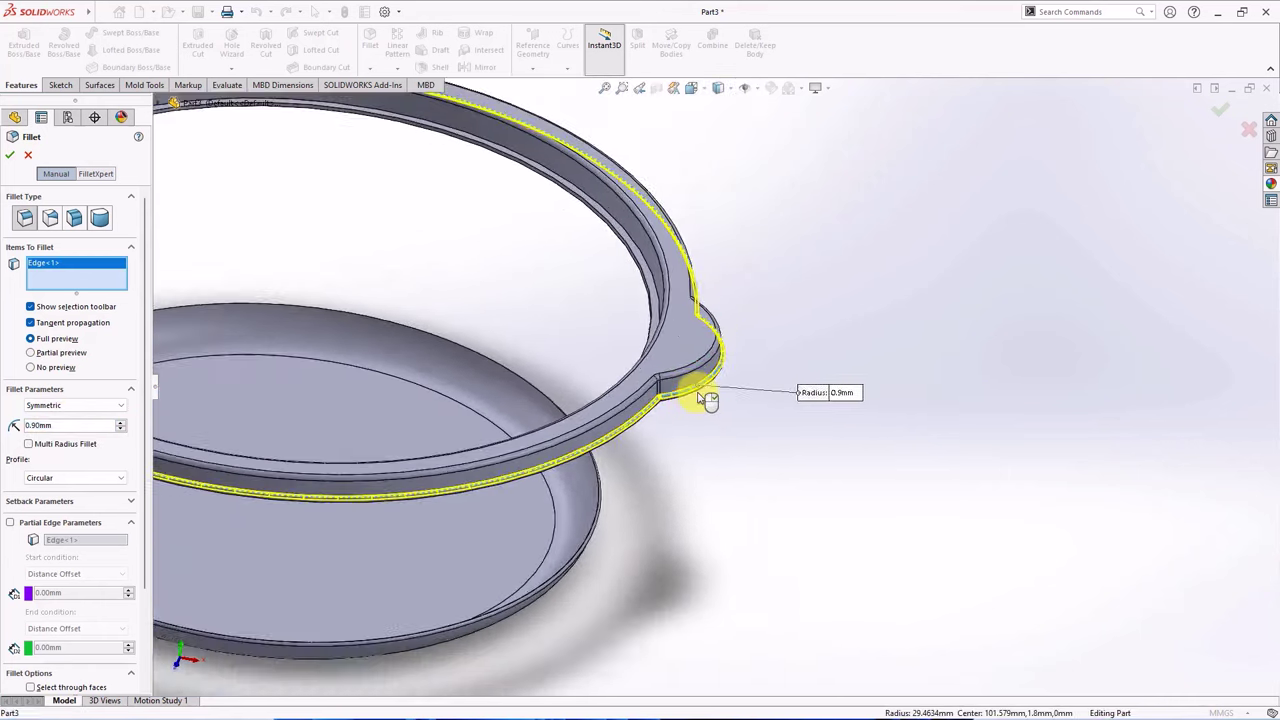
scroll(695, 385, "down", 8)
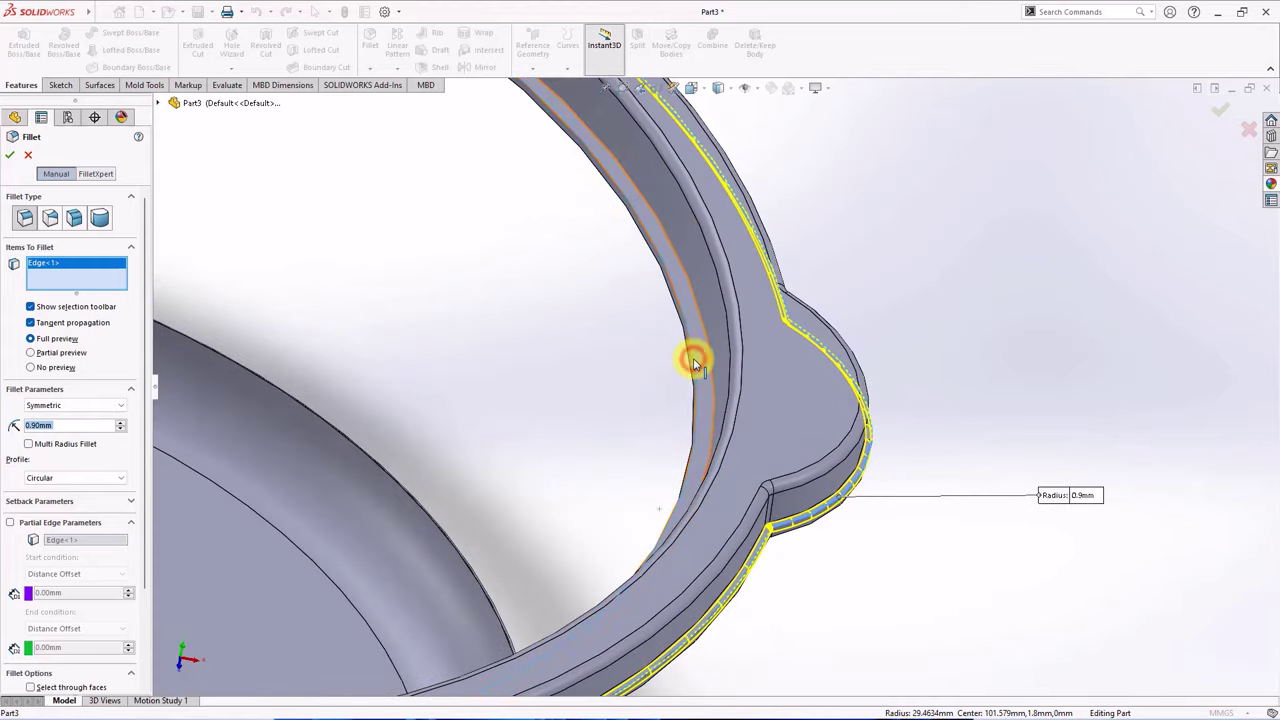
left_click(694, 364)
scroll(694, 358, "up", 7)
left_click(10, 156)
middle_click_drag(428, 291, 377, 265)
Show the Surface-Revolve1 pot wall surface again.
left_click(100, 226)
left_click(94, 198)
left_click(300, 297)
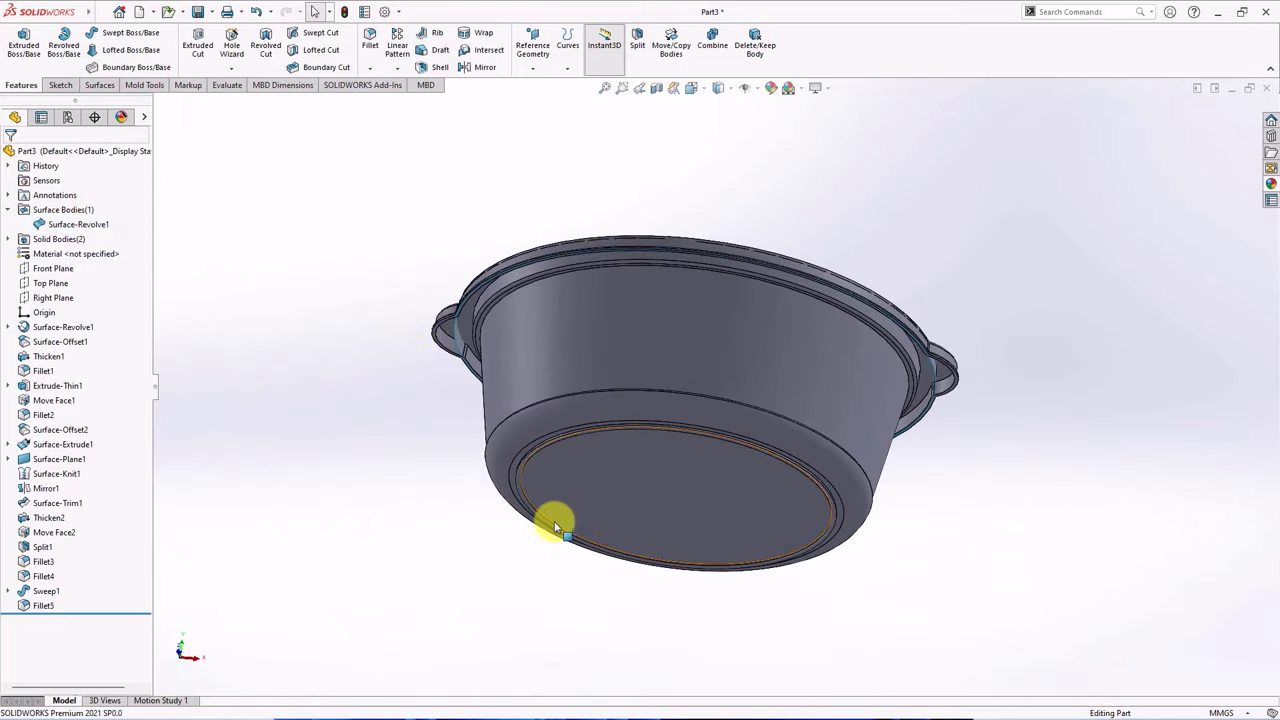
Start Sketch6 on the pot's bottom face with a vertical line from the outer bottom edge inward.
left_click(639, 498)
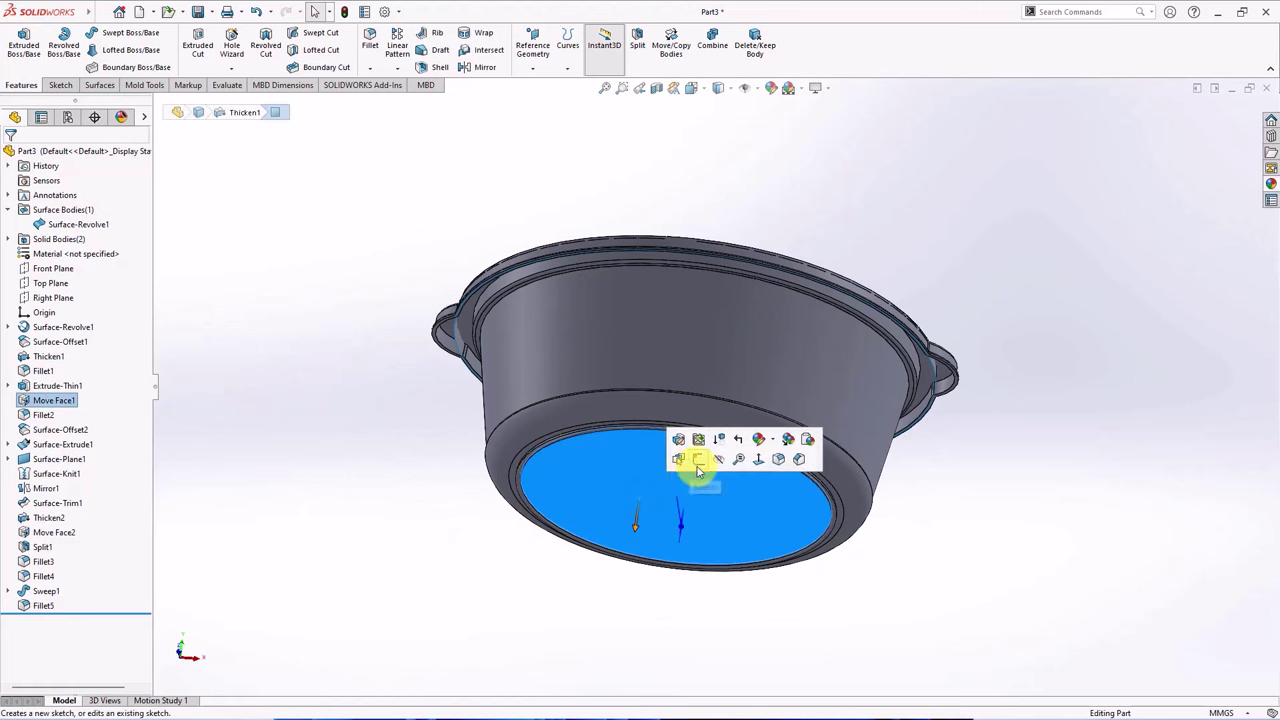
left_click(697, 458)
left_click(316, 232)
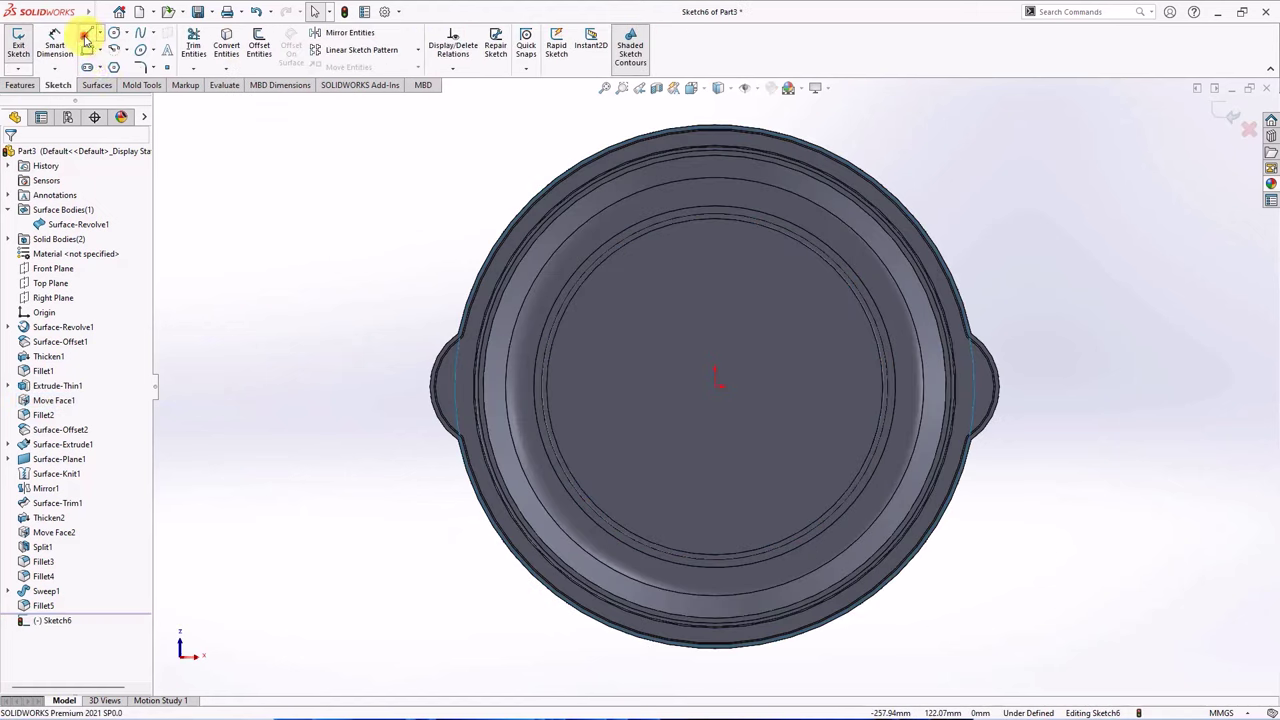
left_click(87, 33)
left_click(716, 667)
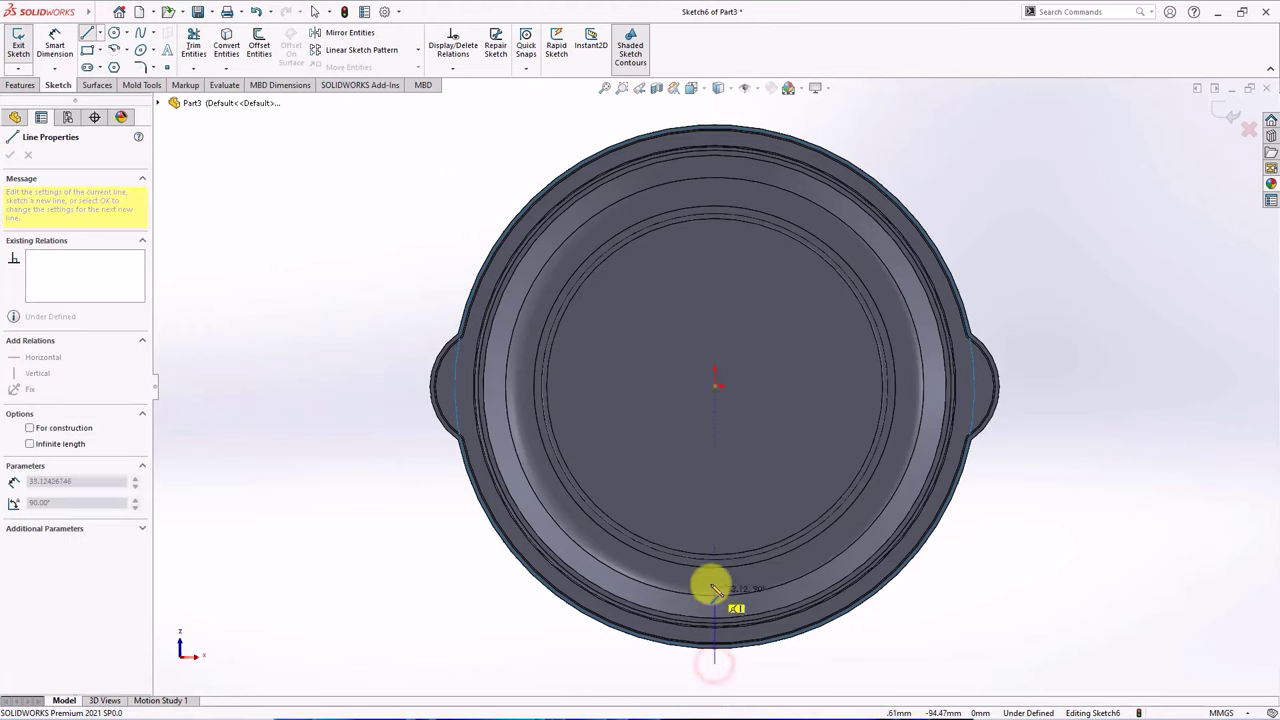
scroll(709, 575, "down", 6)
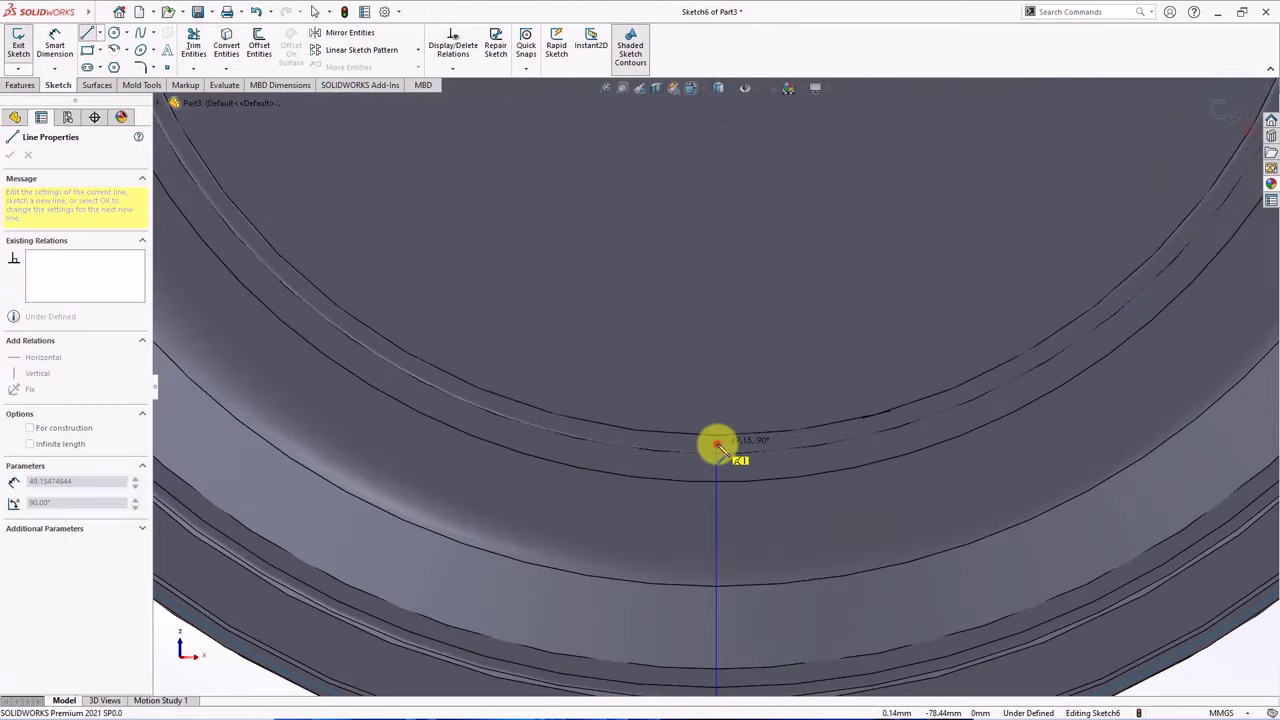
left_click(719, 457)
right_click(714, 450)
left_click(740, 451)
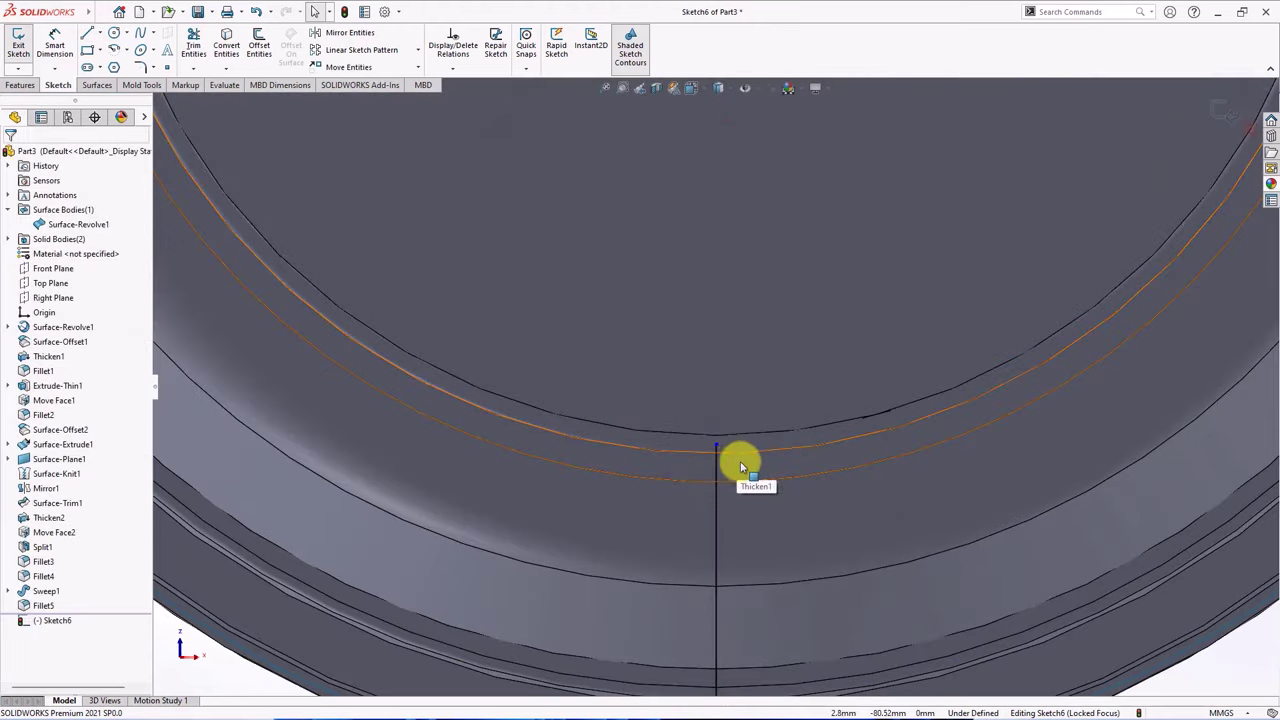
Project Sketch6's vertical line onto the bowl's wall faces as Curve1, with the projection direction reversed.
scroll(461, 337, "up", 5)
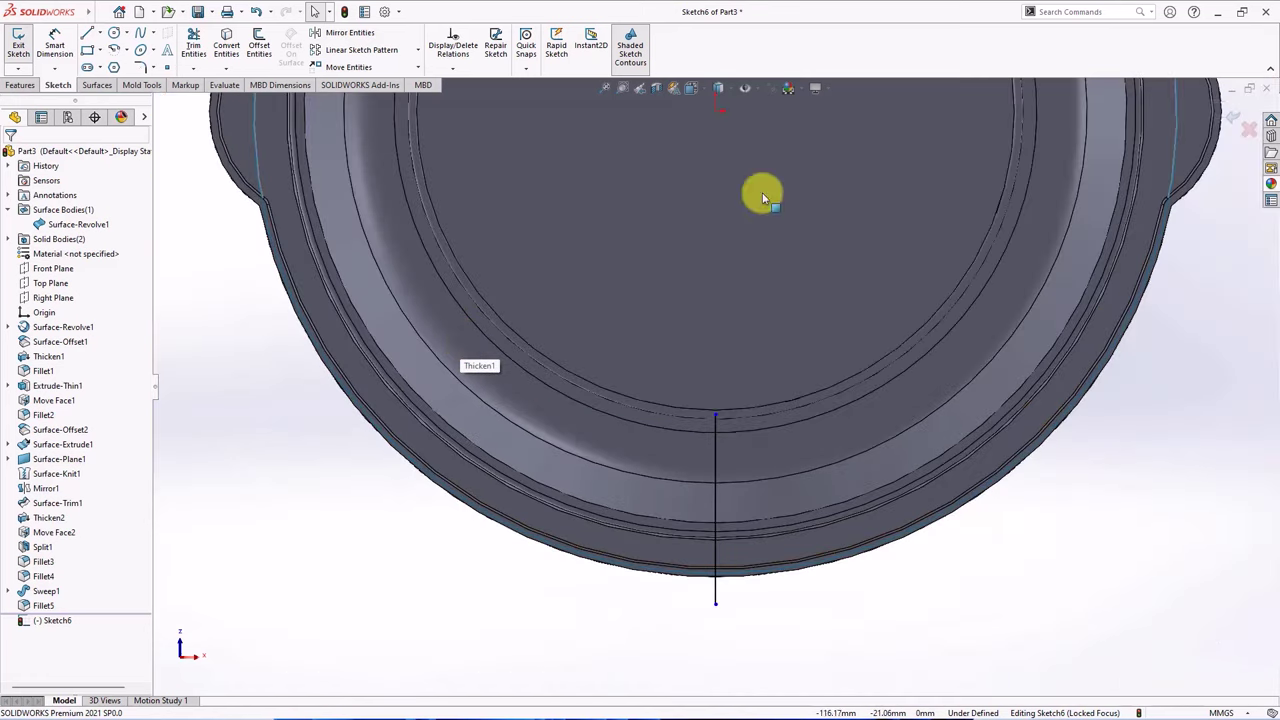
left_click(1230, 118)
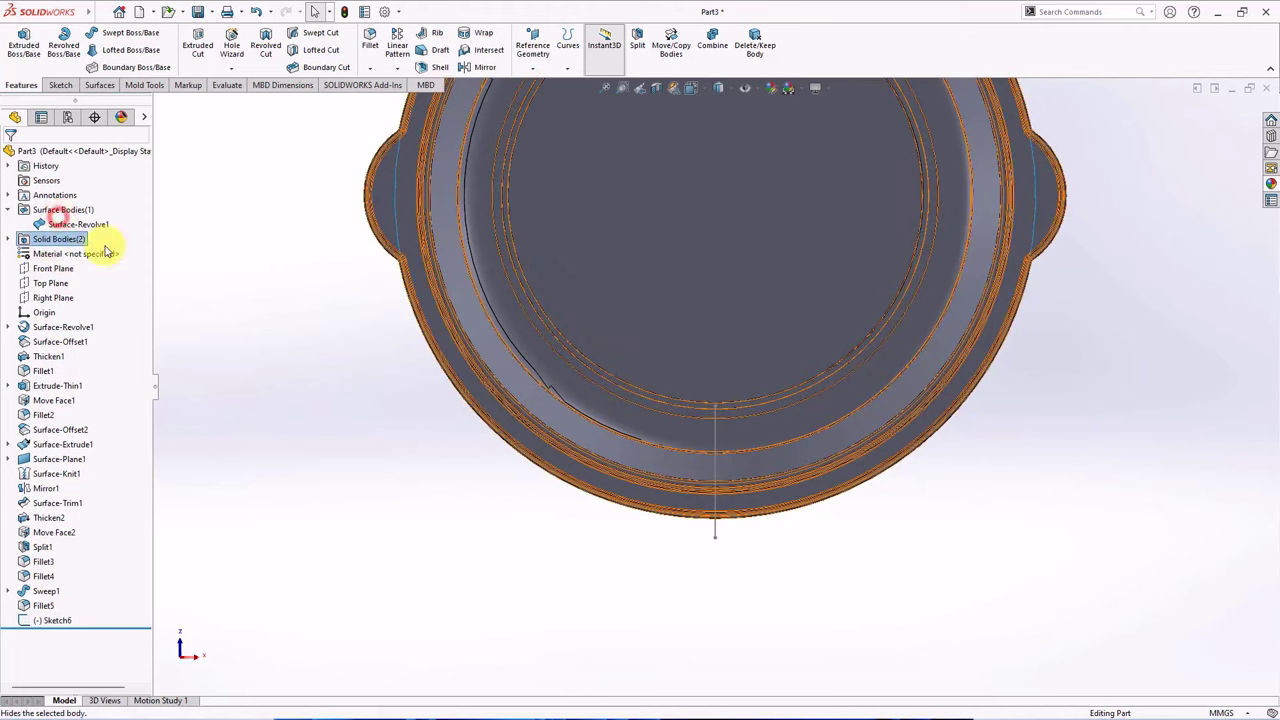
middle_click_drag(286, 320, 240, 410)
left_click(55, 620)
left_click(568, 50)
left_click(596, 102)
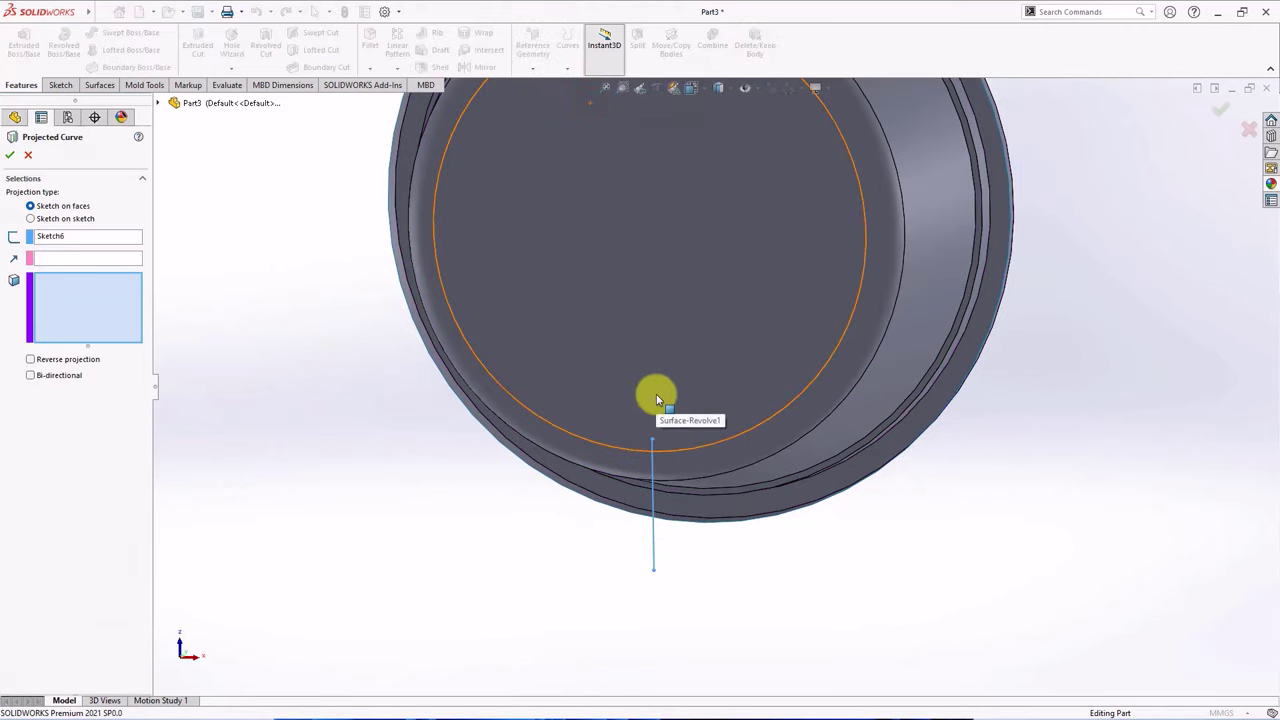
left_click(657, 399)
left_click(689, 468)
middle_click_drag(689, 468, 733, 530)
left_click(733, 530)
left_click(10, 156)
middle_click_drag(349, 263, 343, 194)
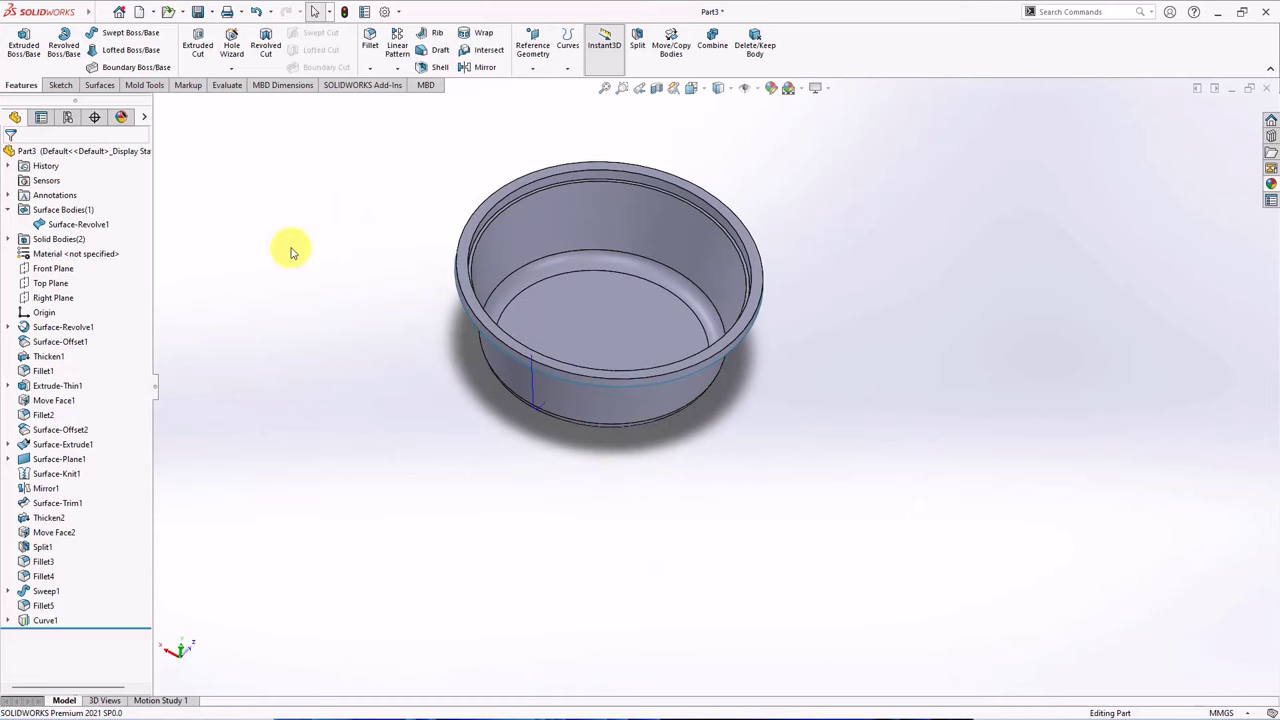
Hide the Surface-Revolve1 body and select the rim face for the next sketch.
left_click(77, 226)
left_click(86, 206)
left_click(57, 239)
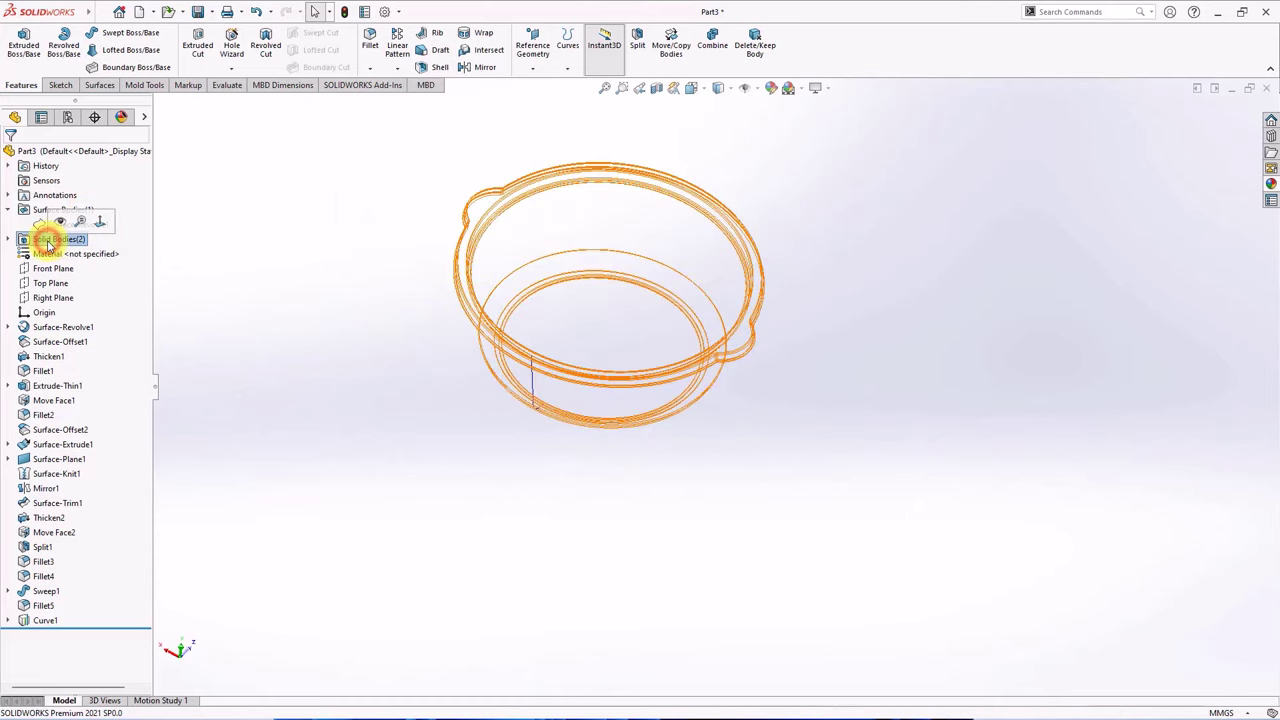
left_click(277, 346)
scroll(600, 349, "down", 3)
middle_click_drag(600, 349, 591, 280)
scroll(585, 300, "down", 5)
left_click(585, 318)
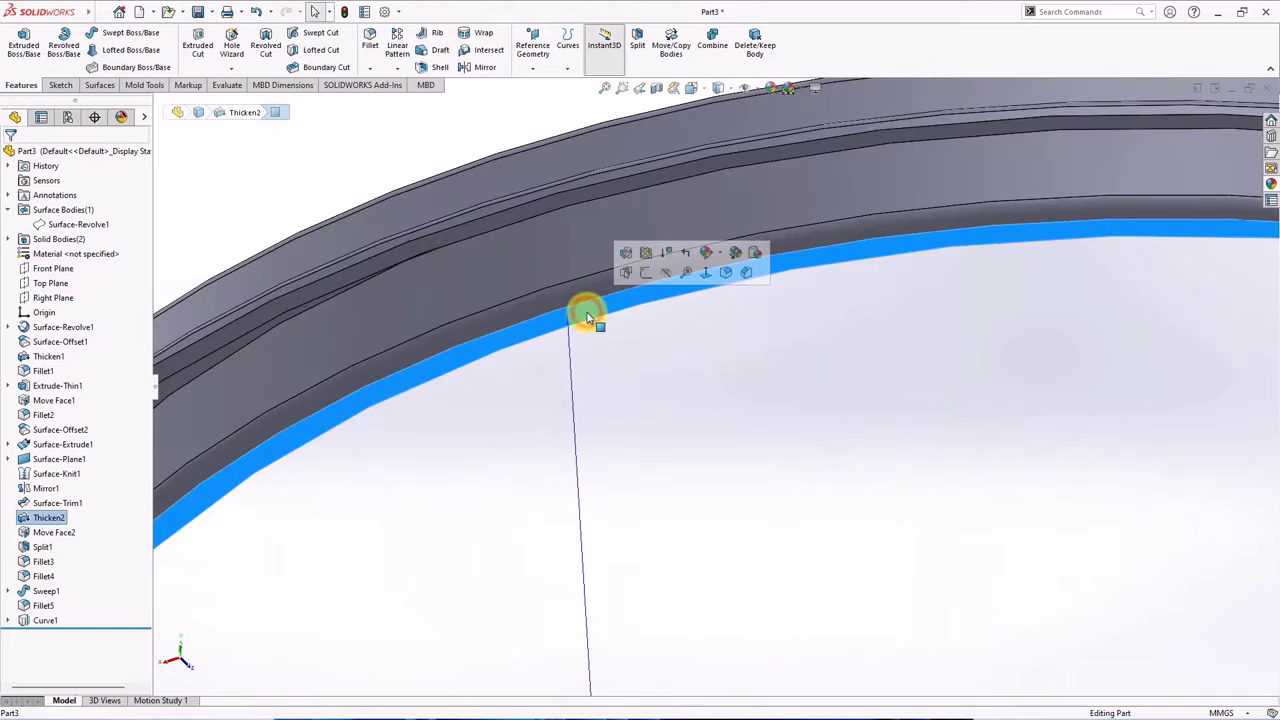
Start Sketch7 on the rim face and draw a vertical centreline along the sketch line.
left_click(644, 281)
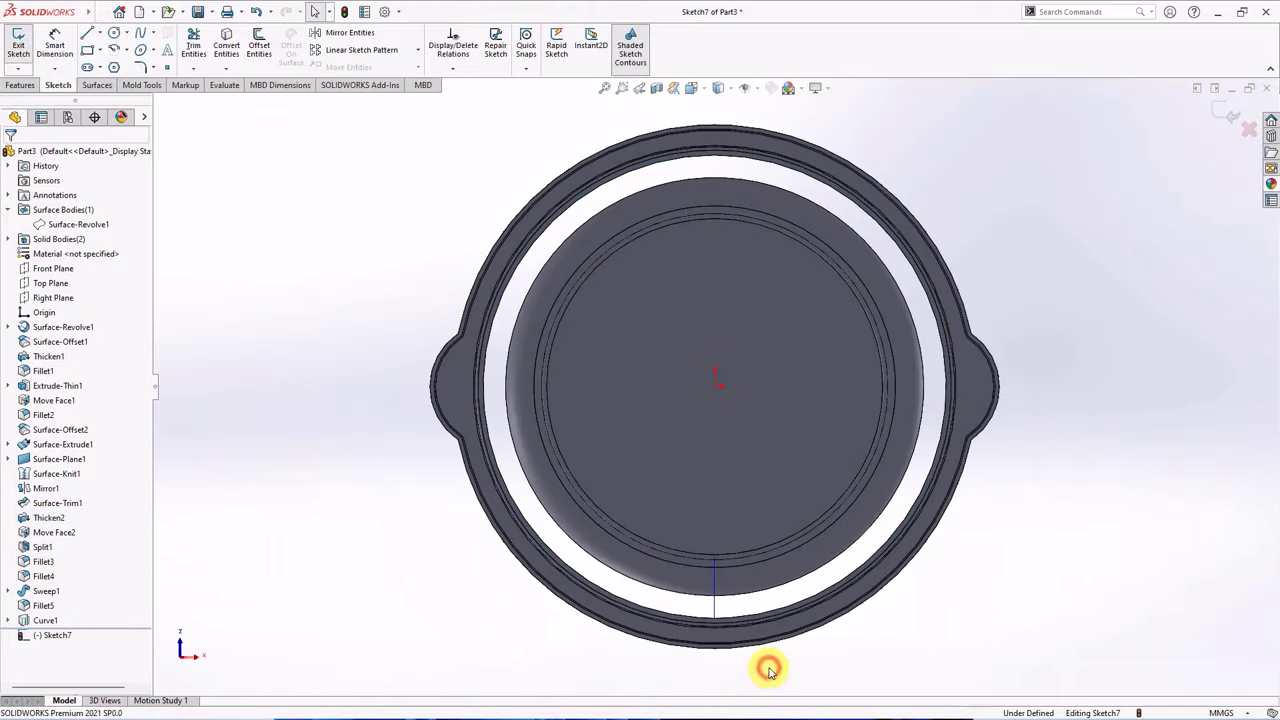
scroll(750, 660, "down", 10)
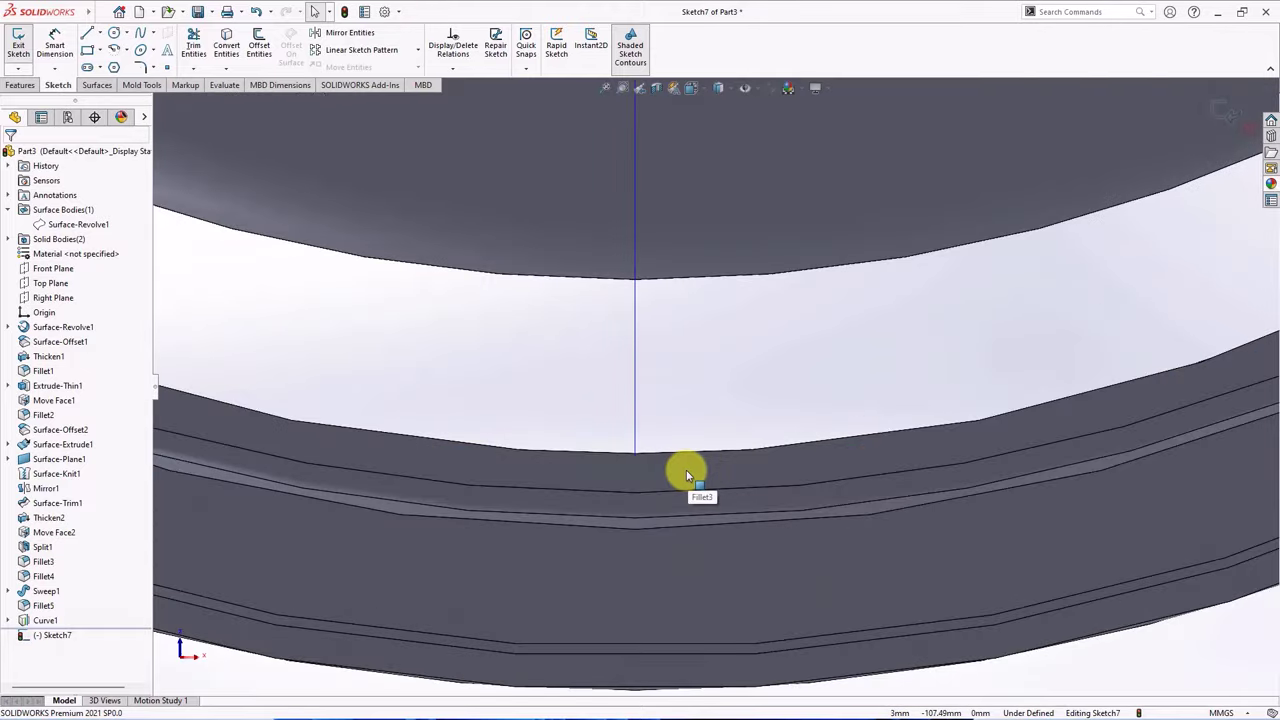
middle_click_drag(684, 469, 697, 395)
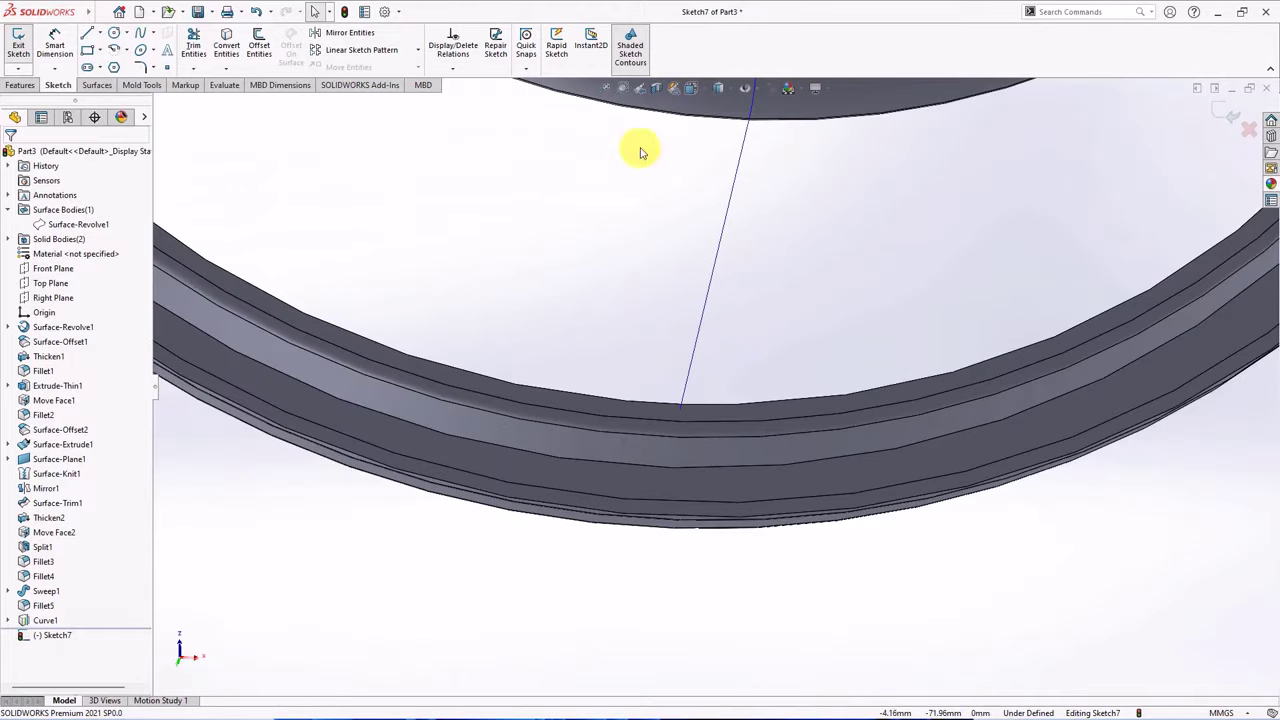
left_click(641, 88)
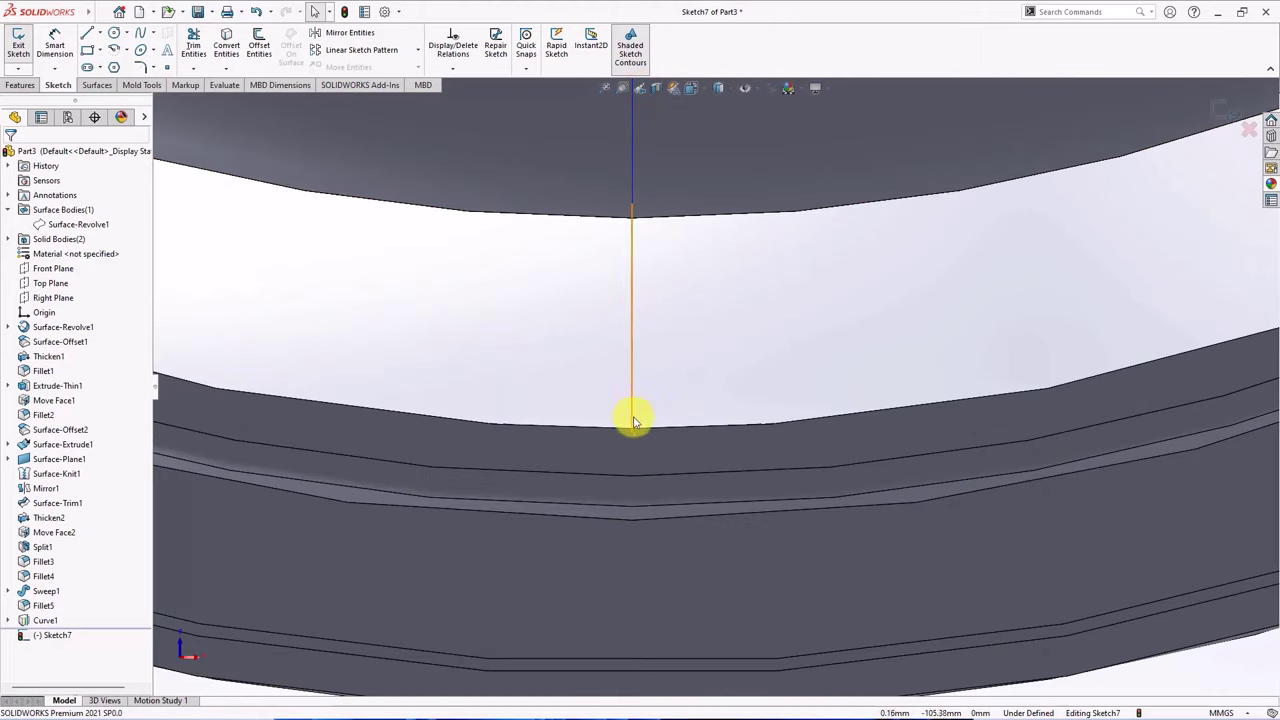
left_click(99, 33)
left_click(110, 62)
scroll(640, 333, "up", 2)
scroll(640, 333, "up", 1)
left_click(666, 369)
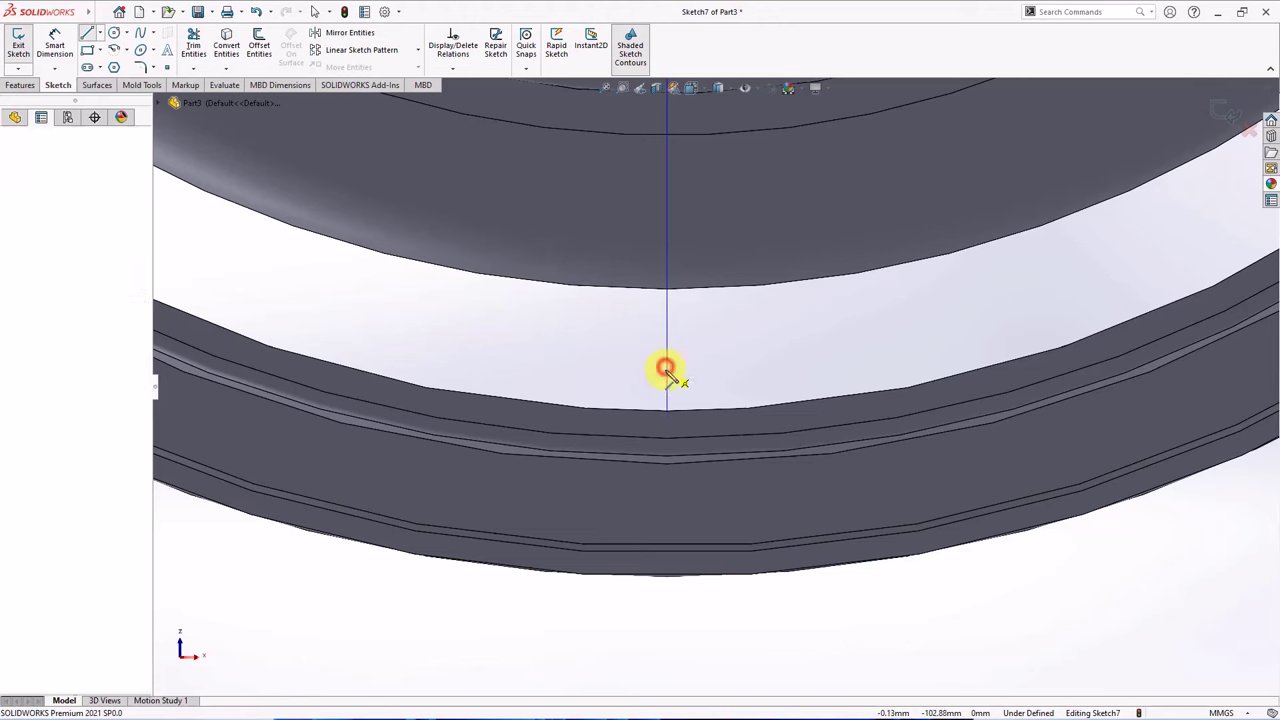
left_click(667, 597)
right_click(704, 560)
left_click(706, 558)
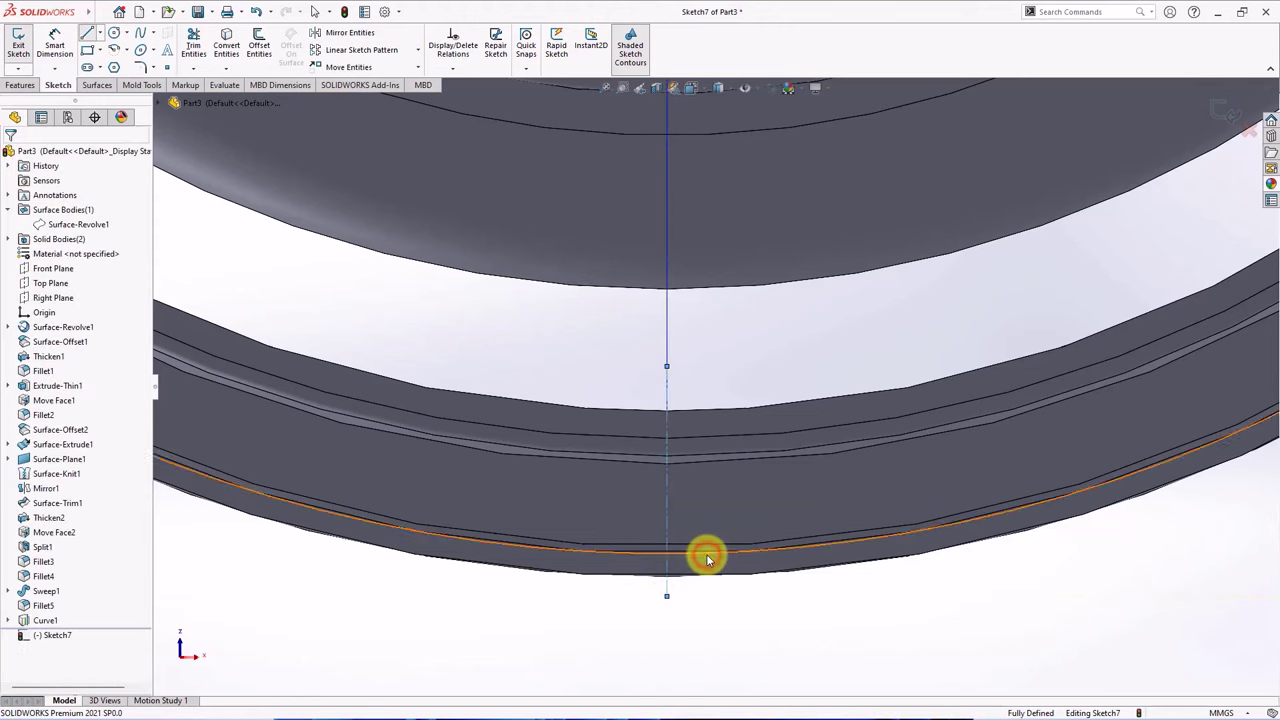
Offset the centreline 0.95 mm in both directions as construction lines.
left_click(259, 45)
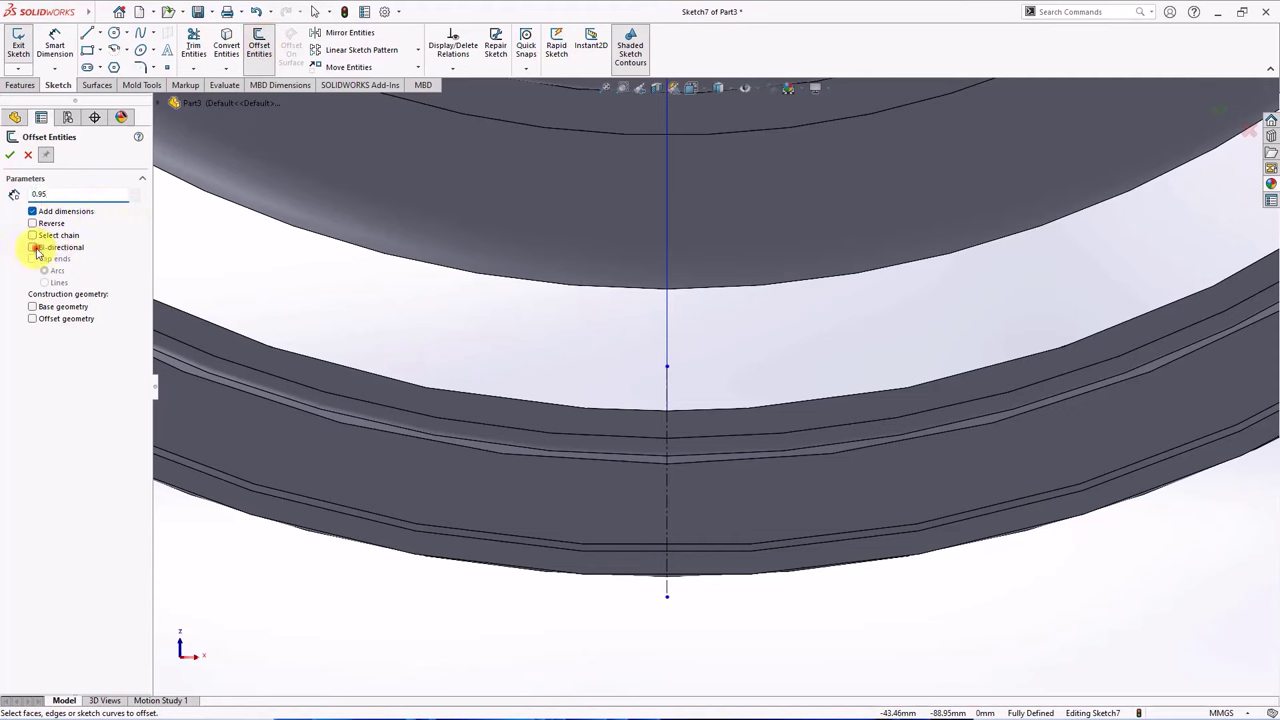
left_click(33, 319)
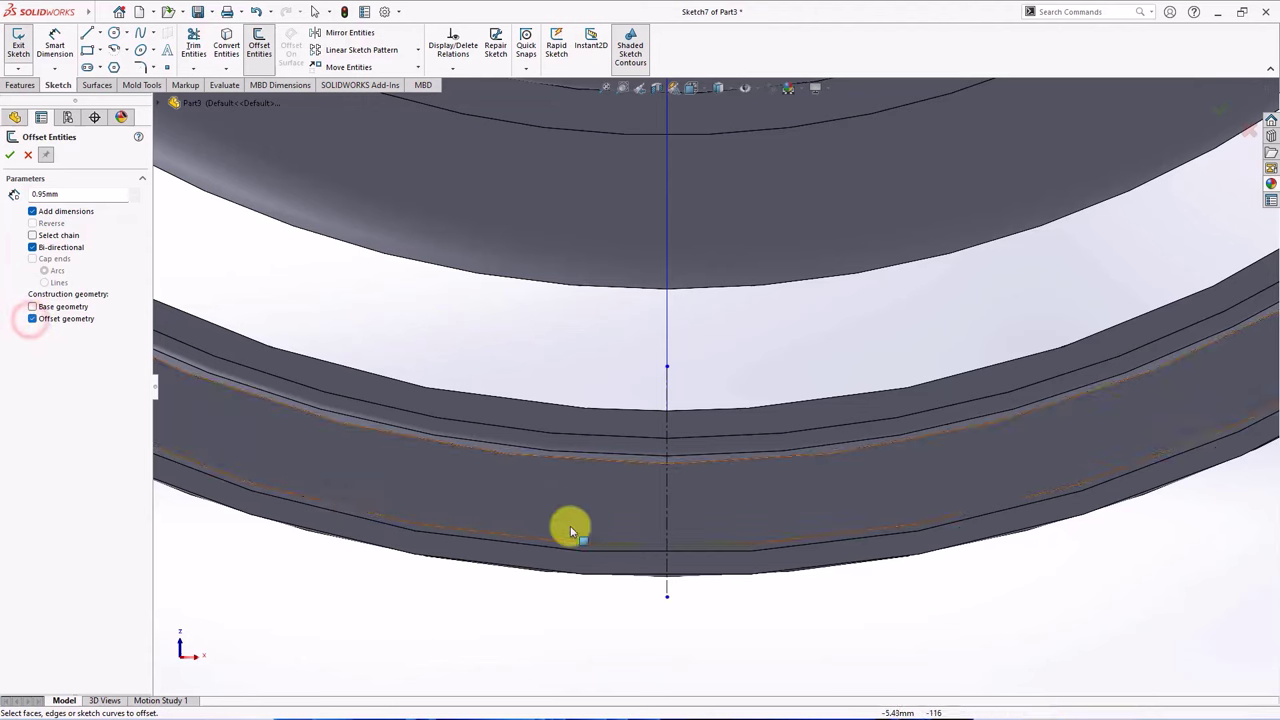
left_click(667, 432)
left_click(9, 155)
Offset the top rim edge 1.70 mm.
scroll(700, 437, "down", 5)
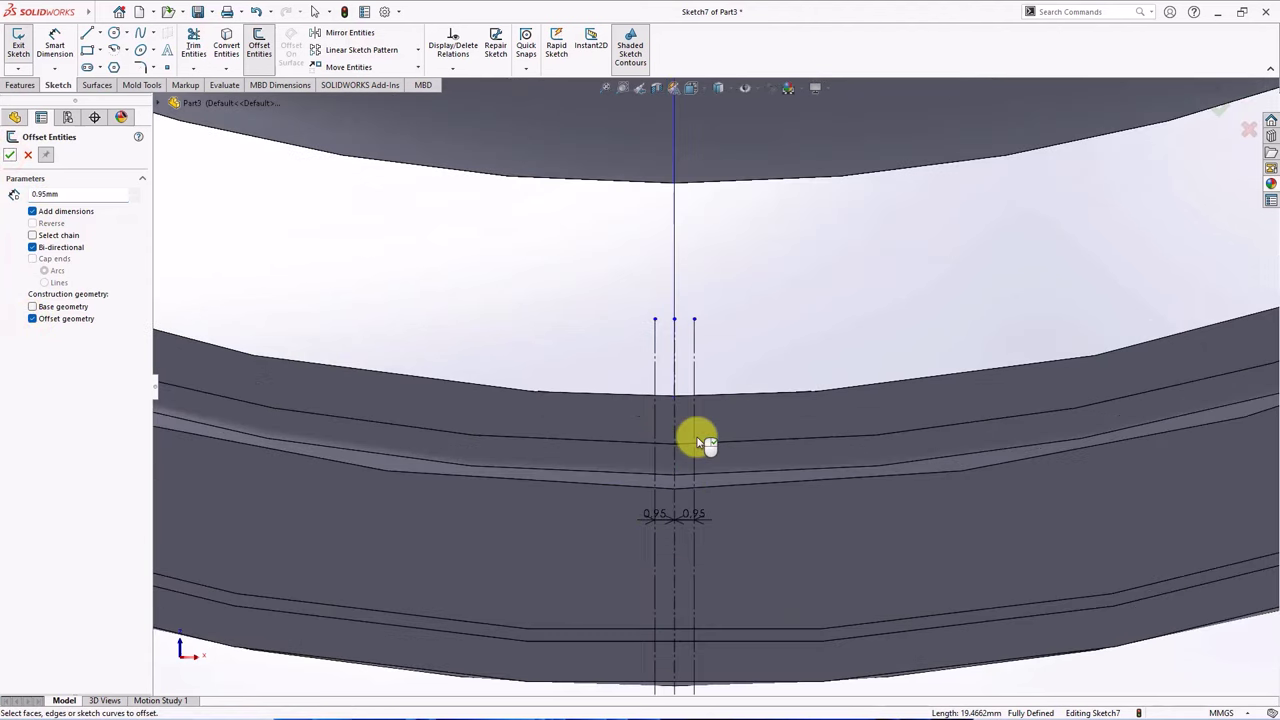
left_click(28, 157)
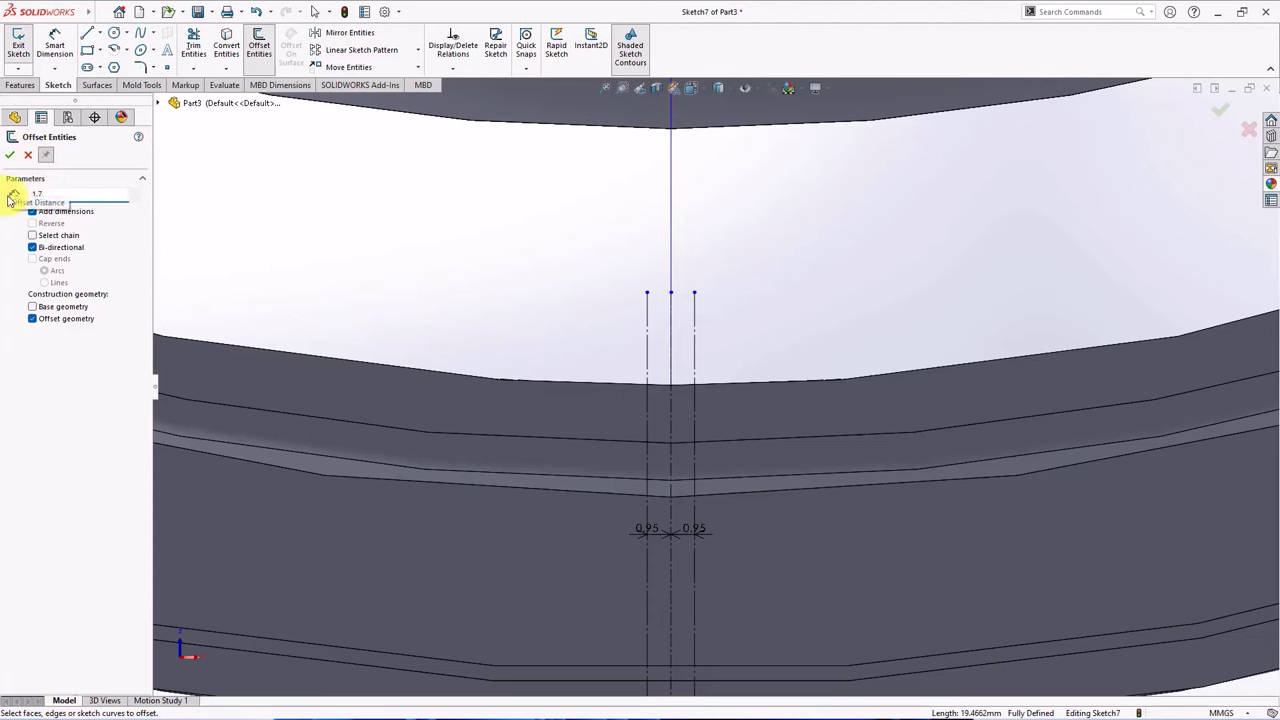
left_click(748, 388)
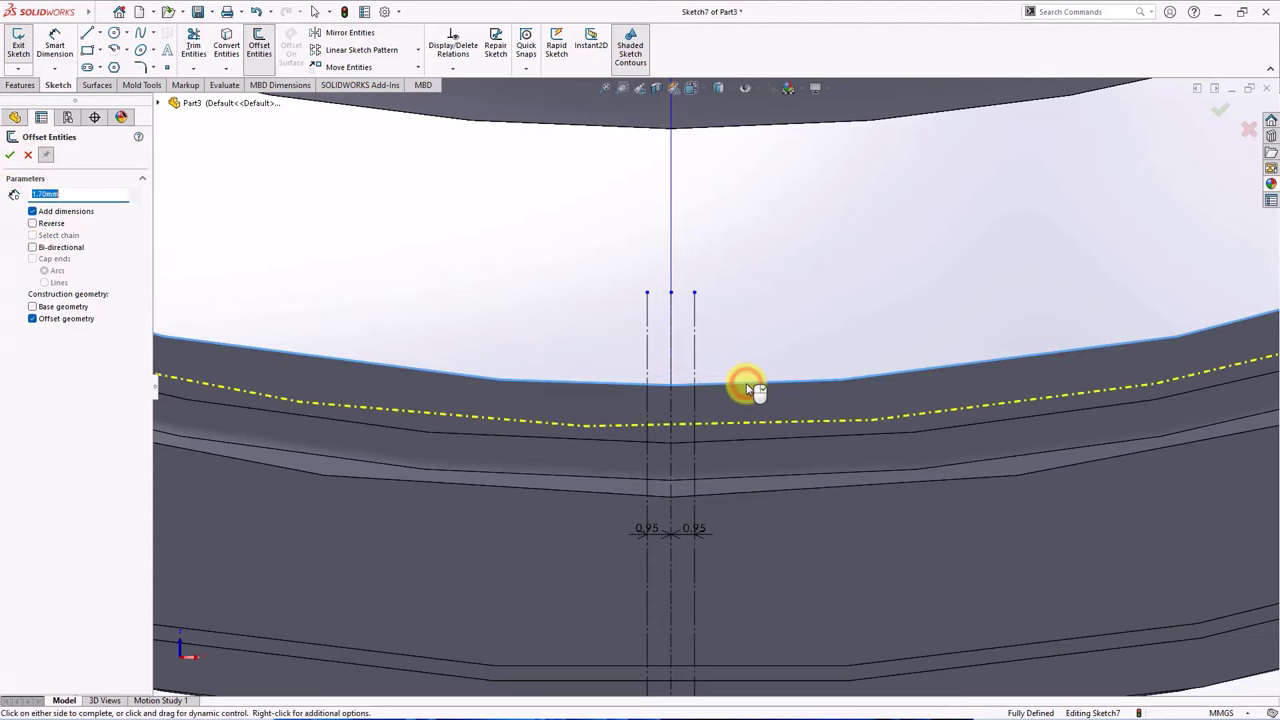
left_click(12, 157)
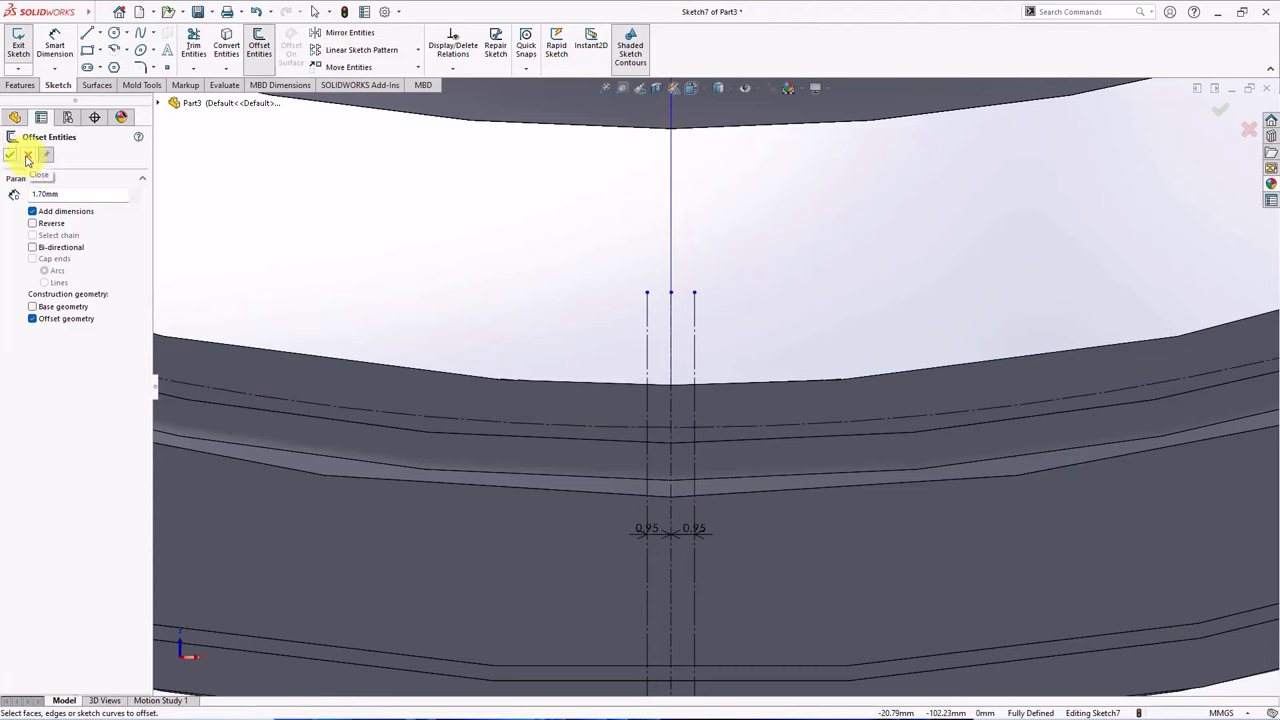
left_click(27, 157)
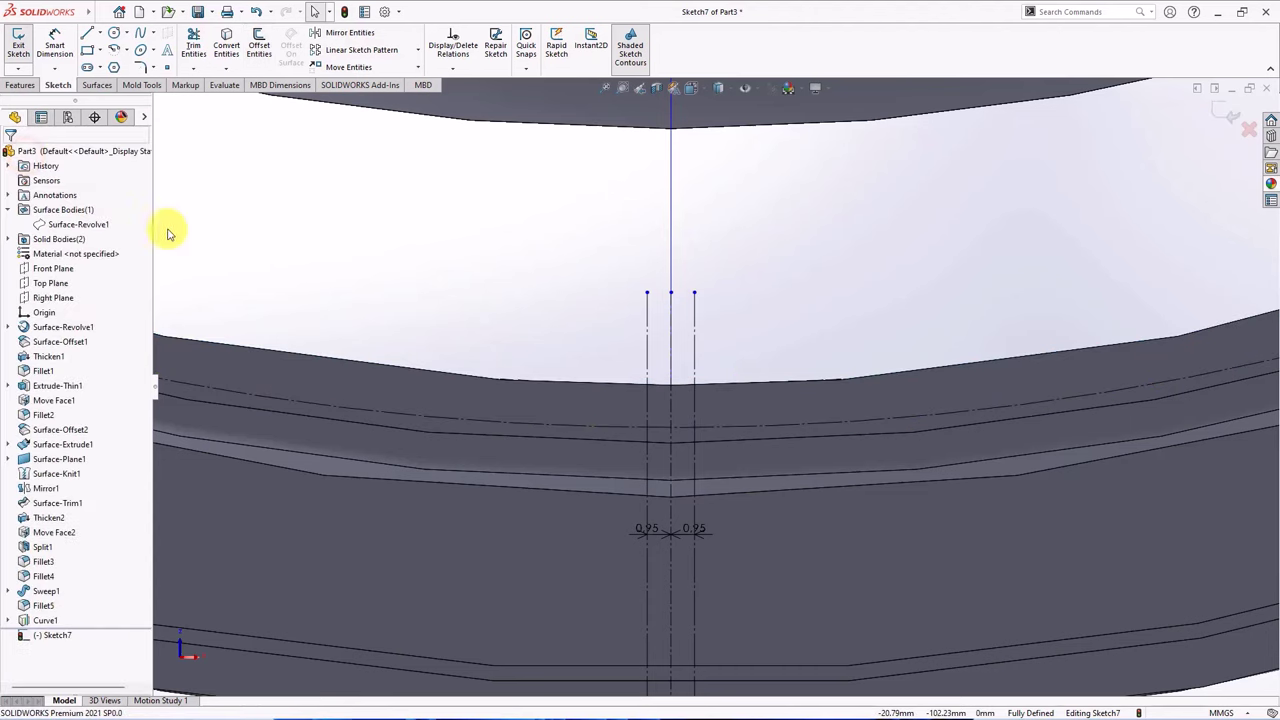
left_click(726, 382)
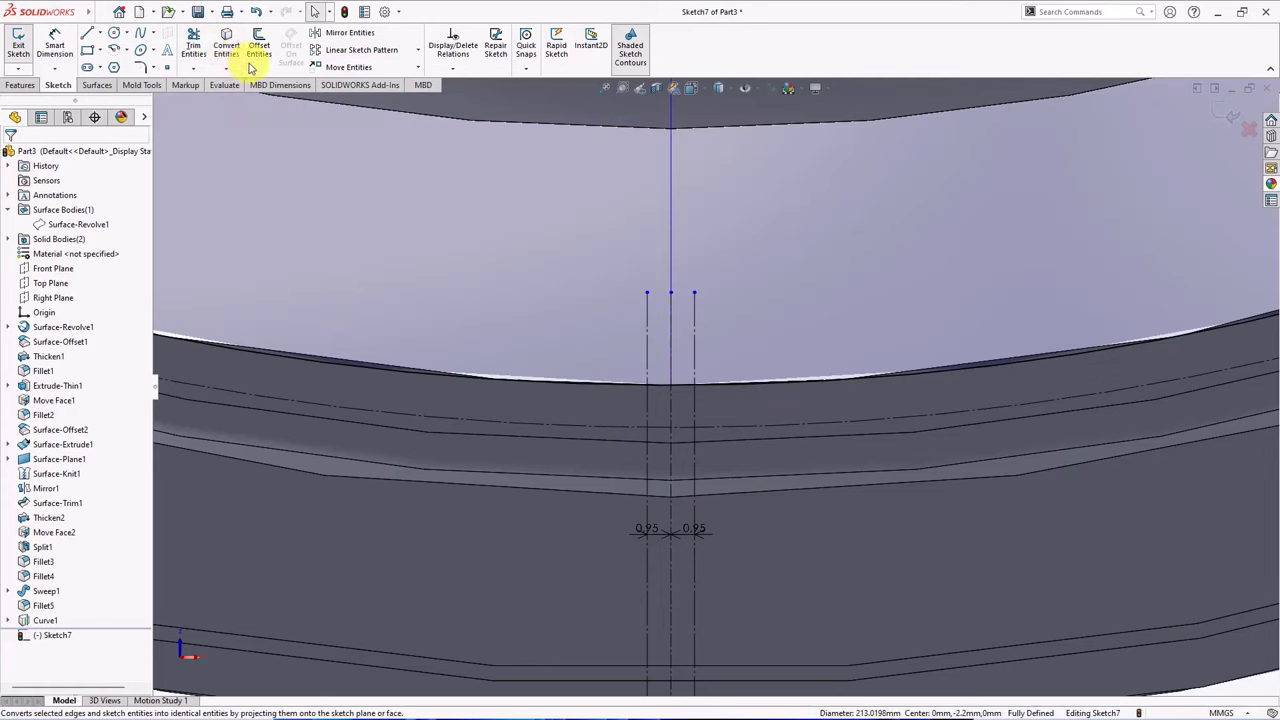
Draw the U-shaped clip profile: two slanted side lines joined by a rounded bottom arc.
left_click(193, 45)
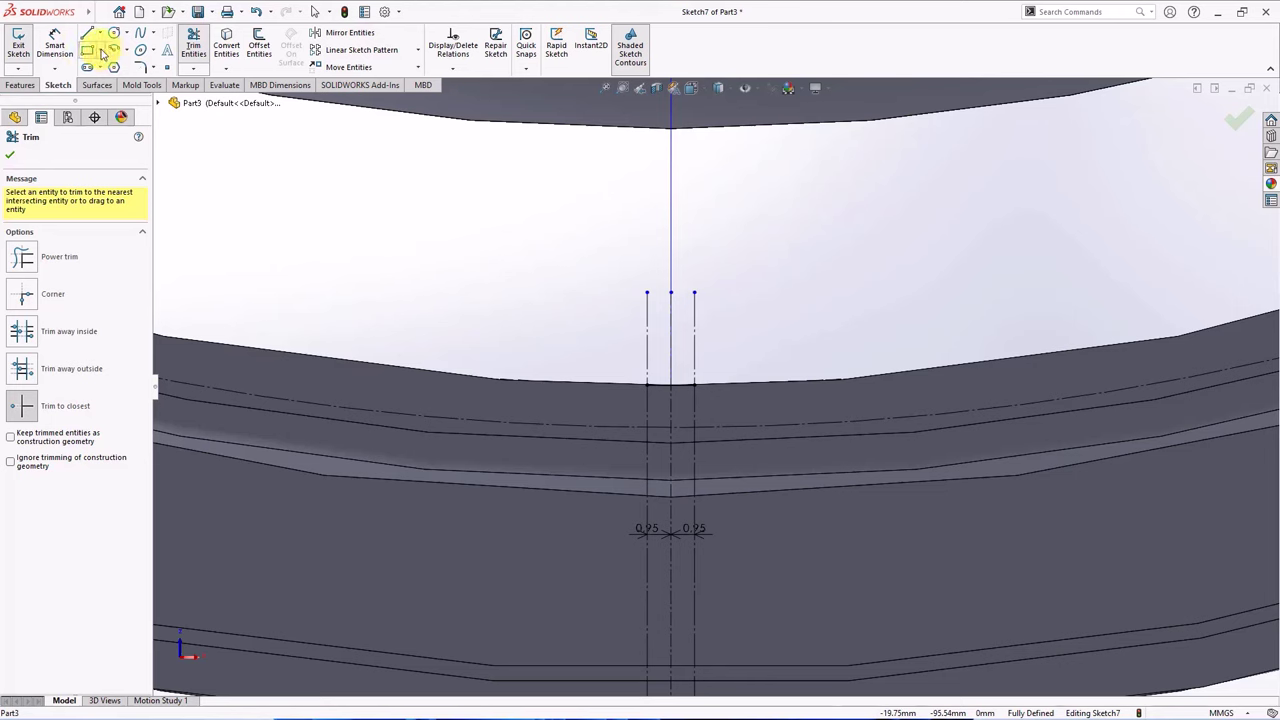
left_click(87, 34)
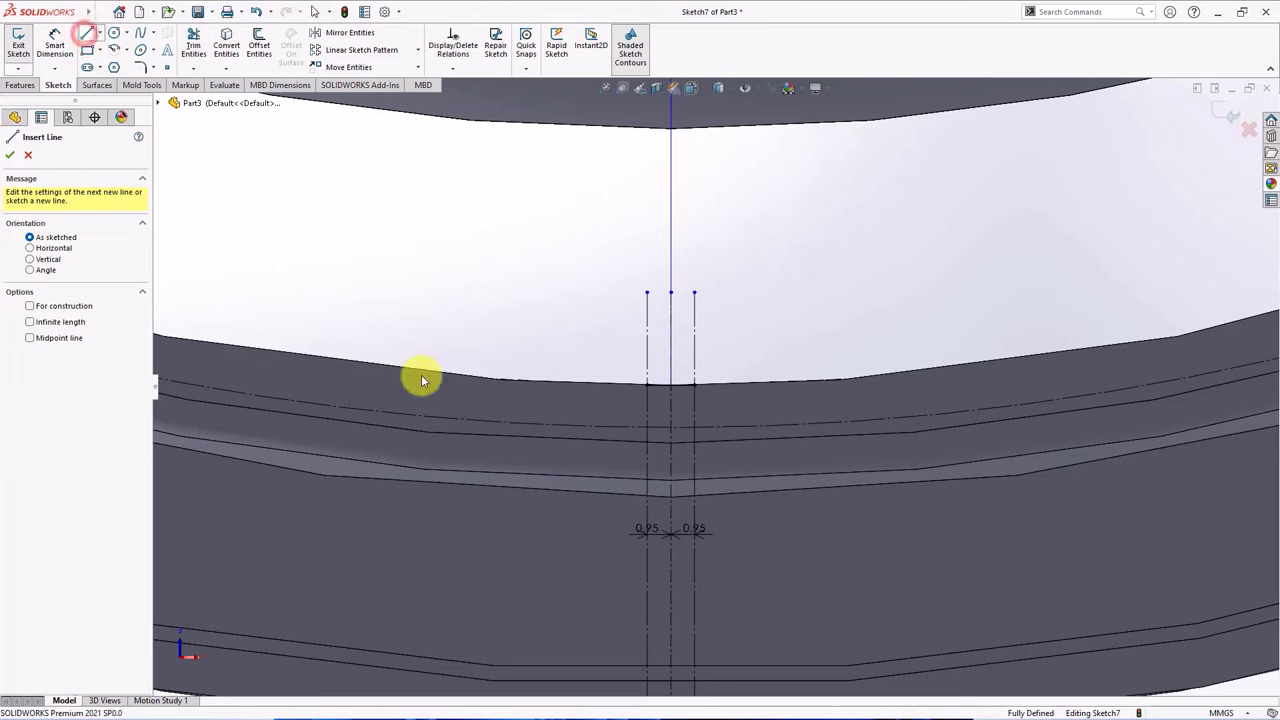
scroll(686, 429, "down", 3)
left_click(610, 322)
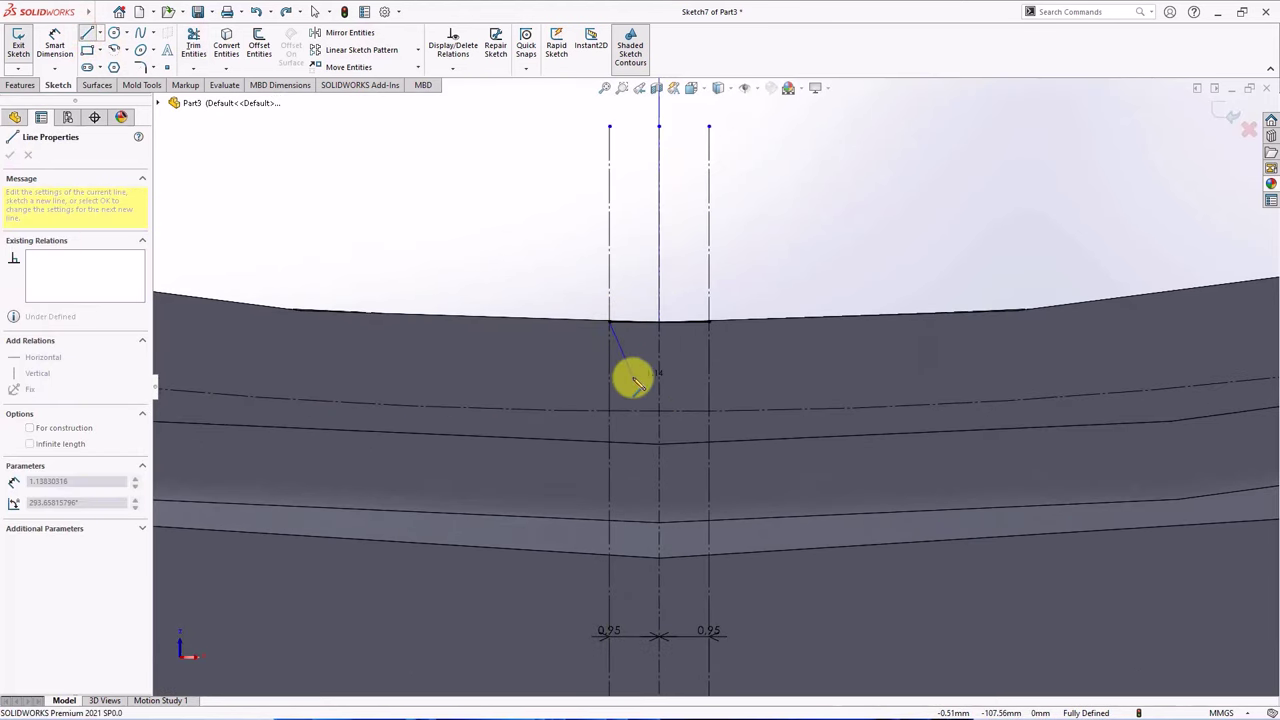
left_click(628, 383)
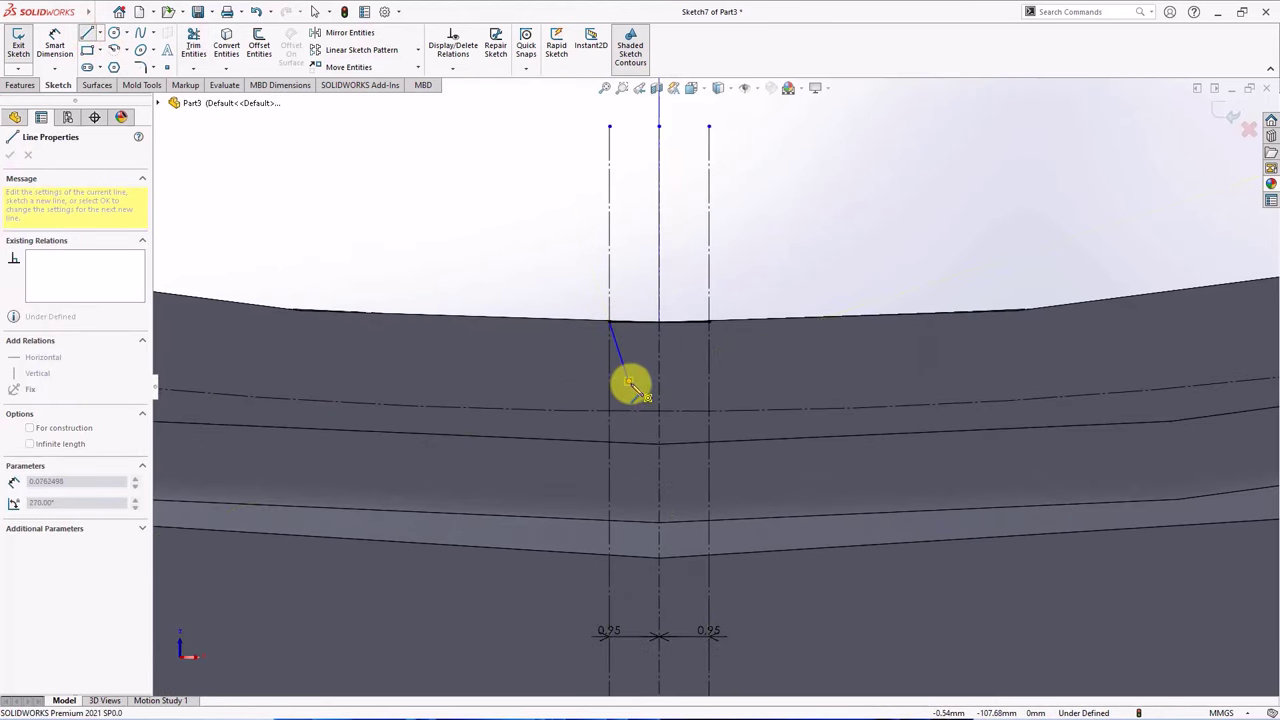
left_click(694, 381)
left_click(709, 322)
right_click(727, 332)
left_click(728, 331)
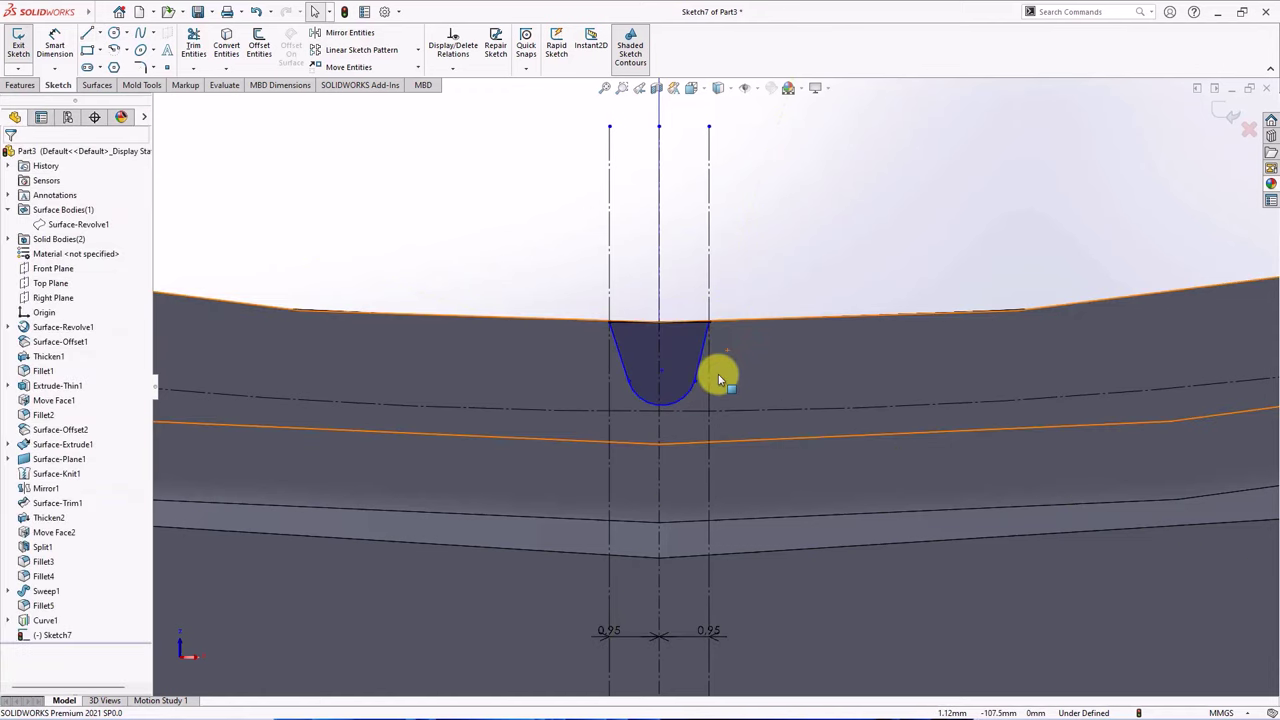
Make the bottom arc tangent to the side lines and the two side lines equal.
scroll(718, 380, "down", 3)
left_click(718, 372)
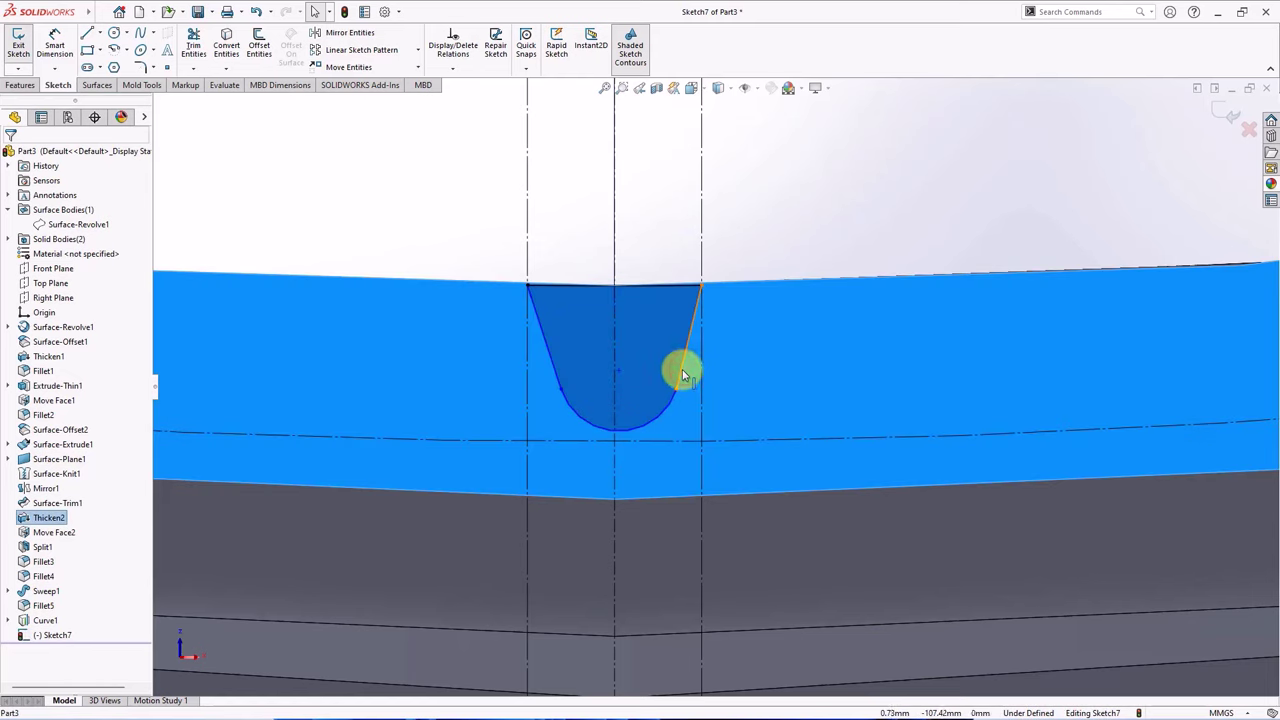
left_click(765, 249)
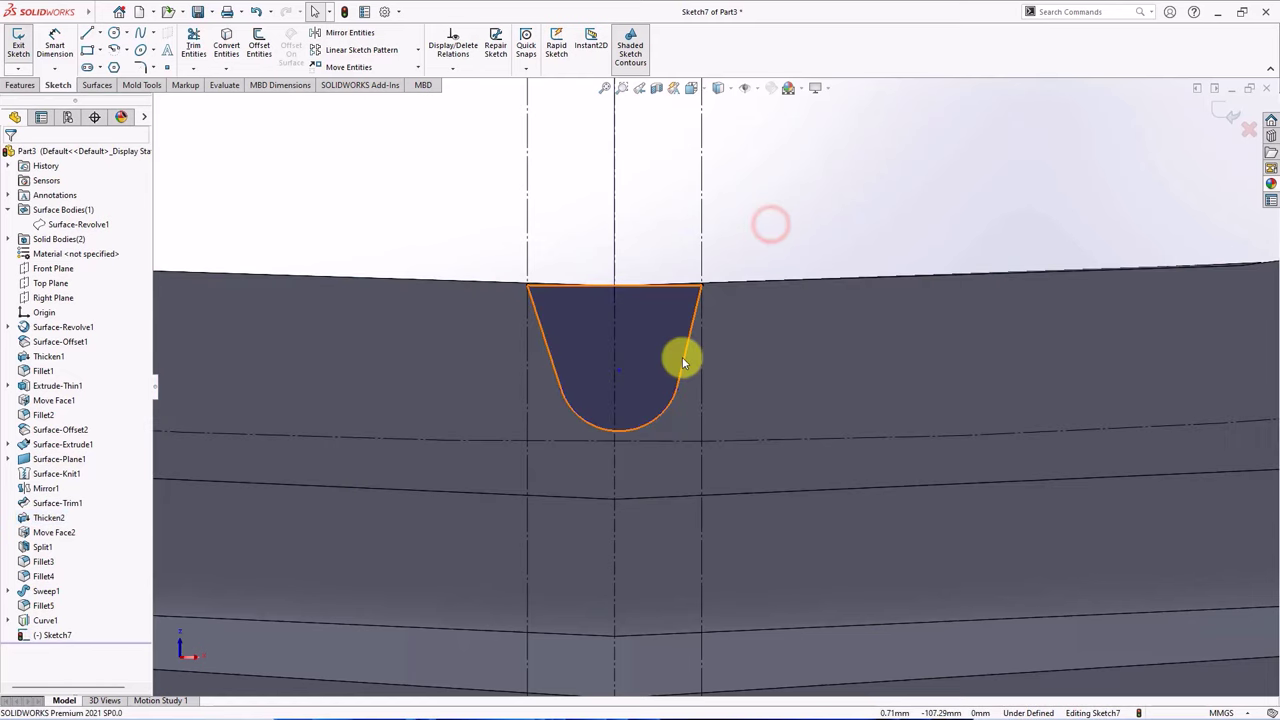
left_click(678, 378)
left_click(687, 345, "ctrl")
left_click(710, 344)
left_click(557, 371)
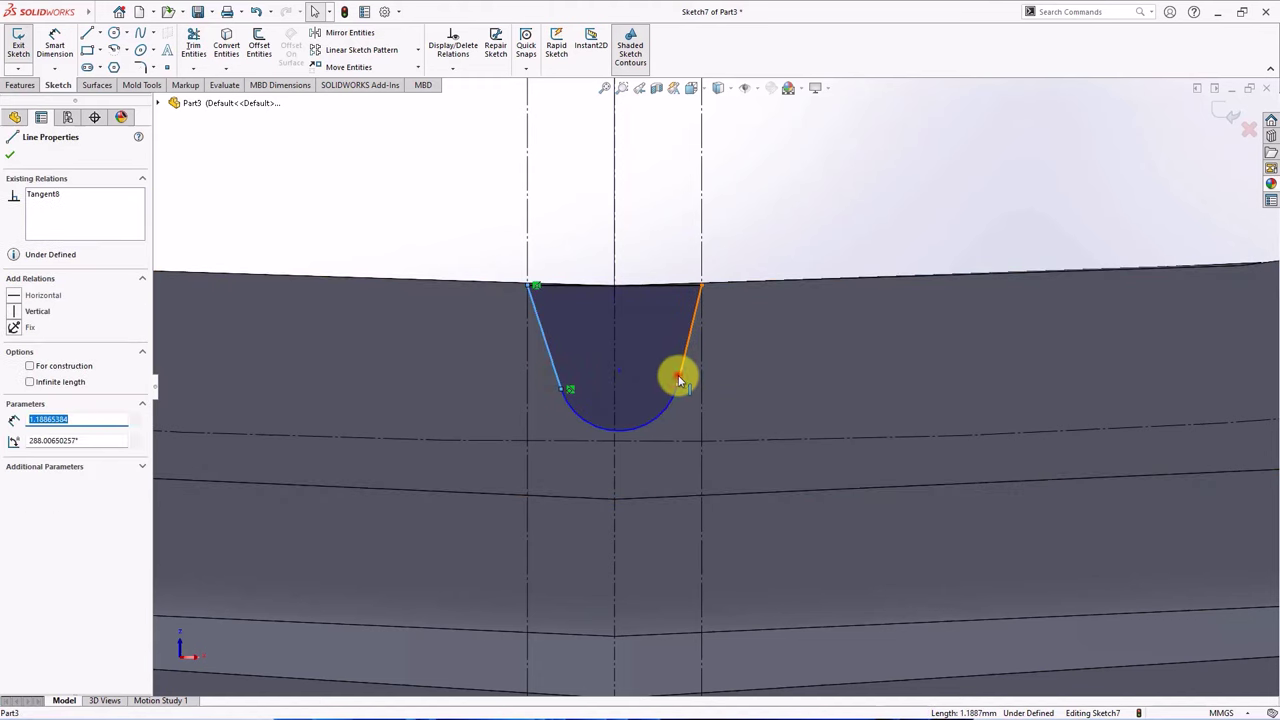
left_click(678, 371, "ctrl")
left_click(817, 318)
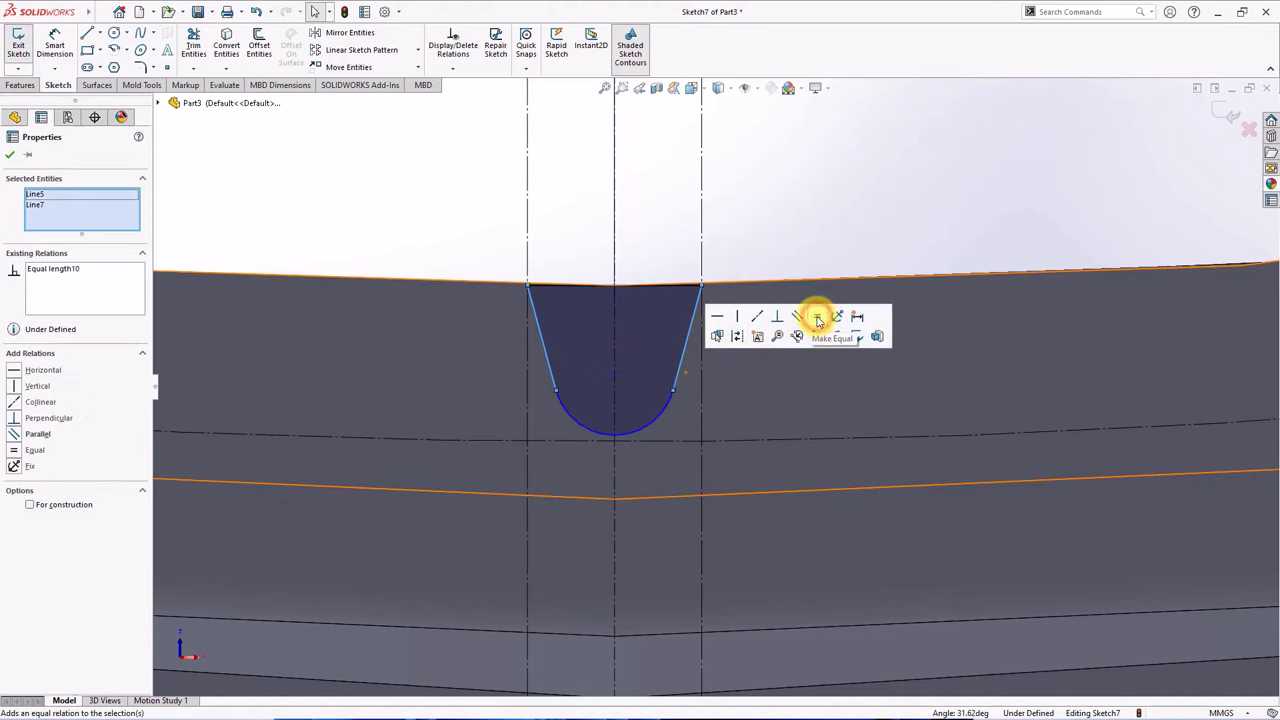
left_click(646, 431)
left_click(640, 440, "ctrl")
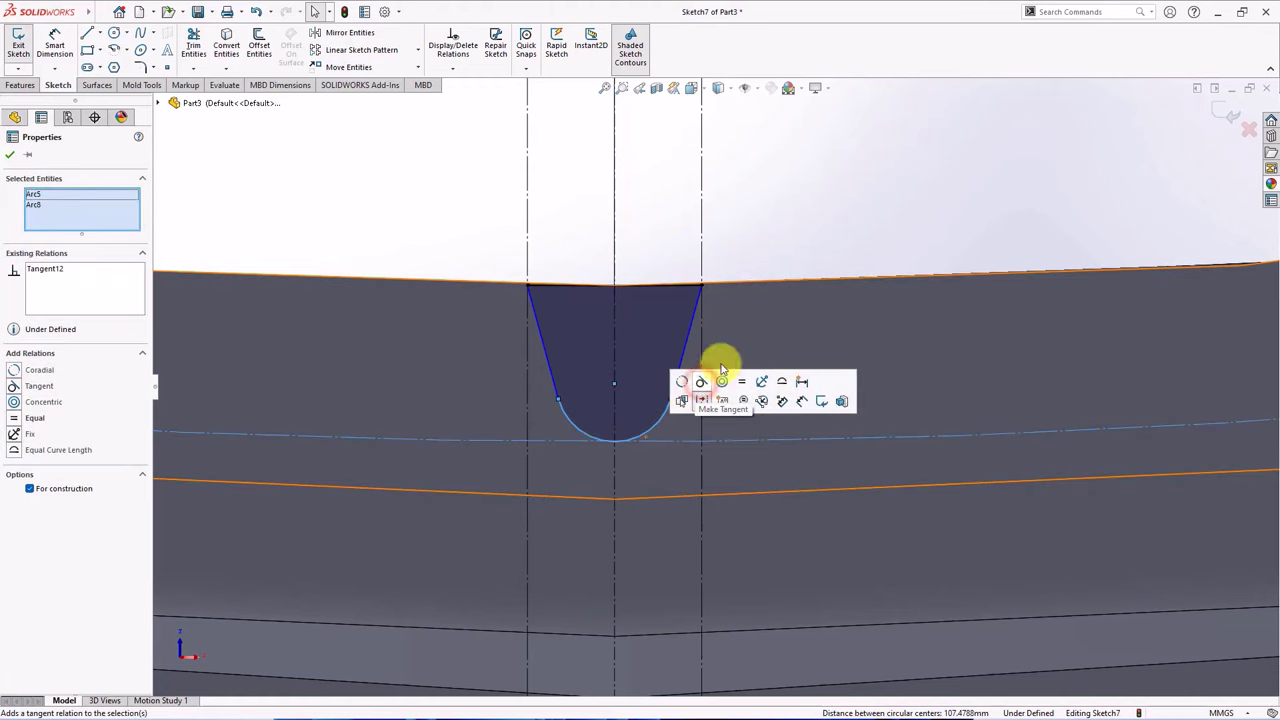
left_click(797, 243)
Dimension the bottom arc with a radius of 0.80.
left_click(55, 45)
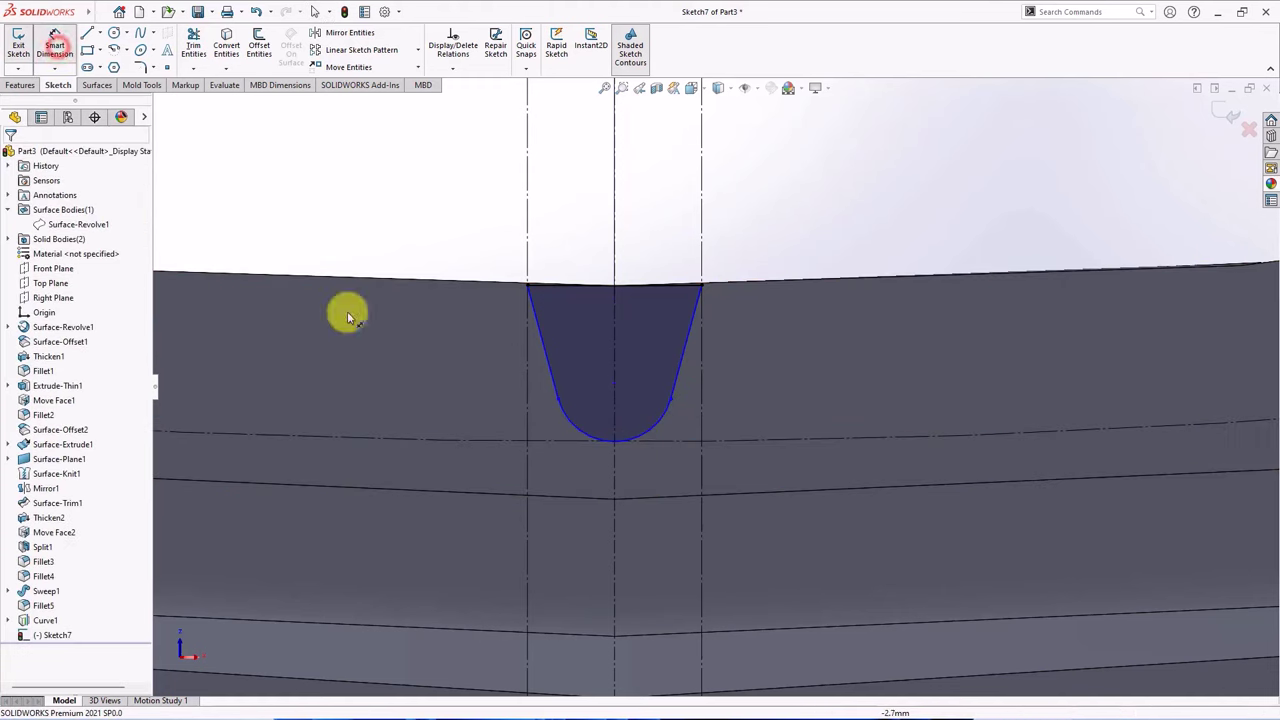
left_click(563, 420)
left_click(549, 540)
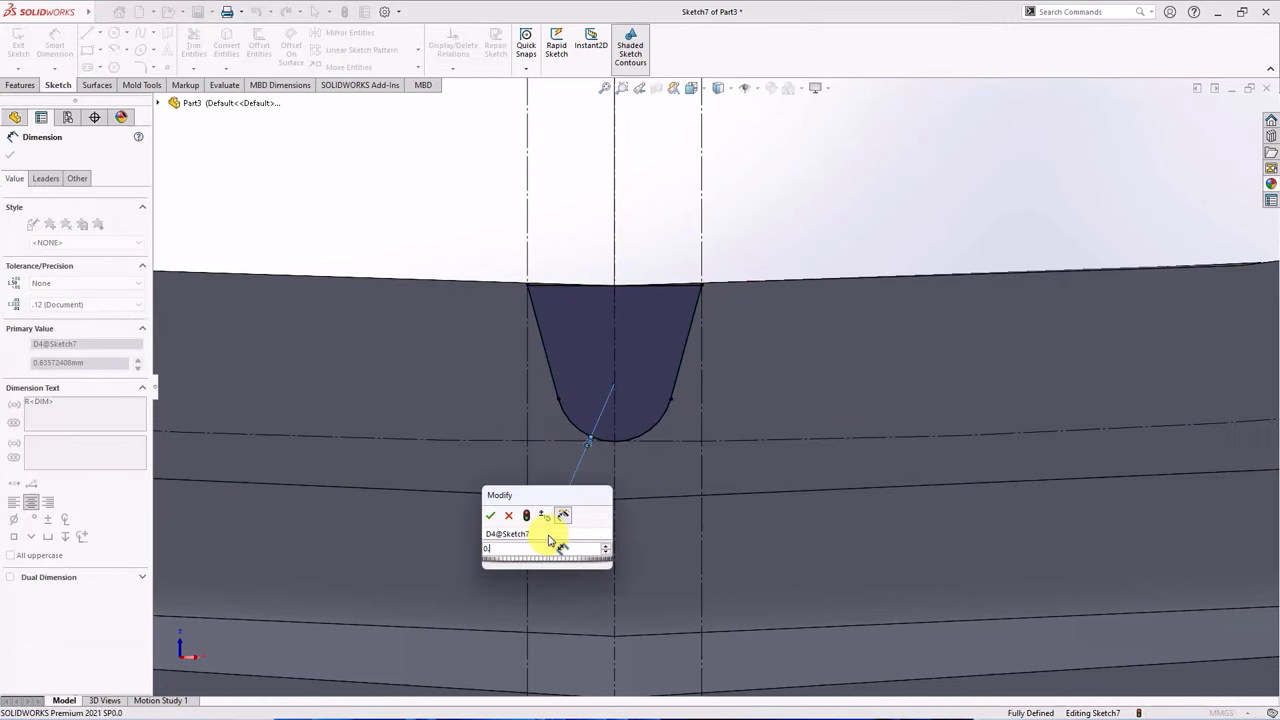
left_click(497, 515)
left_click(792, 244)
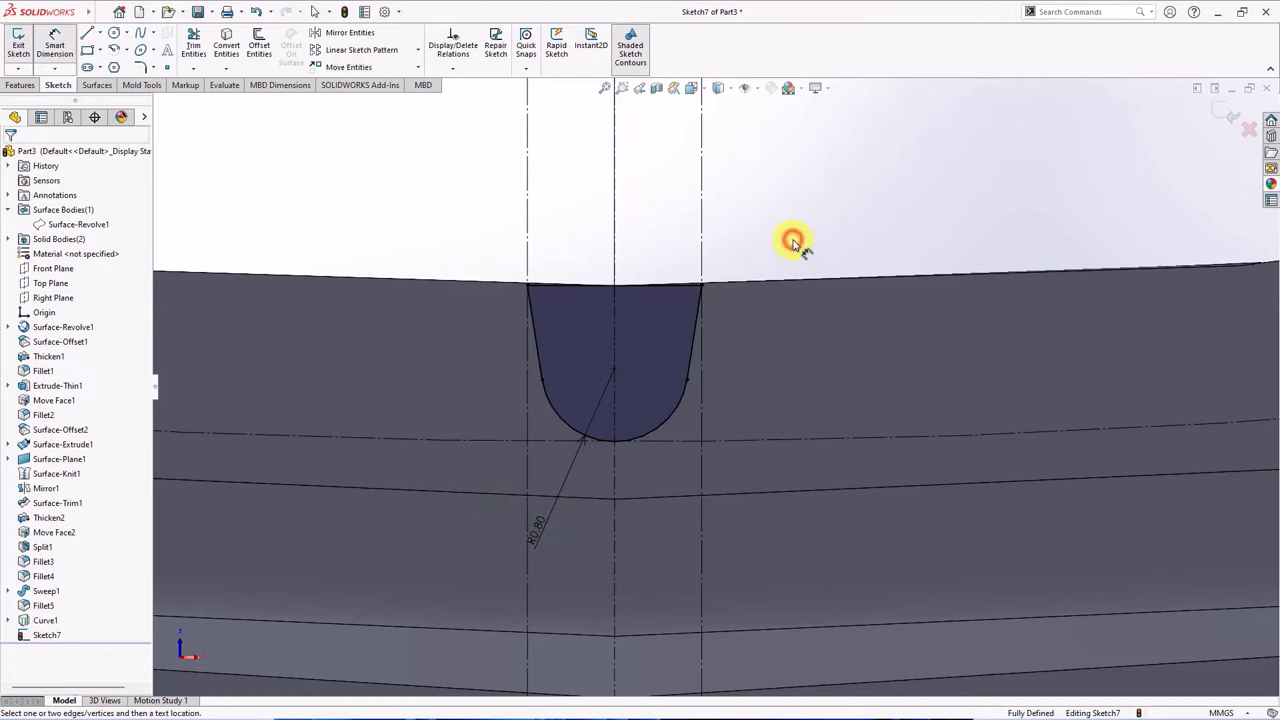
Offset the profile's top edge 0.30 mm.
left_click(268, 58)
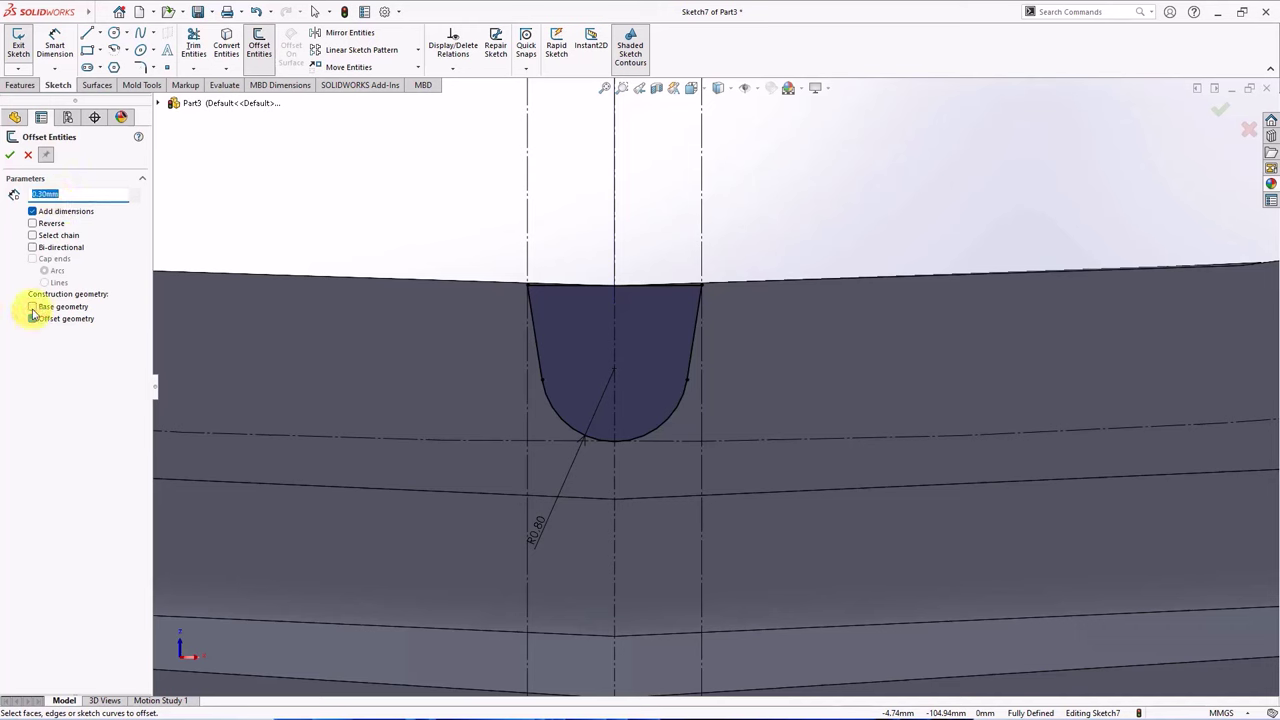
left_click(643, 289)
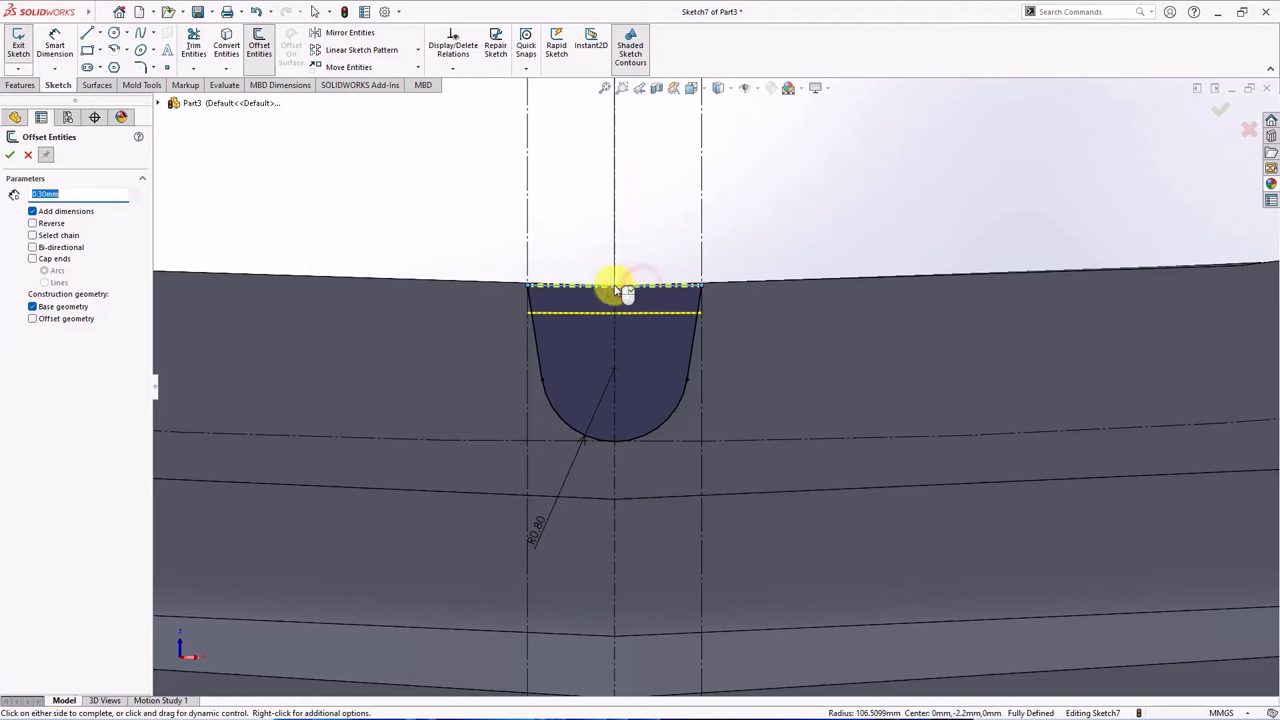
left_click(11, 156)
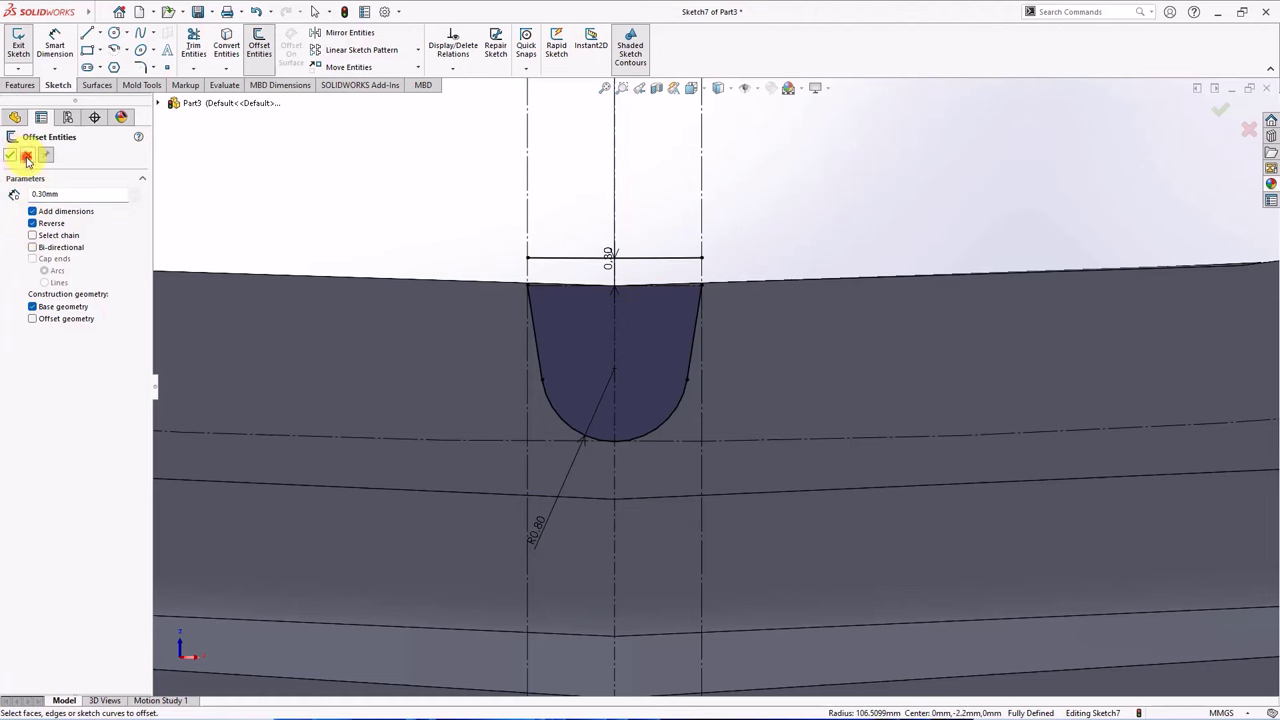
left_click(27, 158)
Corner-trim the left and right slanted sides to meet the offset line.
left_click(193, 47)
left_click(22, 285)
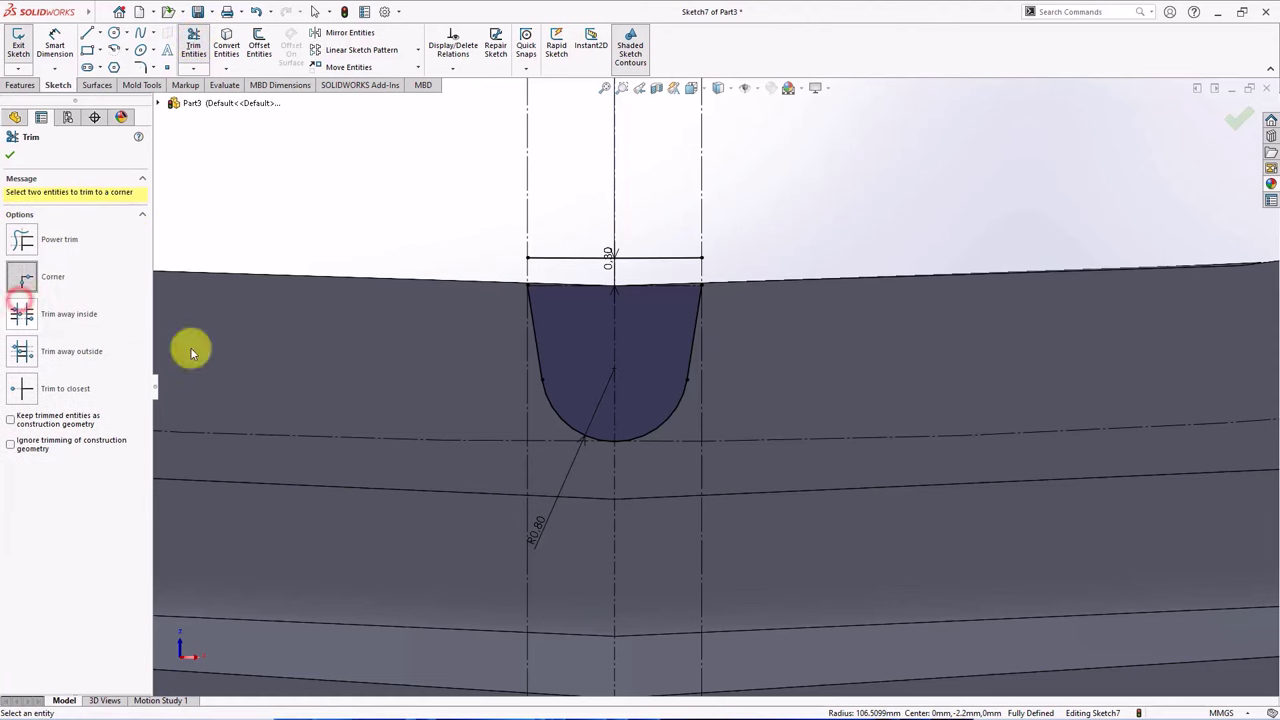
left_click(532, 319)
left_click(547, 263)
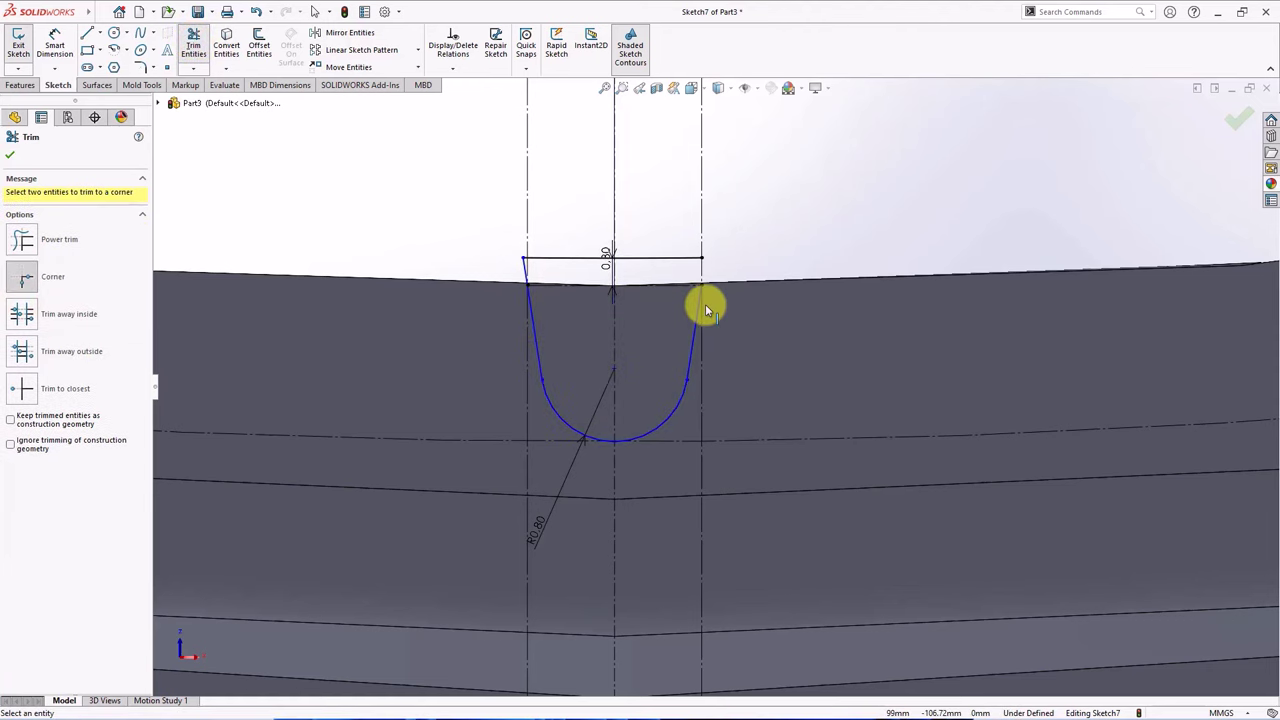
left_click(692, 261)
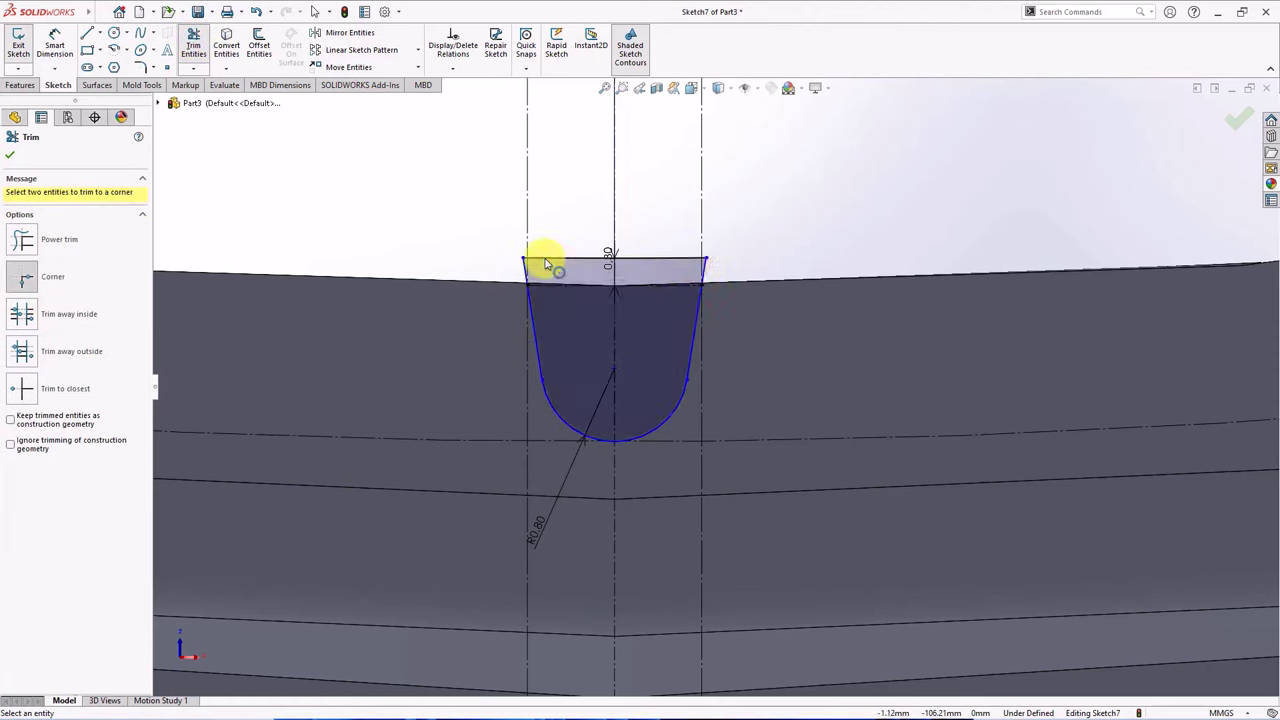
left_click(12, 157)
Add Coincident/Tangent relations between each side line and its top corner point.
left_click(531, 322)
left_click(538, 289, "ctrl")
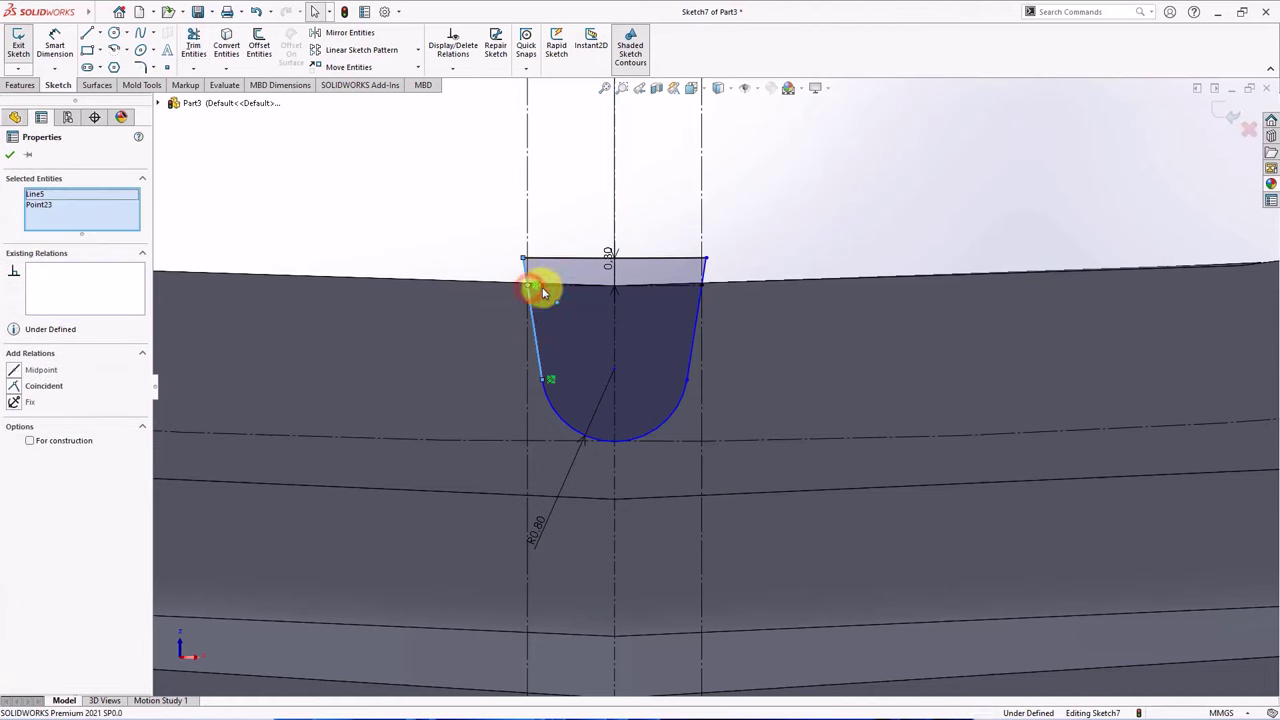
left_click(588, 229)
left_click(695, 315)
left_click(706, 288)
left_click(703, 305, "ctrl")
left_click(755, 220)
left_click(751, 165)
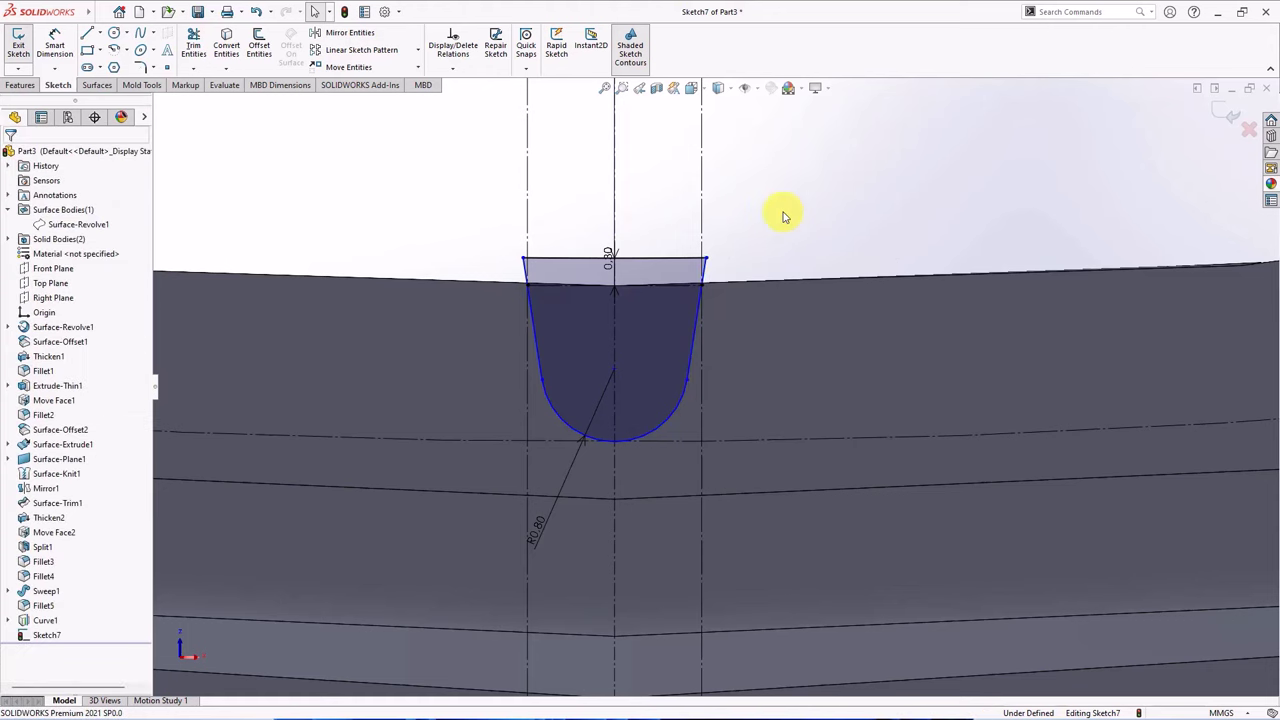
Make the two top corner points horizontal, fully defining the profile.
left_click(687, 380)
left_click(540, 379, "ctrl")
left_click(580, 319)
scroll(823, 203, "up", 3)
middle_click_drag(823, 203, 908, 375)
Set up a sweep of Sketch7 along Curve1, comparing profile orientations and keeping the first.
scroll(908, 375, "down", 2)
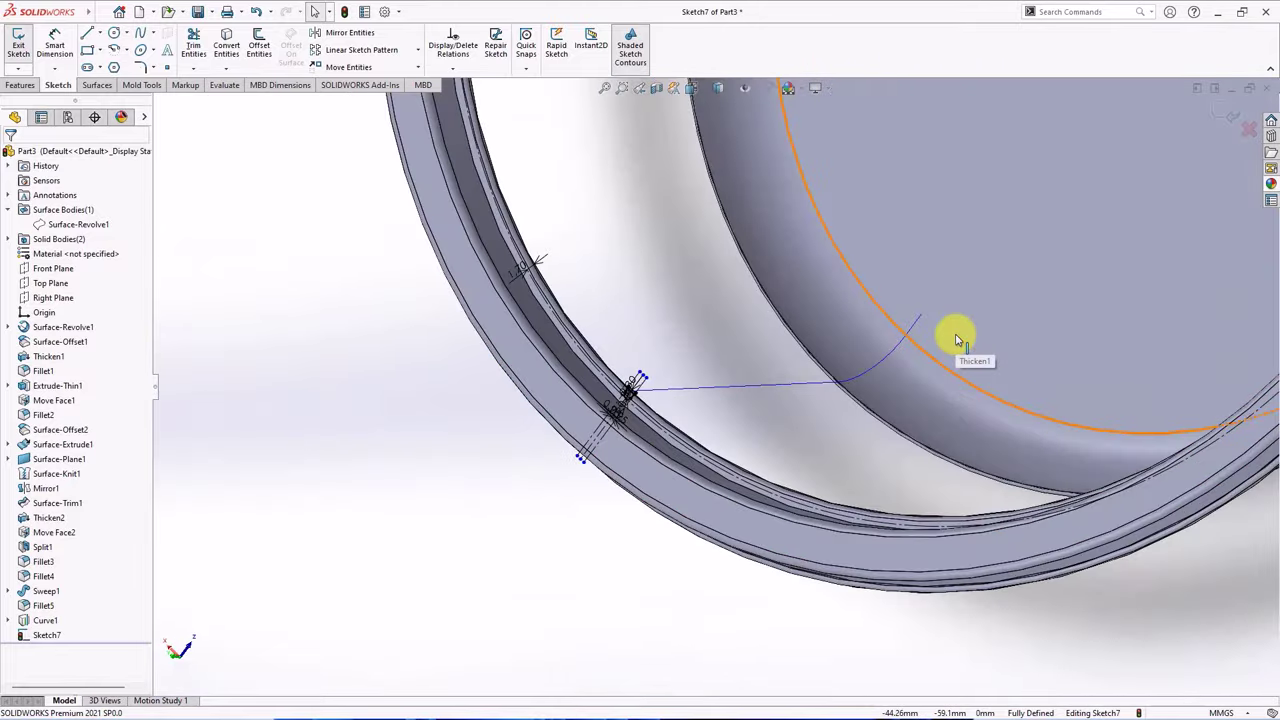
left_click(1224, 113)
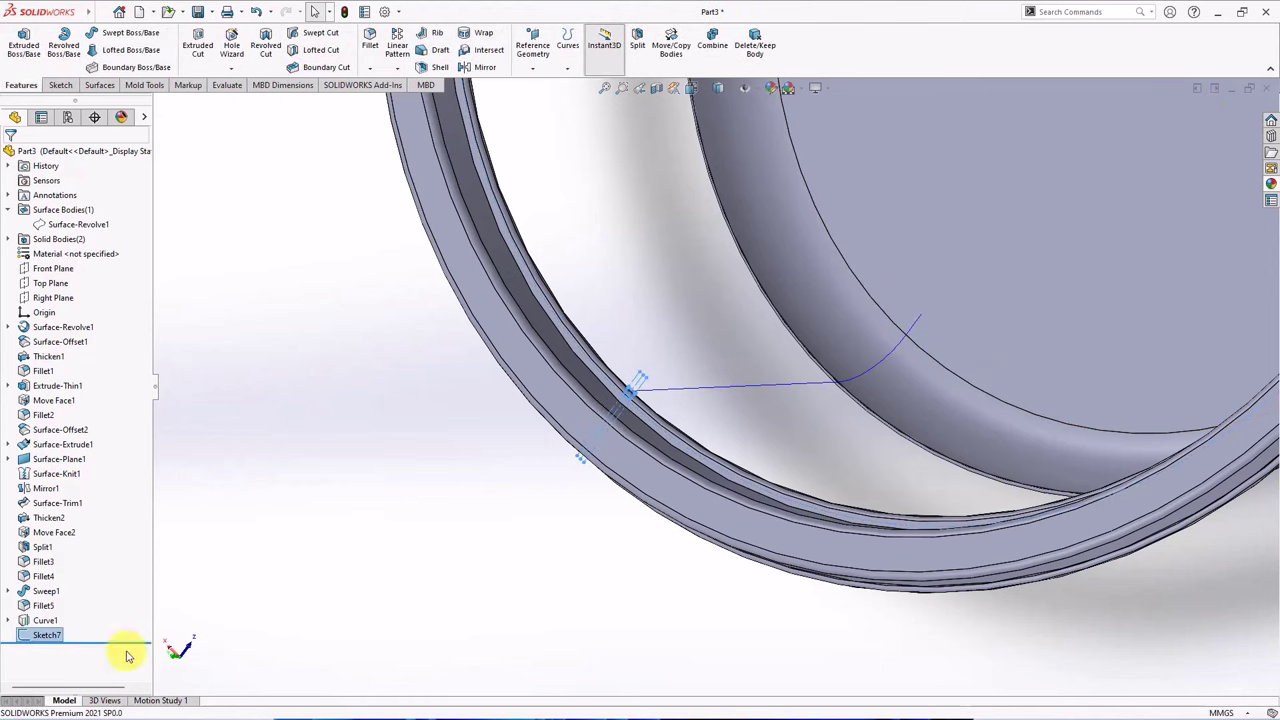
left_click(112, 33)
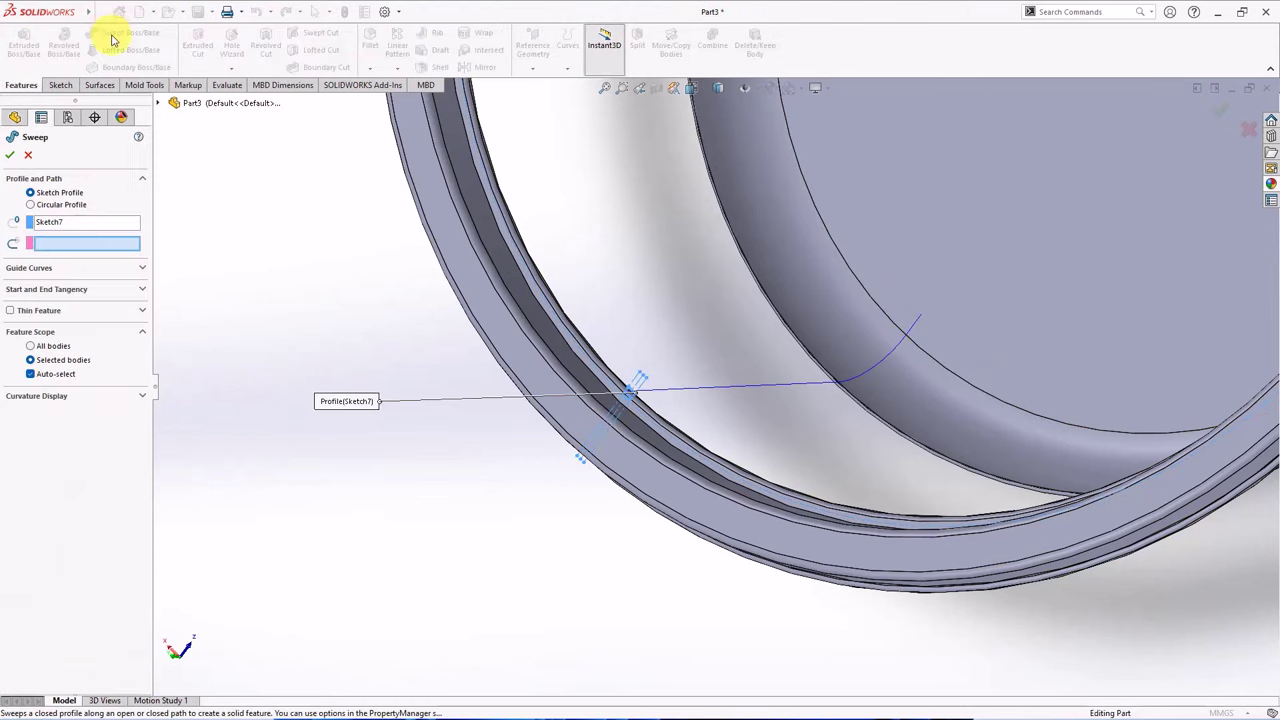
left_click(733, 389)
middle_click_drag(731, 414, 620, 350)
scroll(762, 527, "down", 2)
scroll(762, 527, "down", 3)
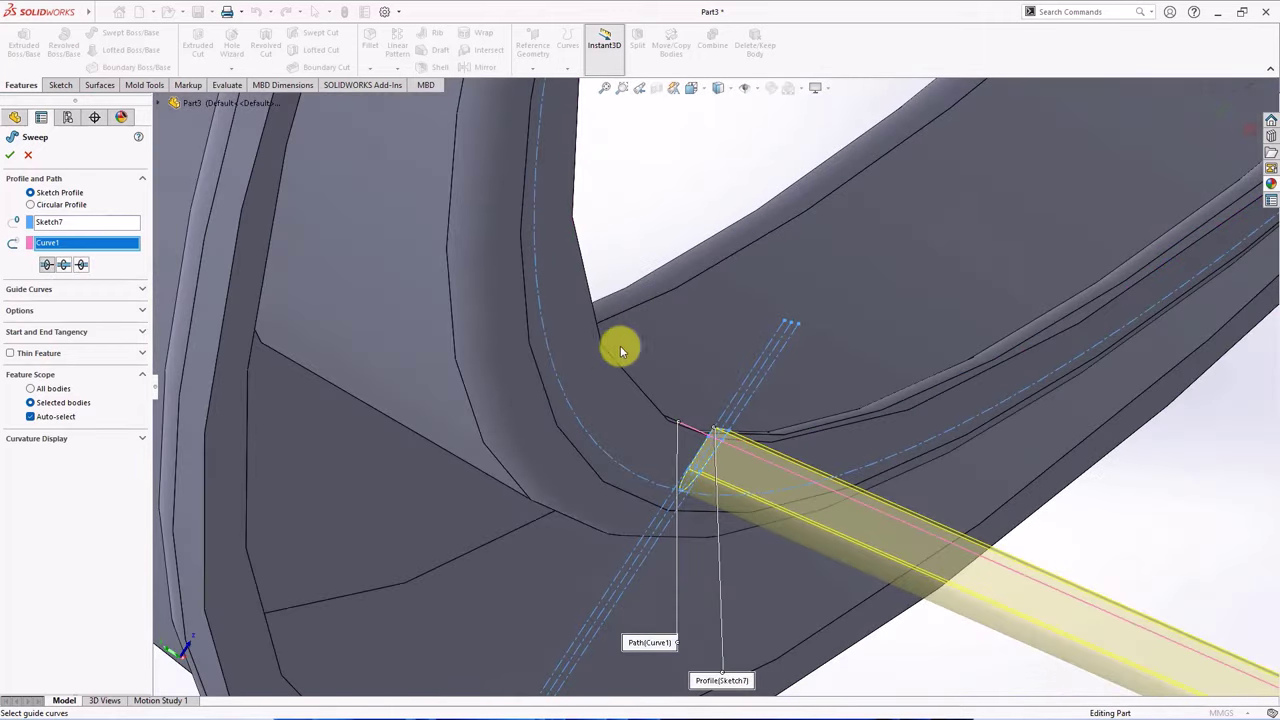
left_click(65, 264)
left_click(81, 265)
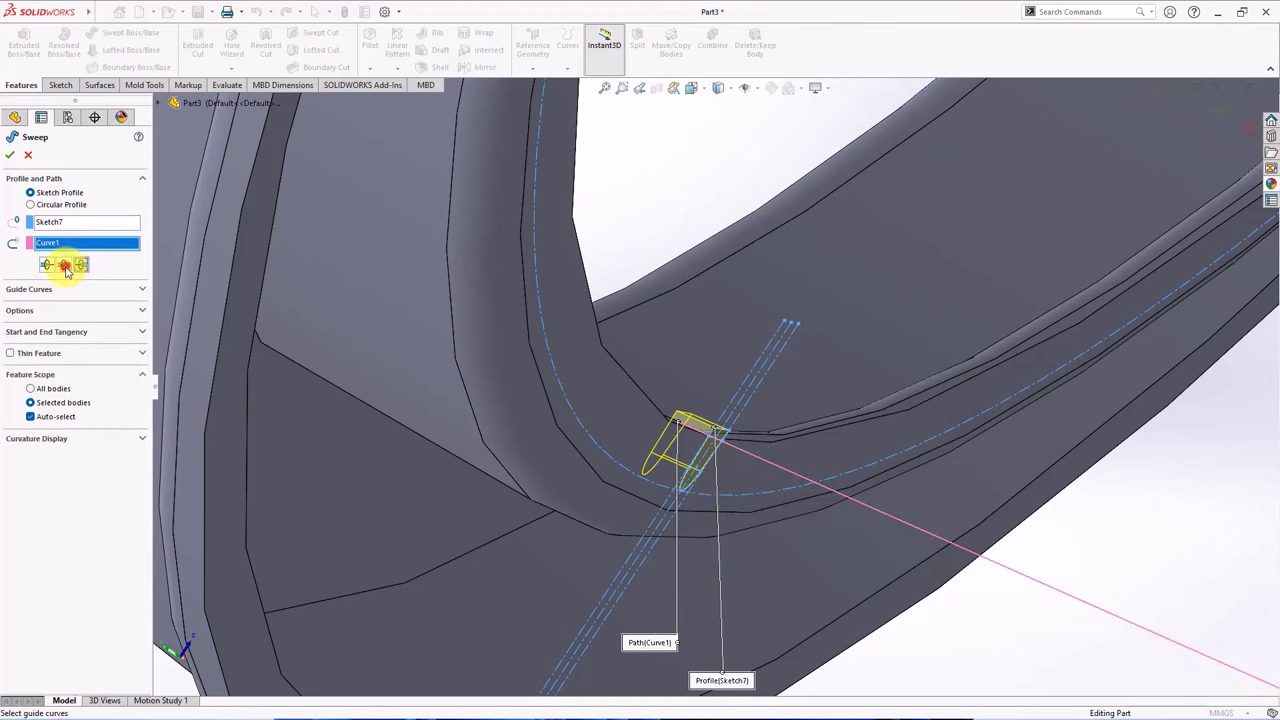
left_click(65, 264)
left_click(47, 264)
Create Sweep2, the thin strap from the rim across the base, and inspect the whole model.
scroll(905, 456, "up", 5)
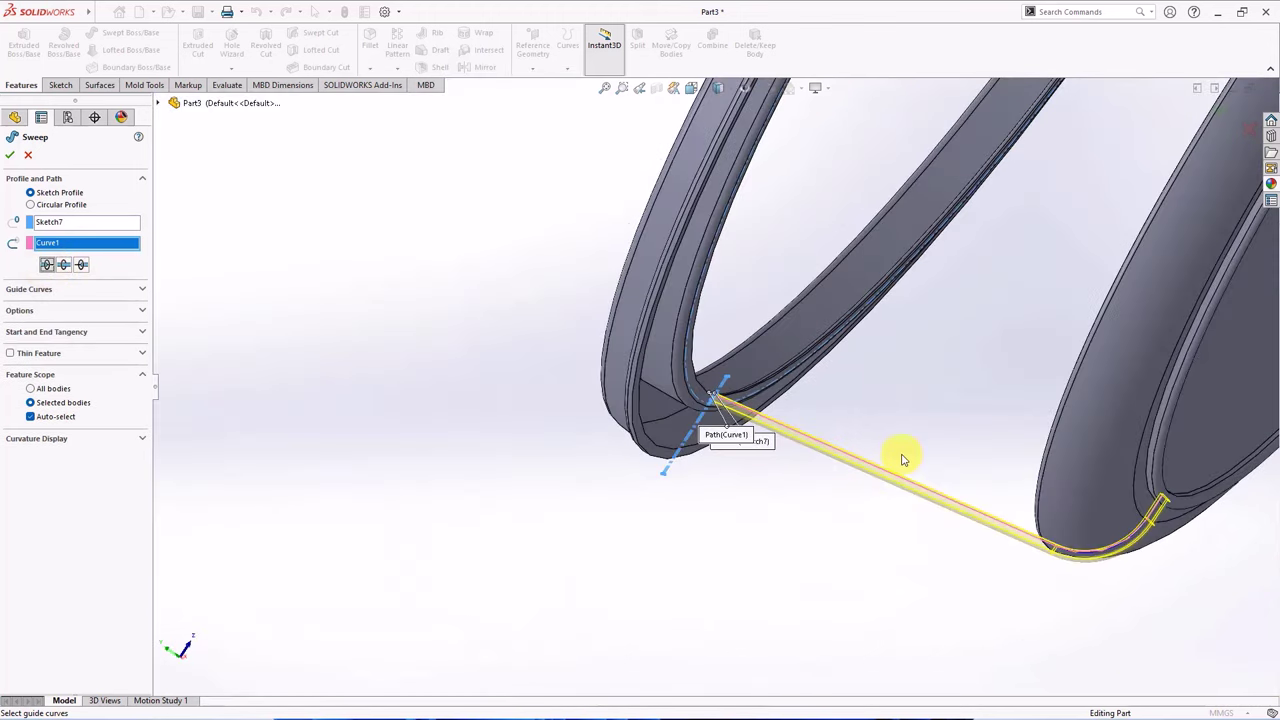
middle_click_drag(903, 460, 880, 472)
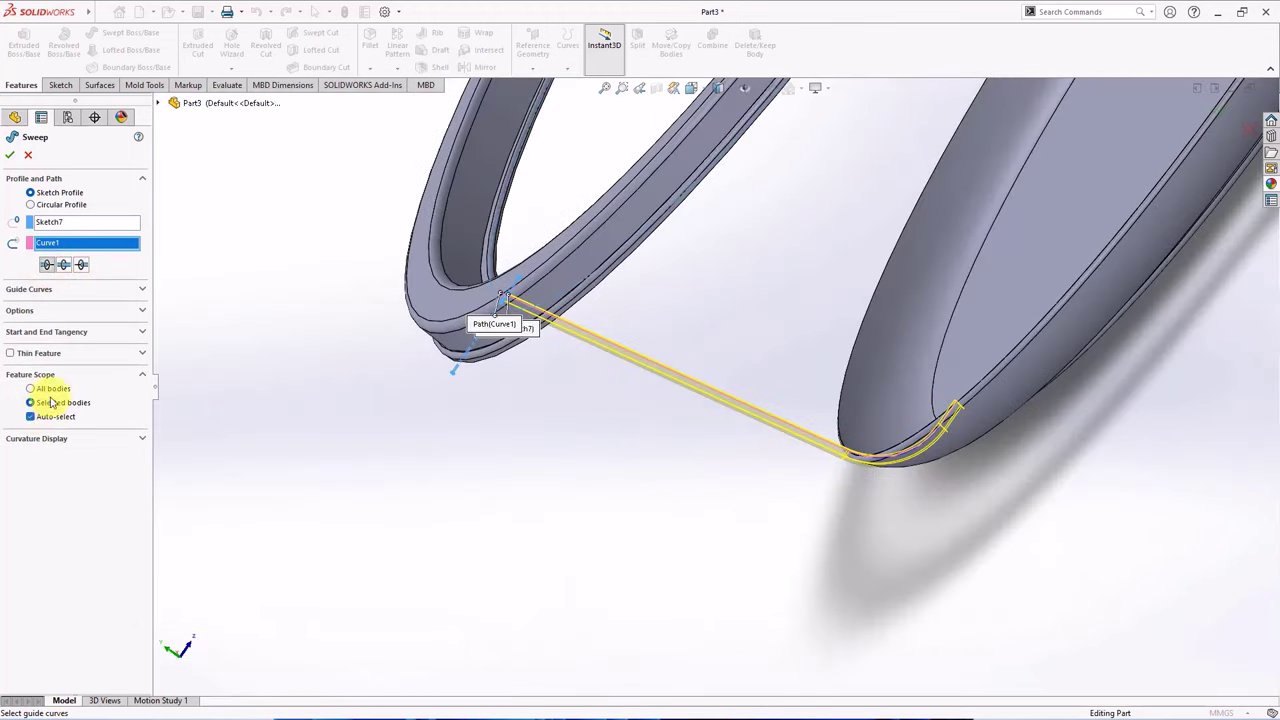
left_click(55, 311)
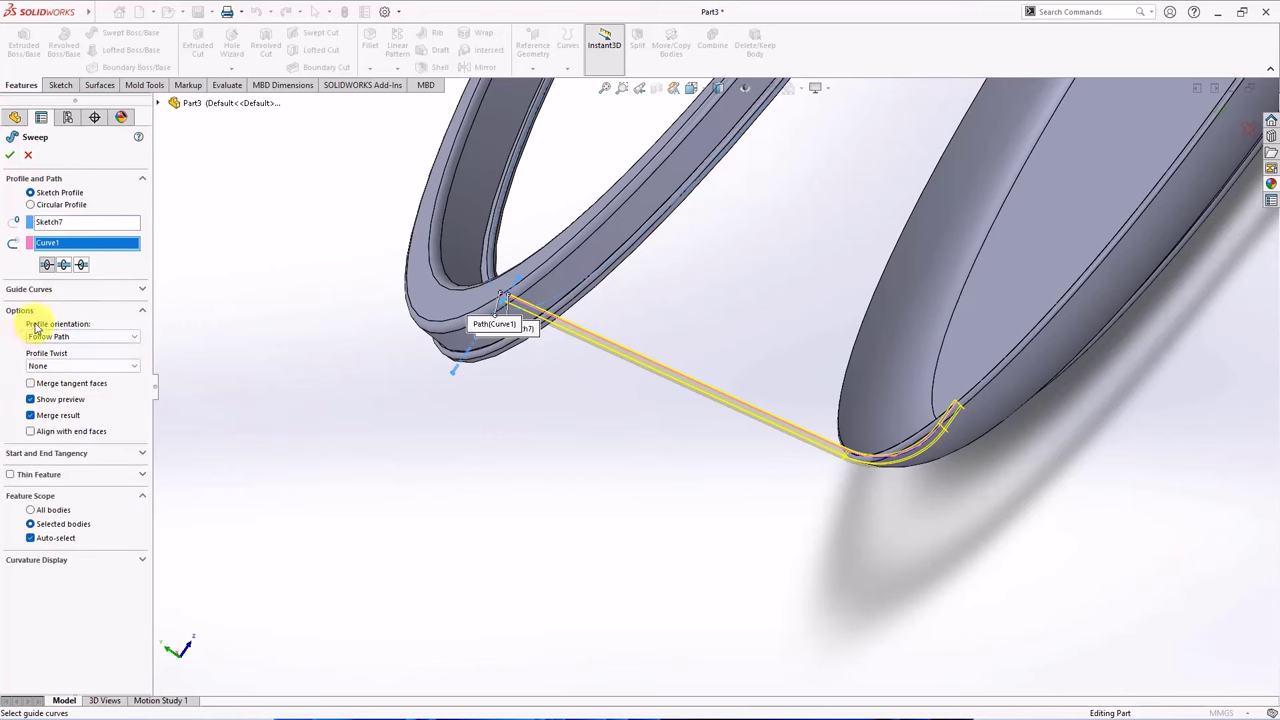
left_click(12, 155)
middle_click_drag(651, 449, 677, 286)
middle_click_drag(689, 333, 736, 401)
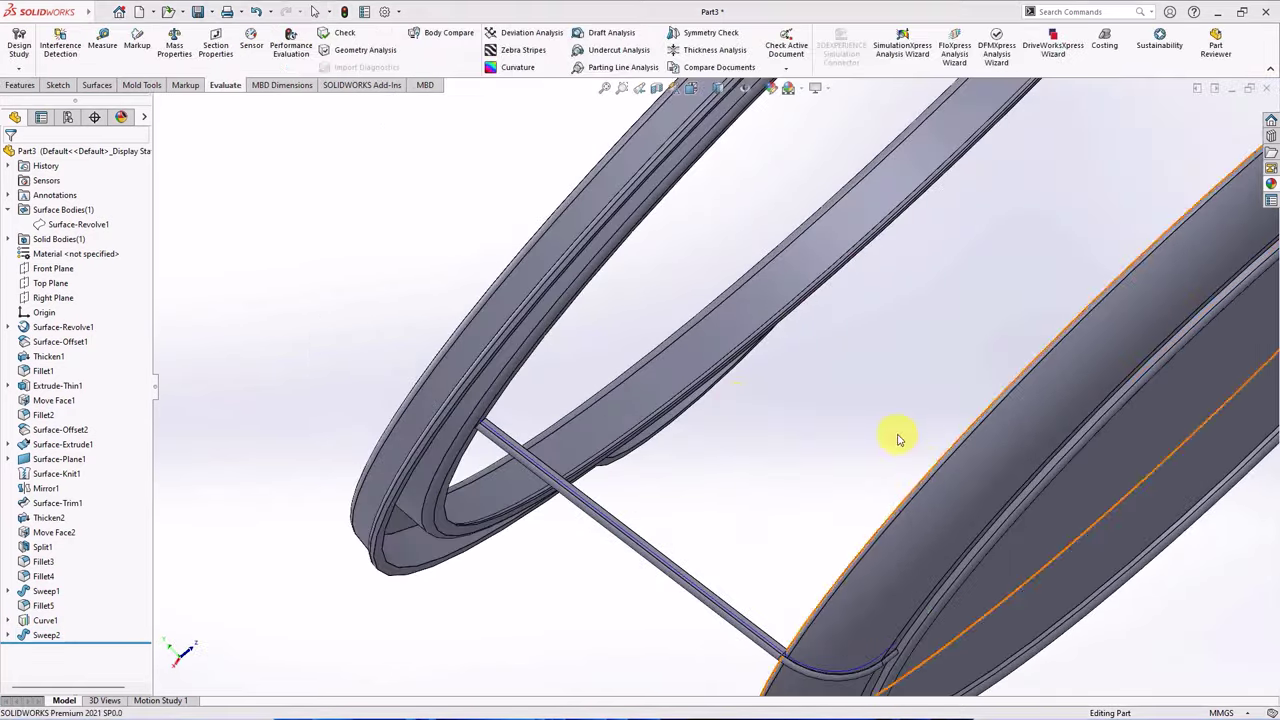
key("ctrl+7")
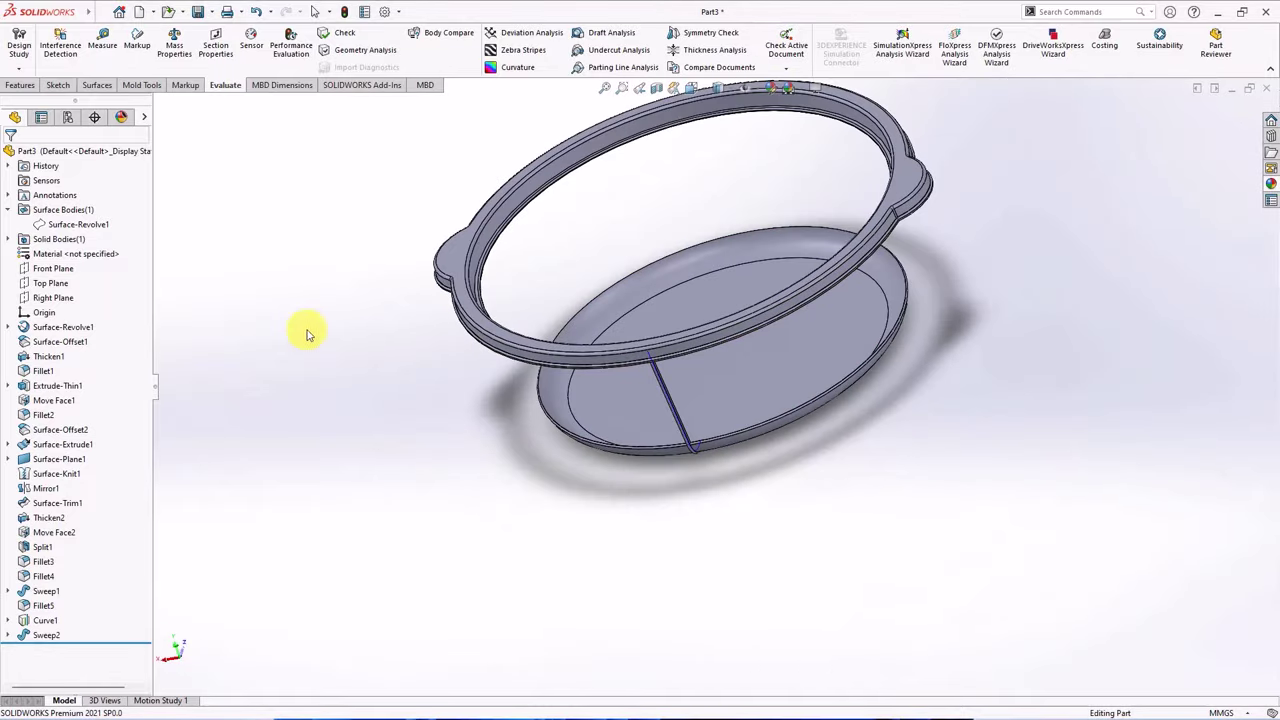
Start a Front Plane sketch and draw a vertical centerline down from the origin.
left_click(22, 275)
left_click(33, 256)
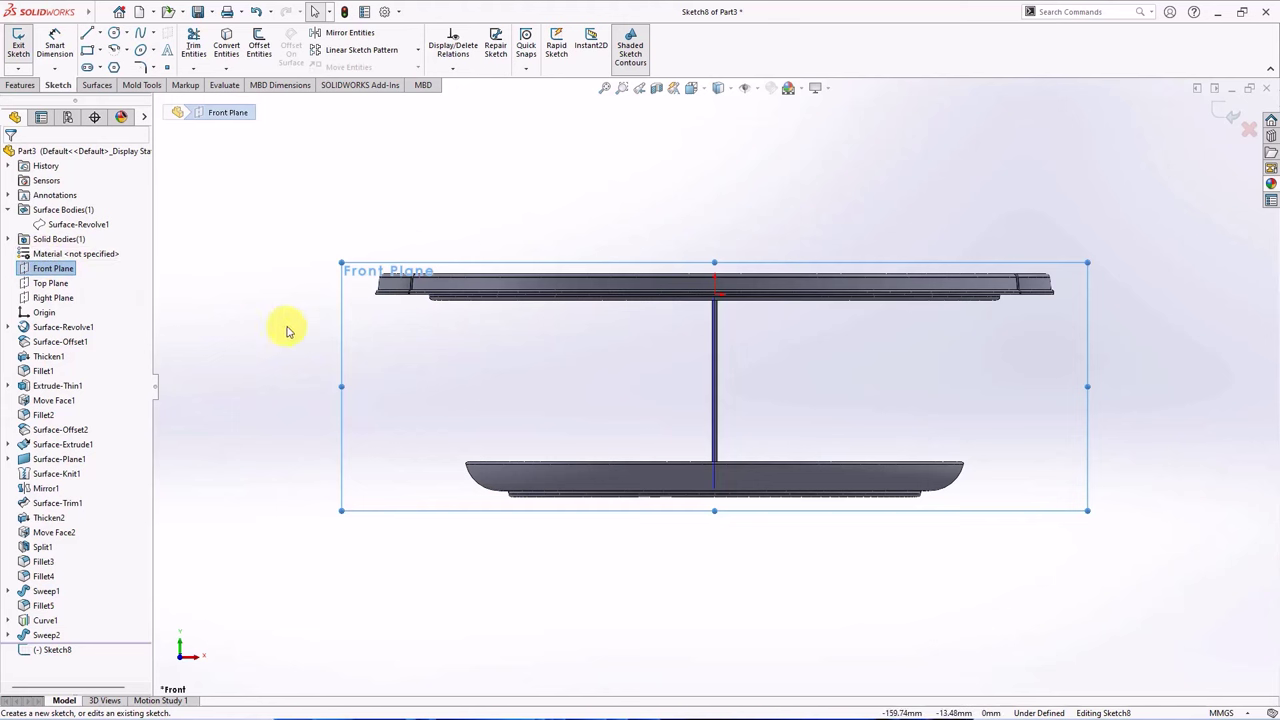
scroll(714, 329, "down", 10)
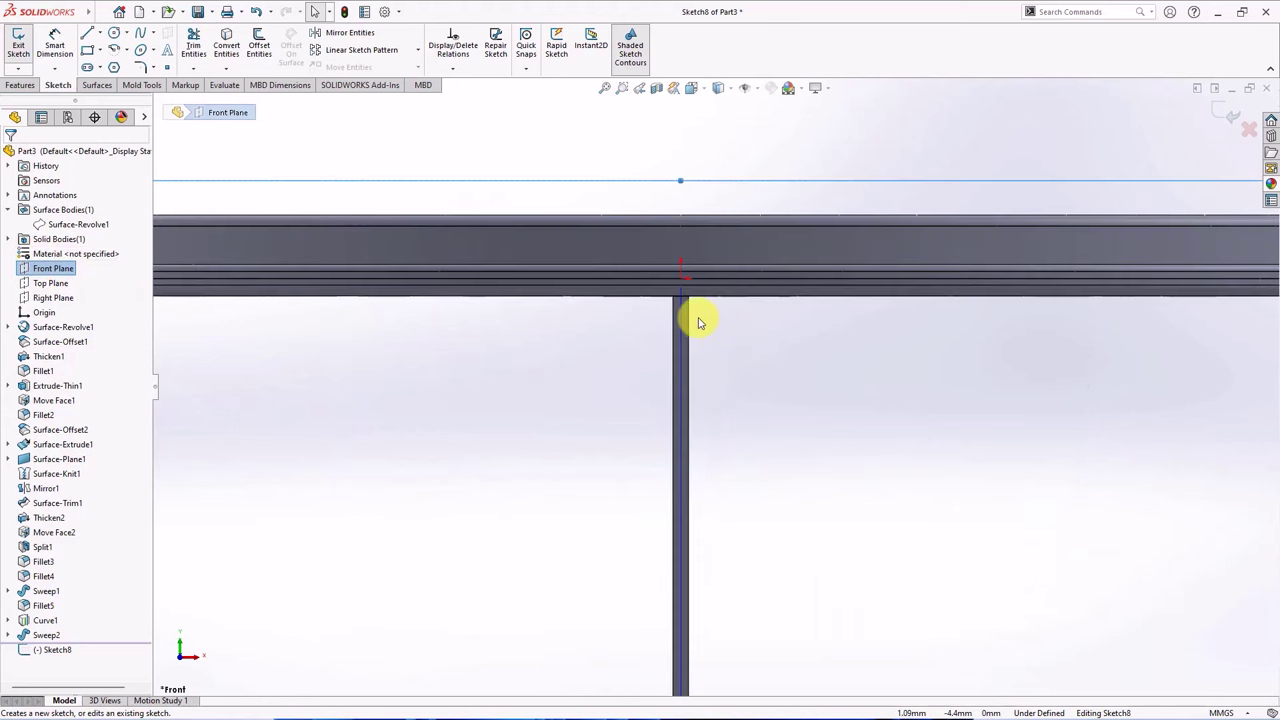
left_click(99, 33)
left_click(115, 64)
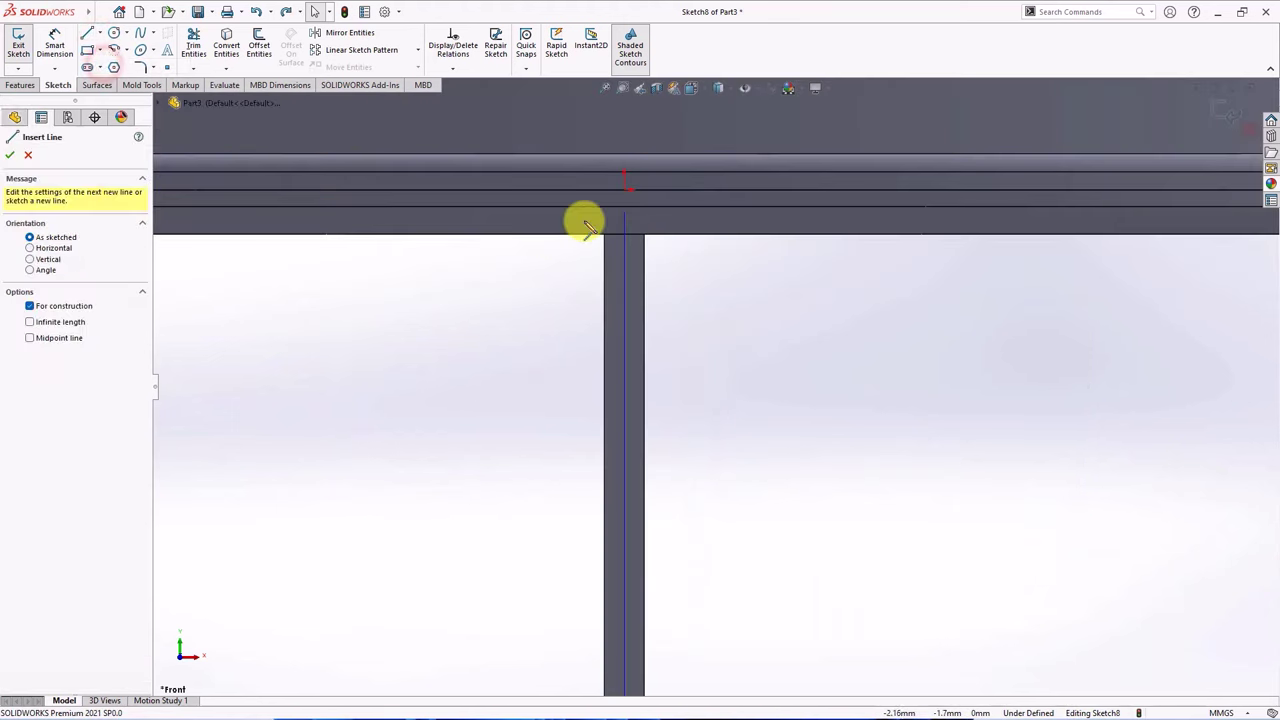
left_click(624, 191)
left_click(624, 378)
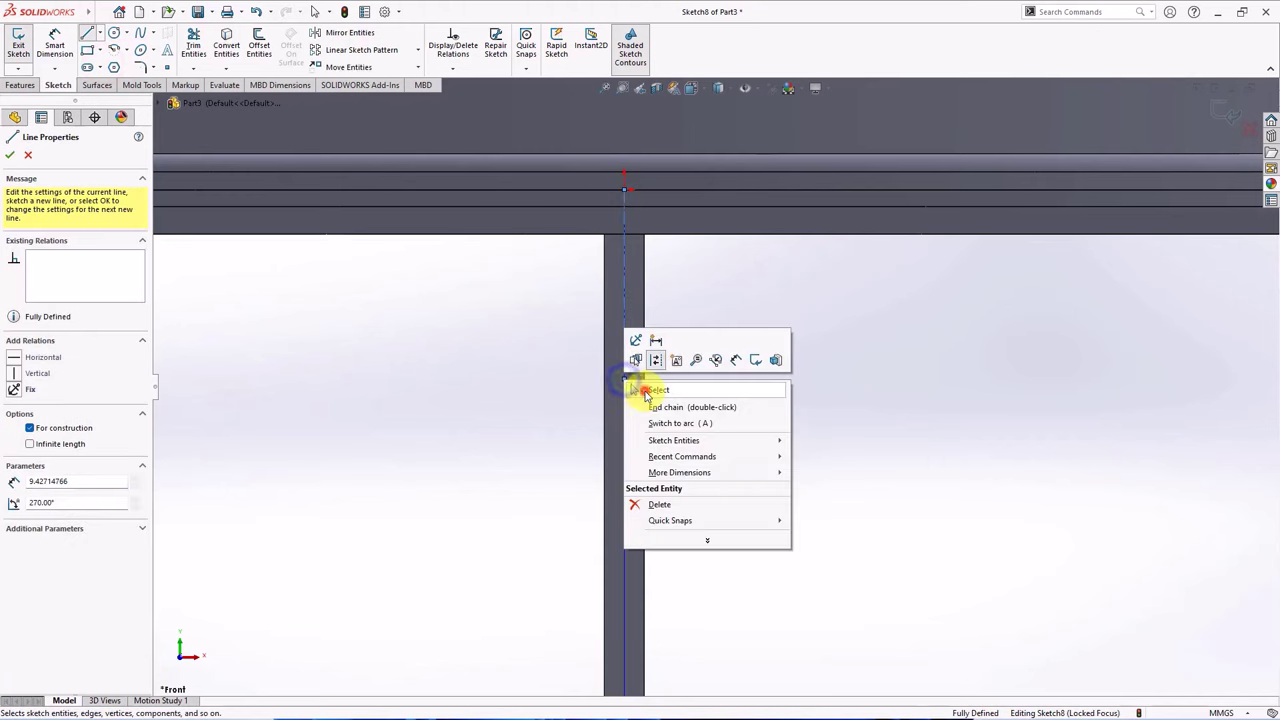
key("Escape")
Draw the half clip outline as short top, angled, vertical and angled lines.
left_click(87, 34)
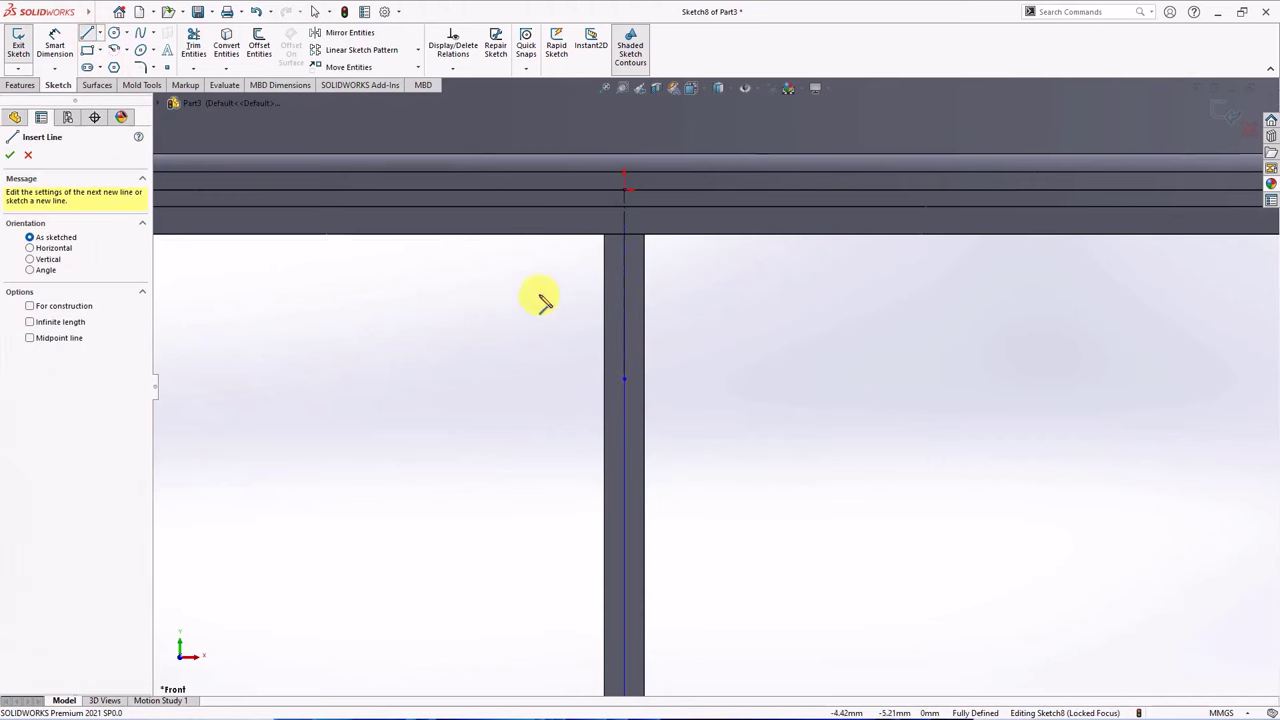
left_click(624, 280)
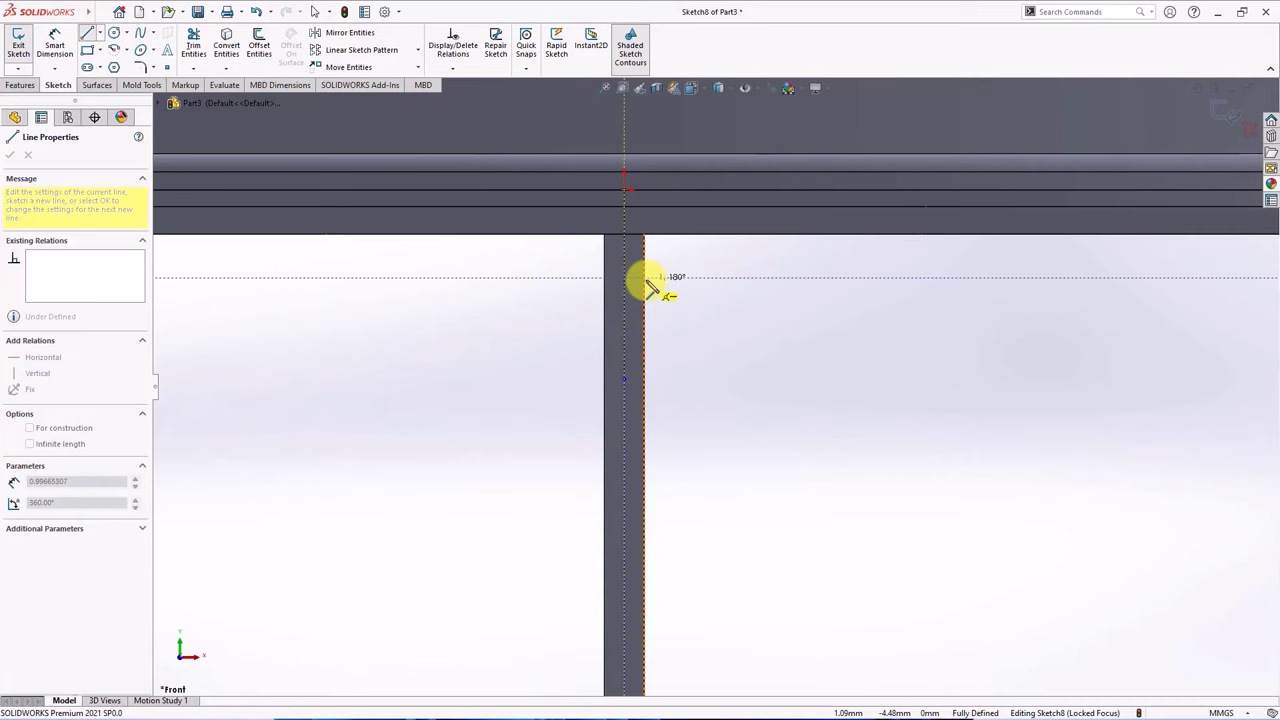
left_click(644, 277)
left_click(718, 293)
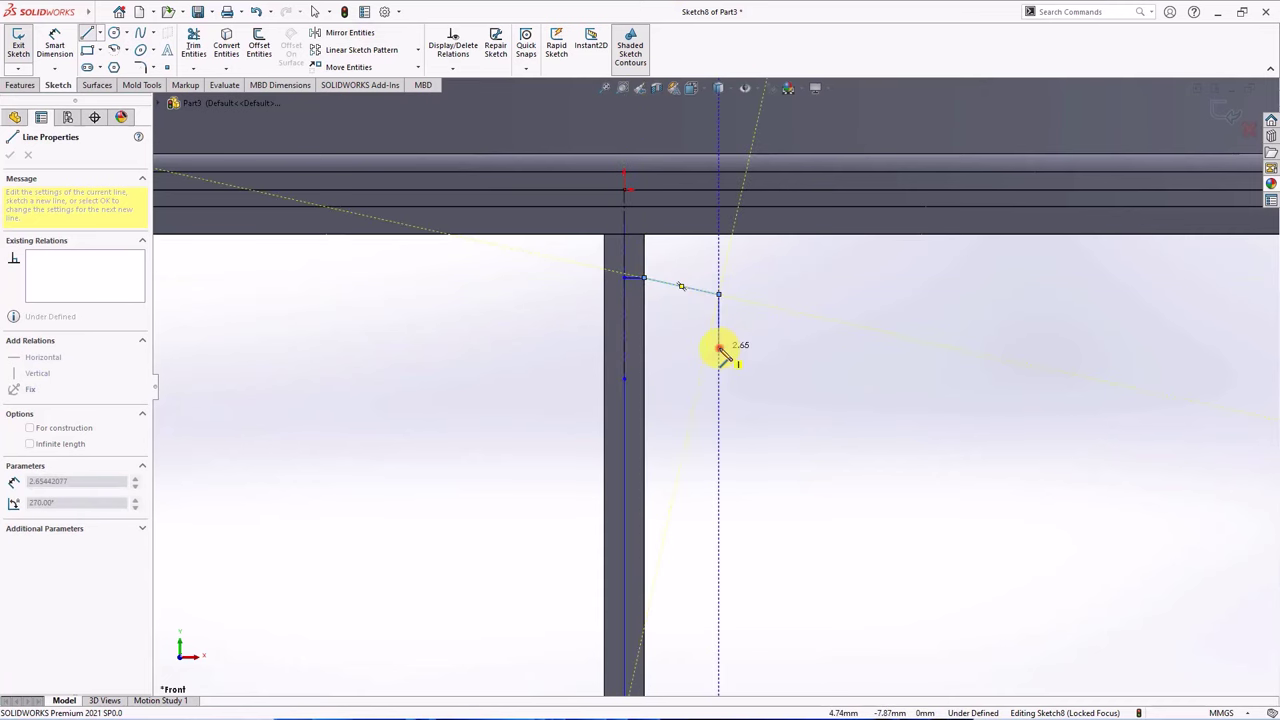
left_click(718, 347)
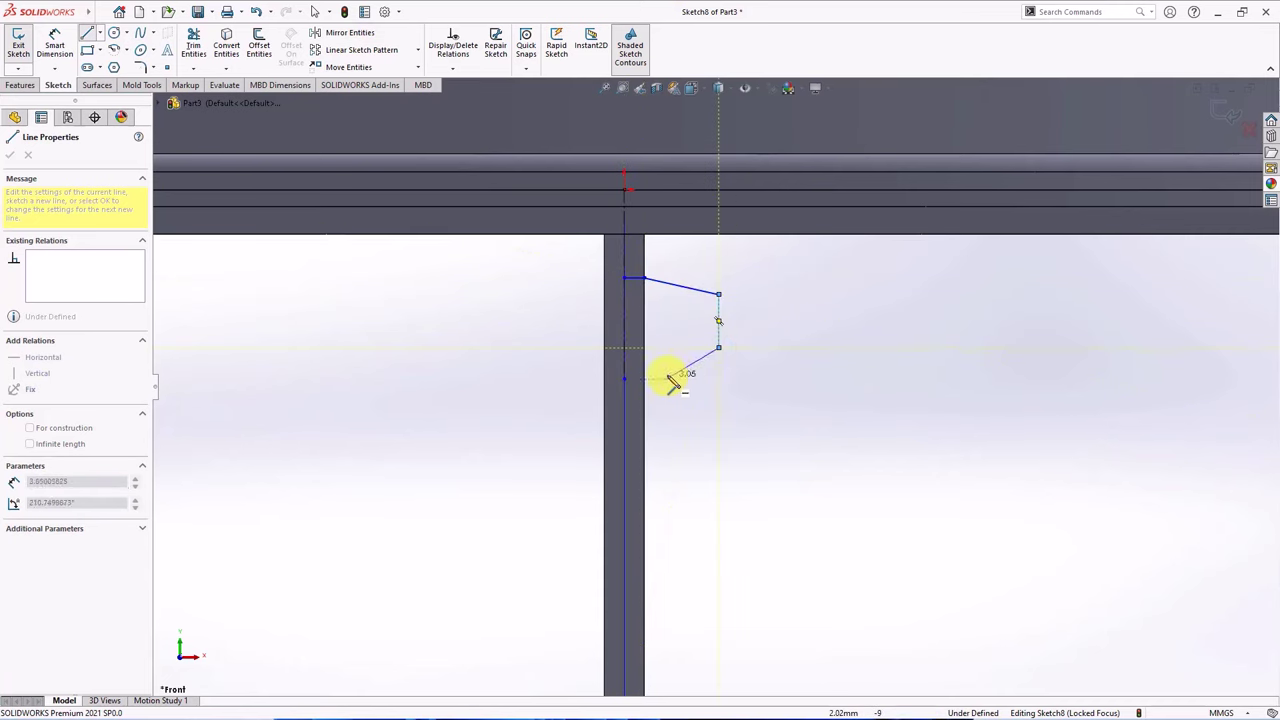
left_click(622, 362)
right_click(638, 377)
left_click(639, 376)
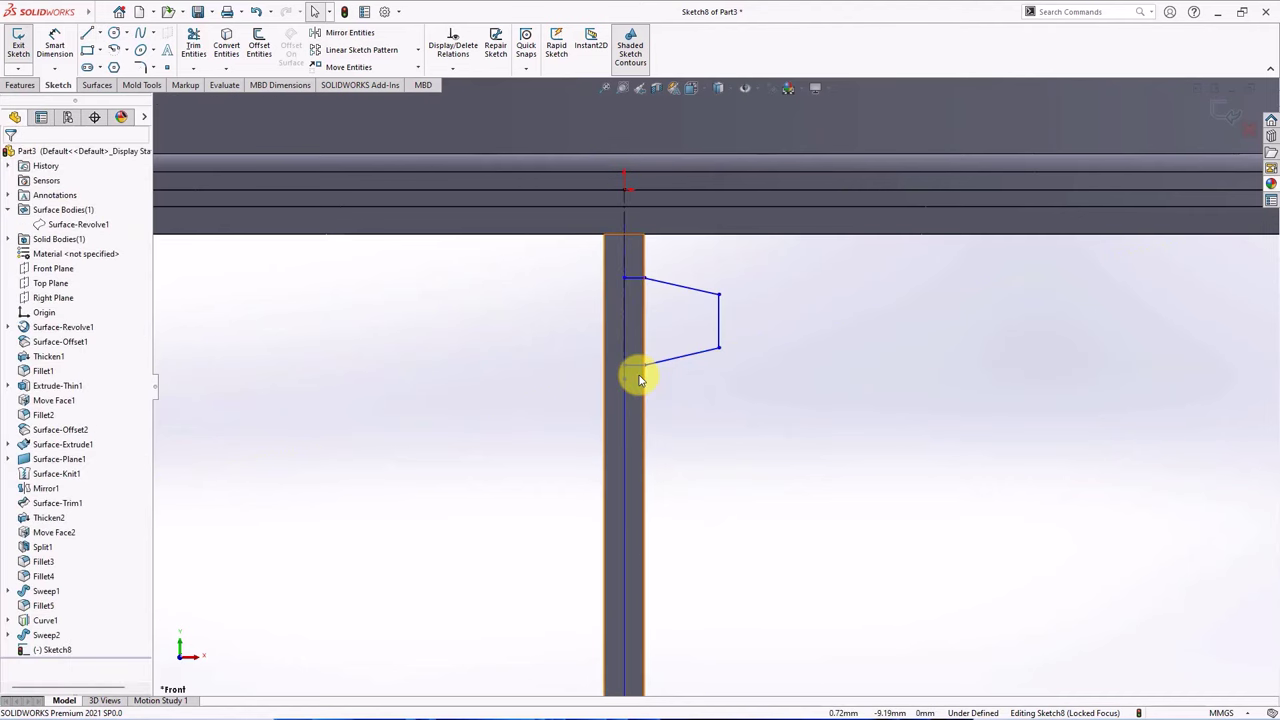
left_click(705, 295)
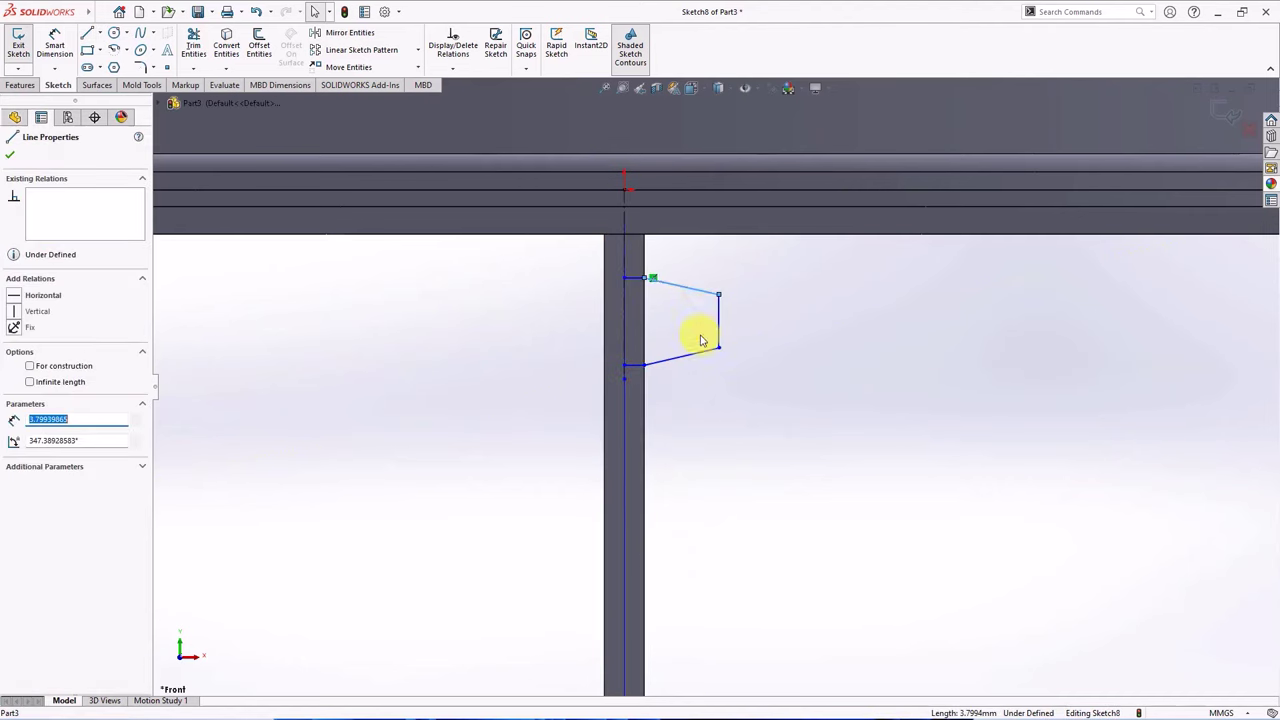
left_click(700, 352, "ctrl")
left_click(815, 366)
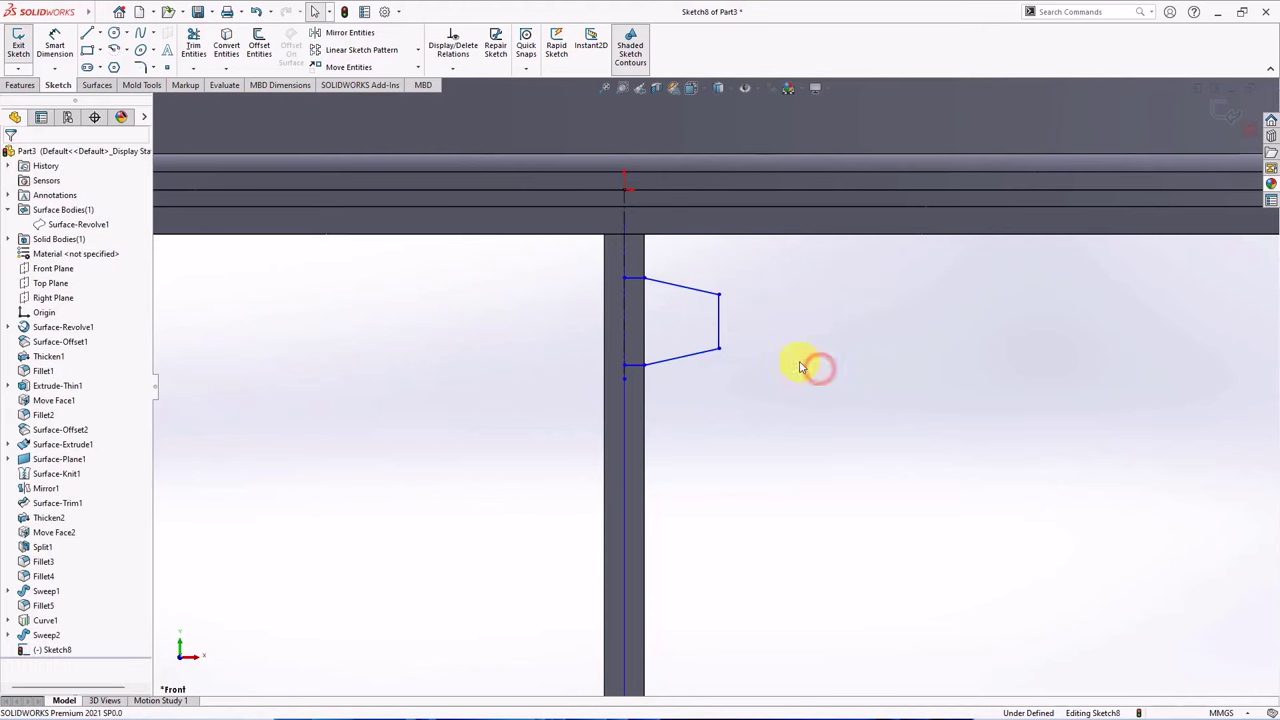
Dimension the short vertical line to 2.5 and the profile's vertical span to 4.6.
left_click(55, 45)
left_click(720, 314)
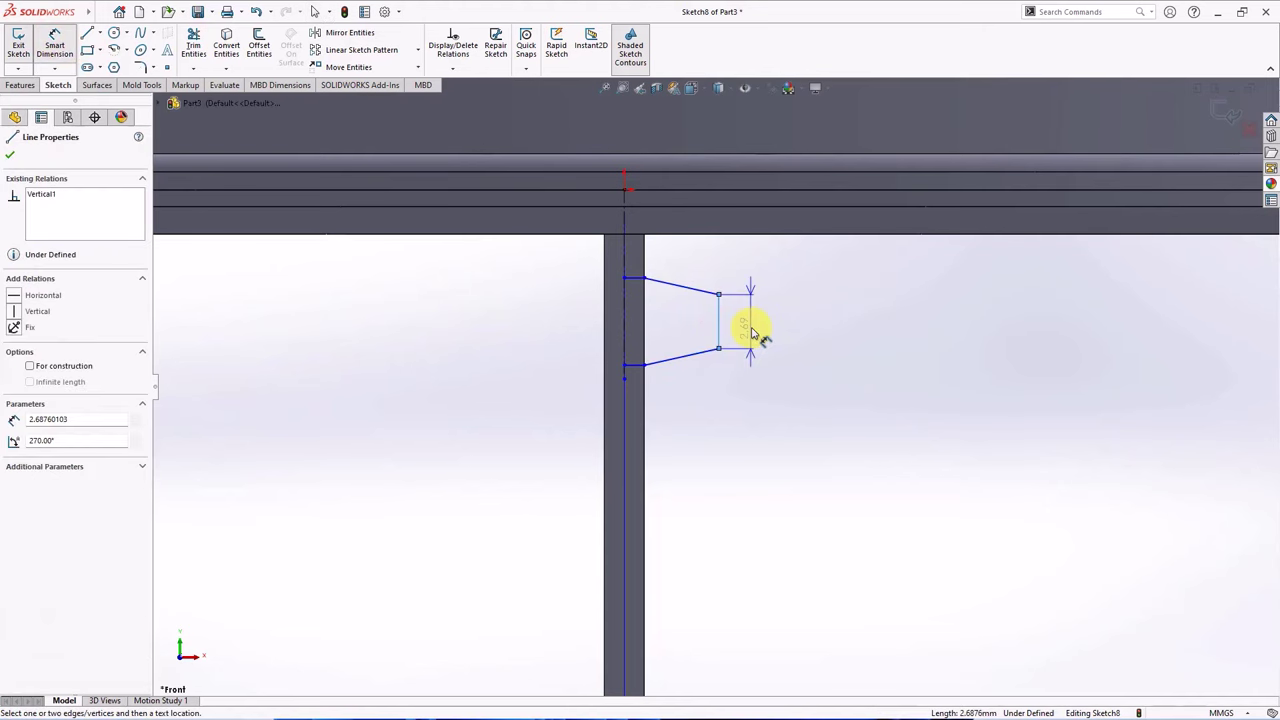
left_click(751, 329)
type("2.5")
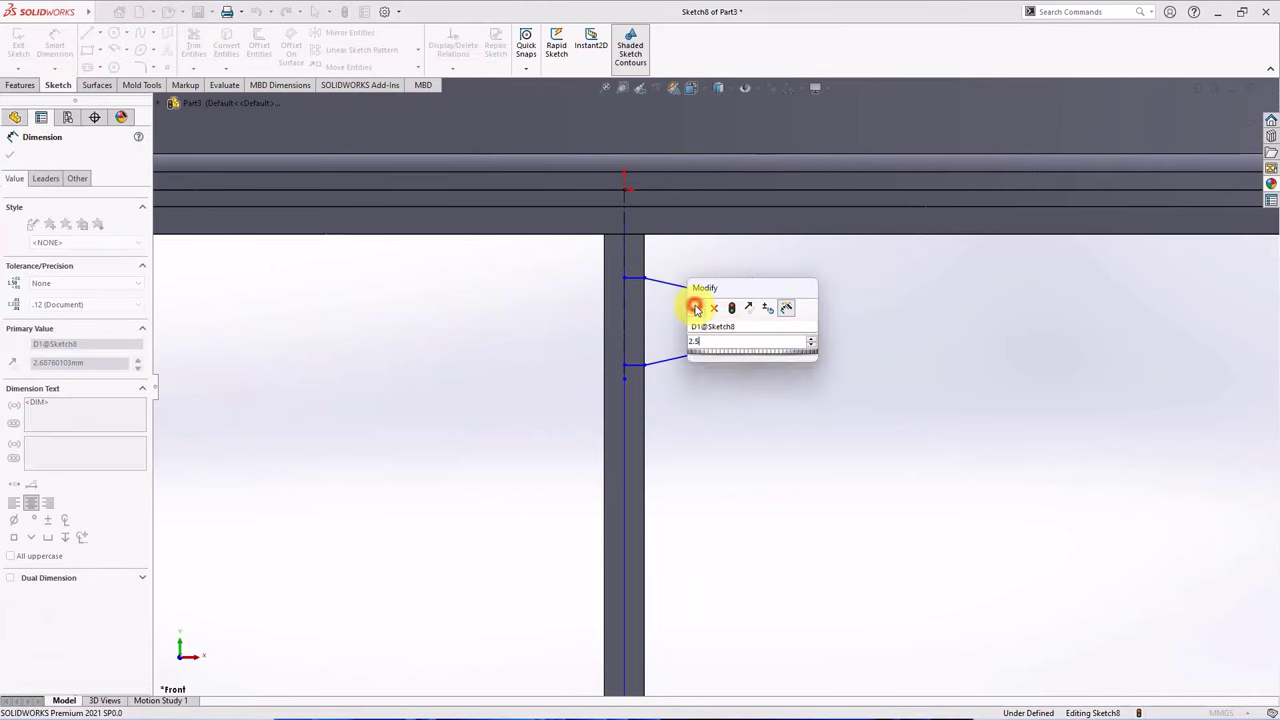
left_click(696, 308)
left_click(626, 284)
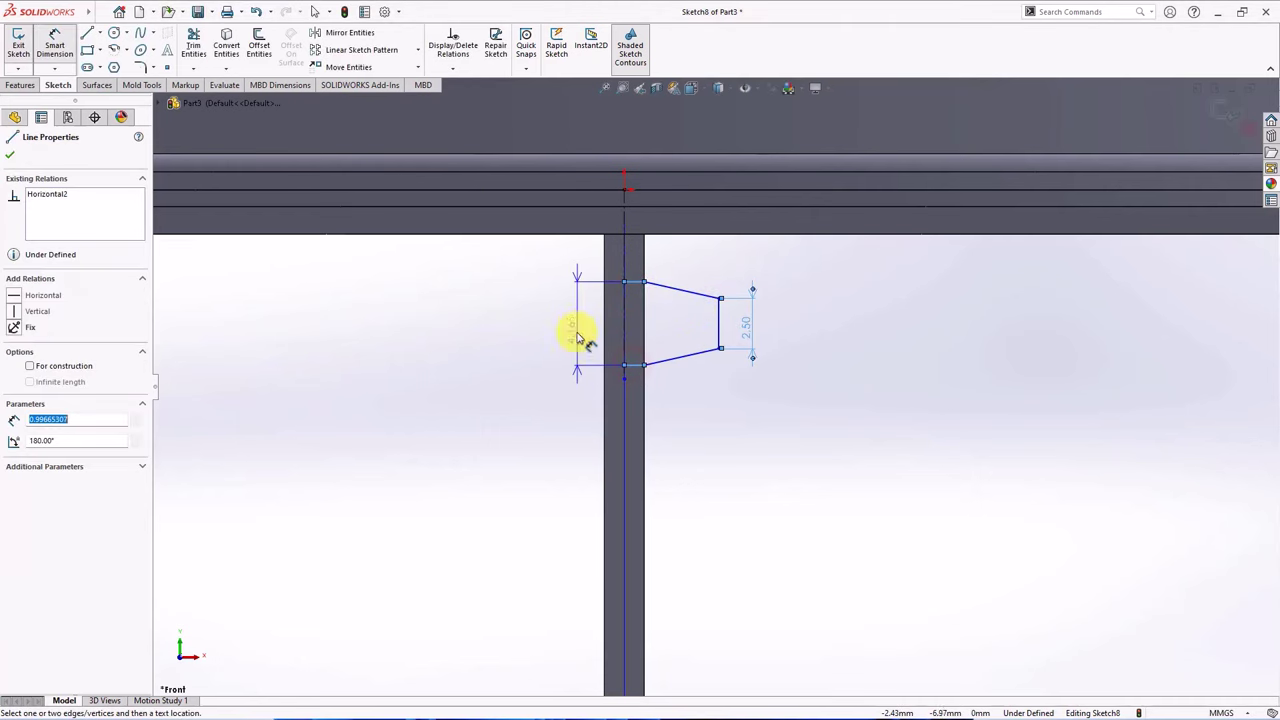
left_click(576, 336)
type("4.6")
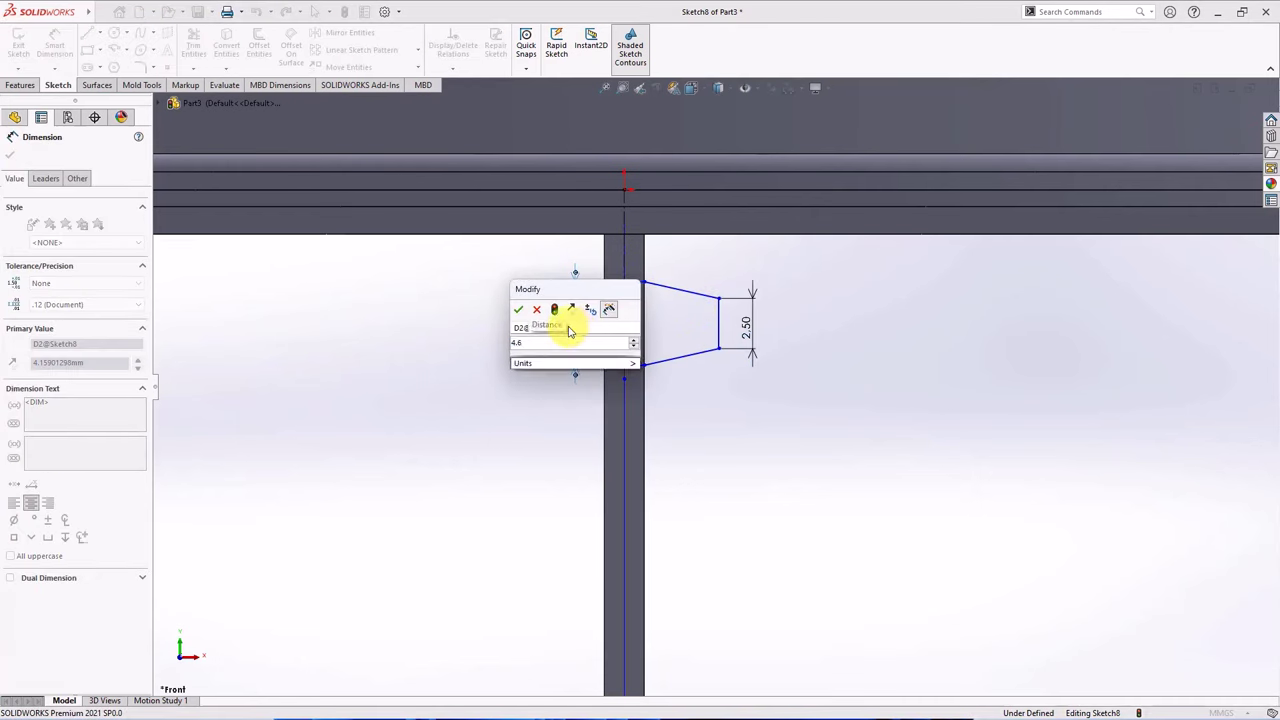
left_click(518, 309)
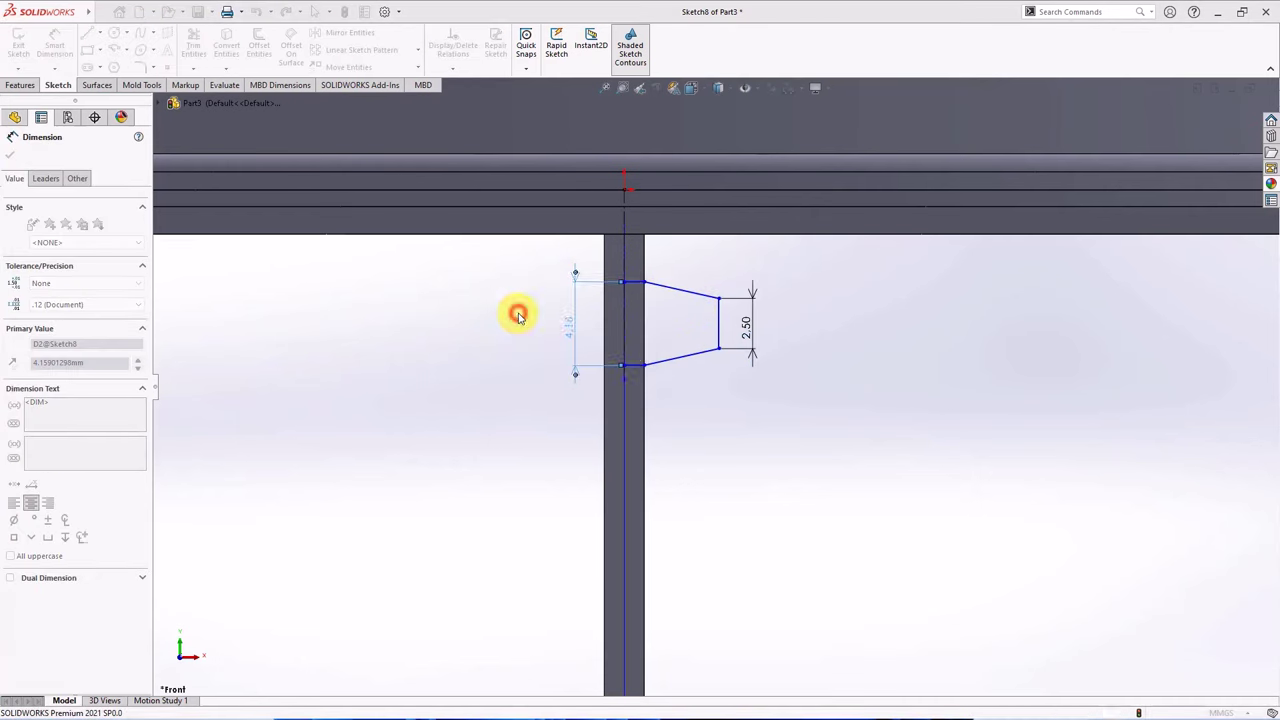
Dimension the gap to the rim as 1.7 and the overall width as 10.5.
left_click(634, 281)
key("Escape")
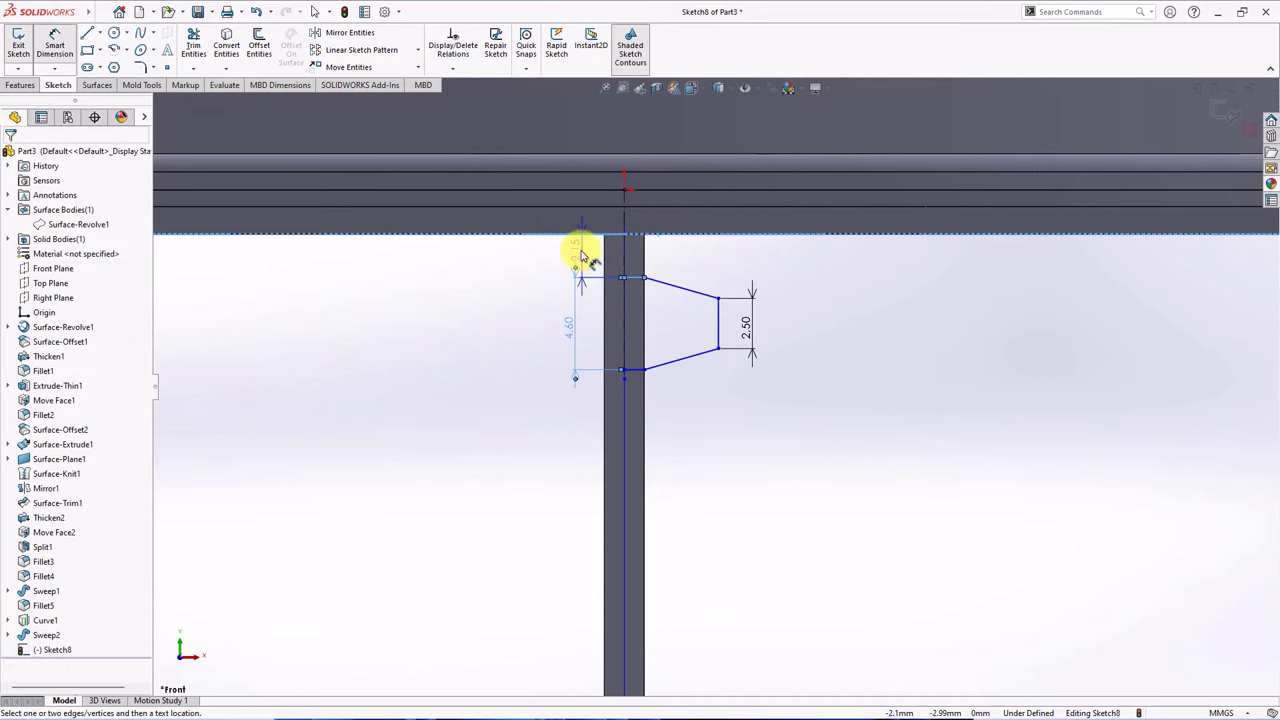
left_click(575, 256)
type("1.7")
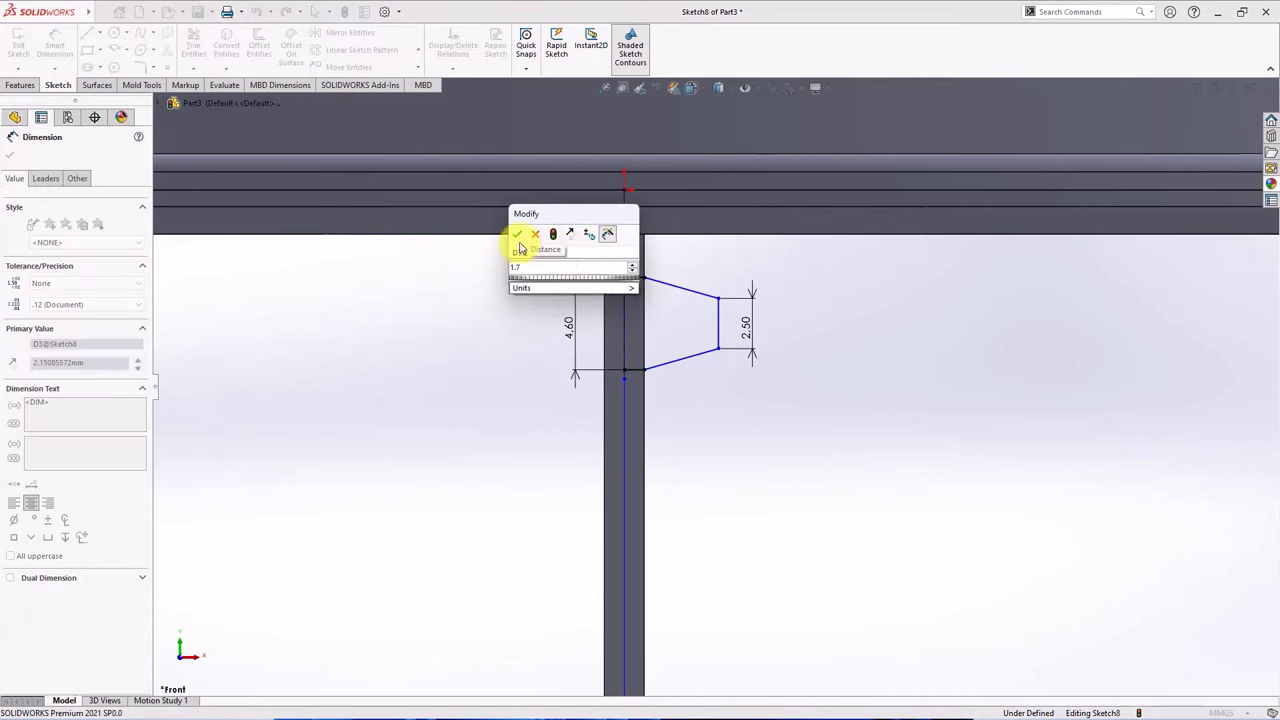
left_click(520, 236)
left_click(716, 322)
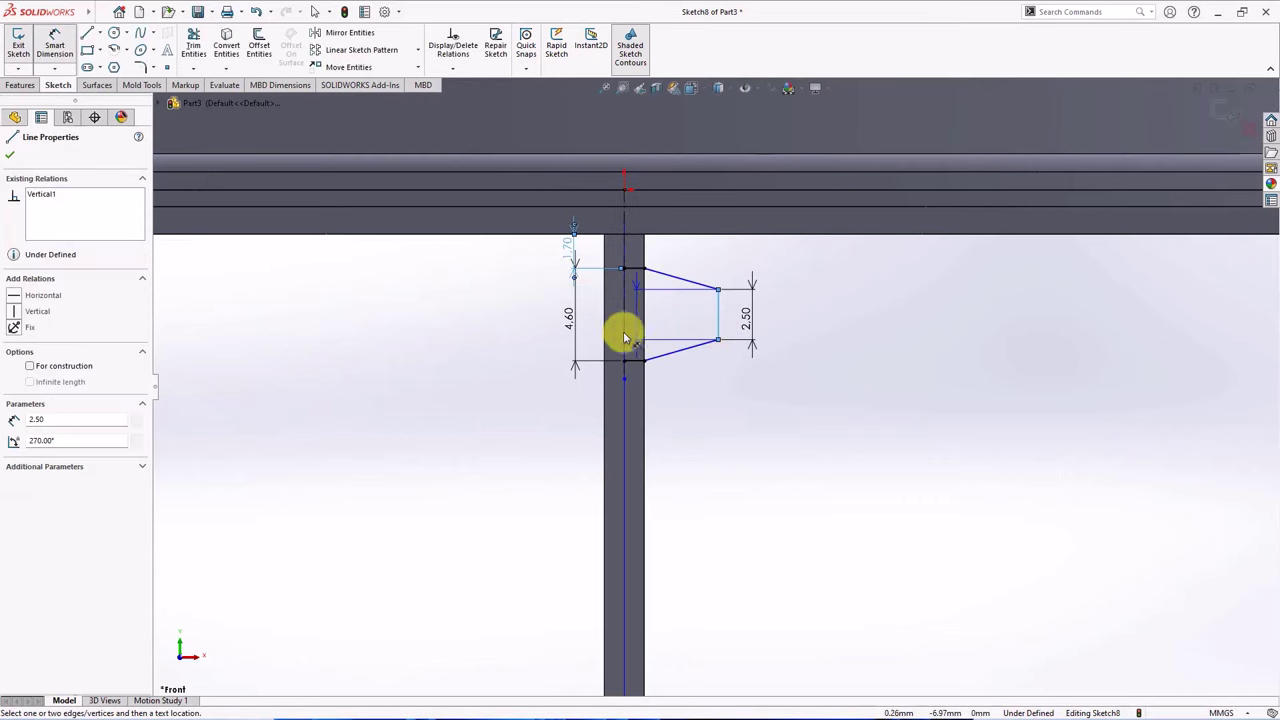
left_click(622, 337)
left_click(582, 434)
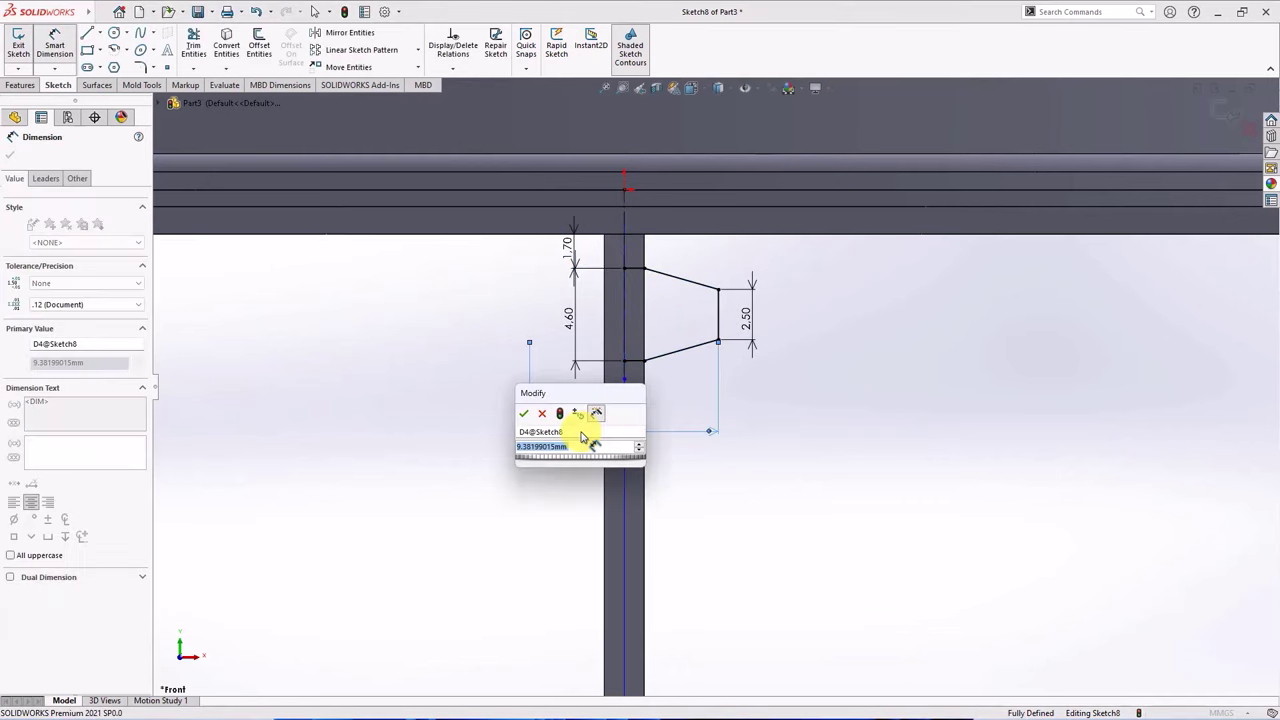
type("10.5")
left_click(525, 414)
Mirror the five half-profile lines about the vertical centerline into a symmetric hexagon.
left_click(486, 408)
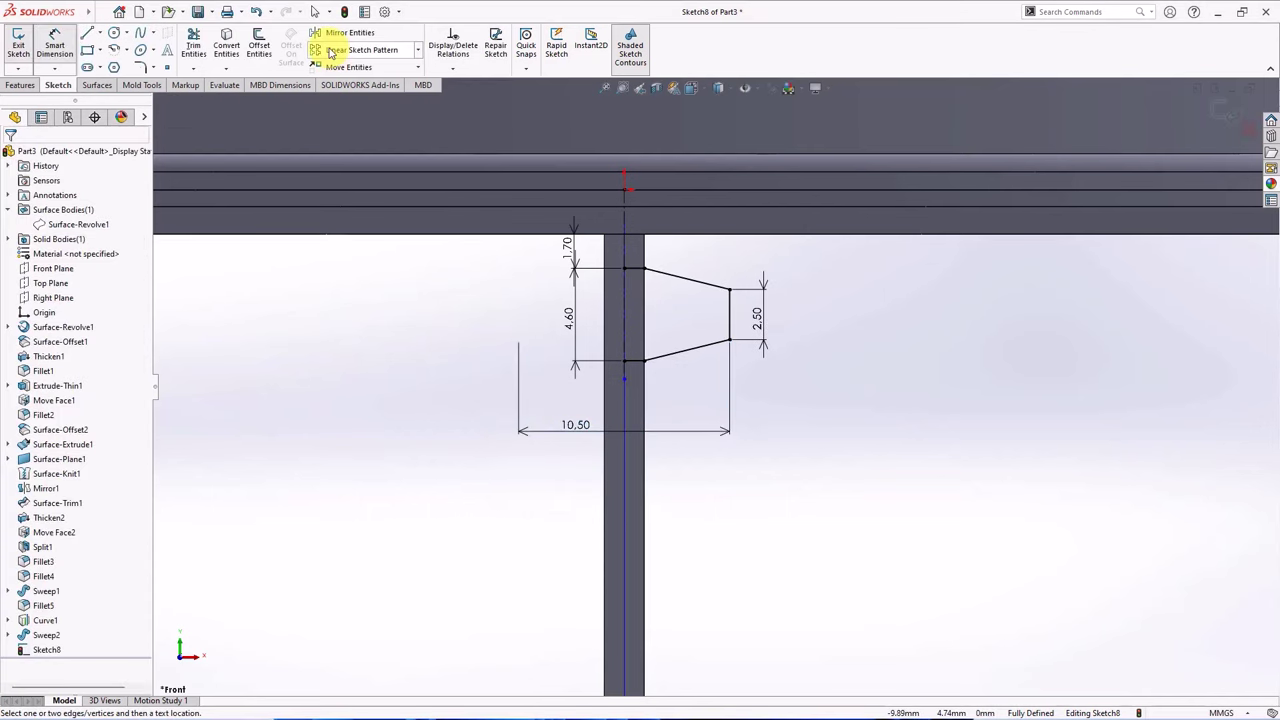
left_click(345, 32)
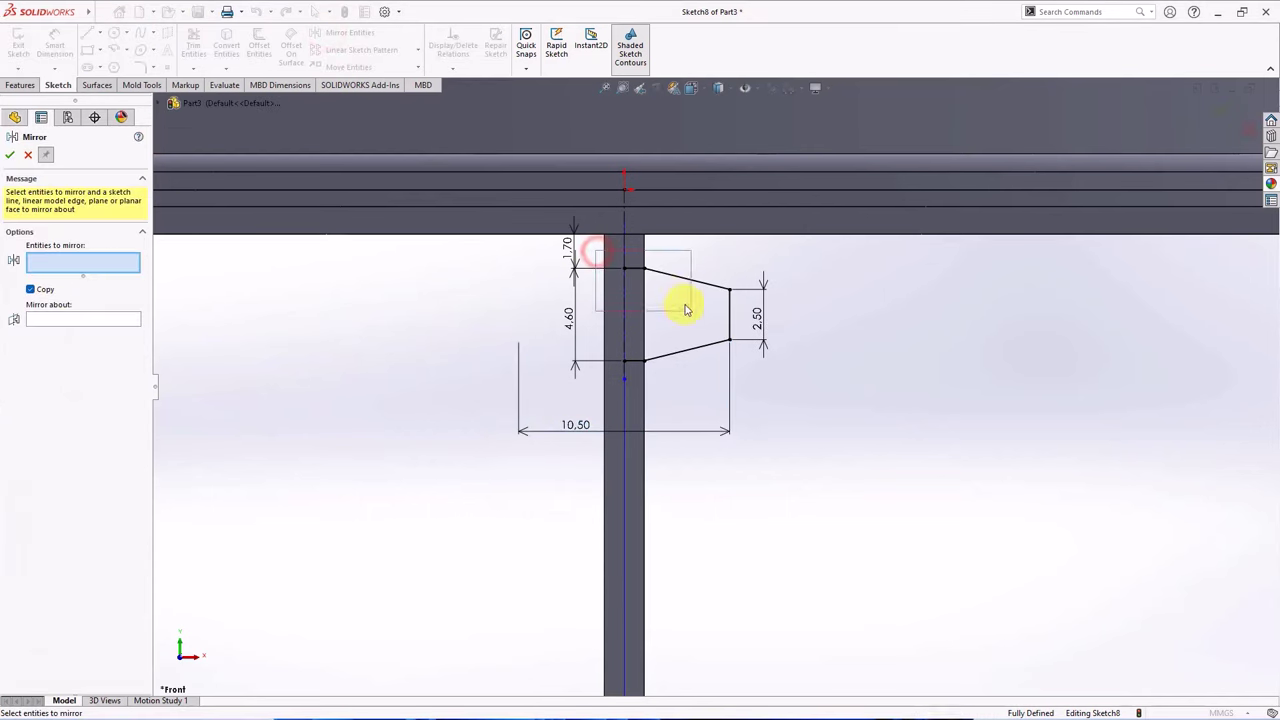
left_click_drag(742, 373, 742, 373)
left_click(114, 363)
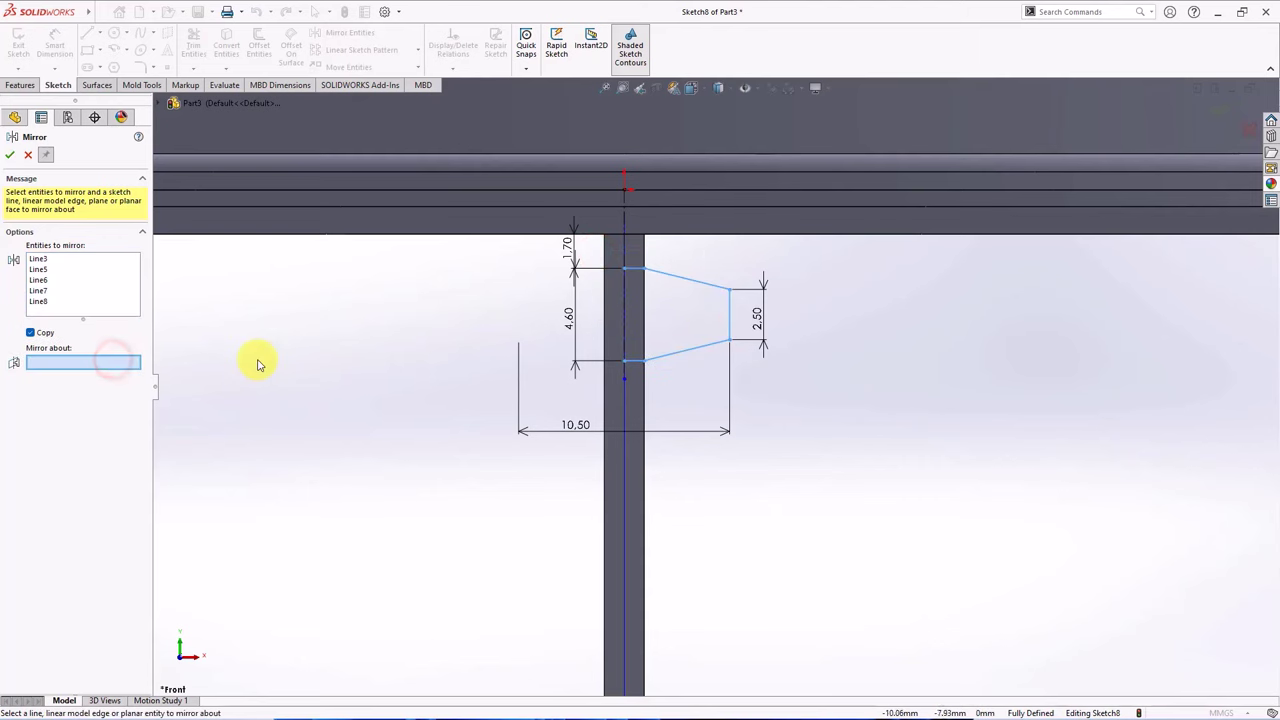
left_click(624, 280)
left_click(9, 156)
left_click(27, 156)
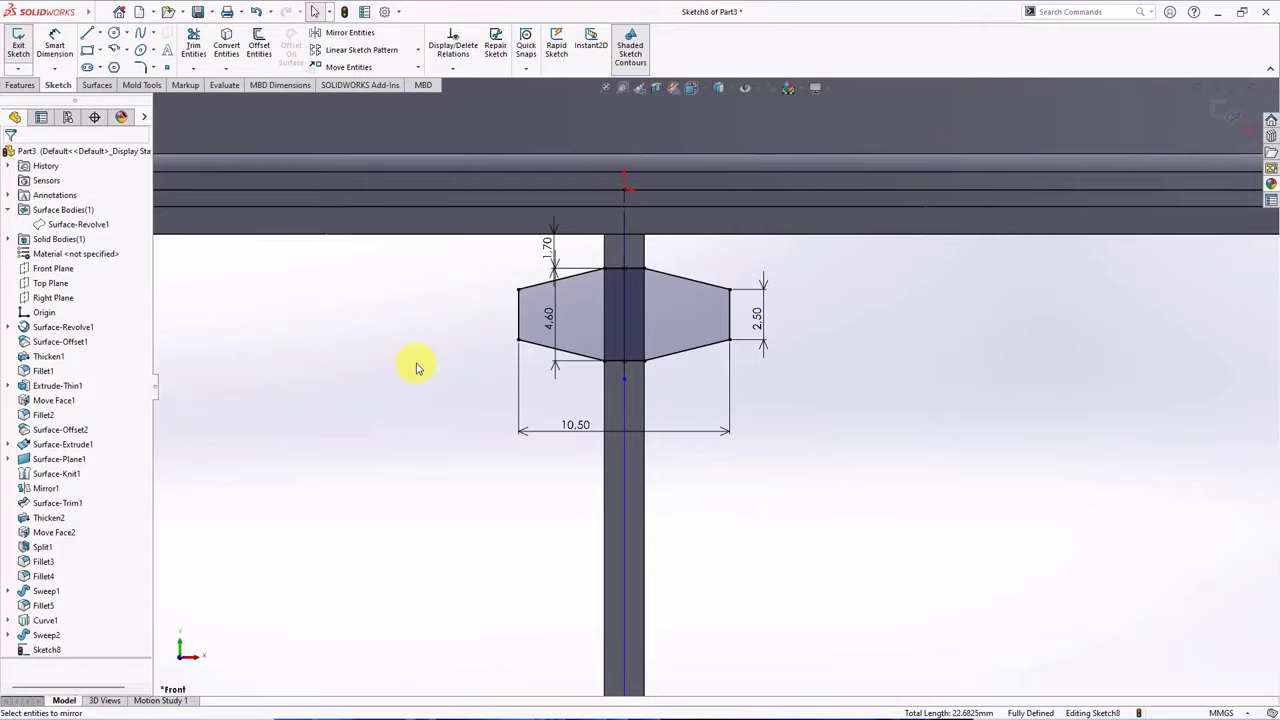
key("f")
middle_click_drag(543, 400, 666, 591)
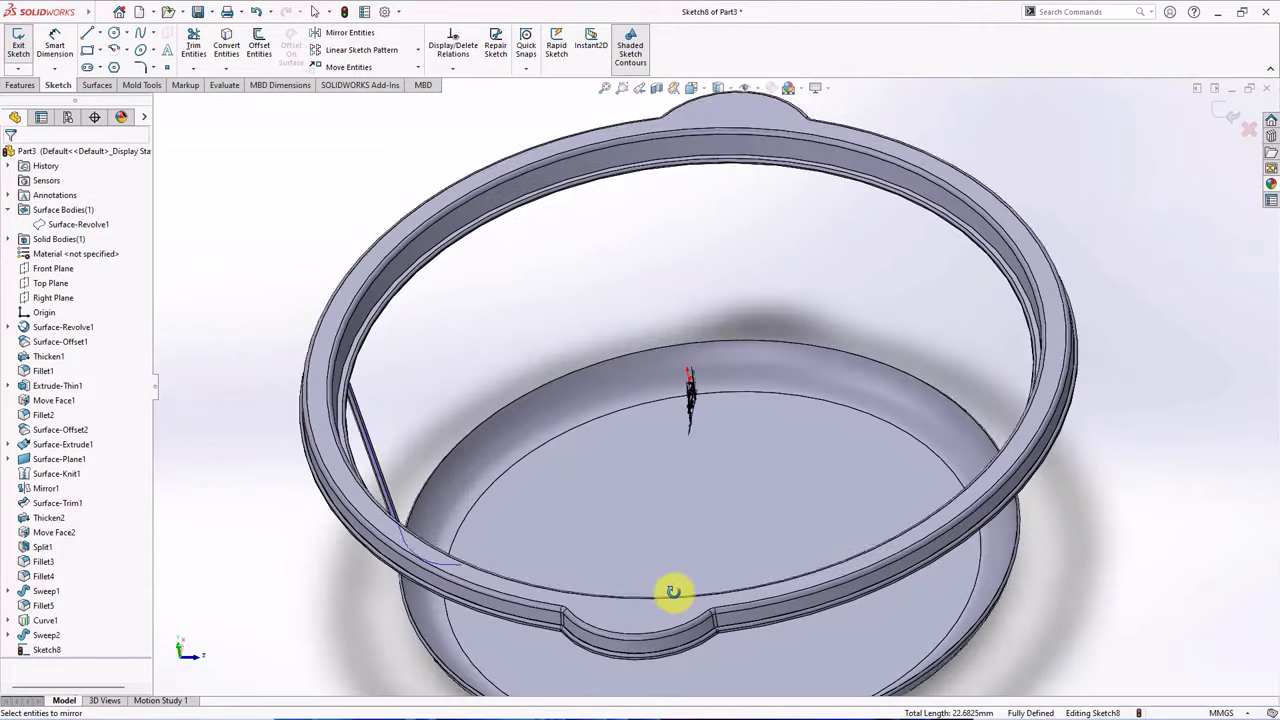
Show Surface-Revolve1 and project Sketch8 onto its face in a single direction.
left_click(68, 227)
left_click(86, 206)
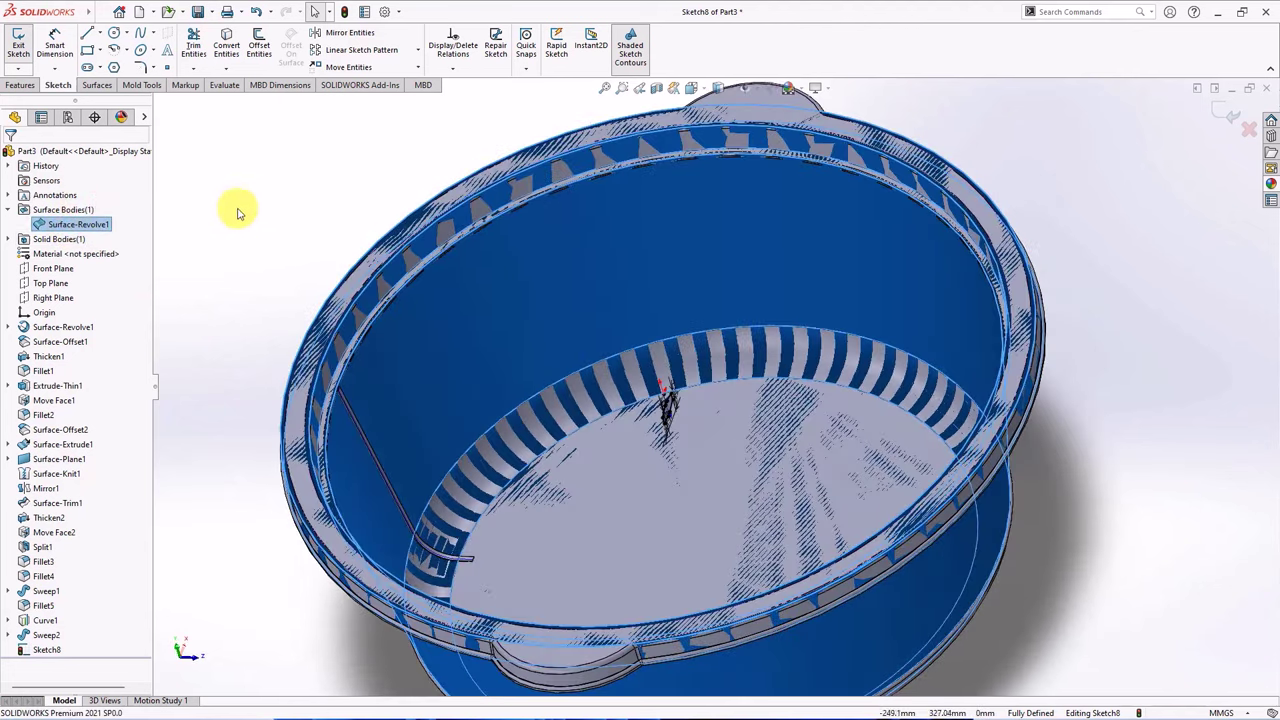
left_click(18, 86)
left_click(567, 50)
left_click(569, 82)
left_click(366, 387)
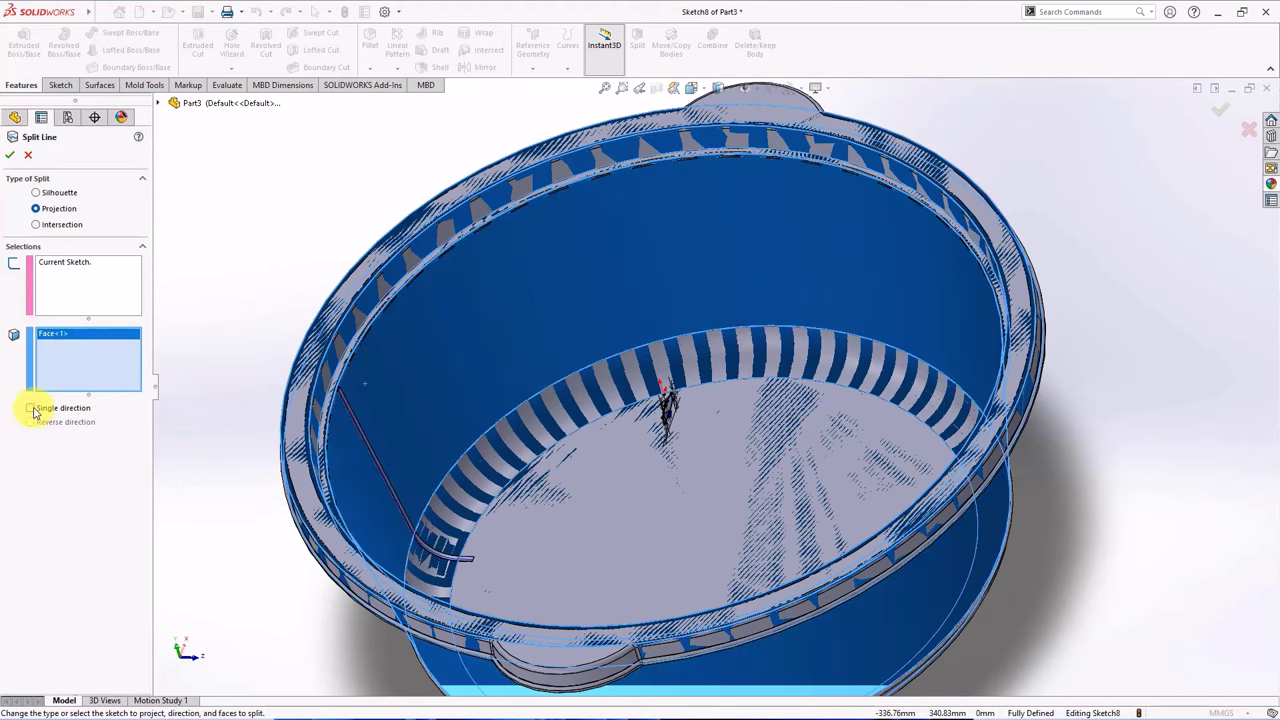
left_click(32, 409)
scroll(662, 402, "down", 5)
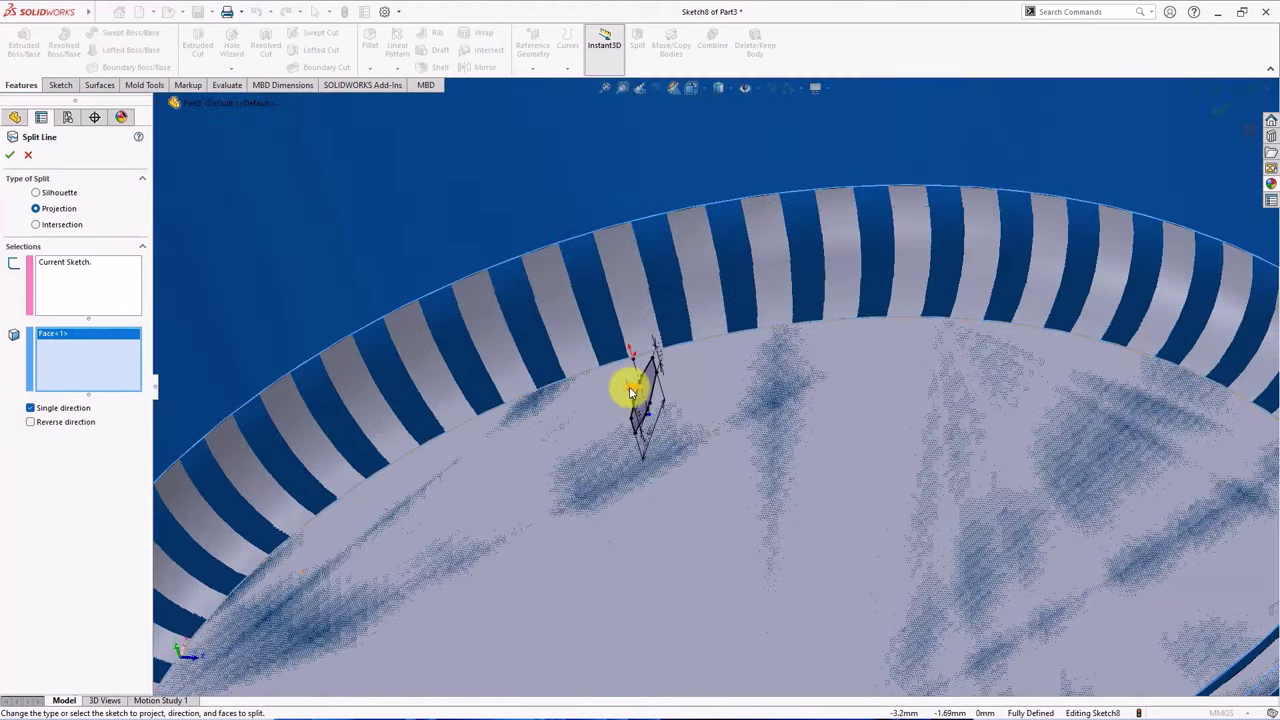
scroll(631, 392, "up", 5)
left_click(10, 155)
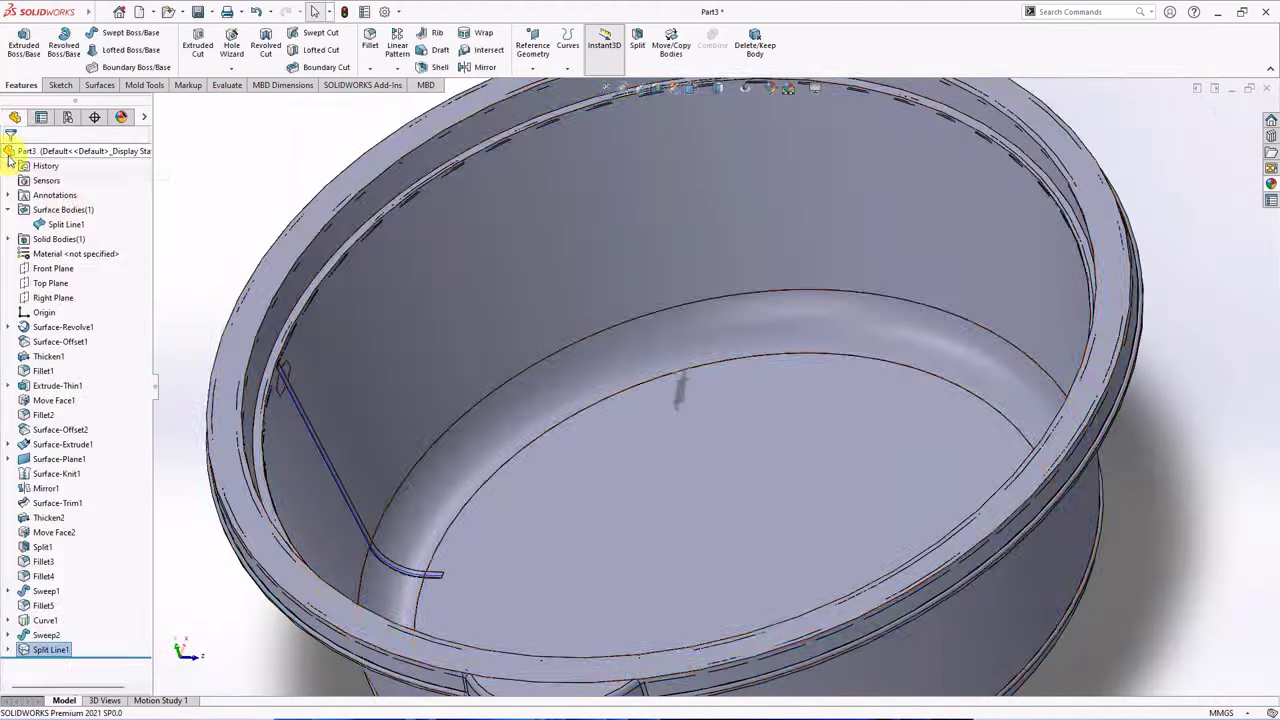
scroll(281, 401, "down", 5)
Create an offset surface, Surface-Offset3, from the split clip face.
left_click(98, 85)
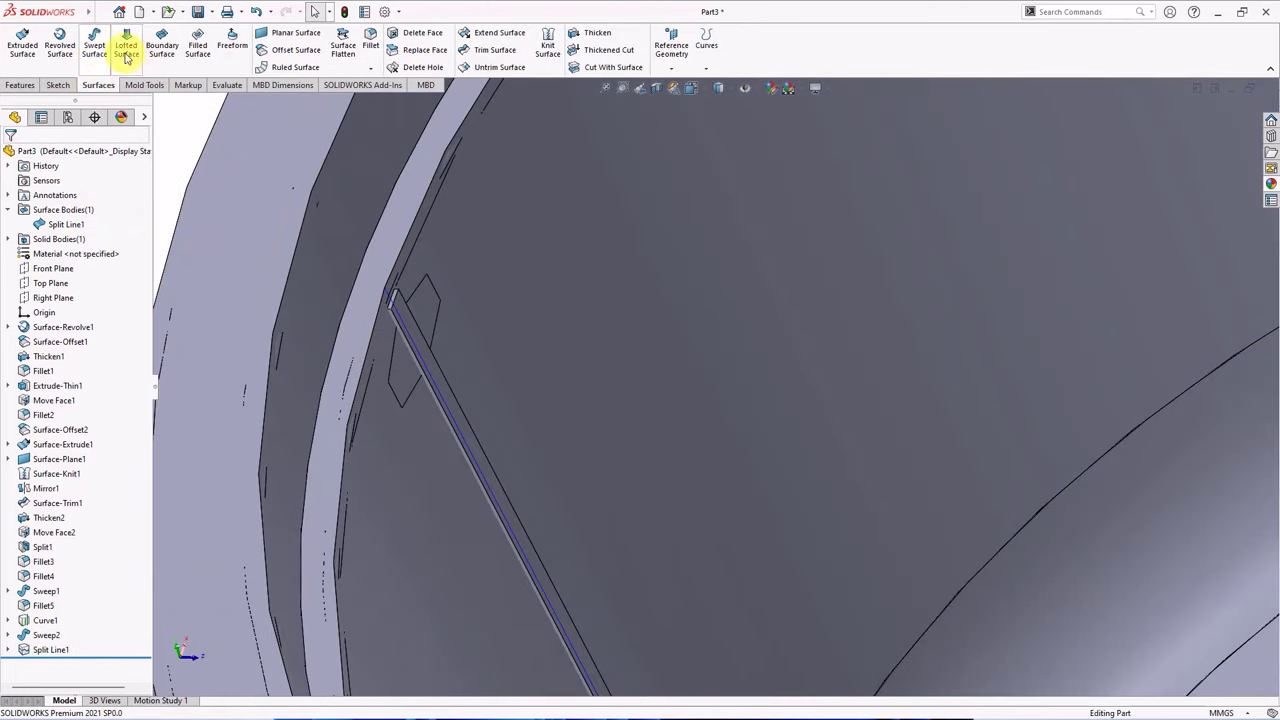
left_click(284, 52)
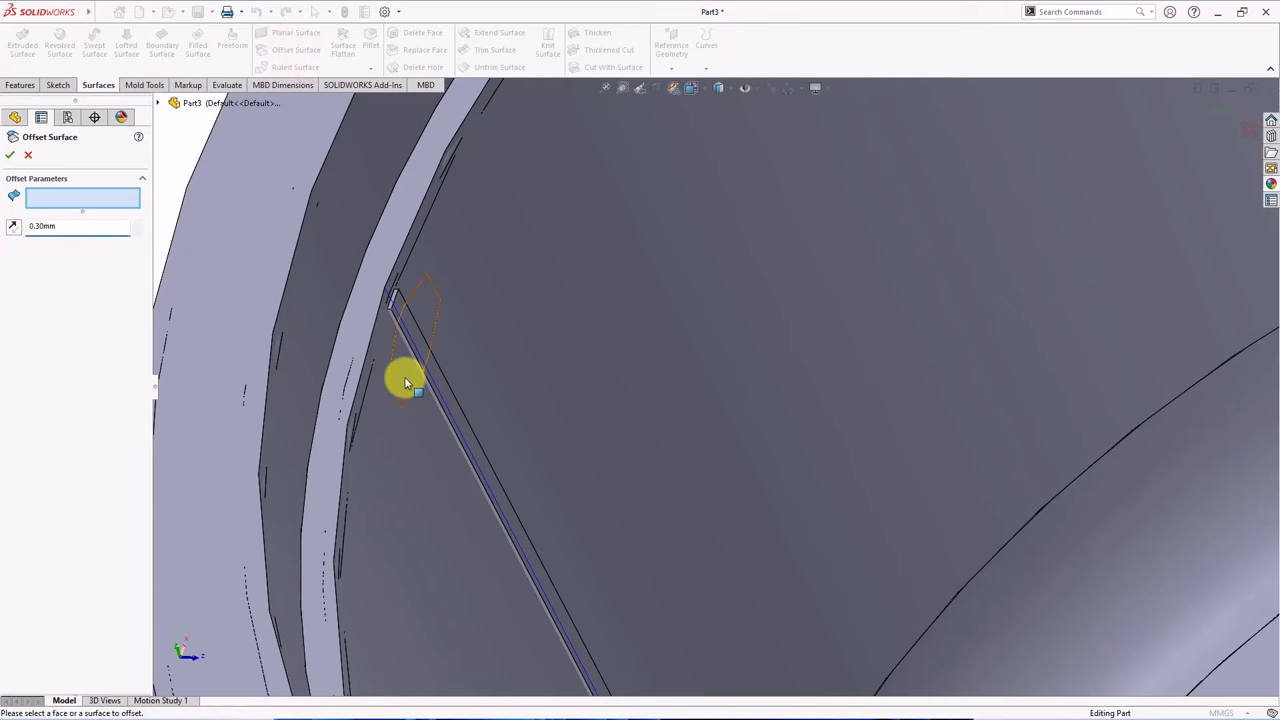
left_click(369, 369)
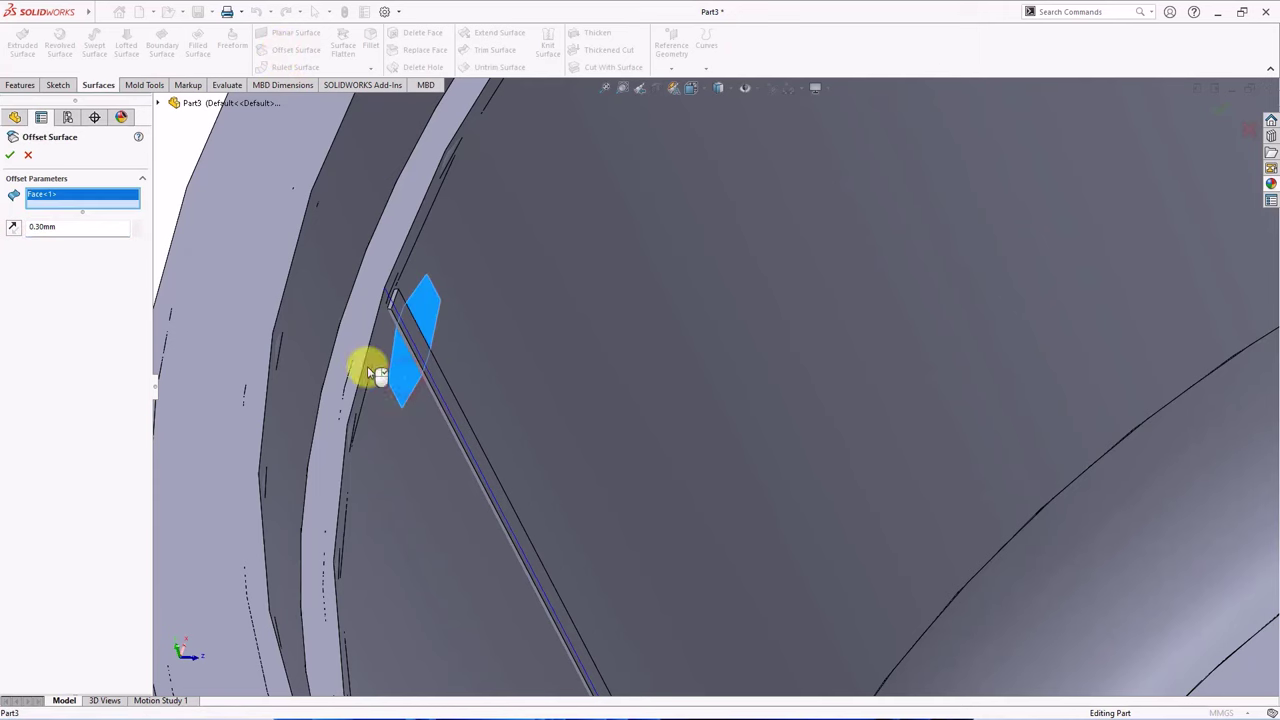
left_click(12, 160)
scroll(234, 257, "up", 3)
Hide the Split Line1 surface body to reveal the rim and clip.
left_click(66, 226)
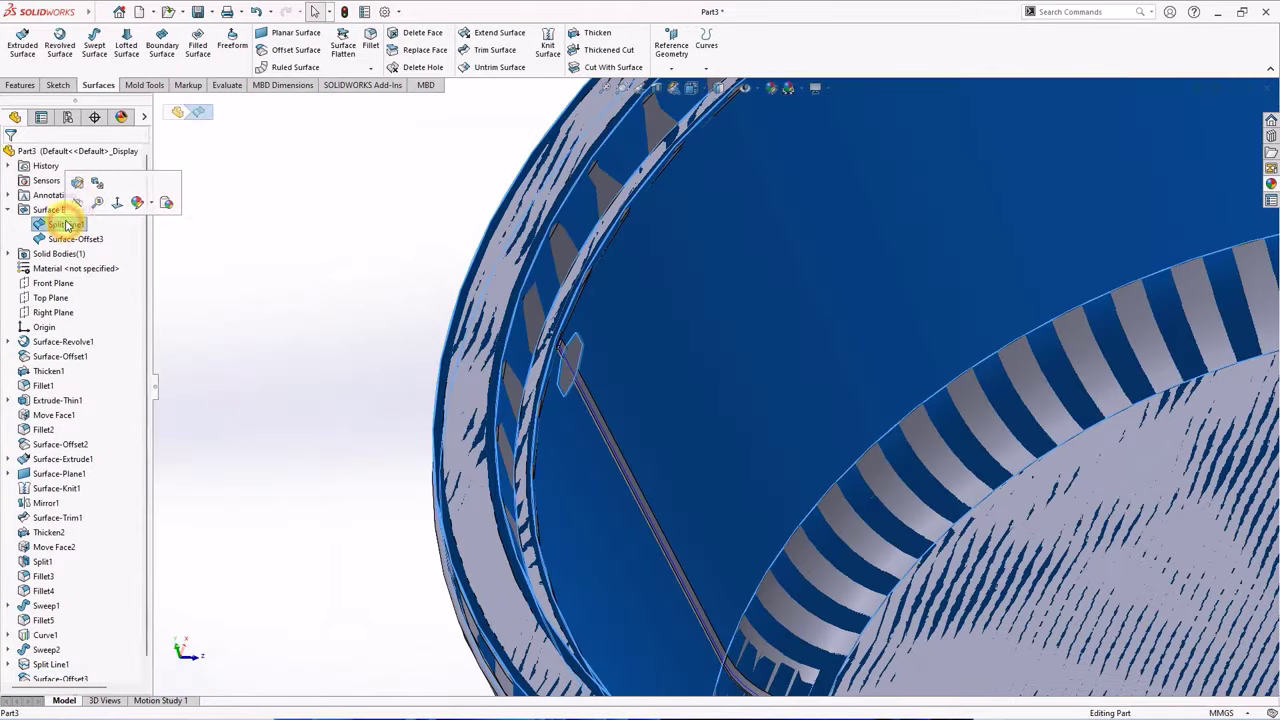
left_click(77, 182)
scroll(590, 380, "down", 3)
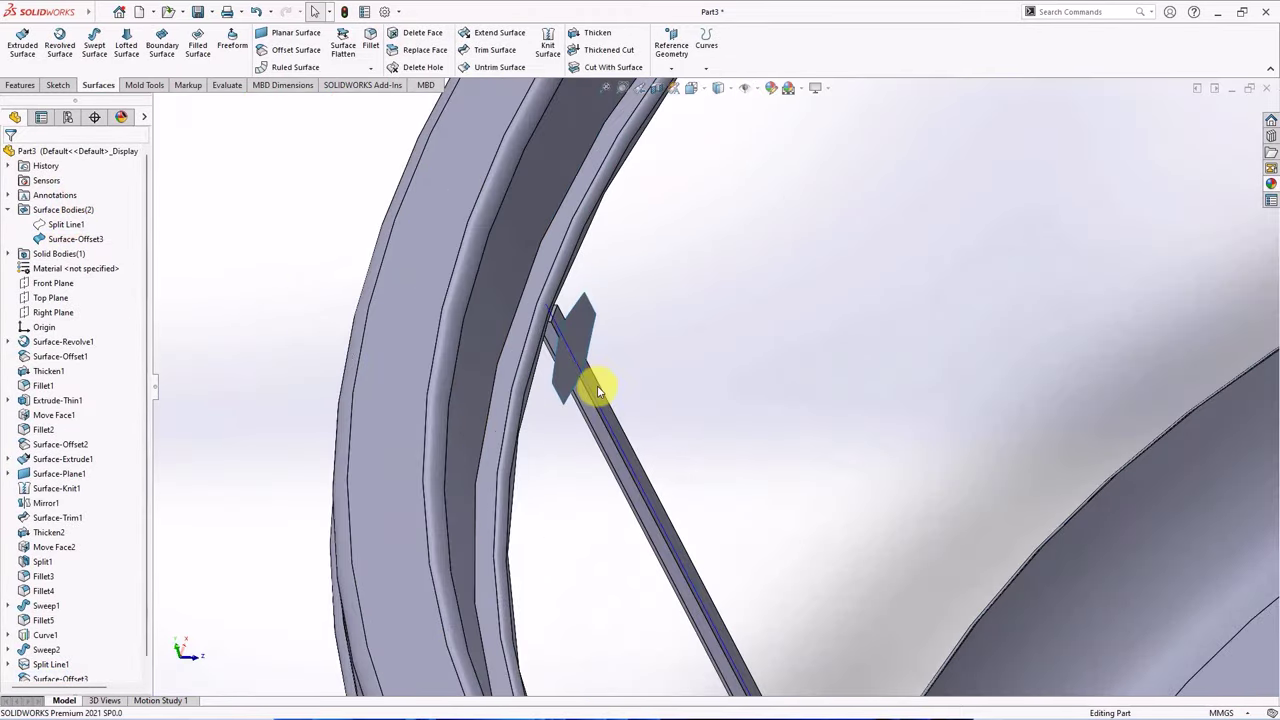
middle_click_drag(597, 388, 680, 334)
scroll(680, 332, "up", 3)
scroll(697, 277, "down", 5)
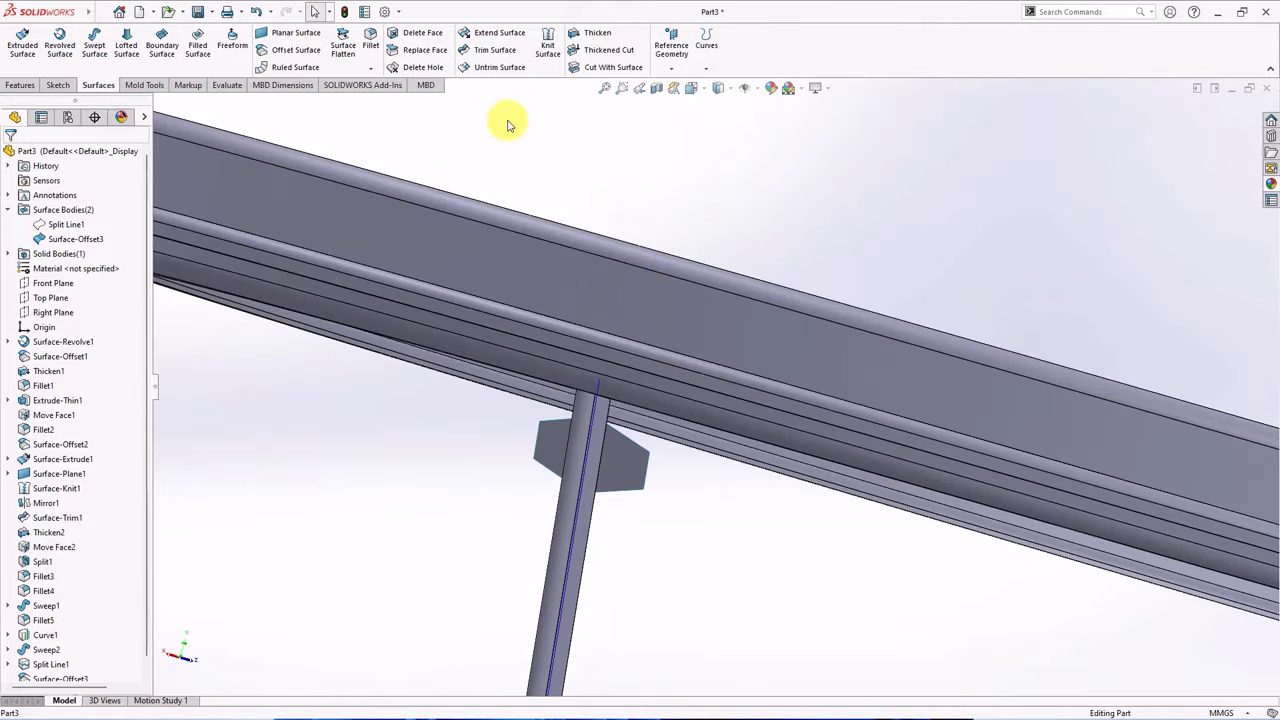
Thicken Surface-Offset3 by 0.80 mm into a separate unmerged solid, Thicken3.
left_click(590, 33)
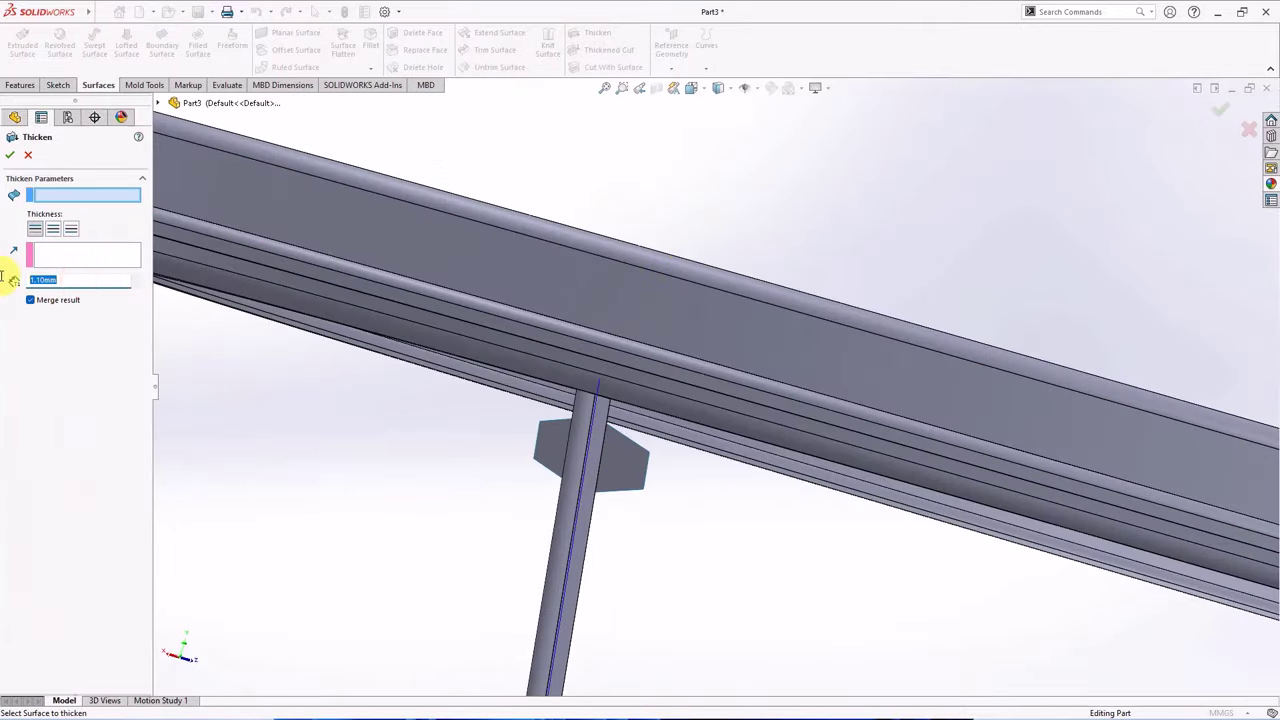
left_click(613, 490)
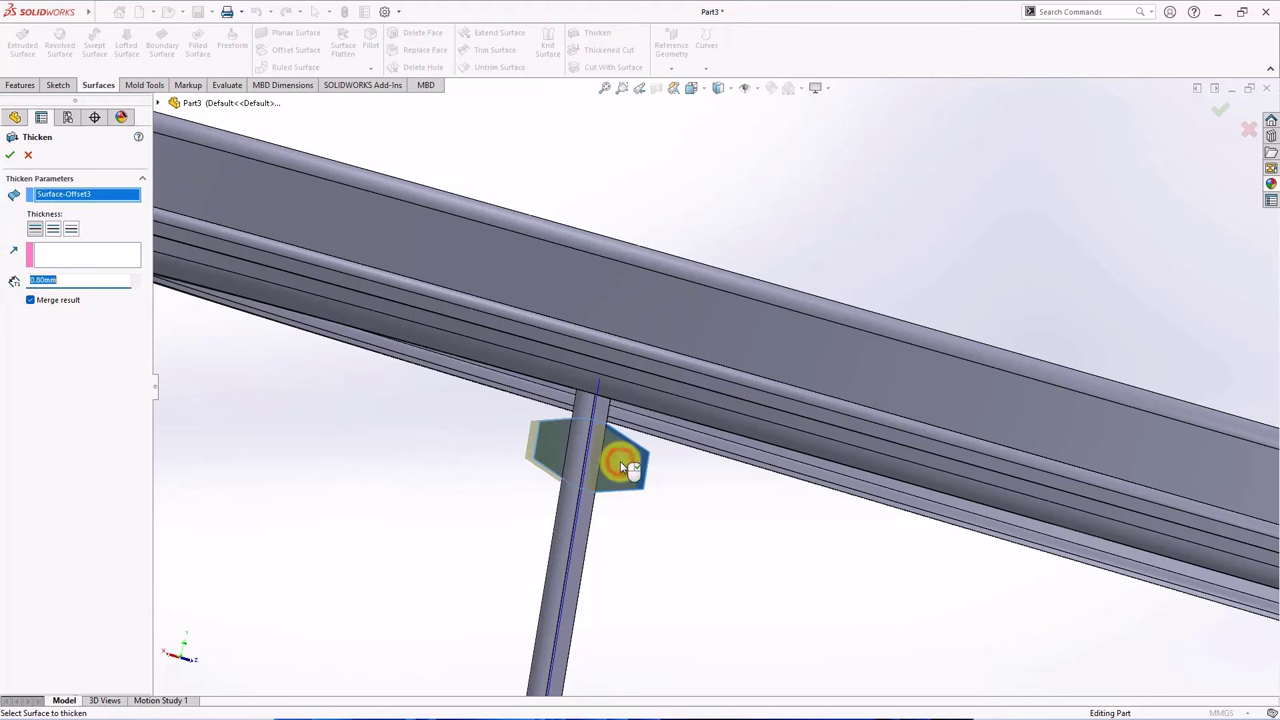
scroll(603, 466, "up", 2)
scroll(620, 462, "down", 3)
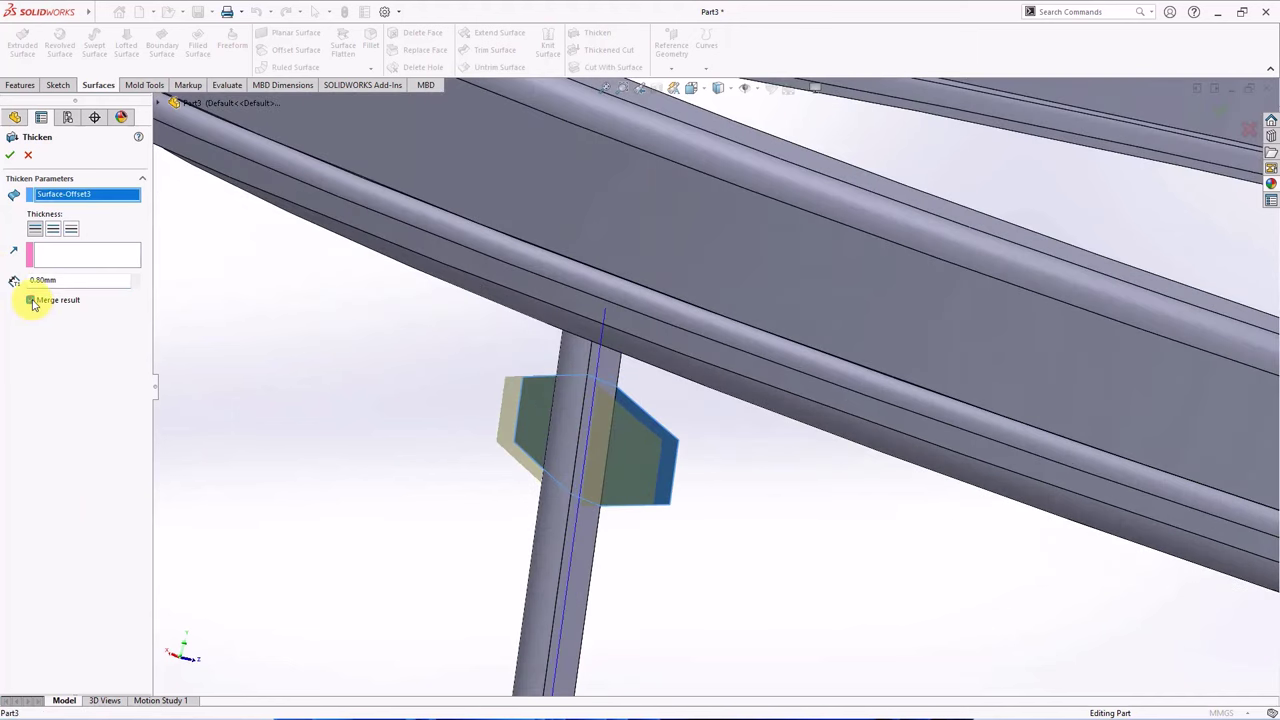
left_click(9, 157)
left_click(371, 408)
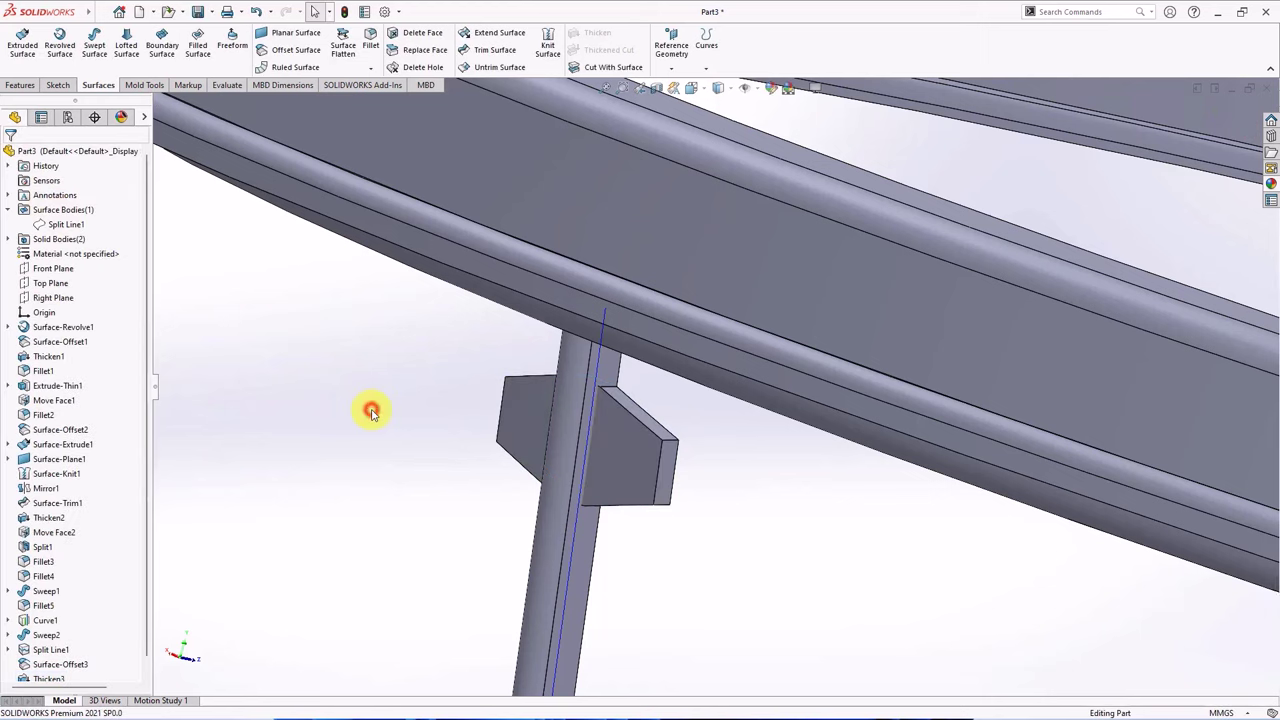
Fillet the clip tab's outer edges with a 0.9 mm radius.
left_click(372, 42)
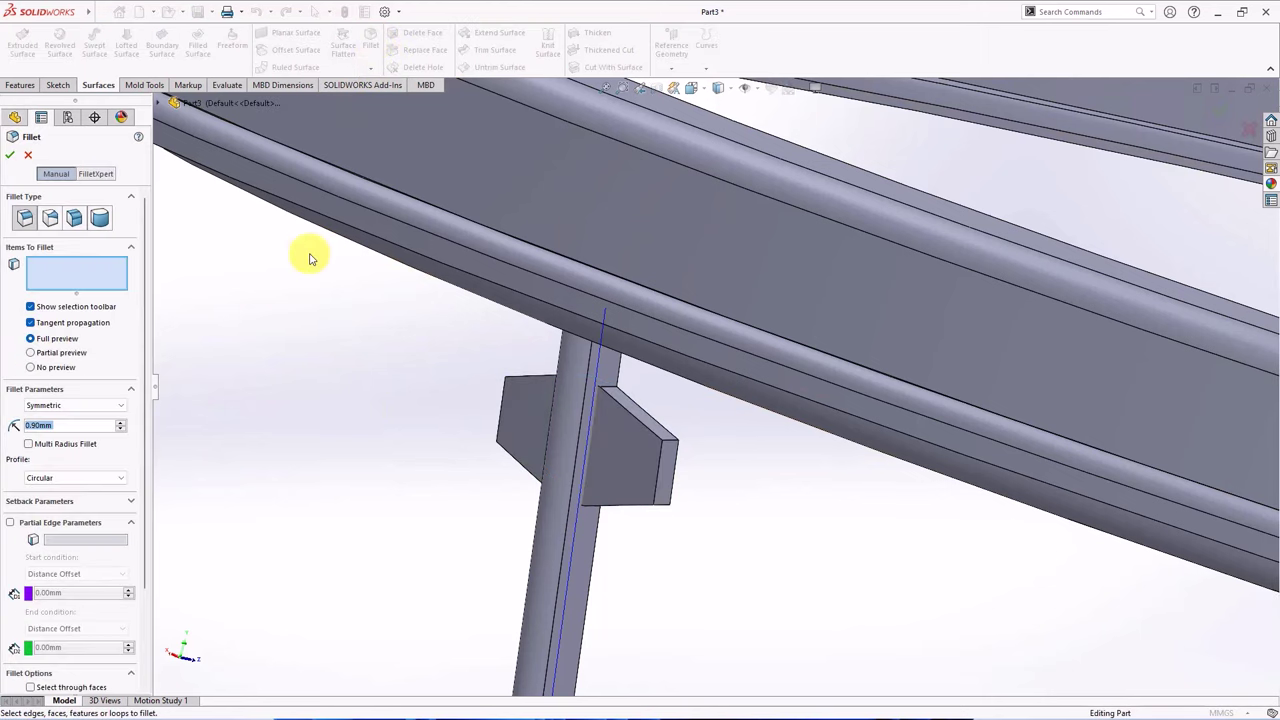
left_click(633, 414)
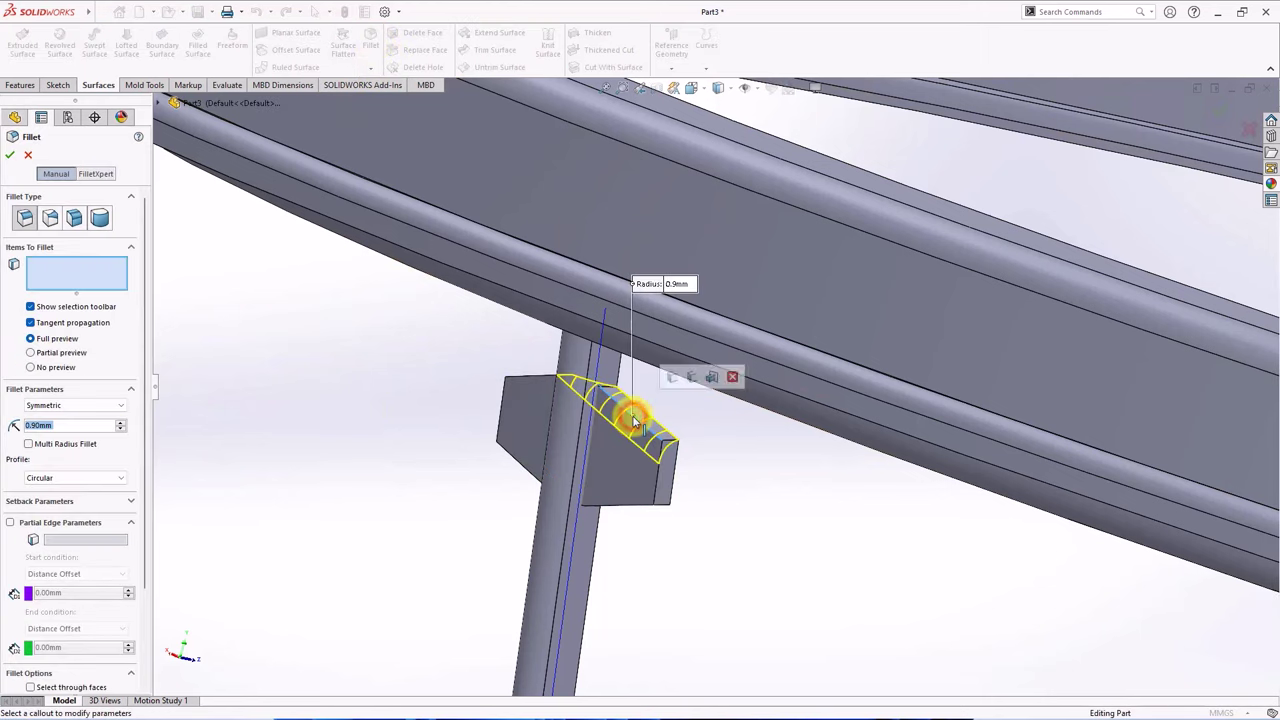
left_click(542, 383)
left_click(534, 471)
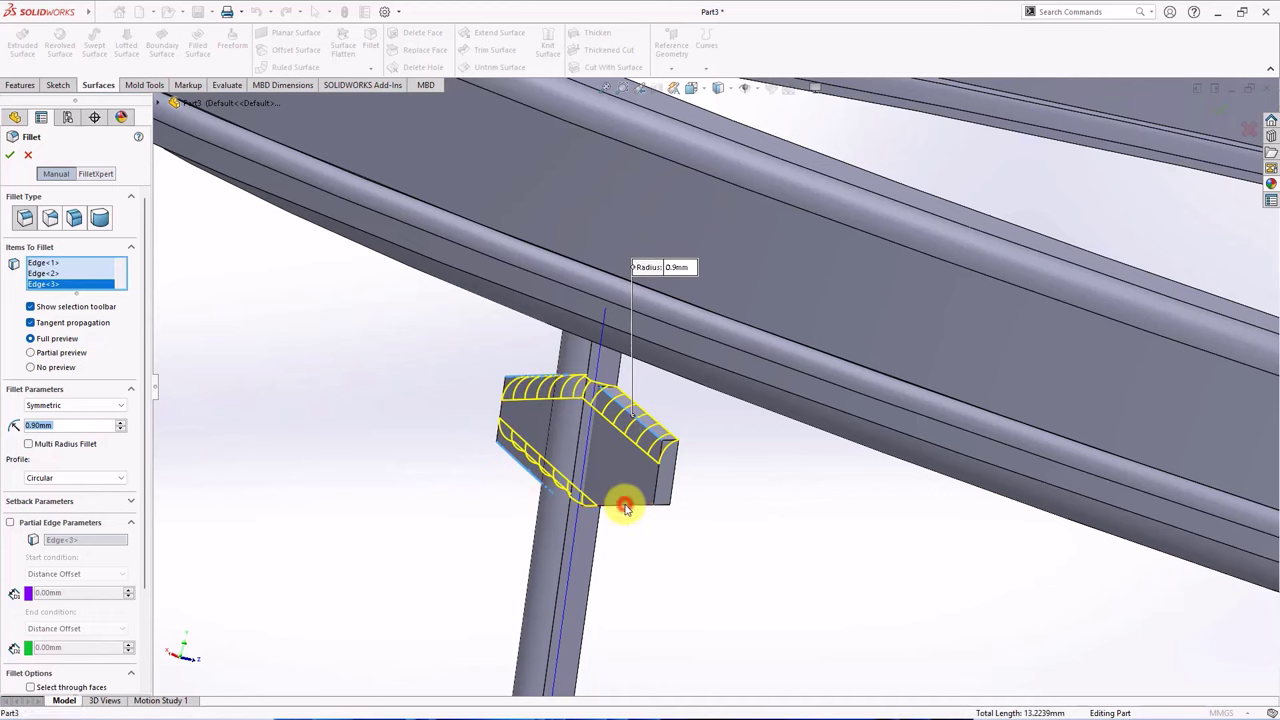
left_click(620, 506)
left_click(10, 155)
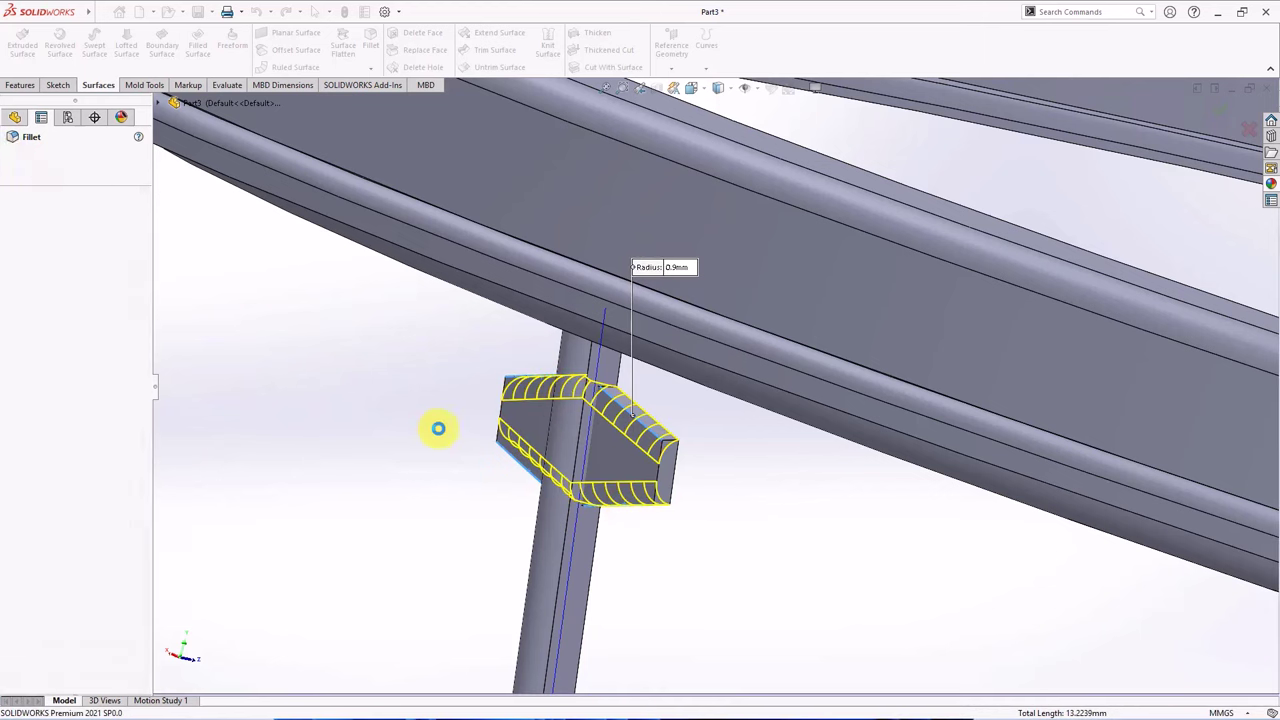
middle_click_drag(437, 429, 537, 434)
Start a Front Plane sketch with a vertical centerline down through the hub.
left_click(50, 269)
left_click(61, 254)
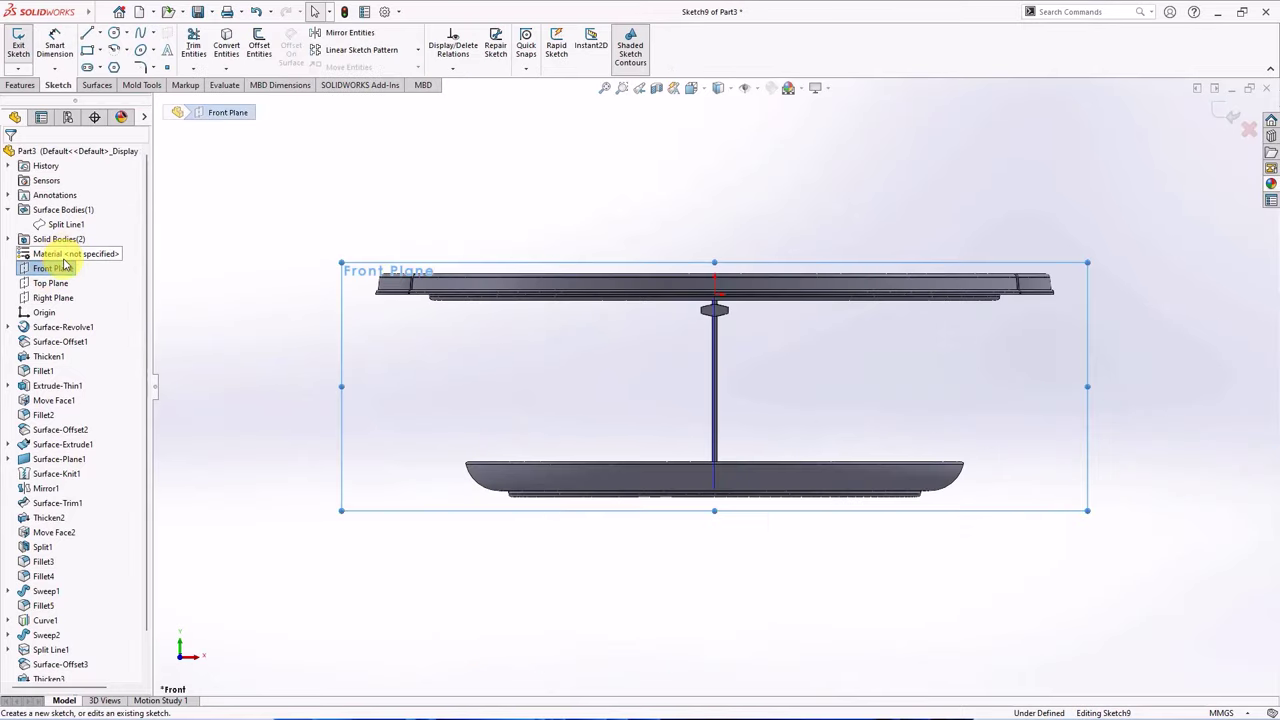
scroll(714, 343, "down", 10)
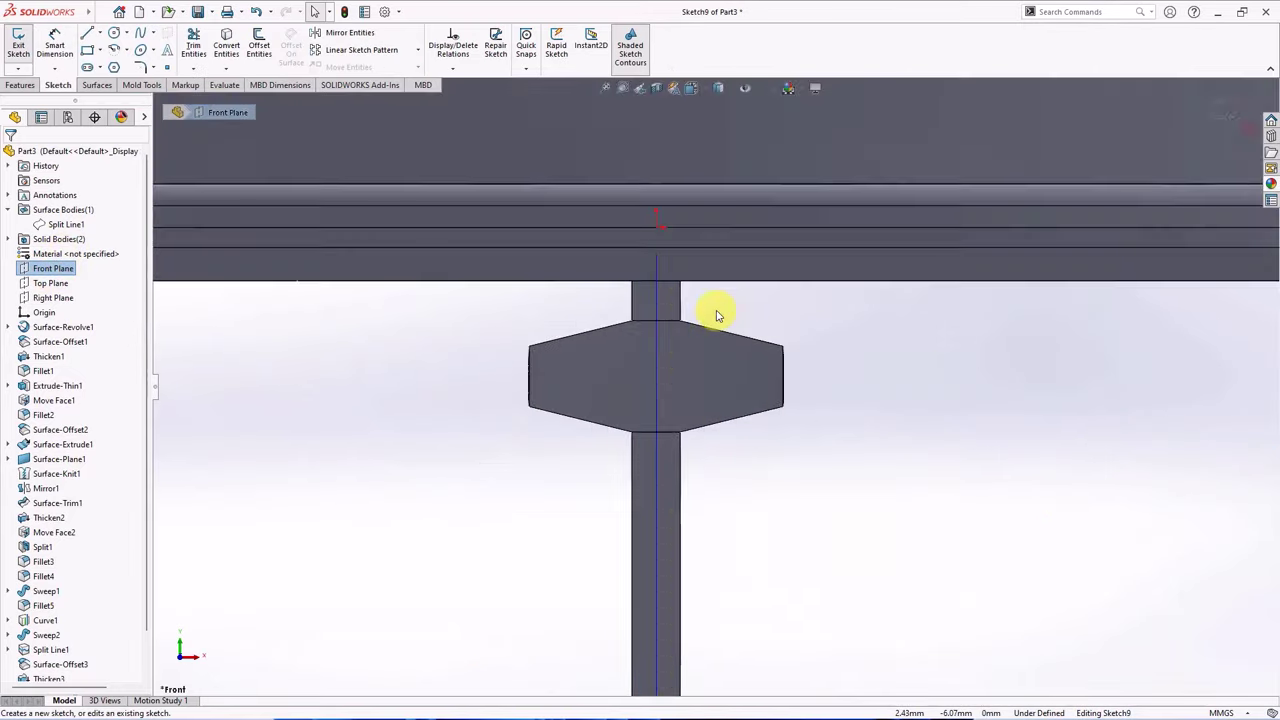
left_click(99, 33)
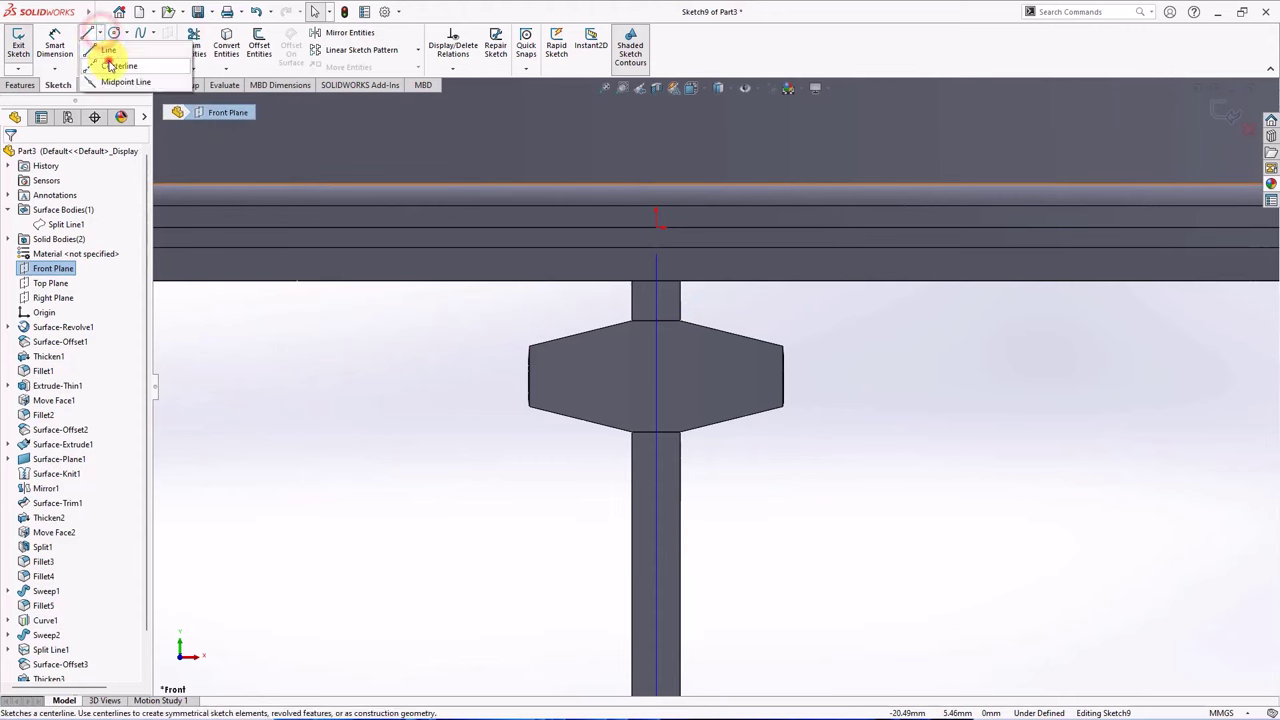
left_click(112, 48)
left_click_drag(656, 322, 657, 432)
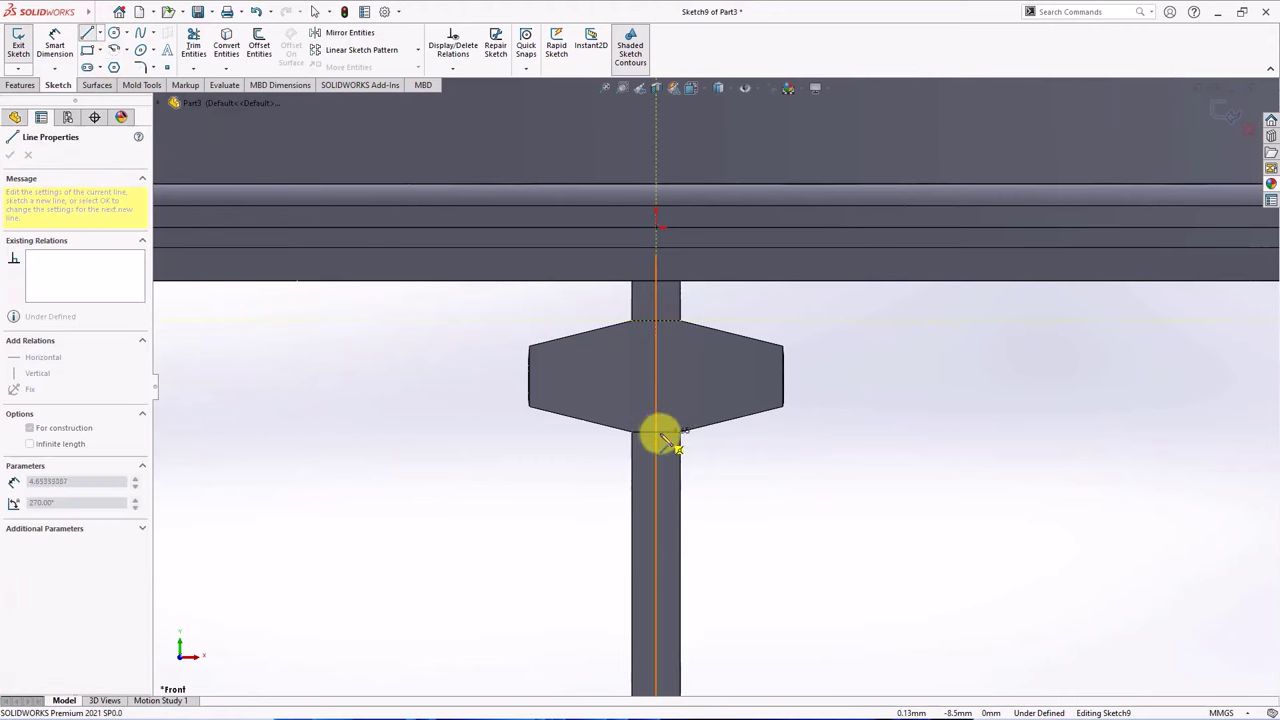
key("Escape")
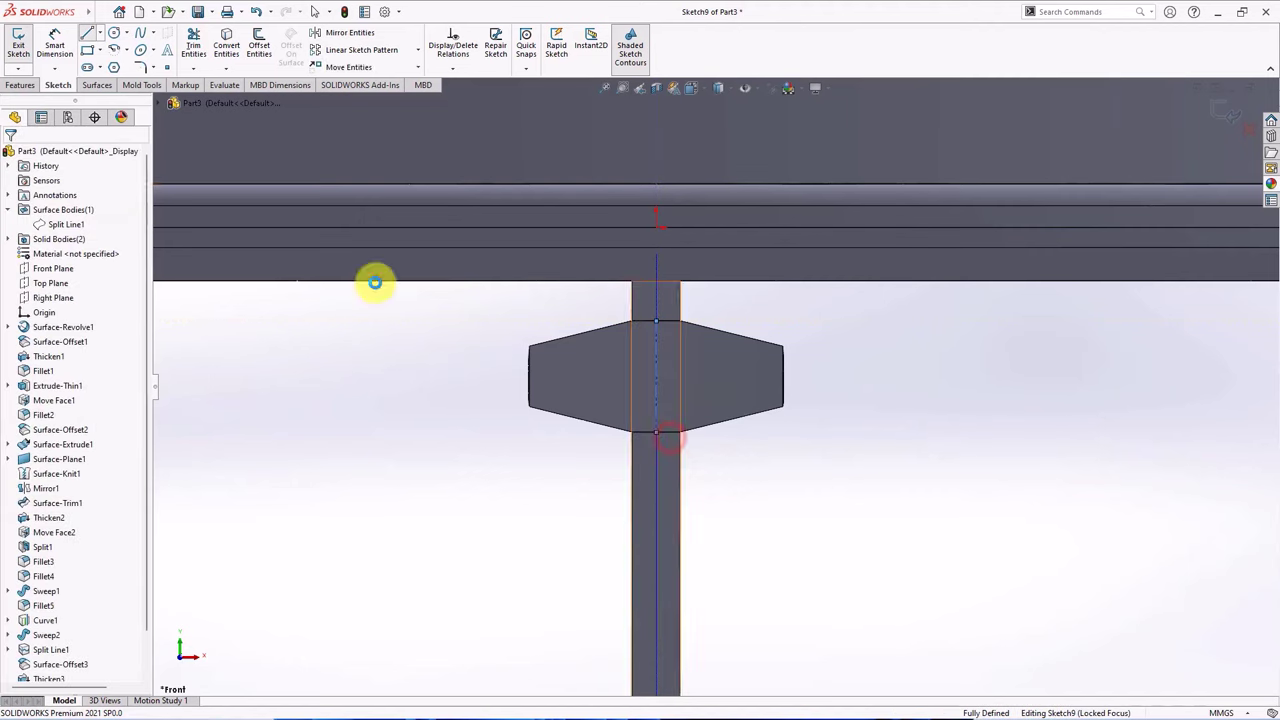
Draw a circle centred on the centerline and dimension it to 4 mm diameter.
left_click(114, 33)
left_click(656, 376)
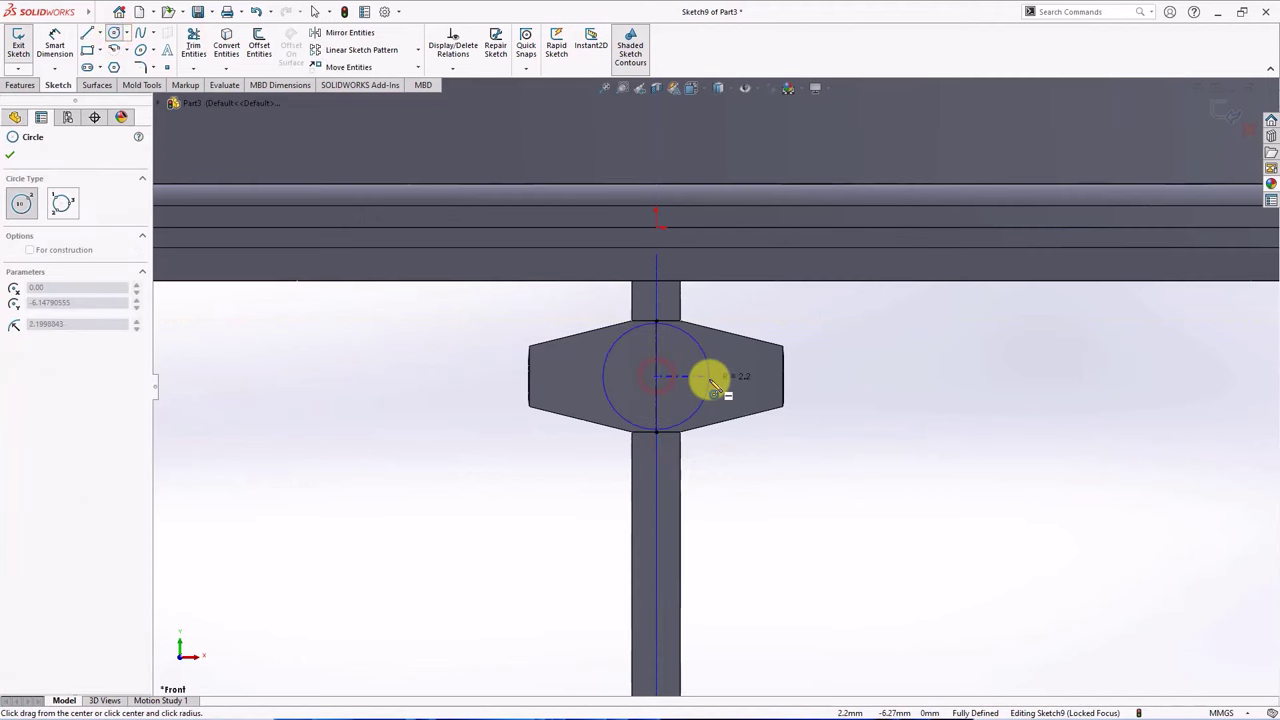
left_click(702, 376)
left_click(55, 45)
left_click(694, 357)
left_click(766, 463)
type("4")
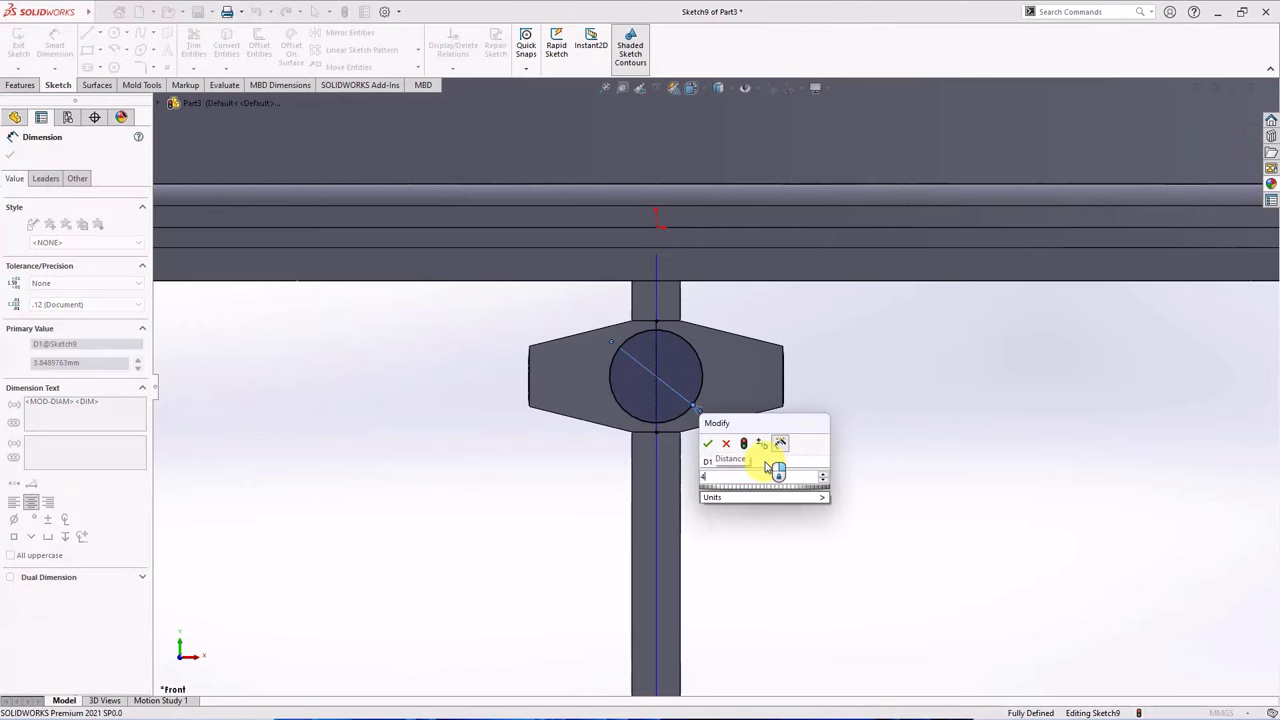
left_click(708, 444)
scroll(714, 455, "up", 5)
middle_click_drag(714, 449, 566, 343)
scroll(397, 332, "down", 3)
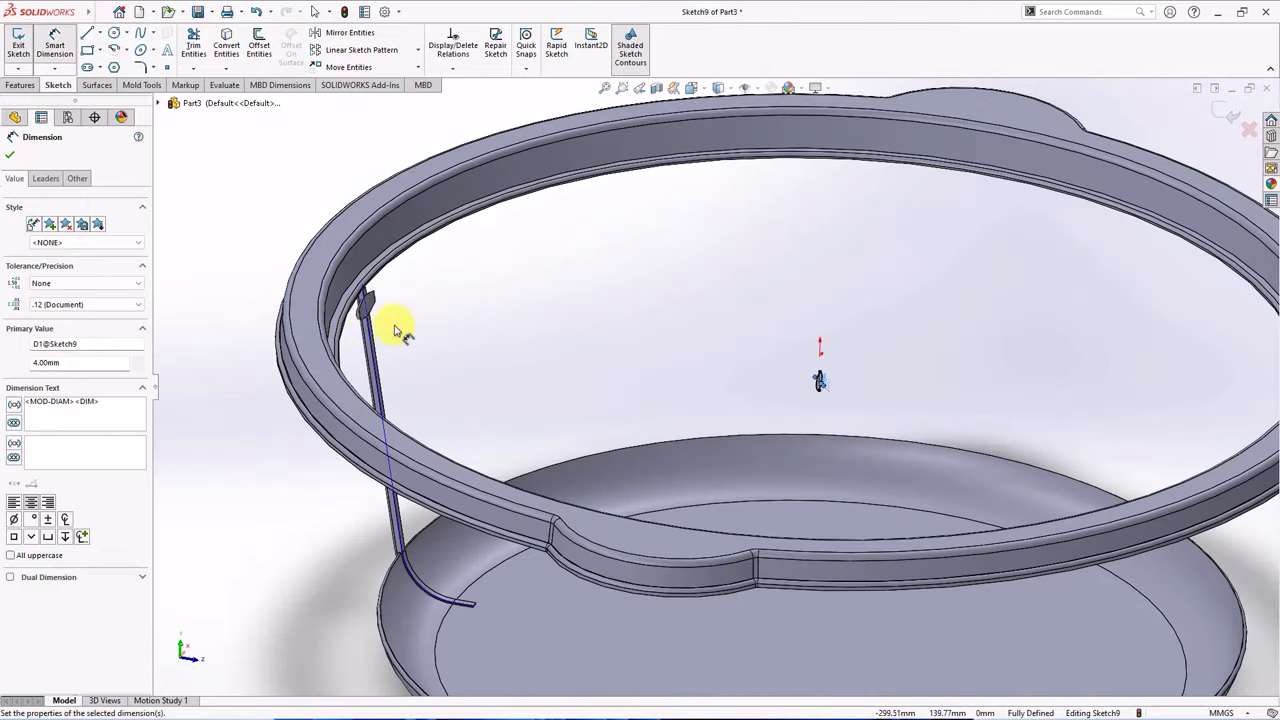
left_click(10, 156)
left_click(15, 86)
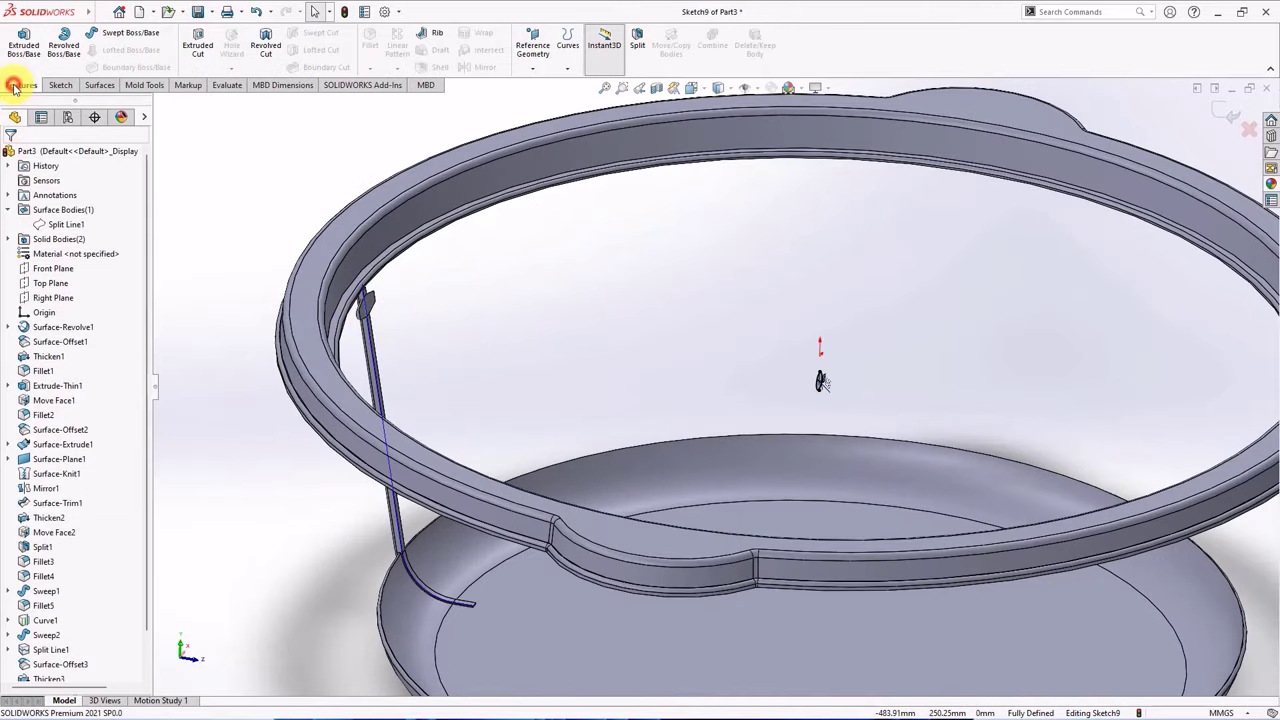
Extrude the circle 2.2 mm from the hub face, reversed, merged only into Fillet6.
left_click(20, 52)
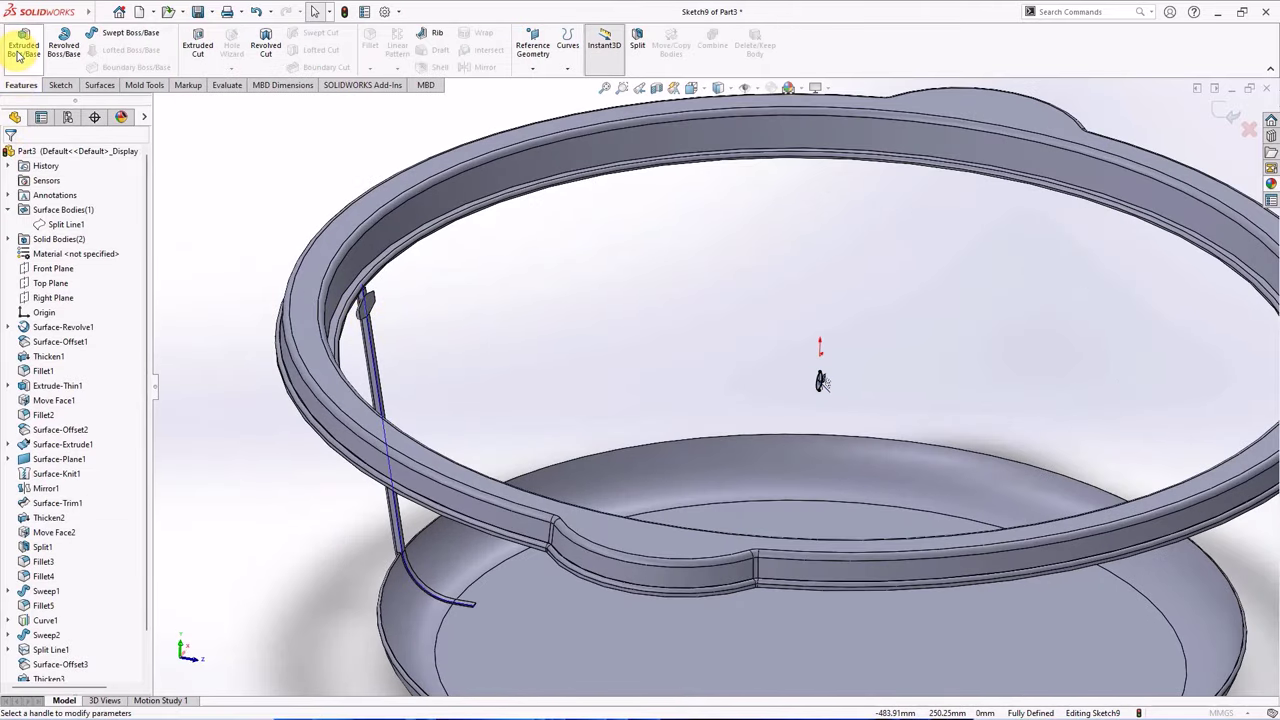
left_click(63, 192)
left_click(63, 207)
scroll(343, 320, "down", 5)
left_click(592, 312)
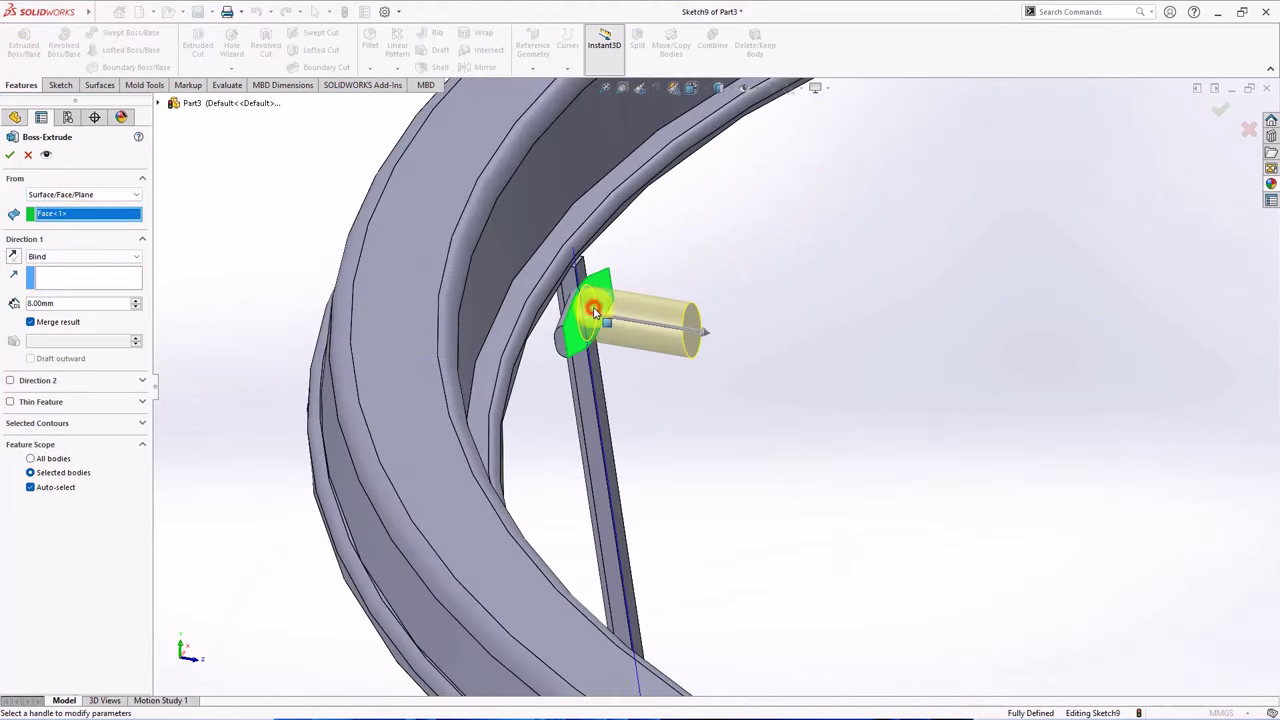
left_click(13, 257)
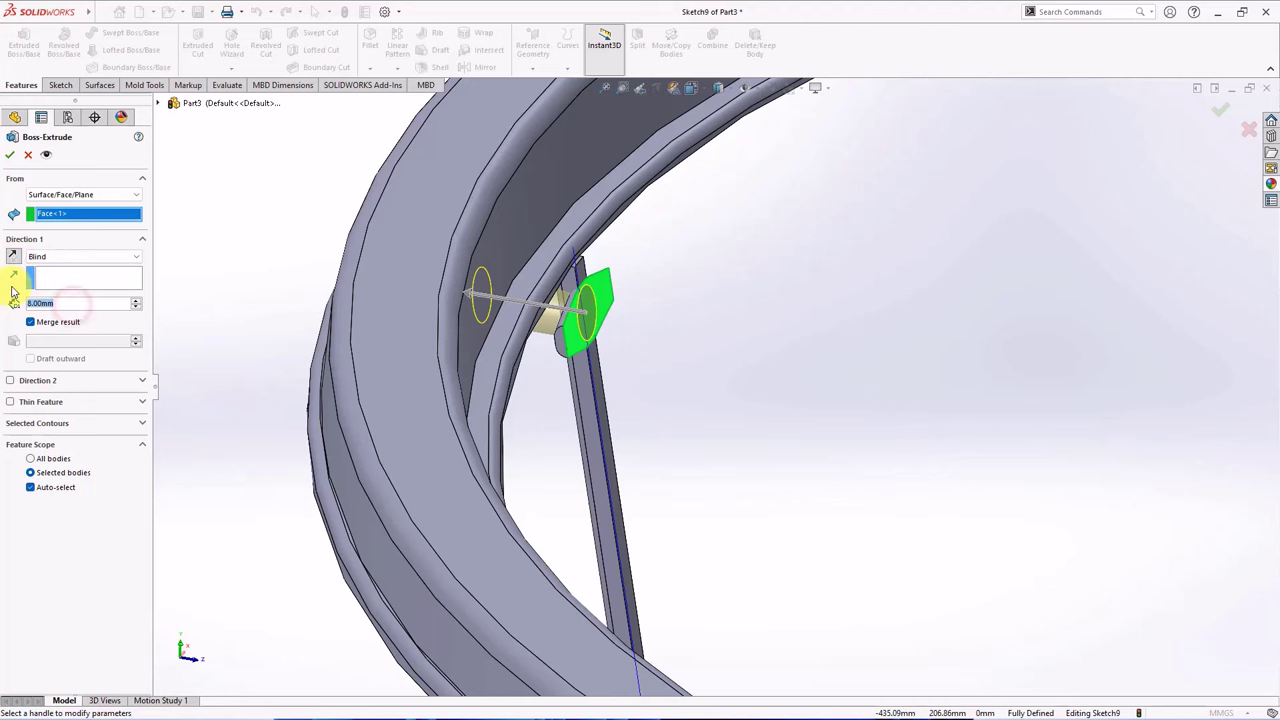
middle_click_drag(348, 323, 280, 456)
left_click(31, 487)
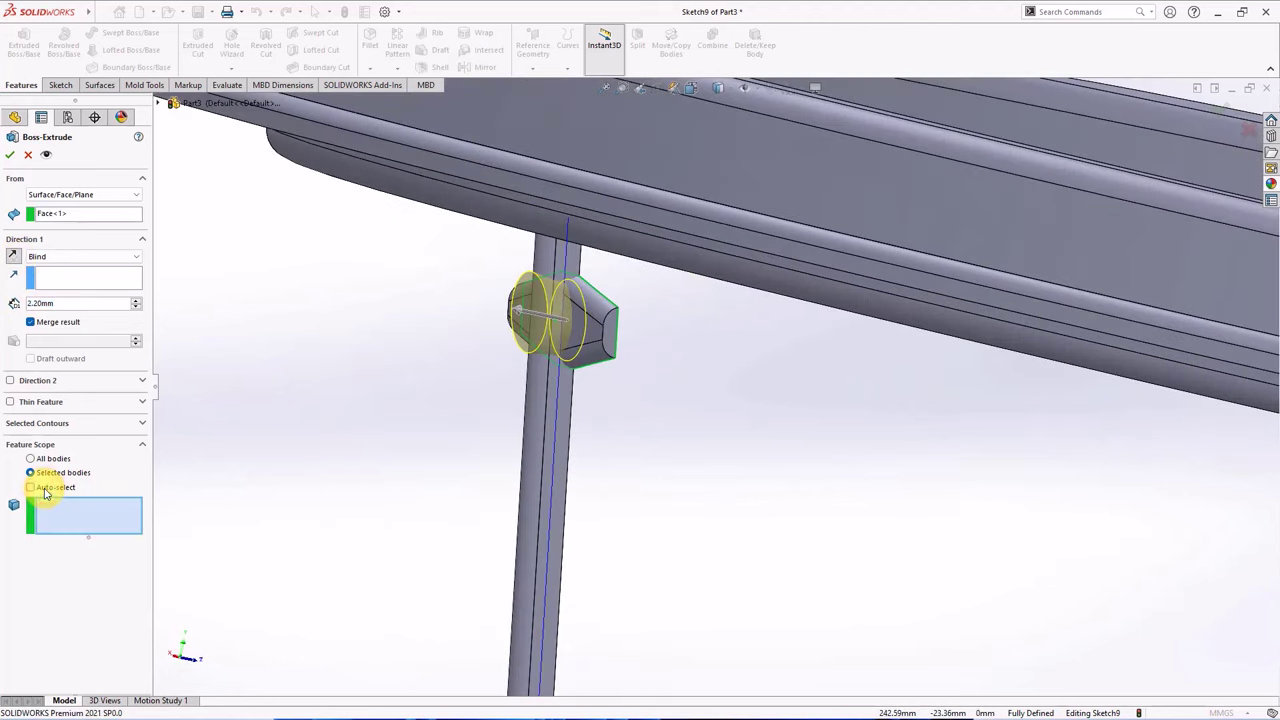
left_click(598, 352)
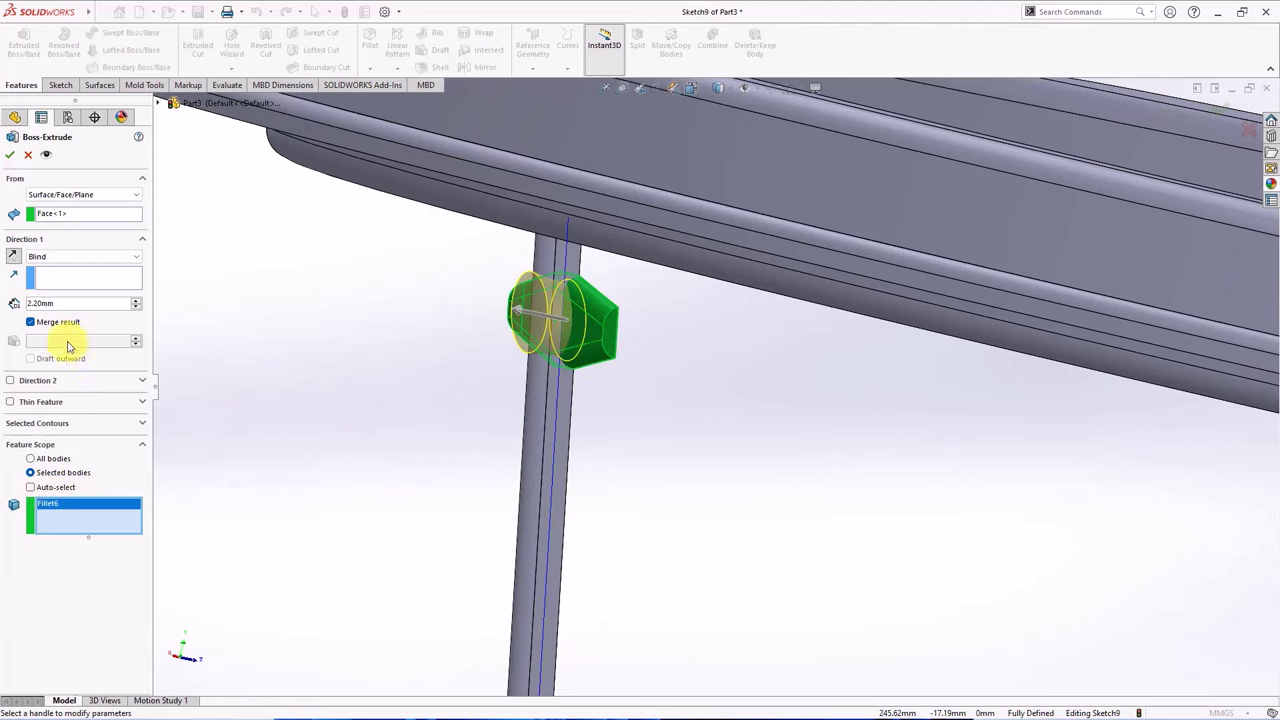
left_click(9, 157)
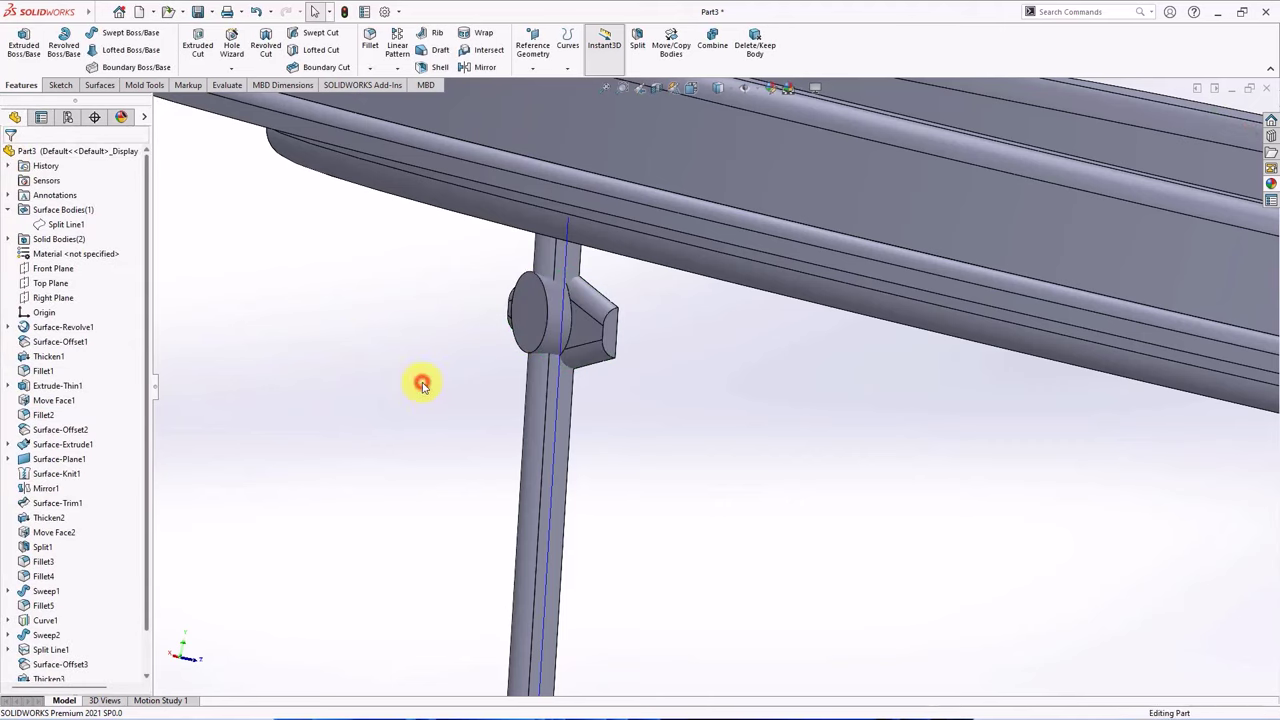
Round the knob's circular outer edge with a fillet.
middle_click_drag(420, 380, 580, 251)
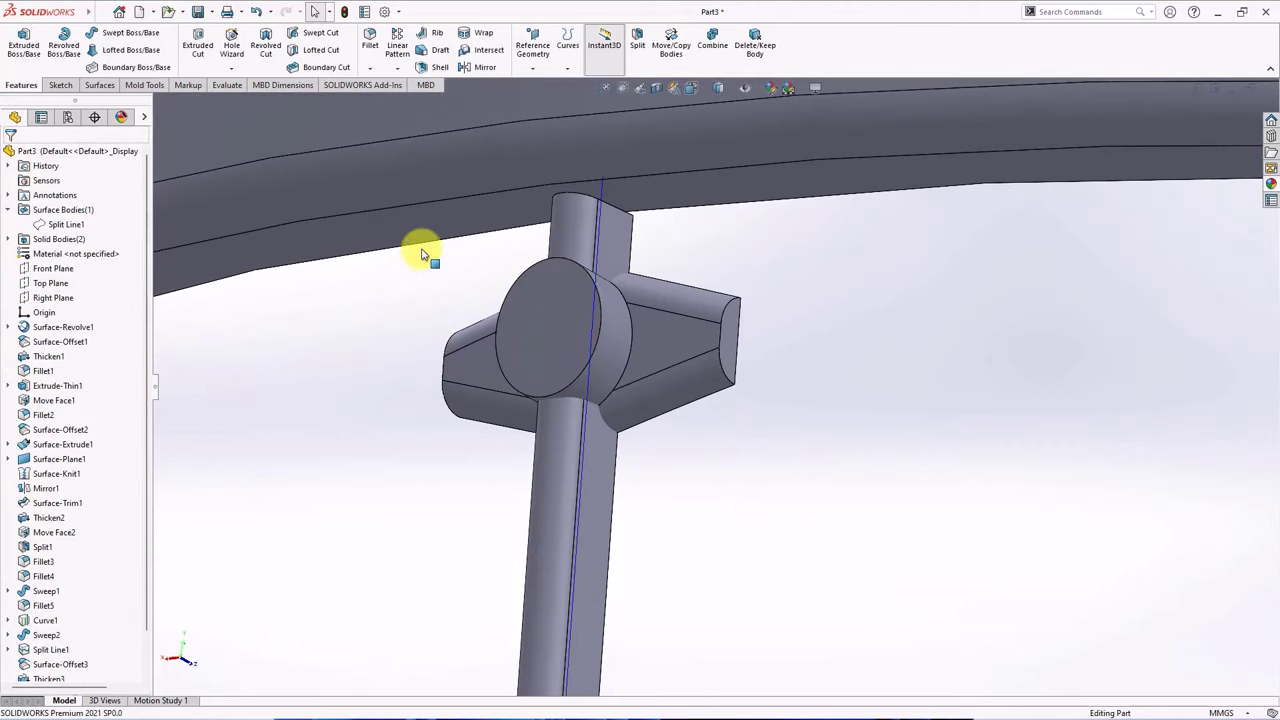
left_click(369, 40)
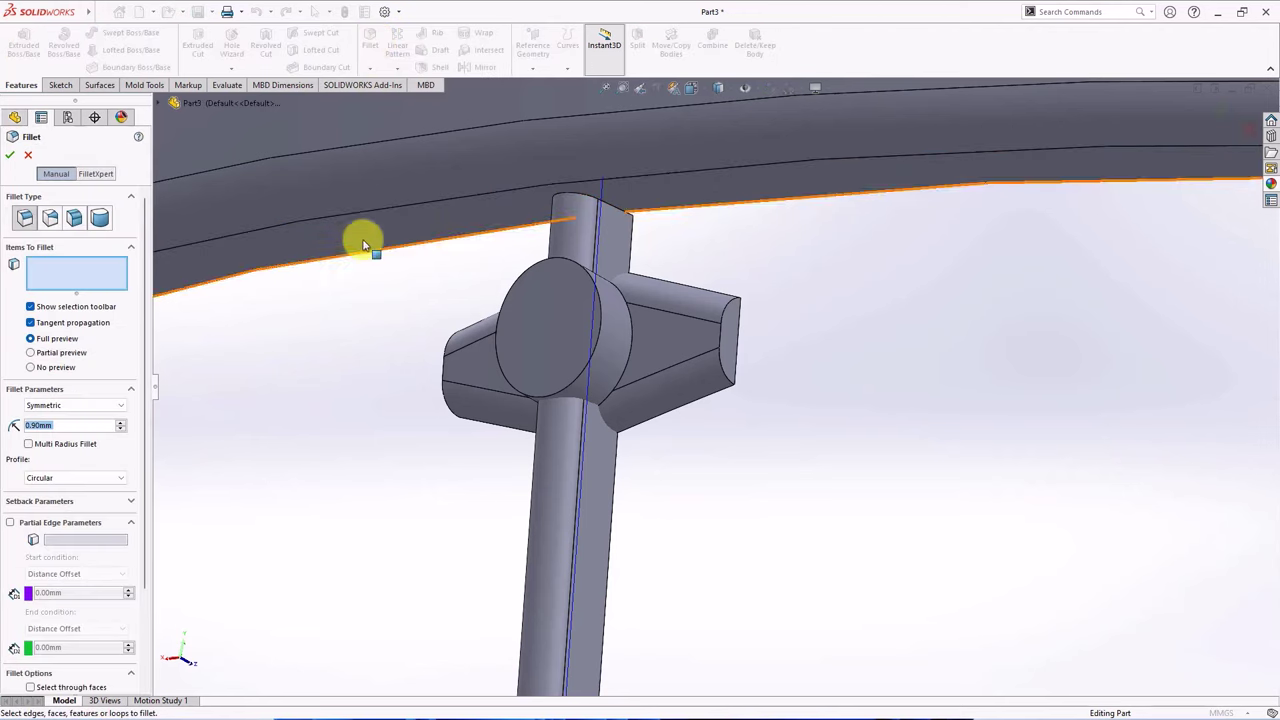
left_click(565, 390)
key("Return")
scroll(580, 392, "up", 3)
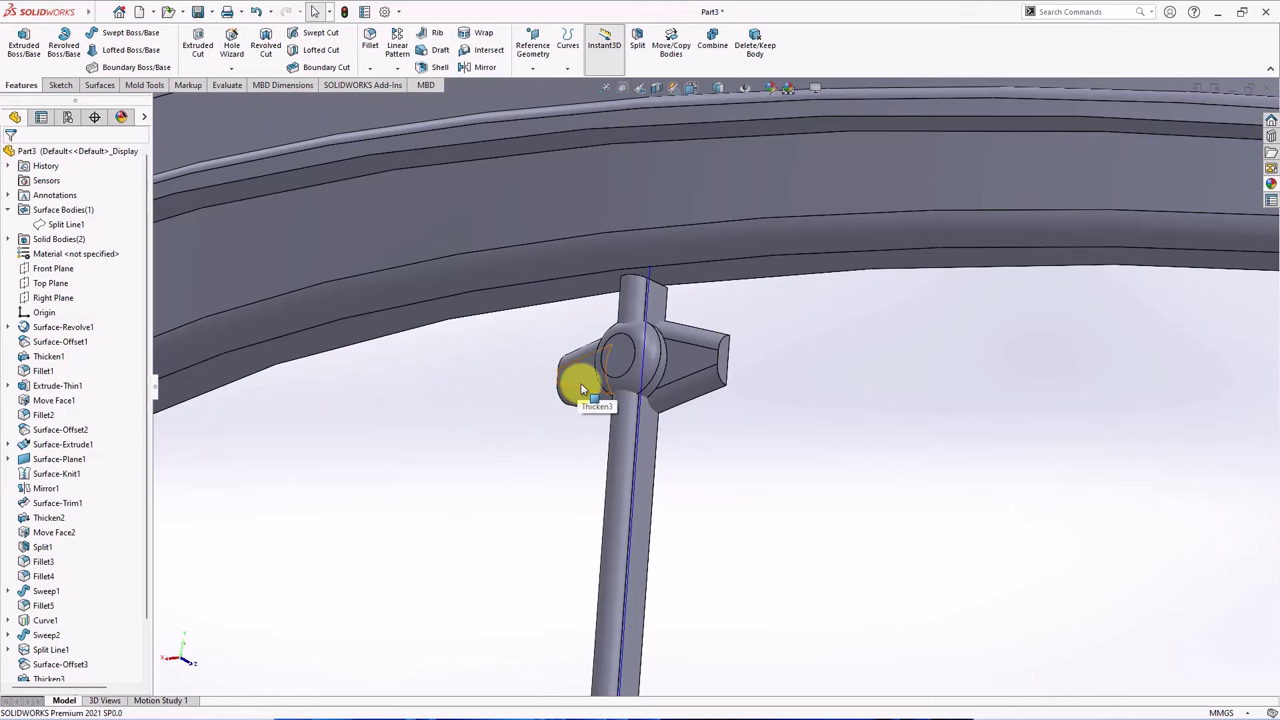
scroll(580, 384, "up", 5)
middle_click_drag(580, 386, 594, 409)
scroll(751, 423, "down", 5)
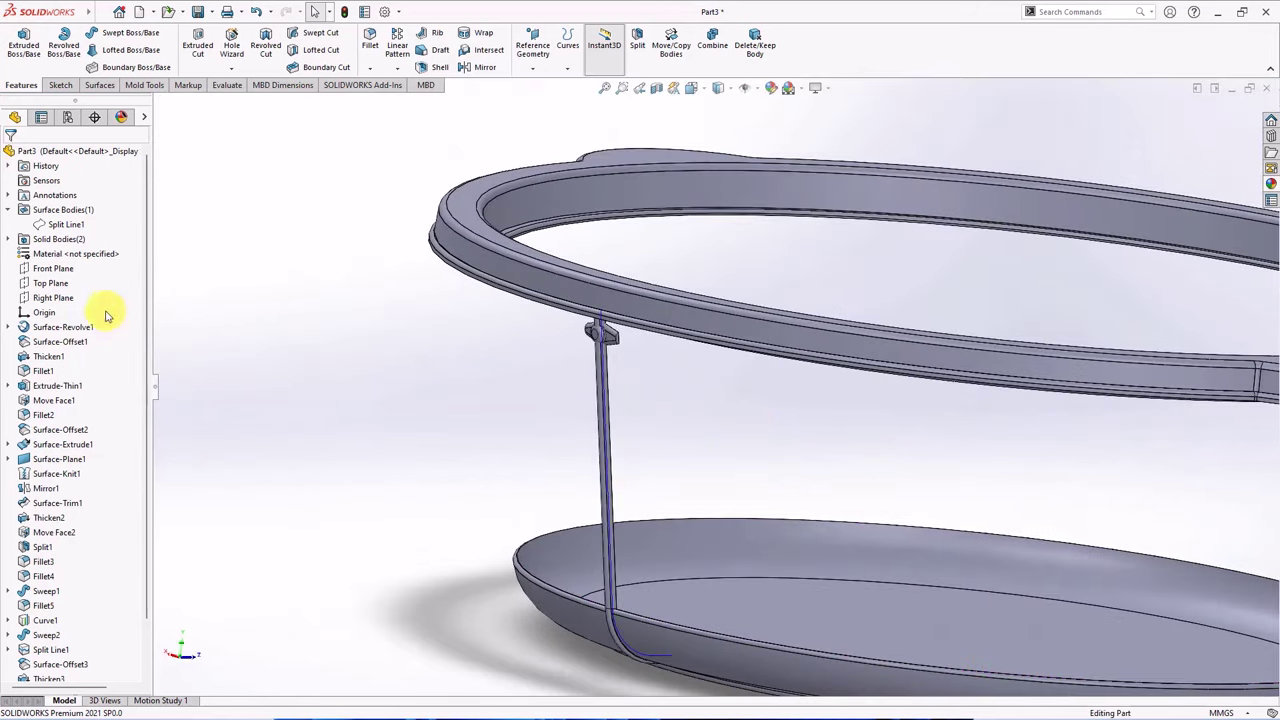
Start a sketch on the Right Plane and convert the strut edge into it.
left_click(66, 300)
left_click(62, 283)
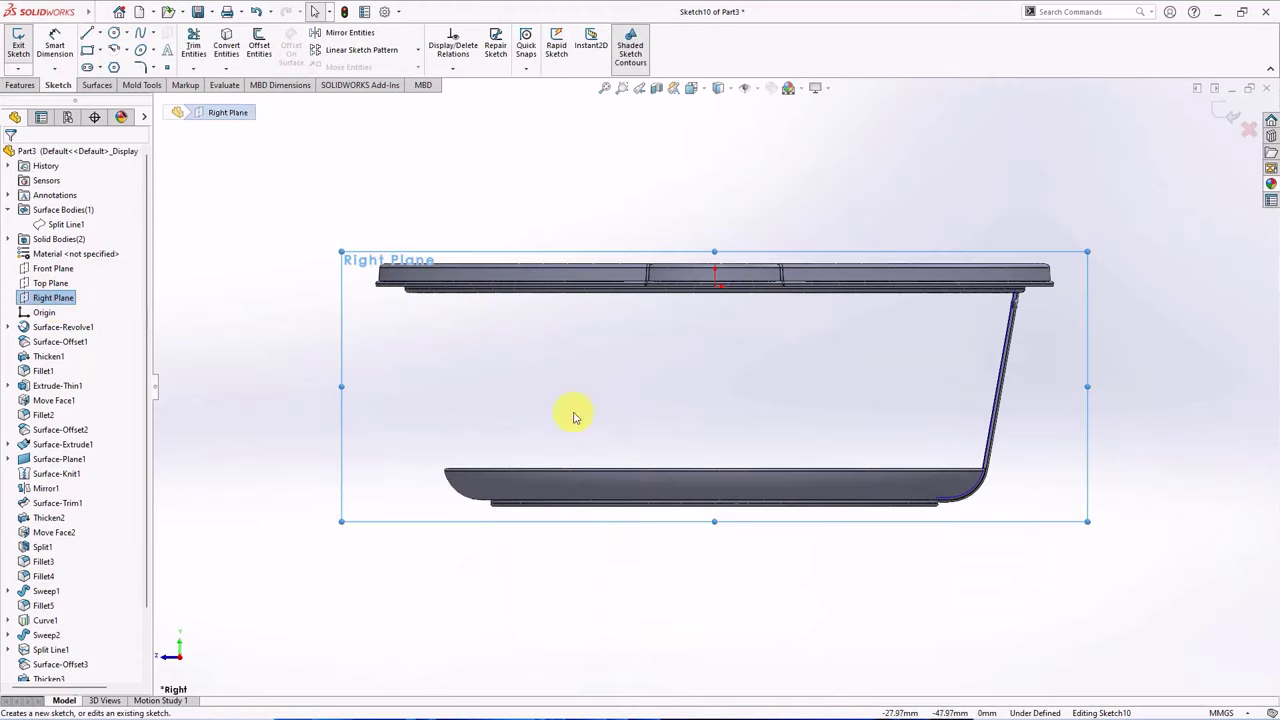
mouse_move(766, 434)
middle_mouse_down()
mouse_move(846, 386)
mouse_move(700, 434)
mouse_move(537, 390)
mouse_move(491, 429)
mouse_move(503, 497)
mouse_move(480, 563)
middle_mouse_up()
scroll(530, 508, "down", 5)
scroll(530, 508, "down", 2)
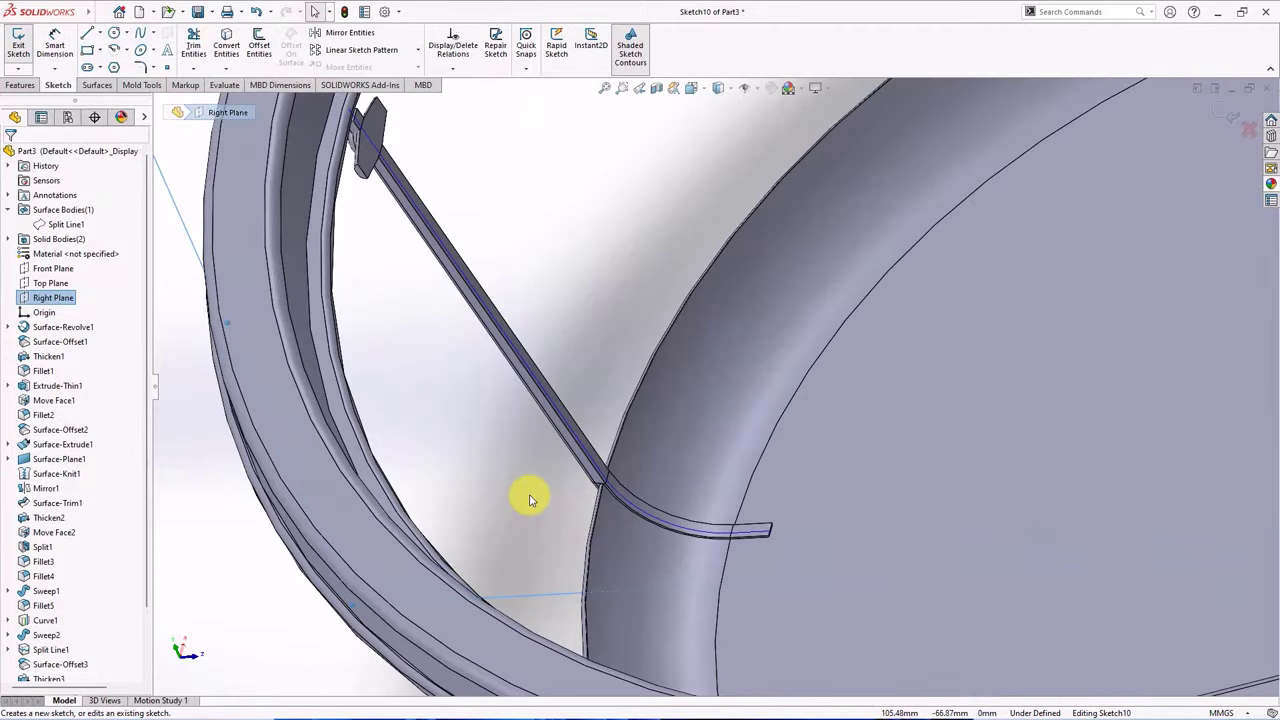
scroll(533, 482, "up", 1)
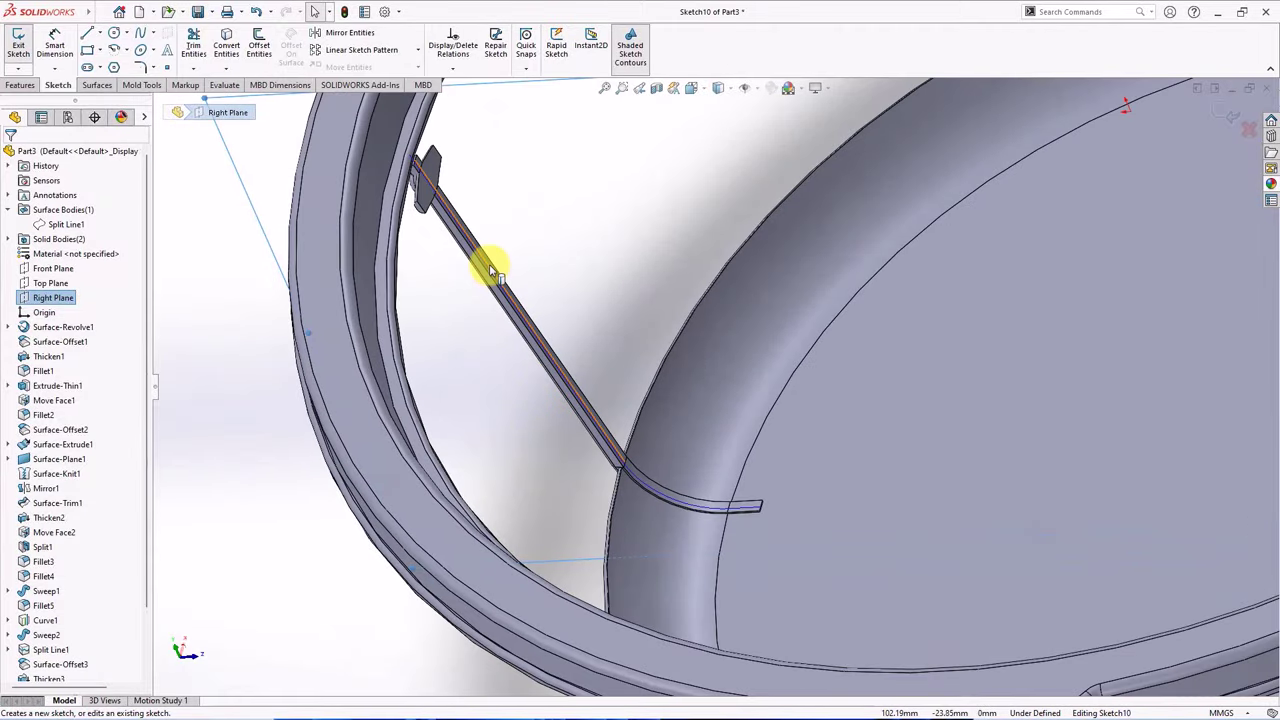
left_click(440, 205)
scroll(497, 217, "down", 3)
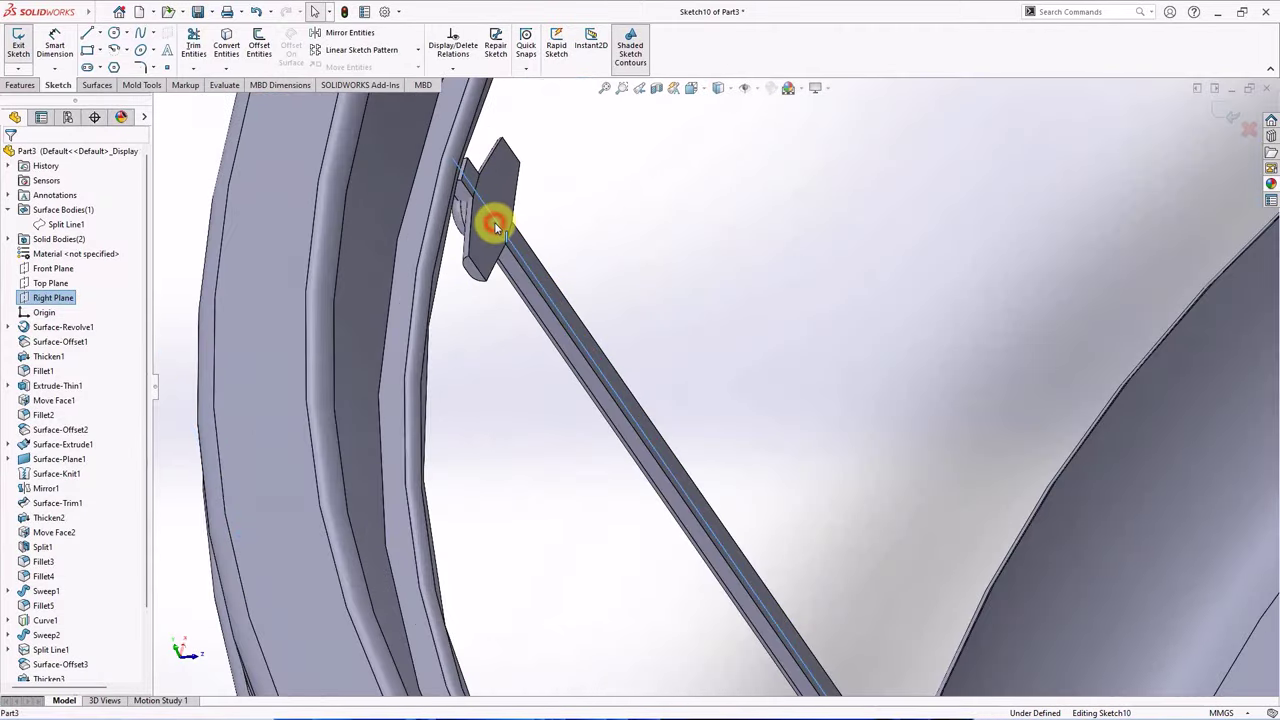
left_click(226, 48)
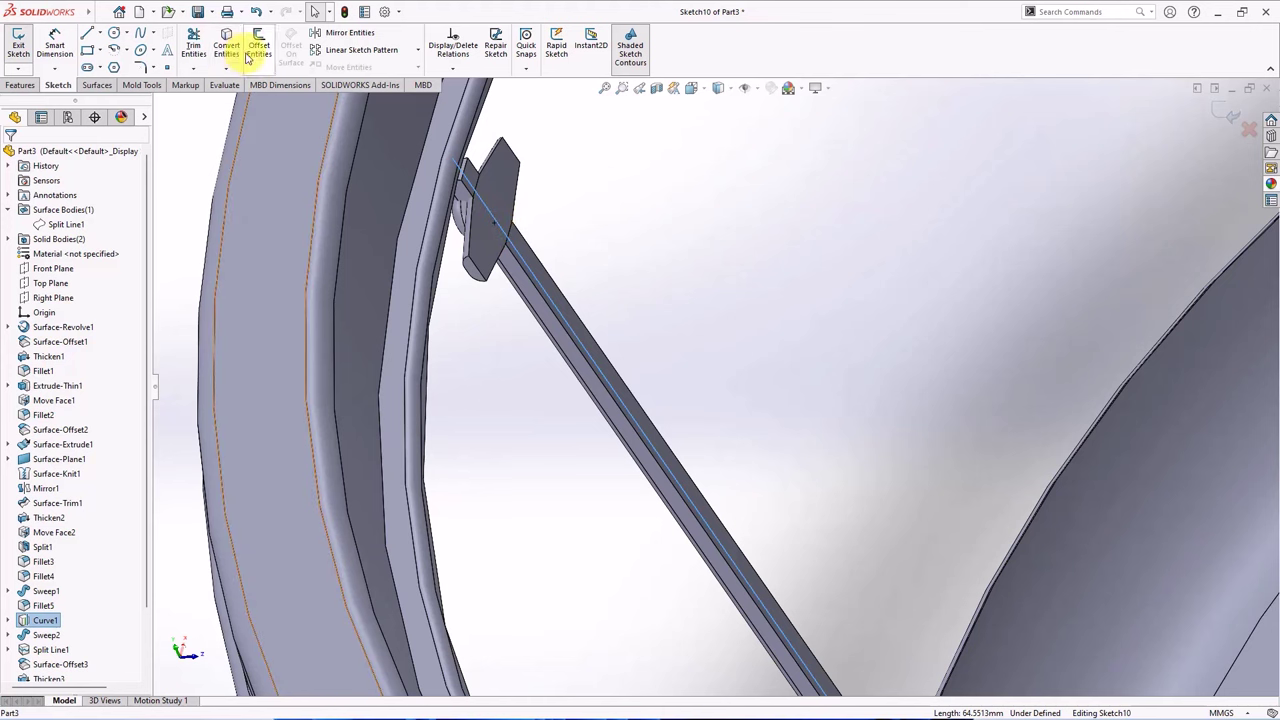
Make the traced line's top endpoint horizontal with Sketch9's hub point.
left_click(453, 163)
scroll(623, 320, "up", 3)
middle_click_drag(679, 408, 590, 188)
middle_click_drag(623, 231, 390, 311)
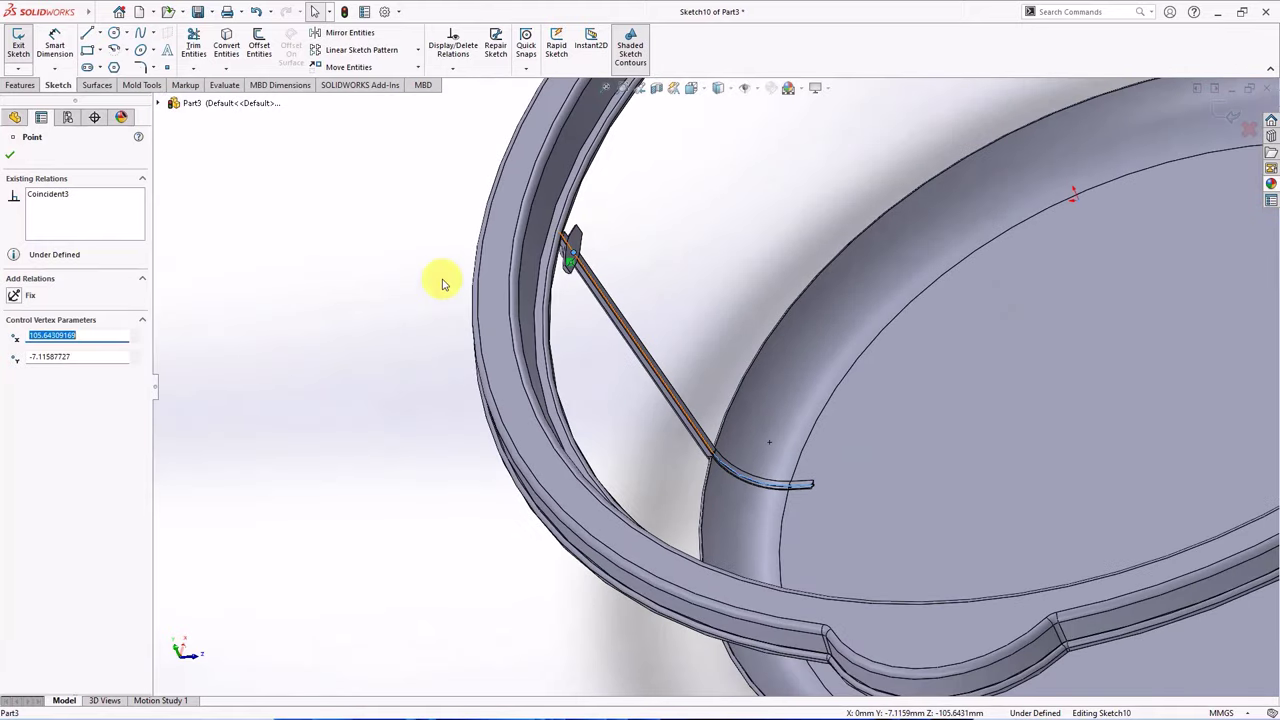
left_click(11, 156)
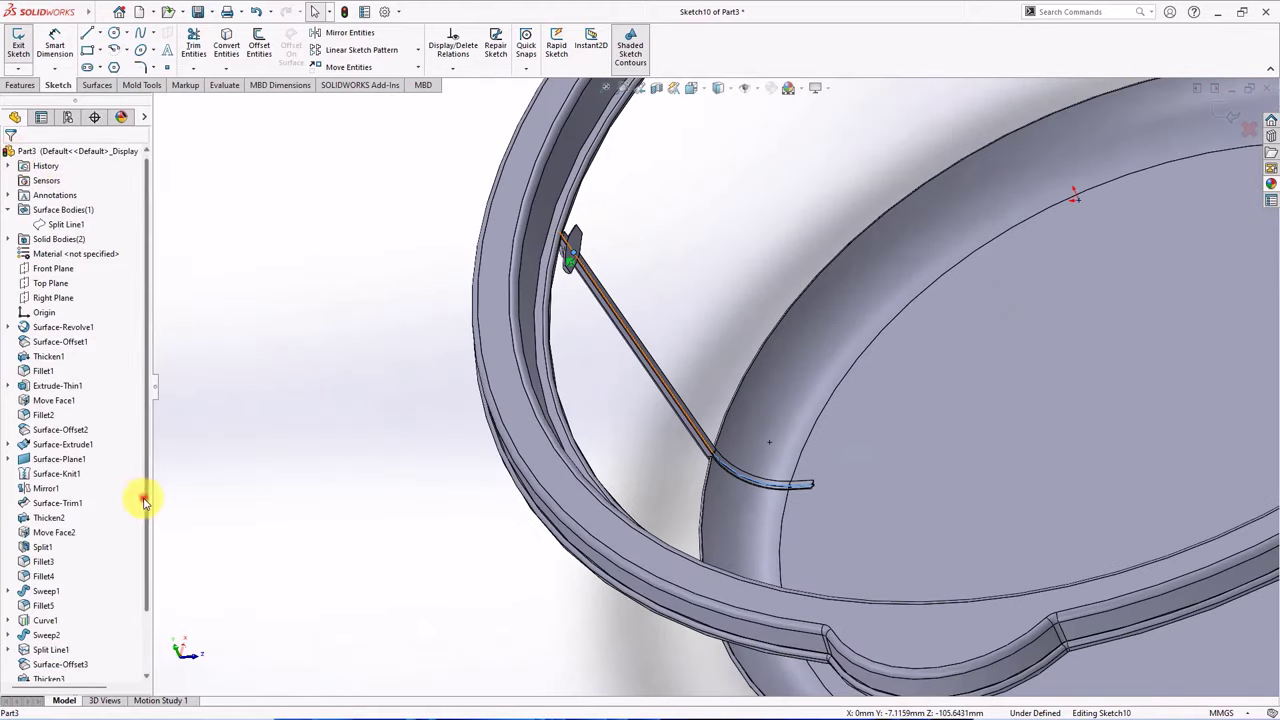
scroll(107, 619, "down", 3)
left_click(10, 636)
left_click(45, 657)
left_click(271, 571)
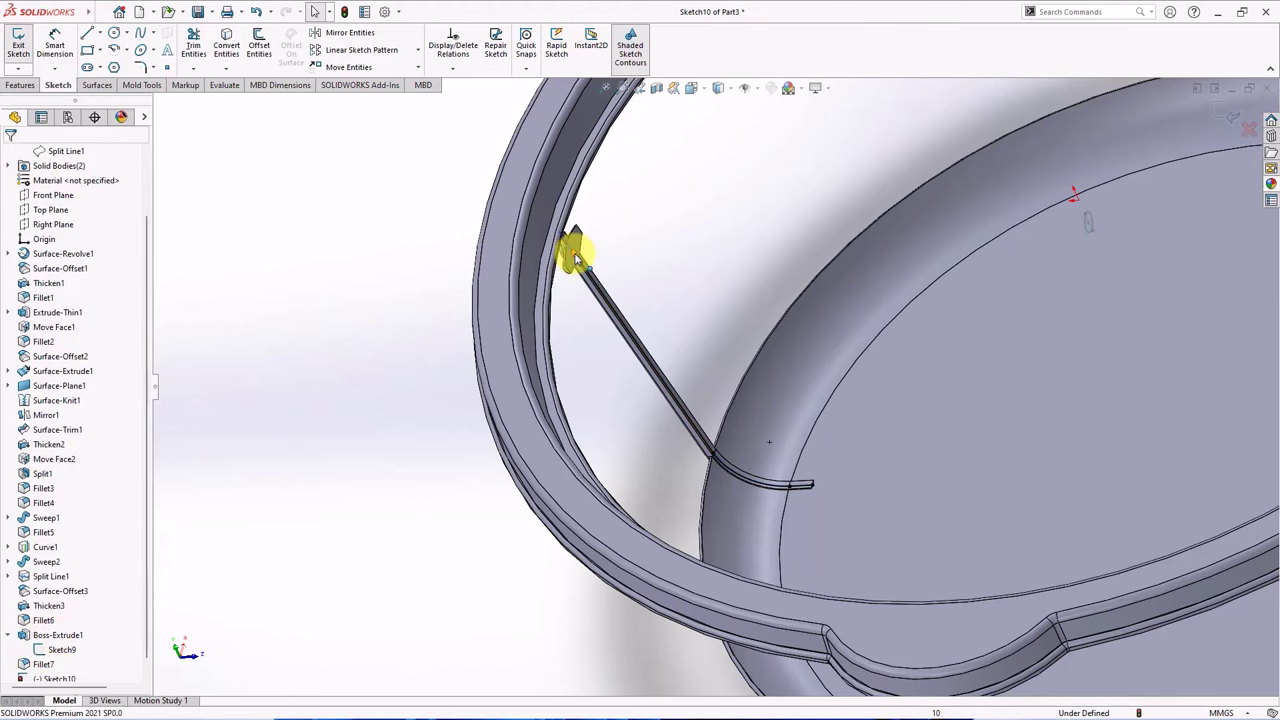
left_click(575, 258)
scroll(1128, 229, "down", 5)
left_click(990, 250, "ctrl")
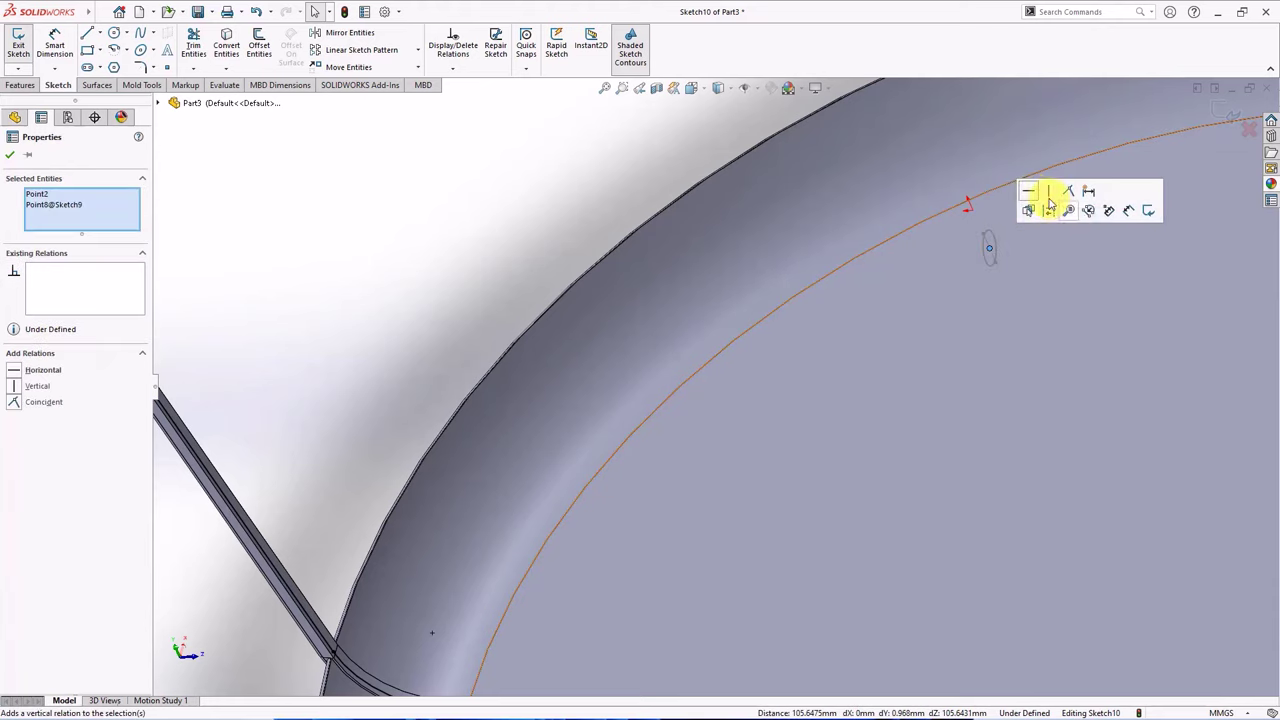
left_click(1033, 197)
scroll(1014, 257, "up", 5)
left_click(366, 331)
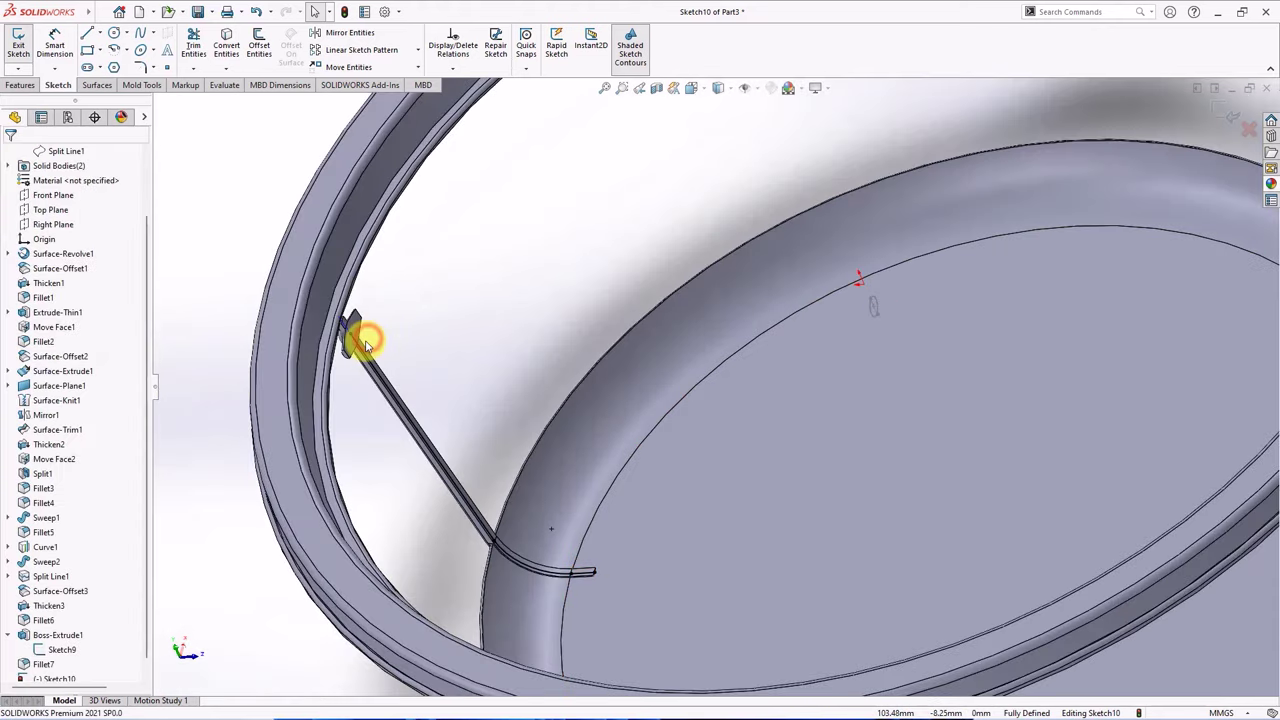
Select the short 4.75 mm line at the strut's bent end and exit Sketch10.
scroll(592, 458, "down", 2)
scroll(857, 643, "down", 5)
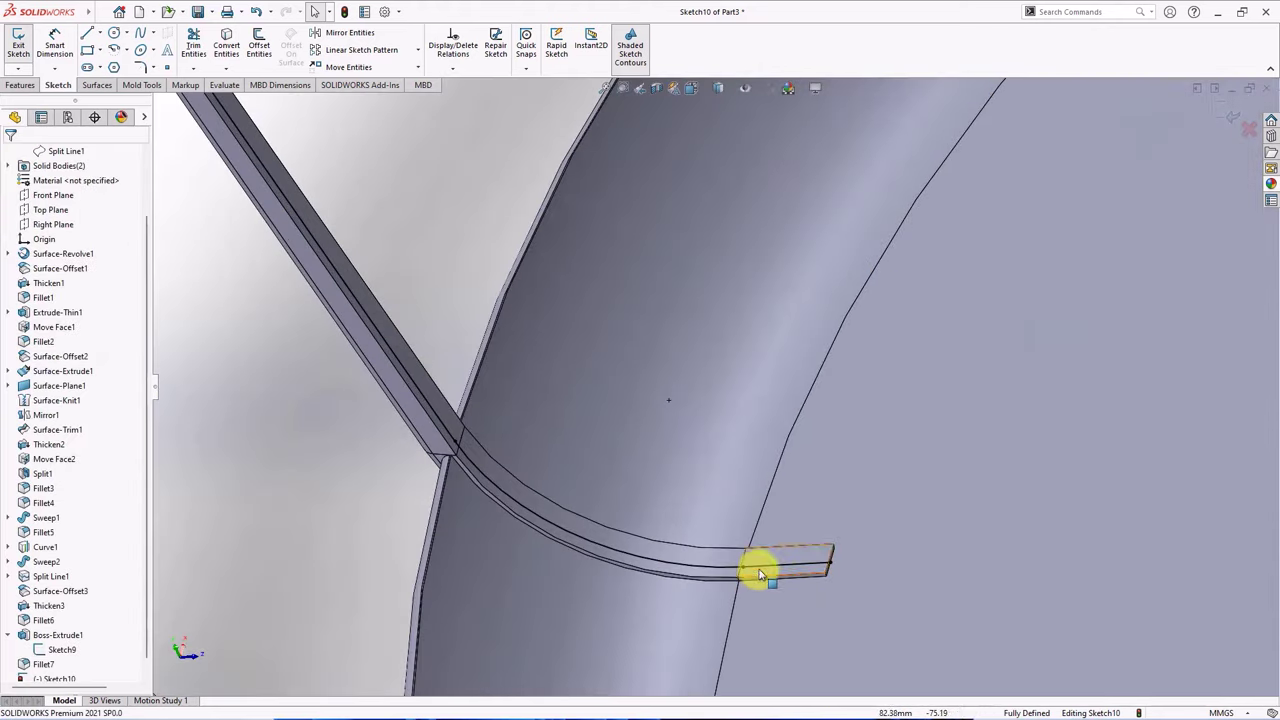
left_click(760, 571)
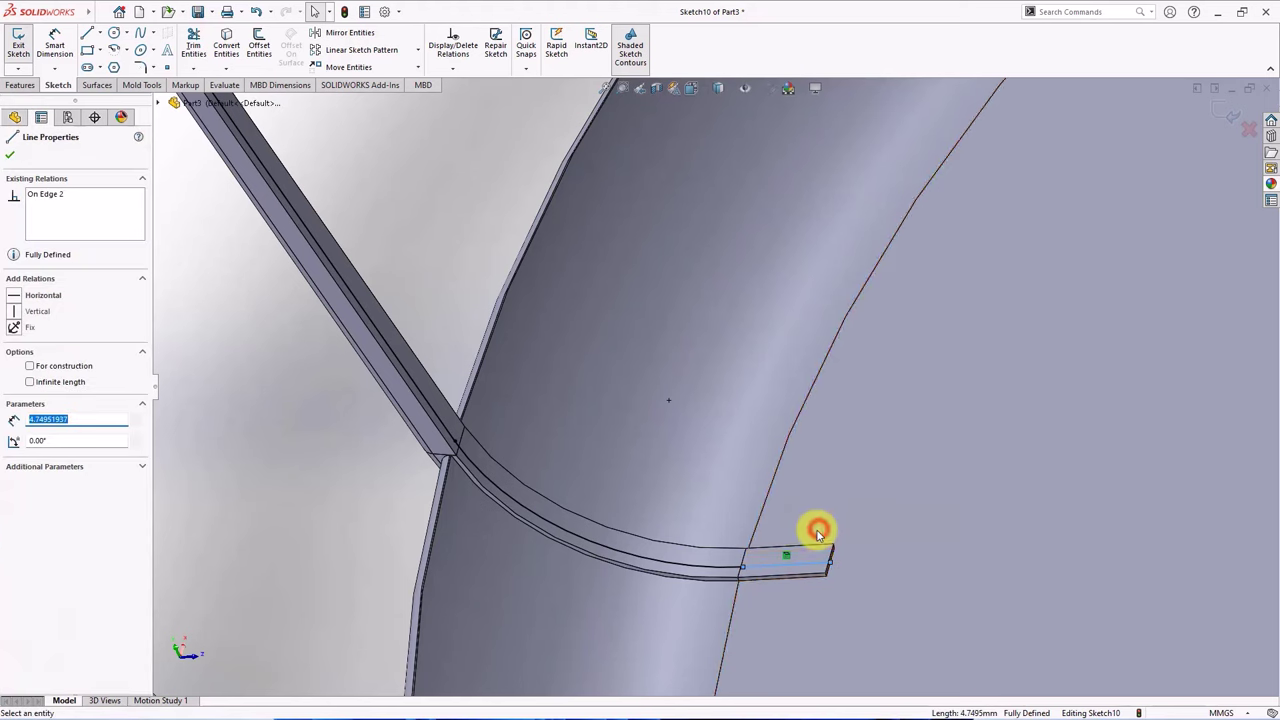
middle_click_drag(823, 531, 803, 560)
scroll(789, 480, "up", 5)
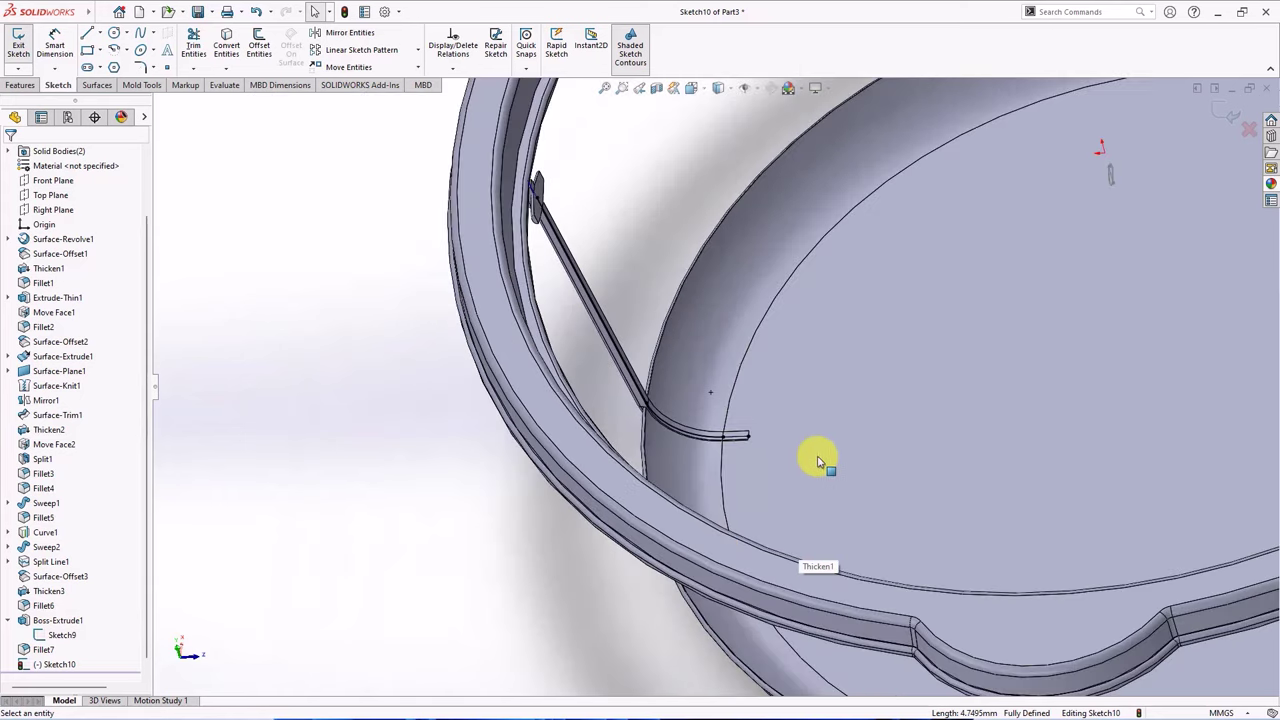
left_click(1231, 113)
middle_click_drag(763, 333, 742, 178)
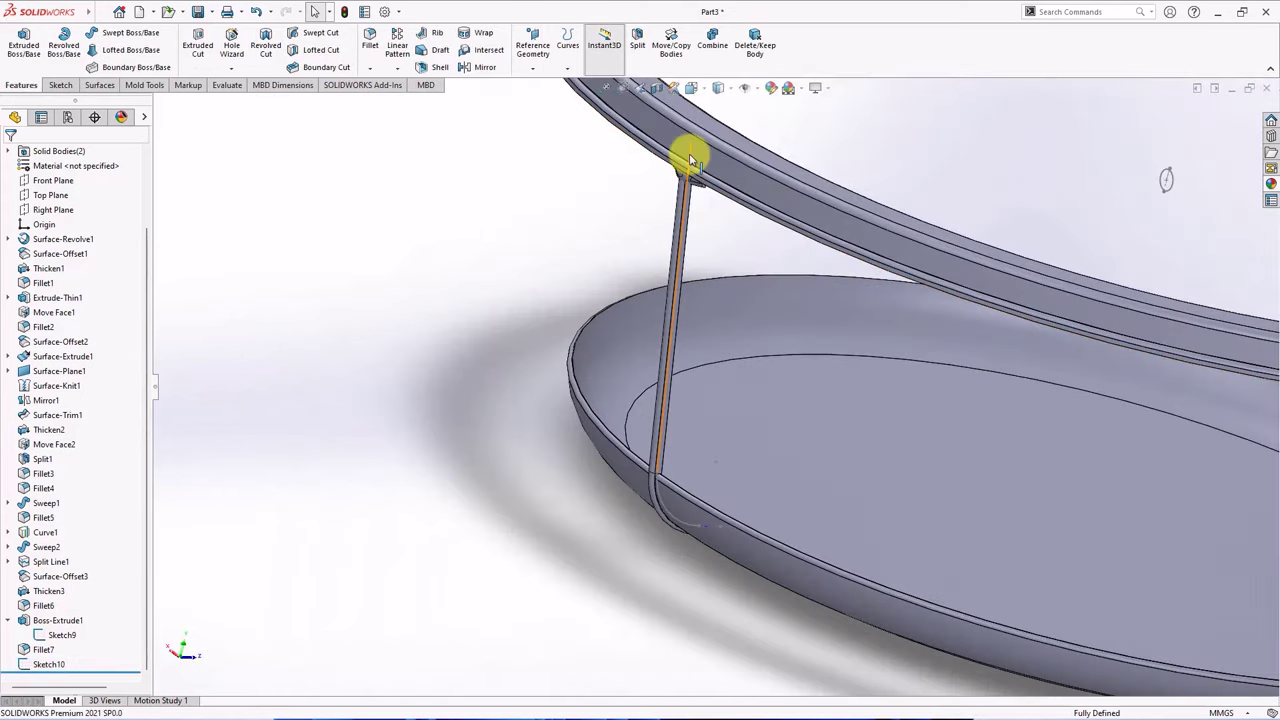
left_click(730, 105)
Start a Curve Driven Pattern along Sketch10 with clip body Fillet7 as the seed.
left_click(494, 198)
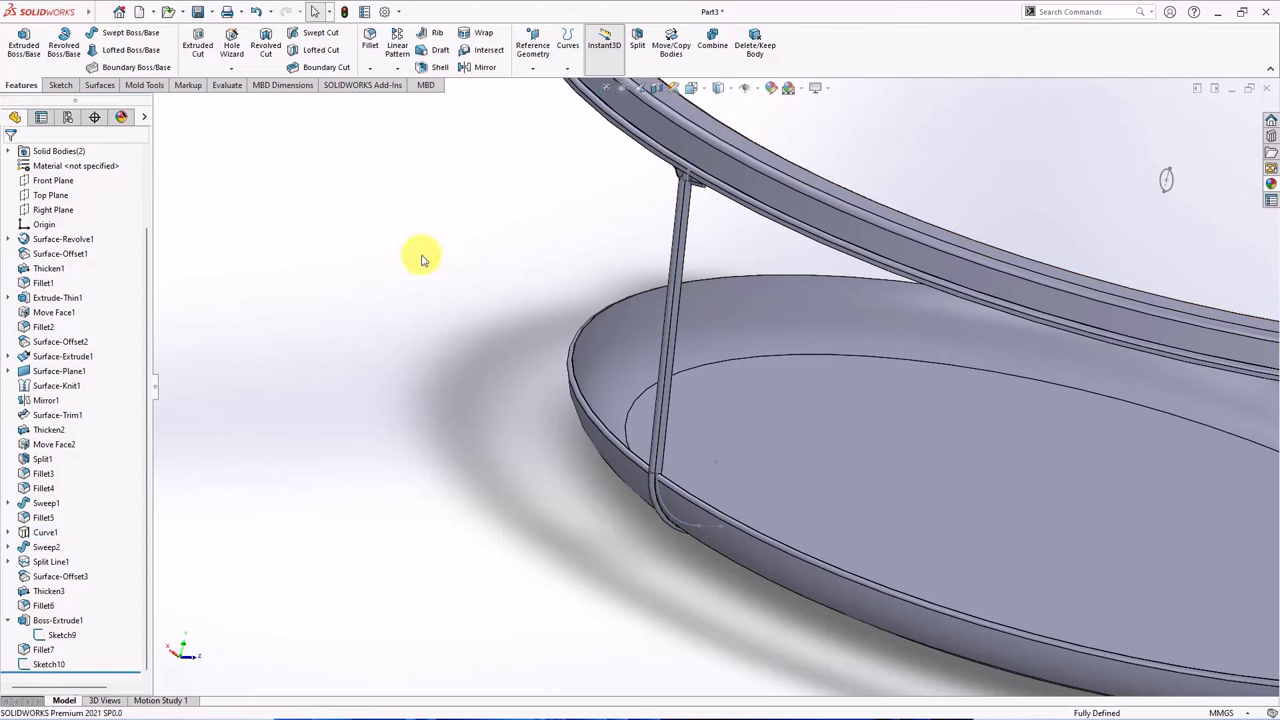
left_click(397, 67)
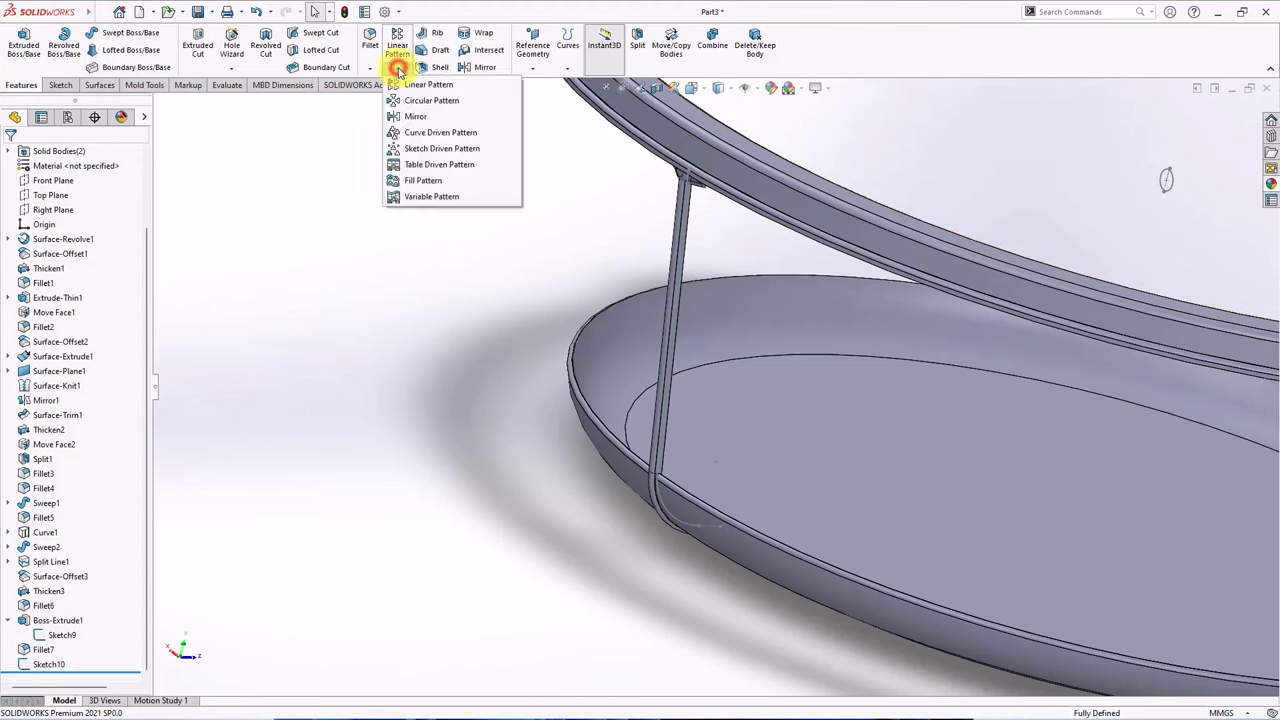
left_click(411, 131)
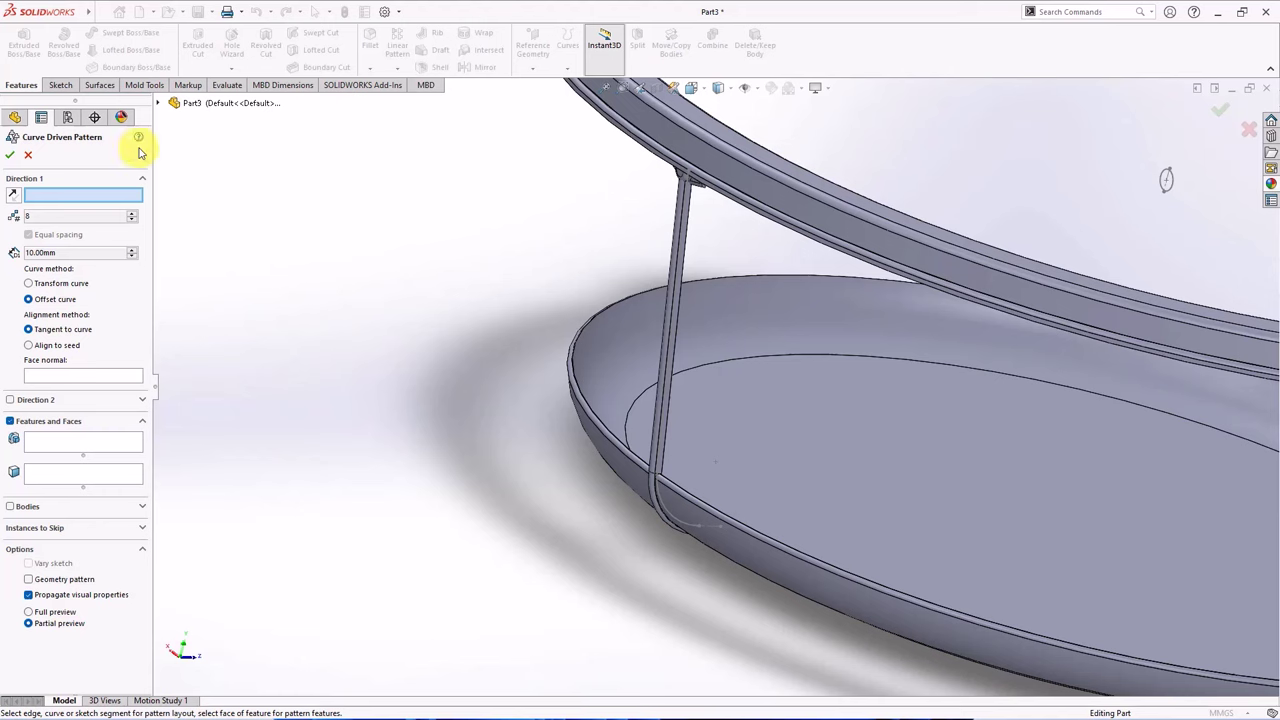
left_click(160, 105)
left_click(212, 675)
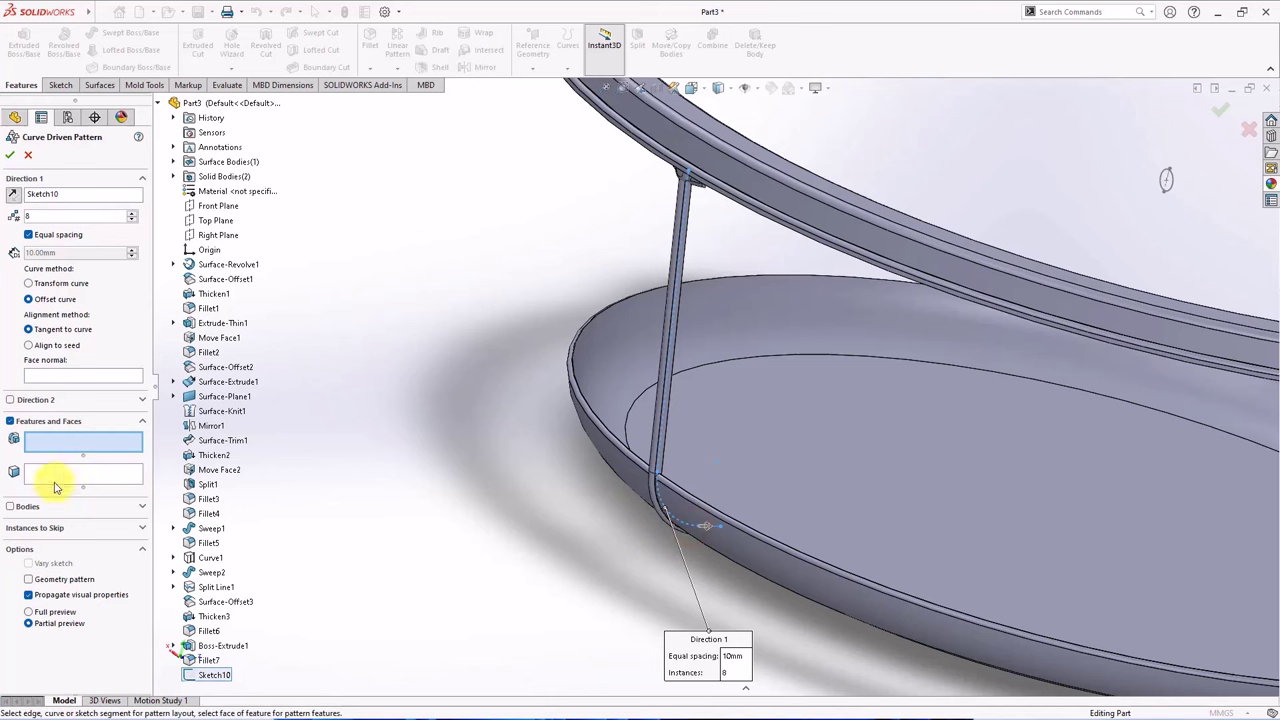
left_click(8, 508)
middle_click_drag(420, 366, 420, 323)
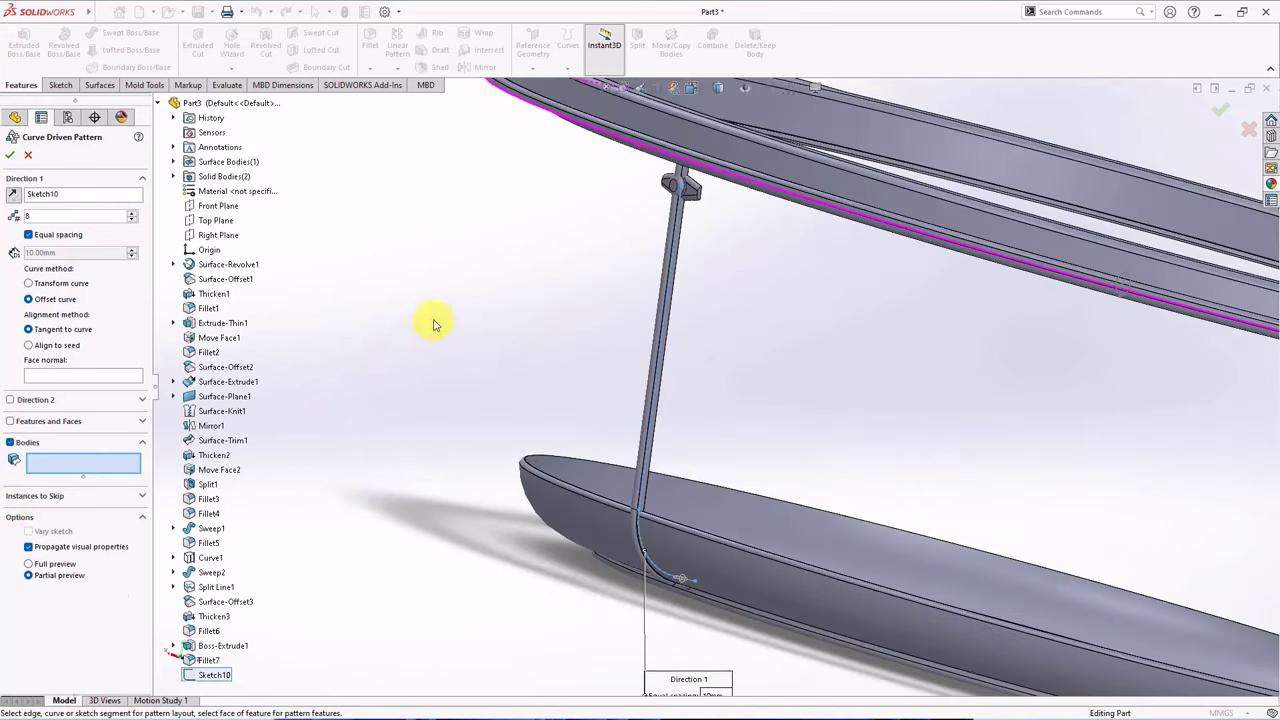
left_click(693, 197)
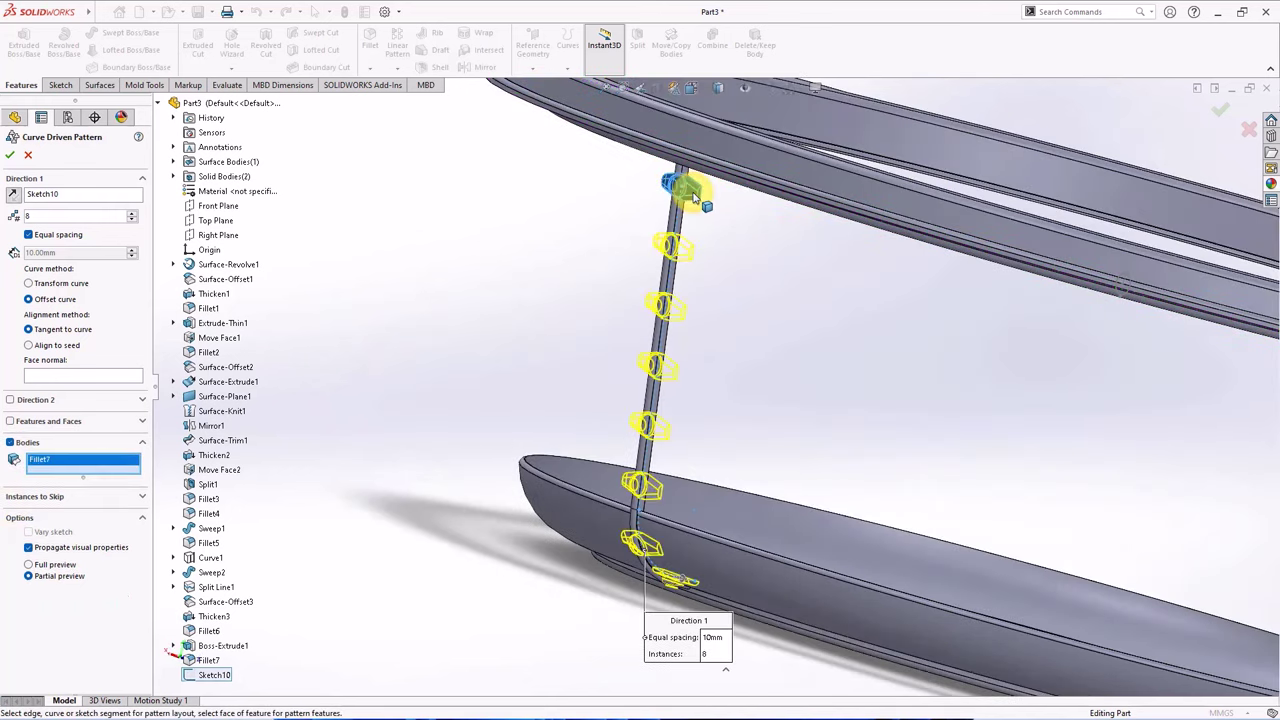
Set 14 equally spaced instances tangent to the curve and accept the pattern.
left_click(133, 215)
left_click(133, 215)
left_click(133, 215)
left_click(133, 215)
left_click(133, 215)
left_click(133, 215)
middle_click_drag(475, 405, 700, 380)
scroll(718, 430, "up", 3)
middle_click_drag(718, 430, 647, 441)
left_click(30, 345)
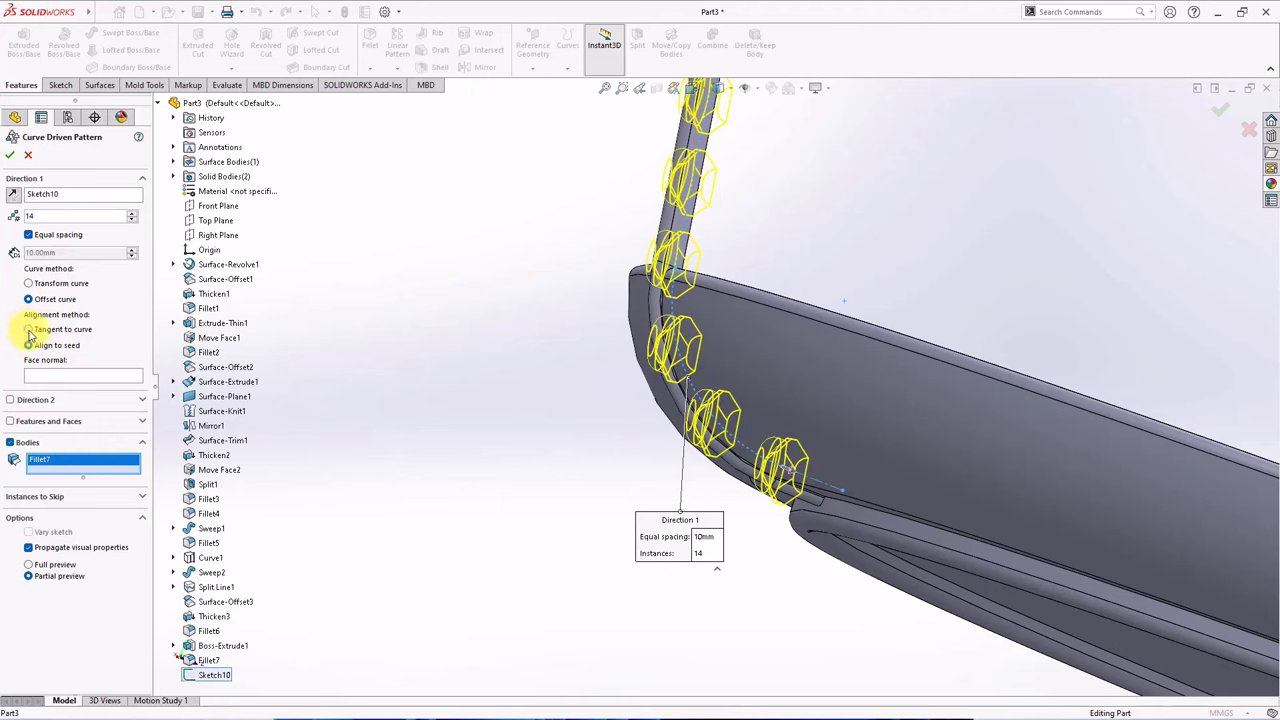
left_click(28, 329)
scroll(514, 383, "down", 3)
middle_click_drag(514, 383, 170, 280)
left_click(8, 158)
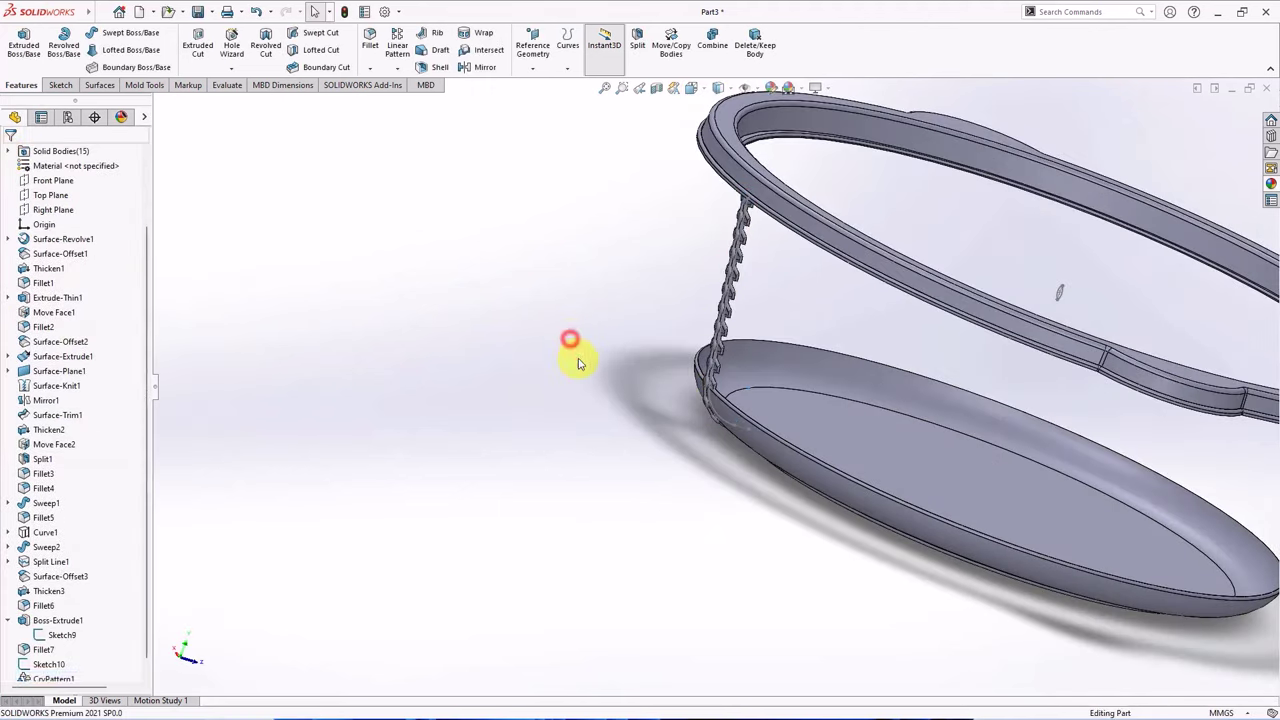
Inspect a clip's round edge in the chain and hide the Sketch9 circle.
middle_click_drag(571, 343, 786, 457)
scroll(780, 390, "up", 3)
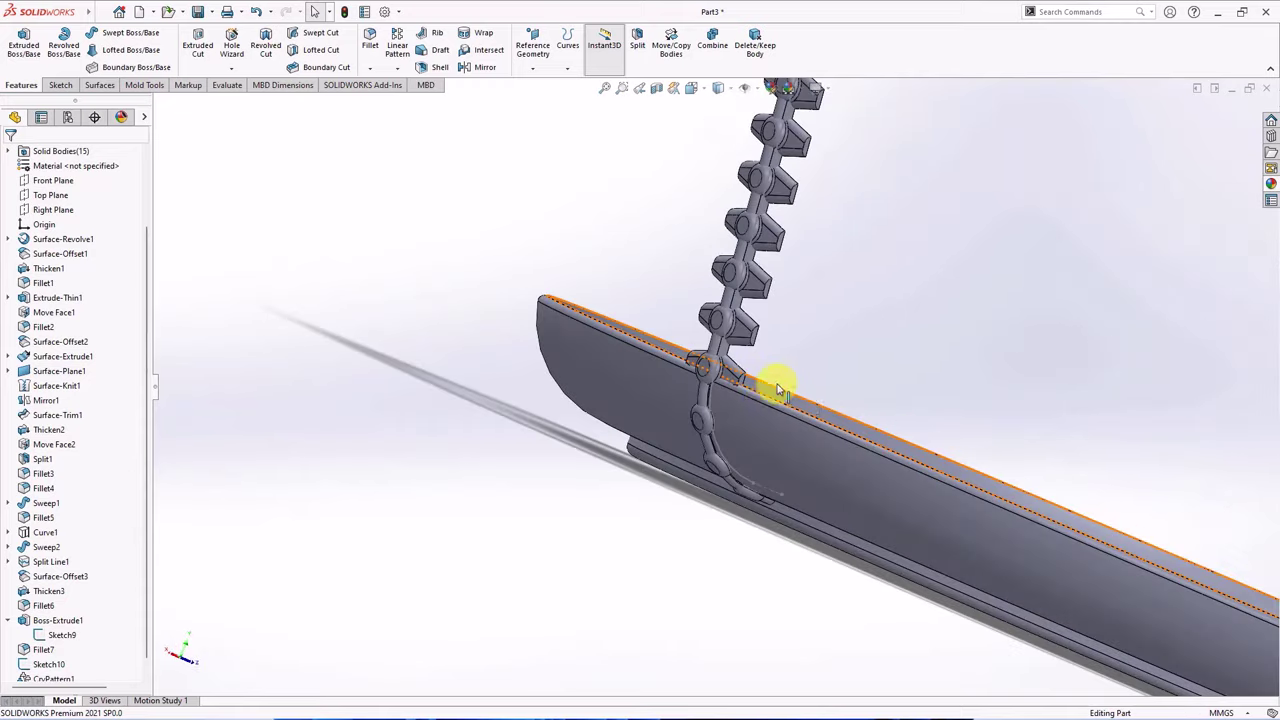
left_click(723, 449)
scroll(563, 409, "up", 3)
middle_click_drag(563, 409, 709, 480)
scroll(900, 360, "down", 3)
middle_click_drag(900, 360, 854, 380)
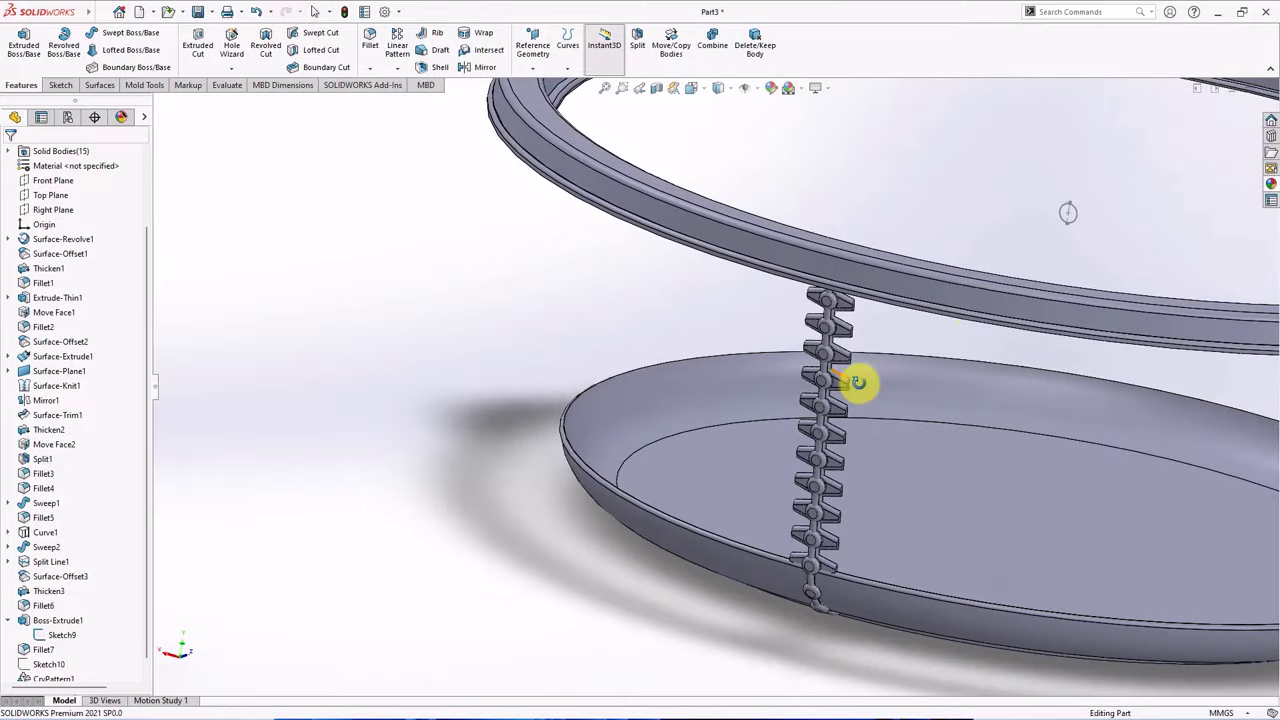
left_click(1072, 222)
left_click(1138, 186)
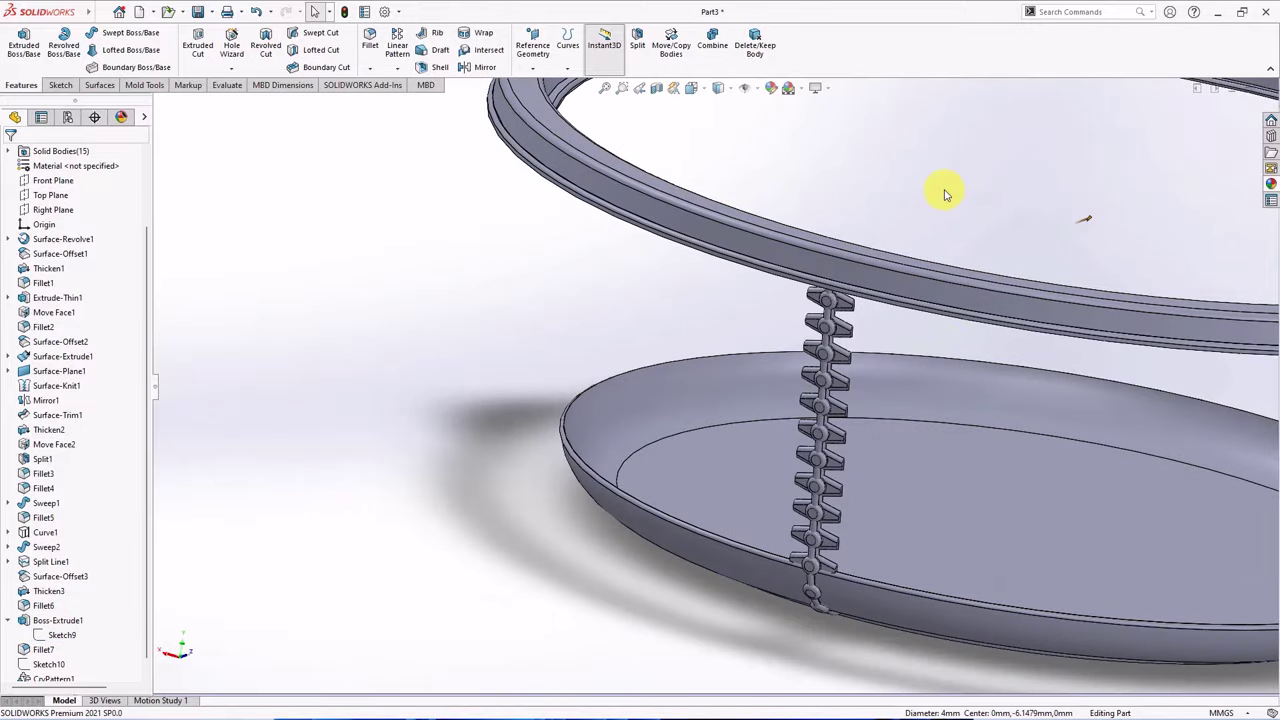
Create Axis1 from the intersection of the Front Plane and Right Plane.
key("f")
scroll(714, 231, "up", 3)
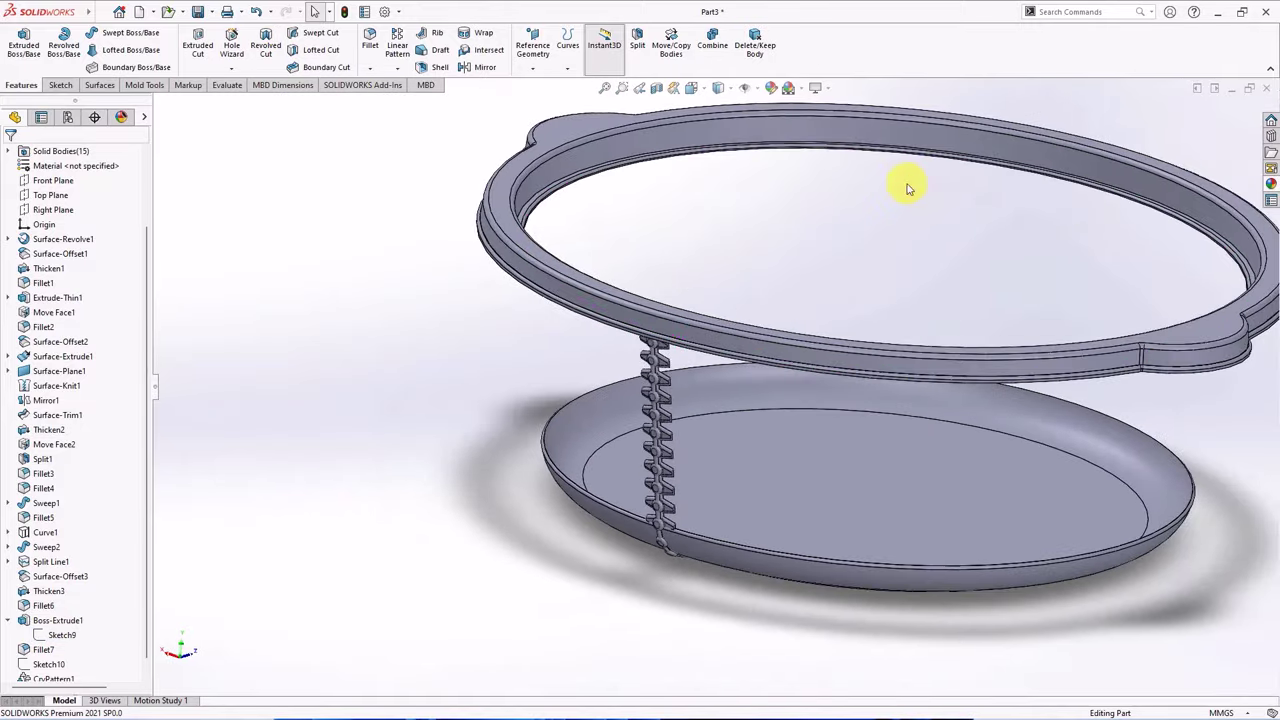
left_click(527, 70)
left_click(540, 103)
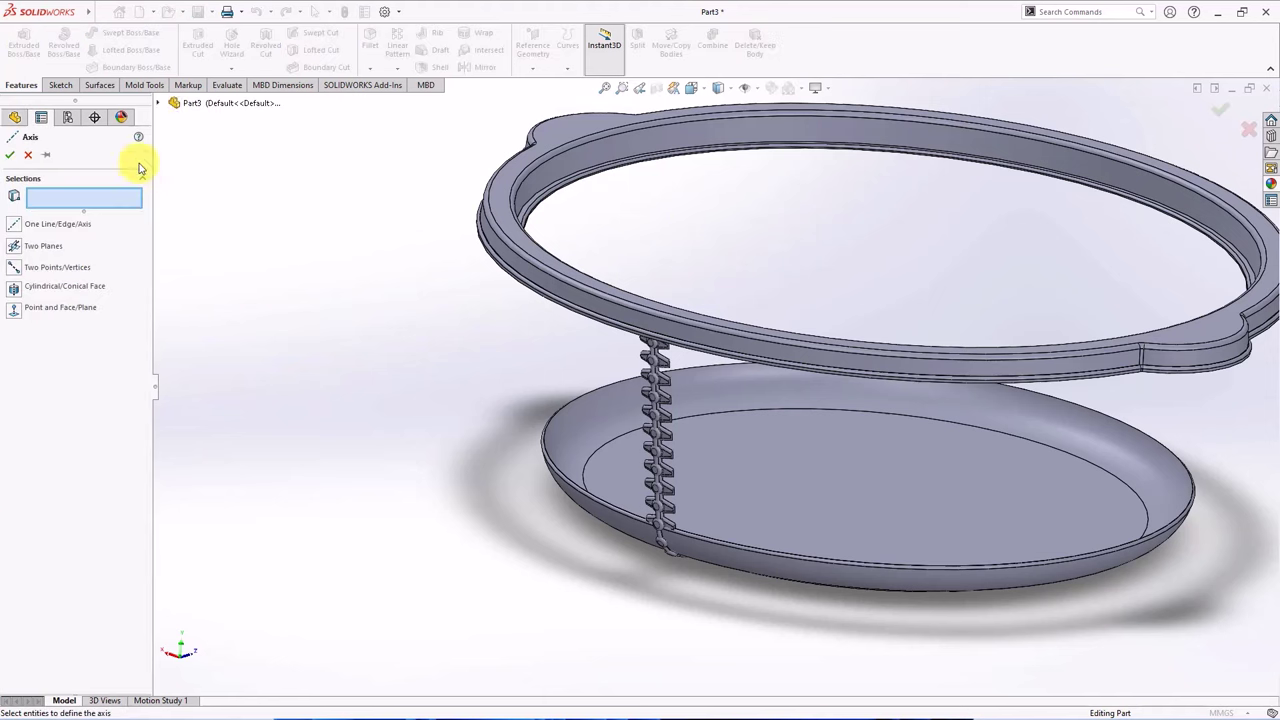
left_click(158, 104)
left_click(216, 205)
left_click(216, 235)
left_click(9, 157)
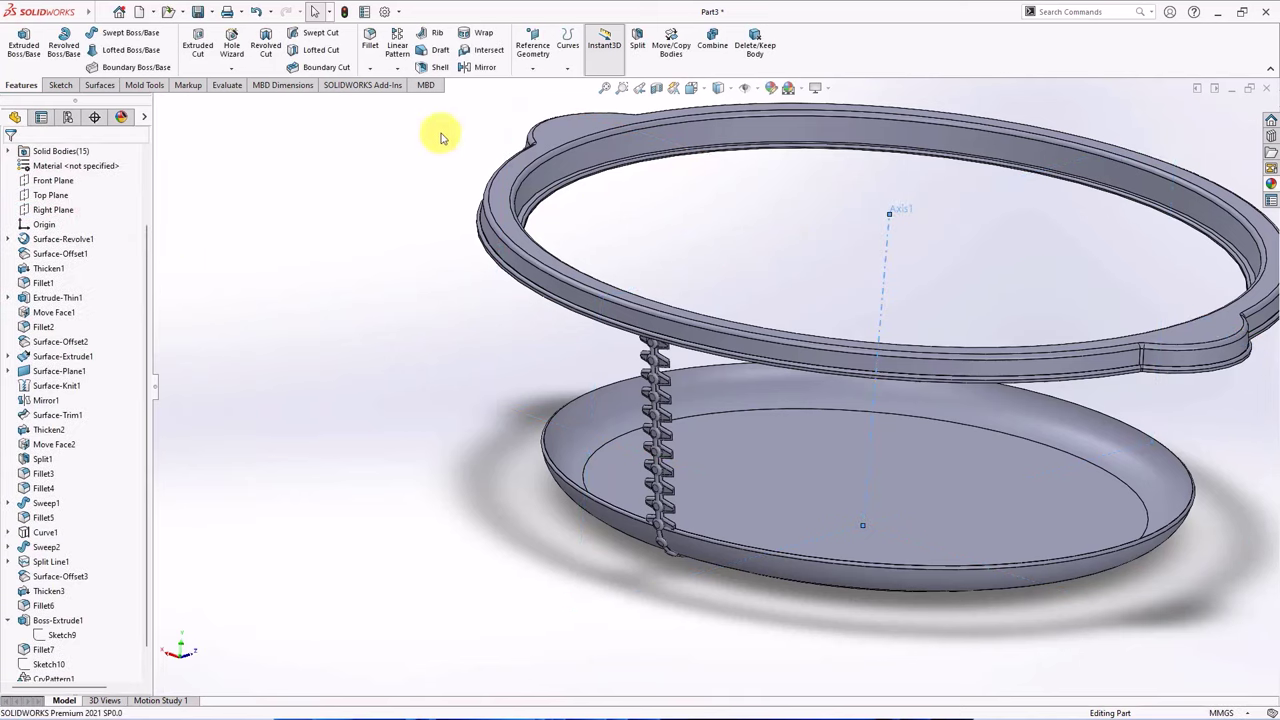
left_click(398, 68)
Circular-pattern Sweep2 110 times evenly around Axis1 through 360°.
left_click(414, 101)
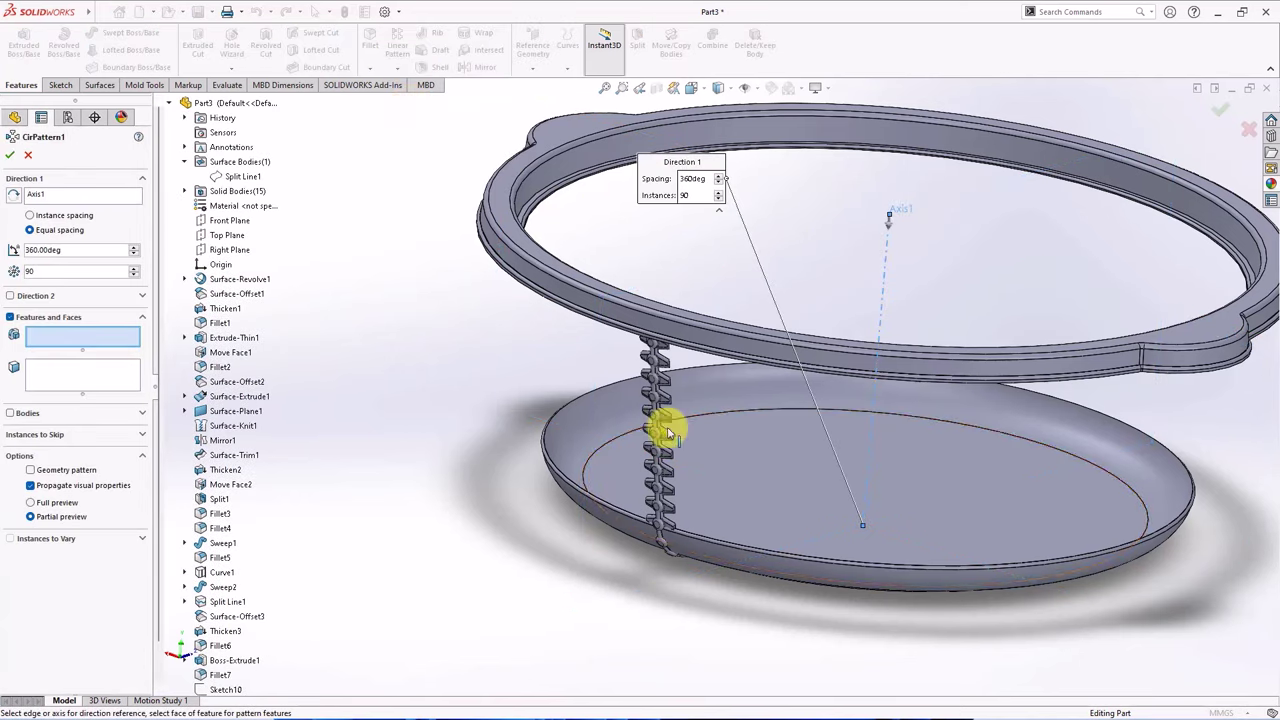
scroll(658, 412, "down", 5)
left_click(660, 365)
scroll(663, 370, "up", 8)
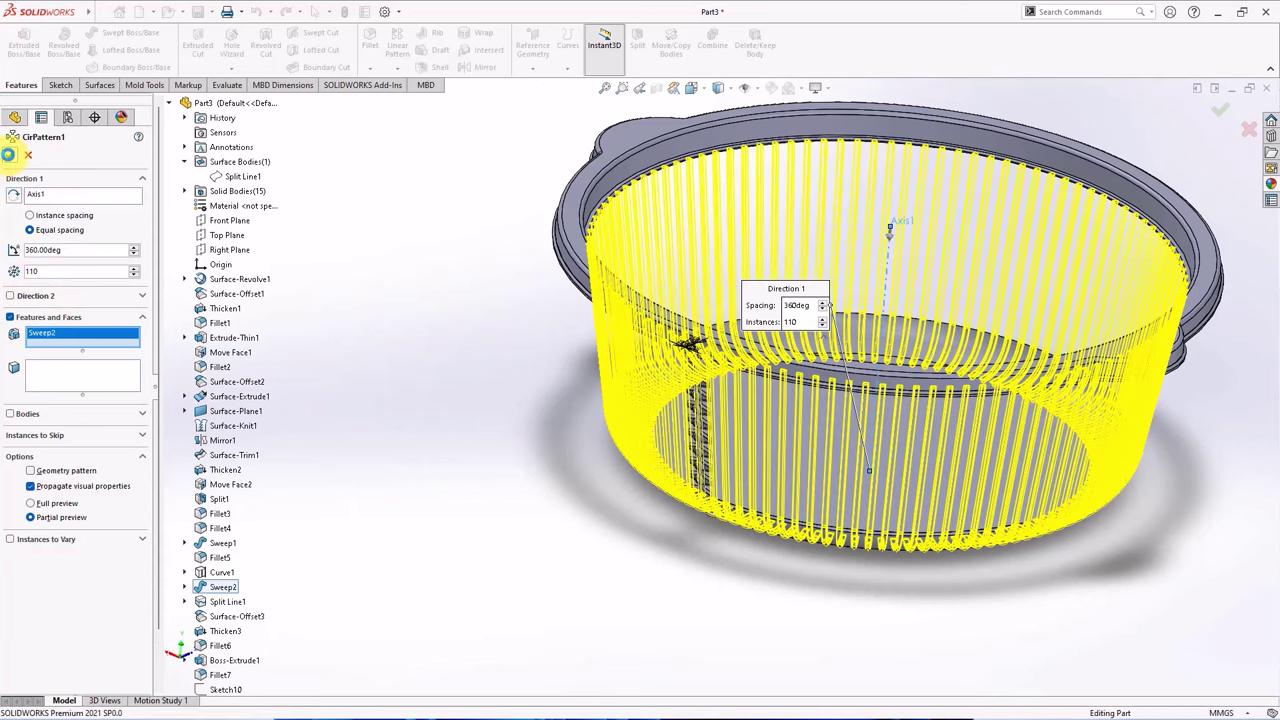
left_click(8, 154)
middle_click_drag(557, 486, 580, 471)
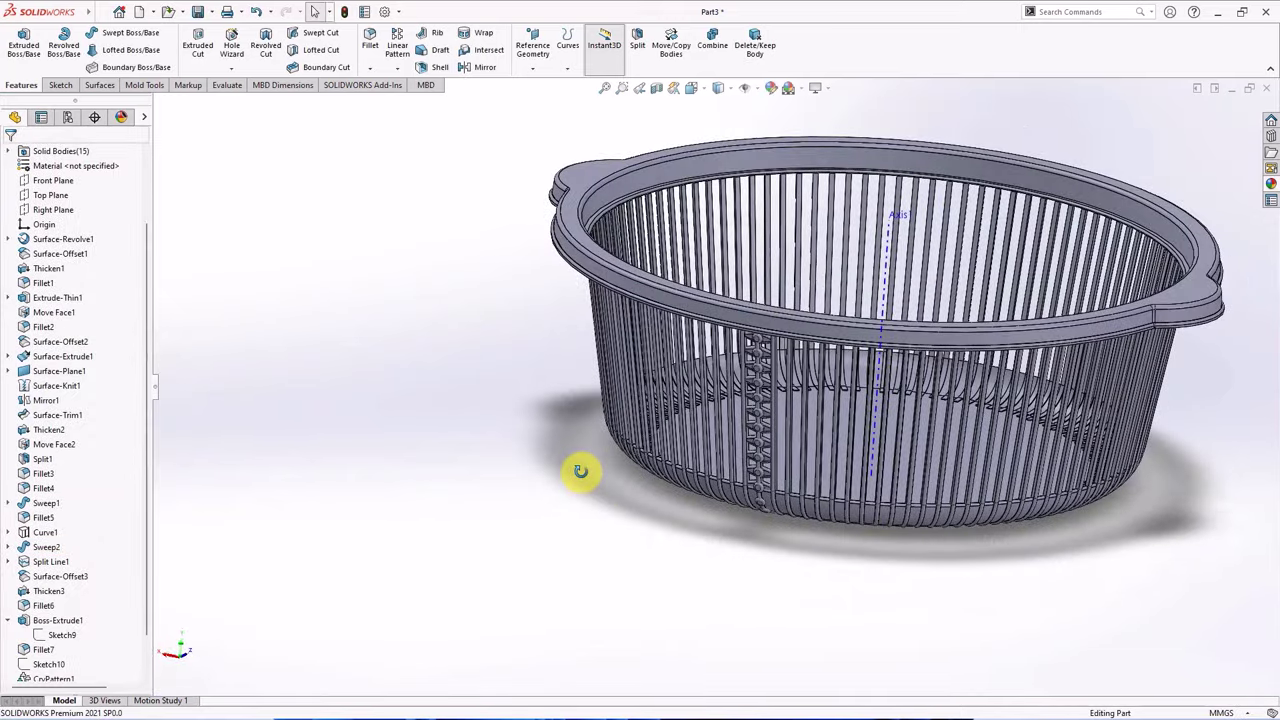
Set up Move/Copy Bodies without copying, rotating 3.27272727° about Axis1.
left_click(665, 45)
left_click(32, 245)
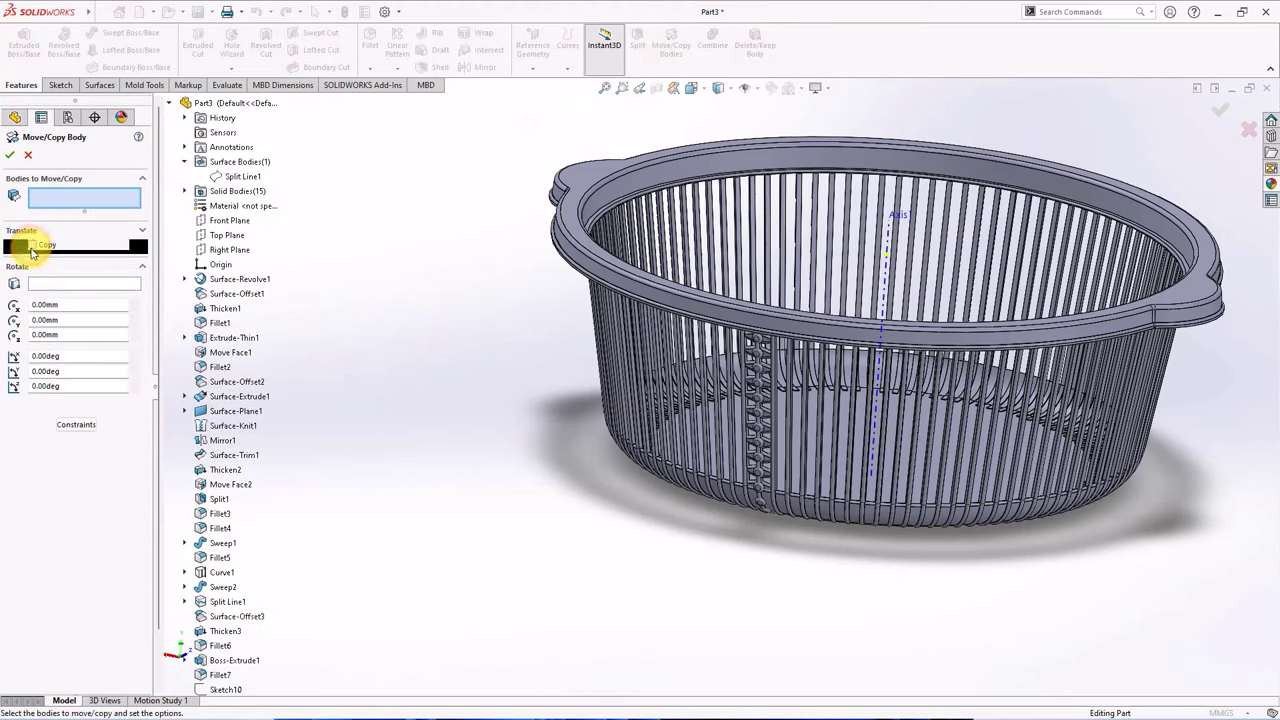
left_click(55, 285)
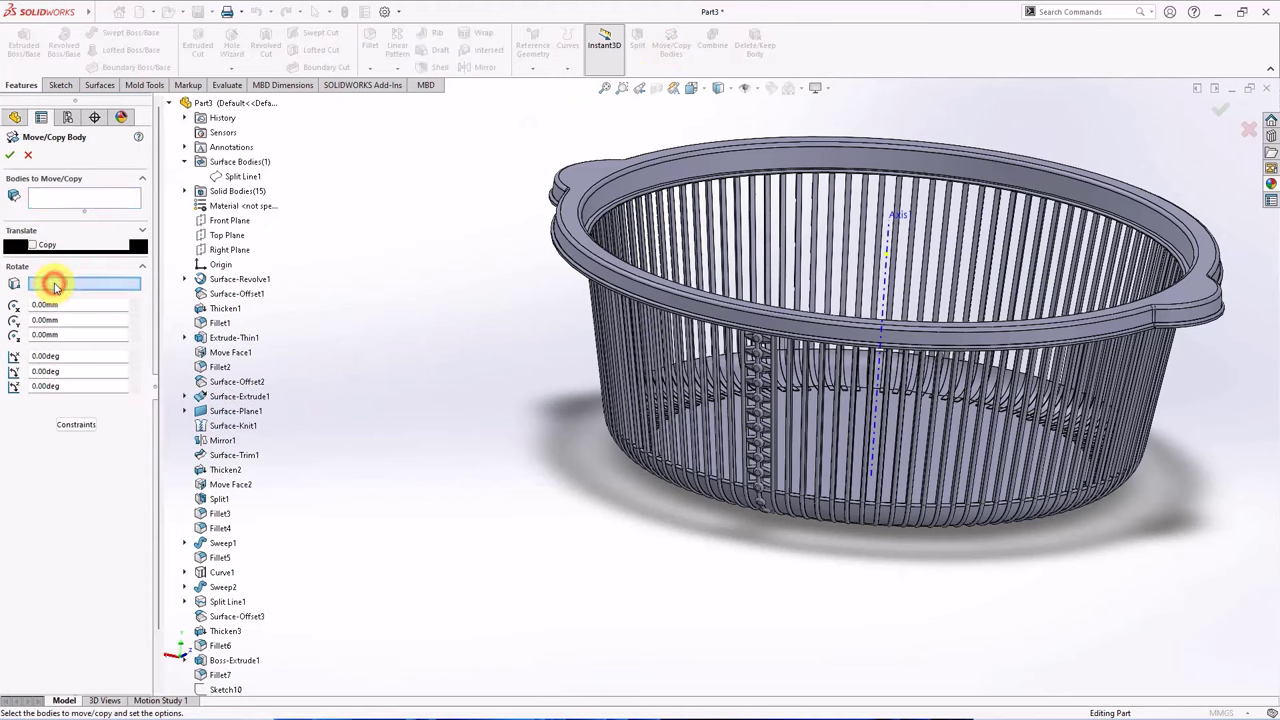
left_click(884, 278)
middle_click_drag(883, 271, 877, 314)
scroll(737, 420, "up", 5)
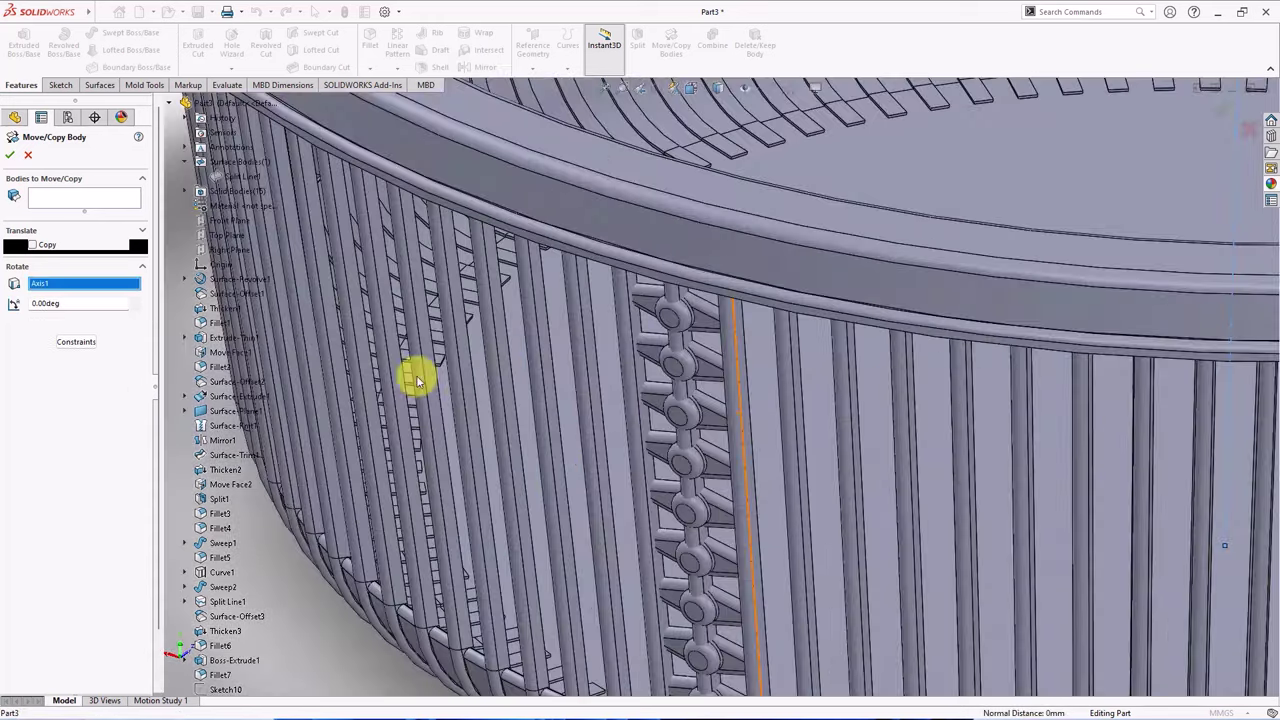
left_click(69, 303)
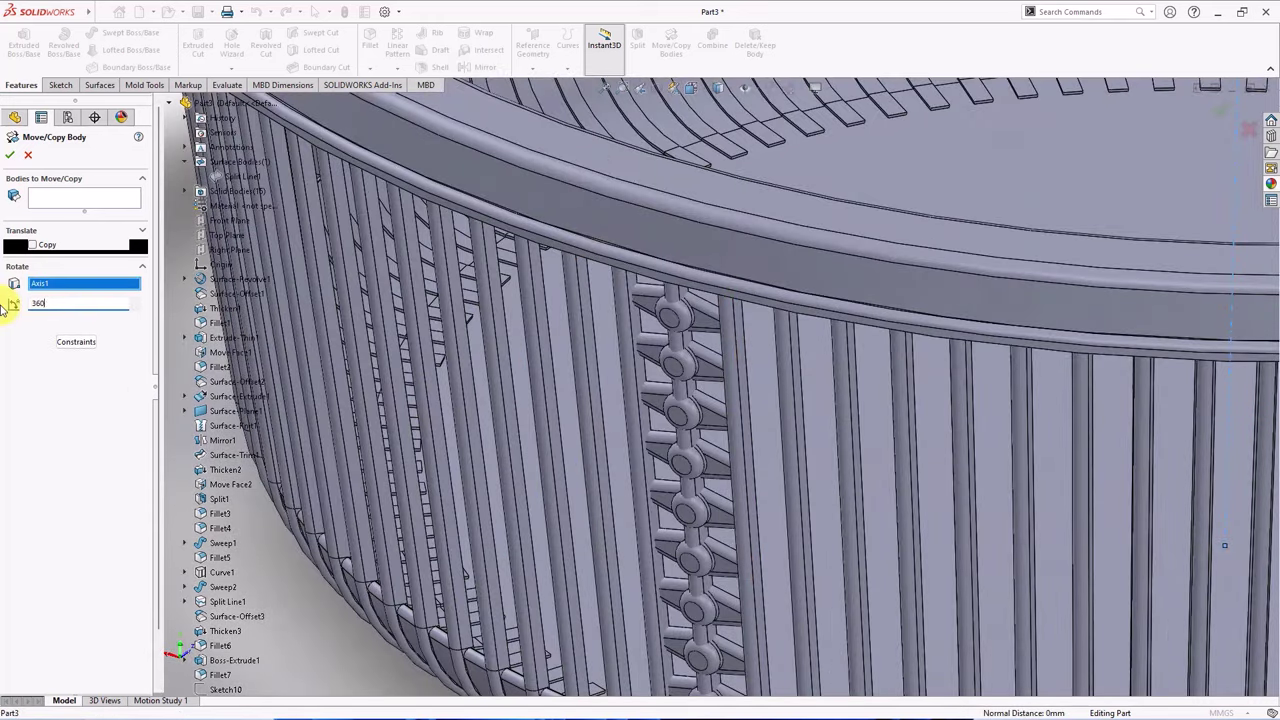
Select every other chain clip plus top clip Fillet7 and apply the rotation.
left_click(79, 205)
left_click(708, 372)
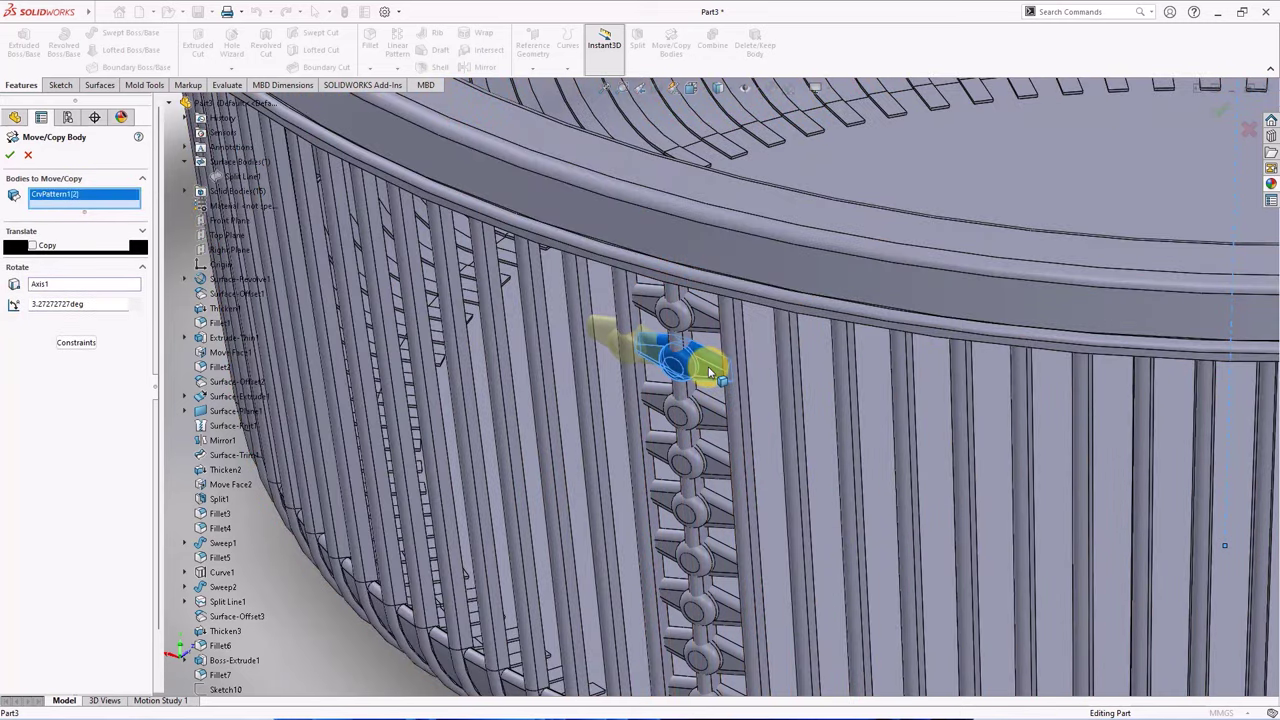
left_click(712, 457)
left_click(716, 528)
scroll(722, 558, "down", 2)
middle_click_drag(727, 566, 714, 514)
left_click(722, 488)
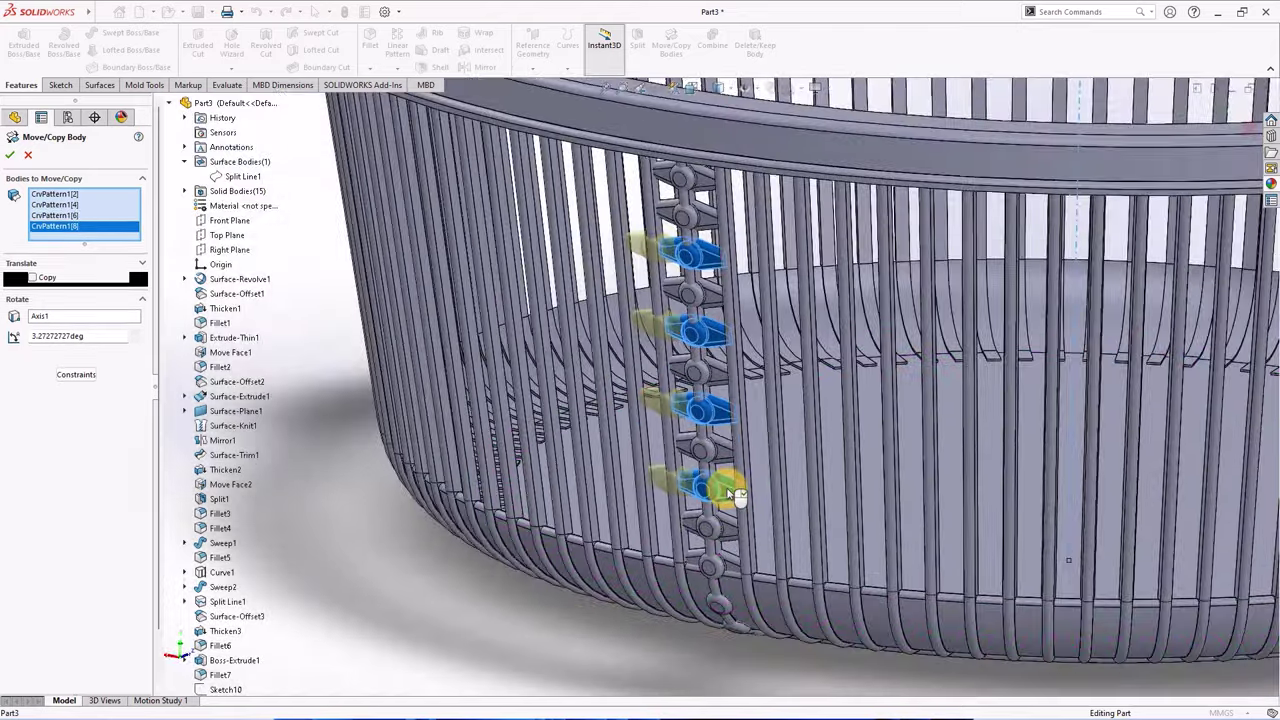
scroll(726, 486, "up", 3)
scroll(723, 566, "down", 3)
left_click(714, 574)
middle_click_drag(714, 574, 734, 654)
left_click(745, 655)
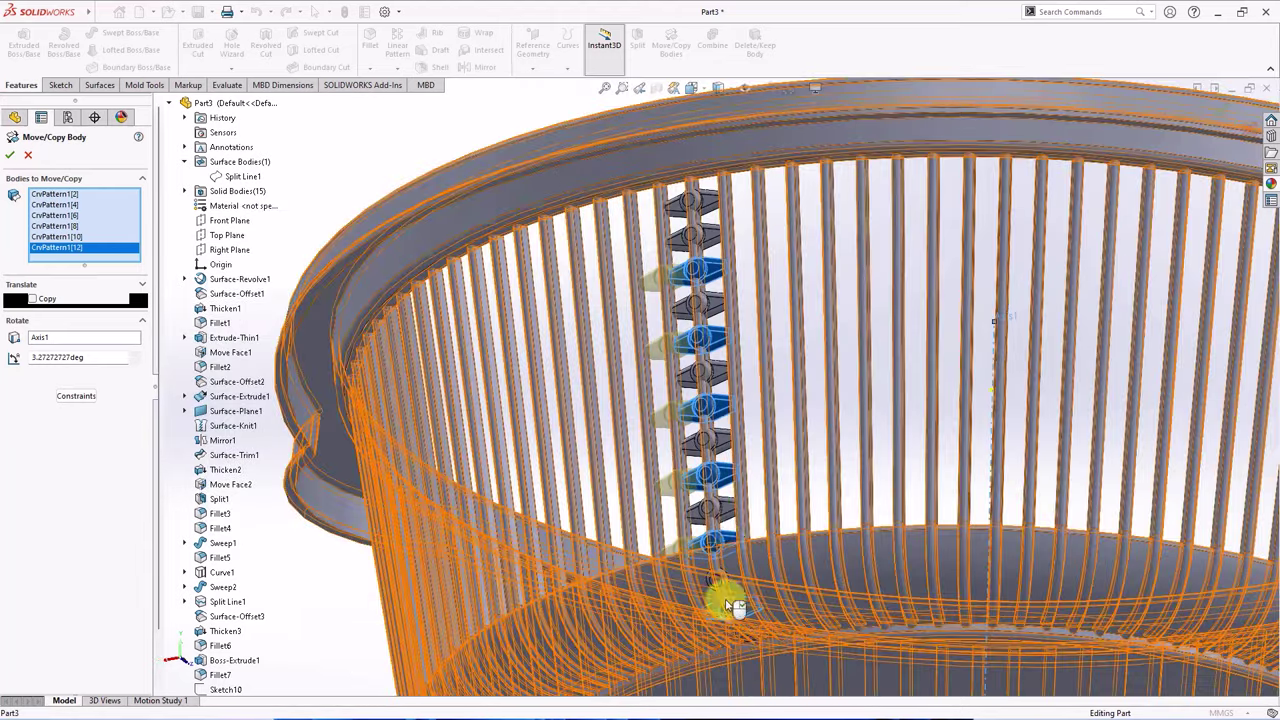
left_click(708, 206)
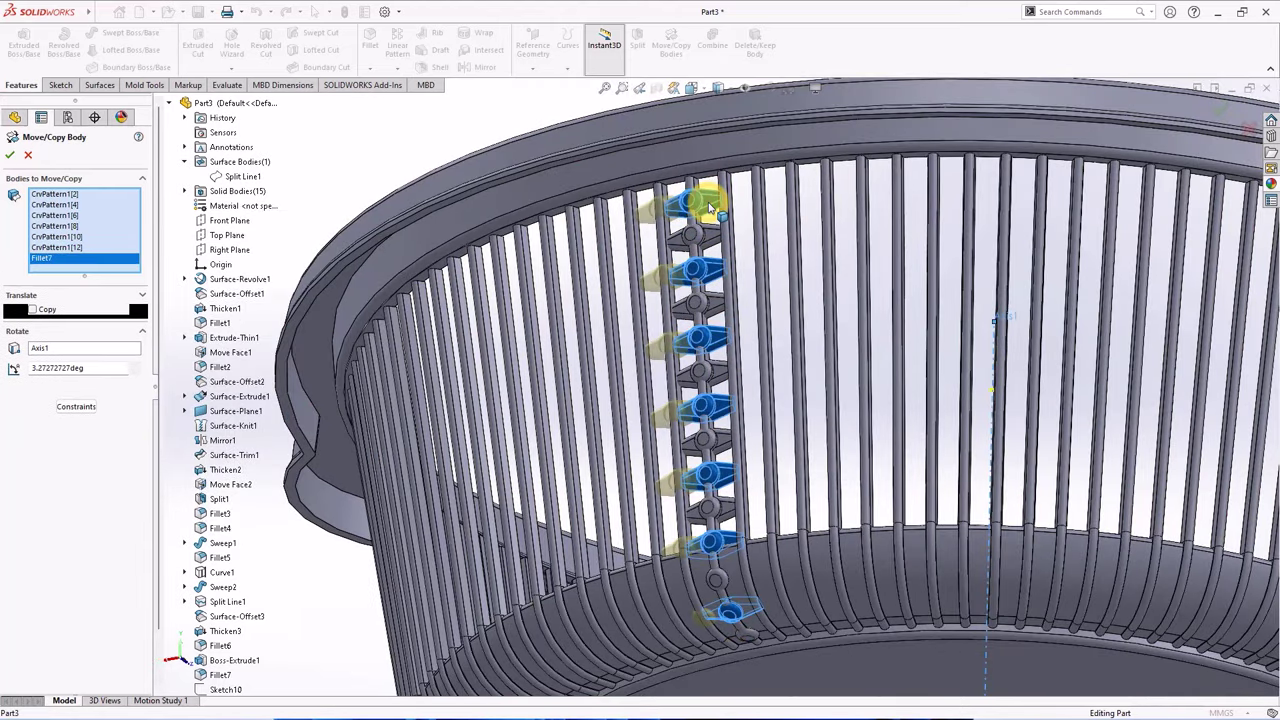
left_click(10, 158)
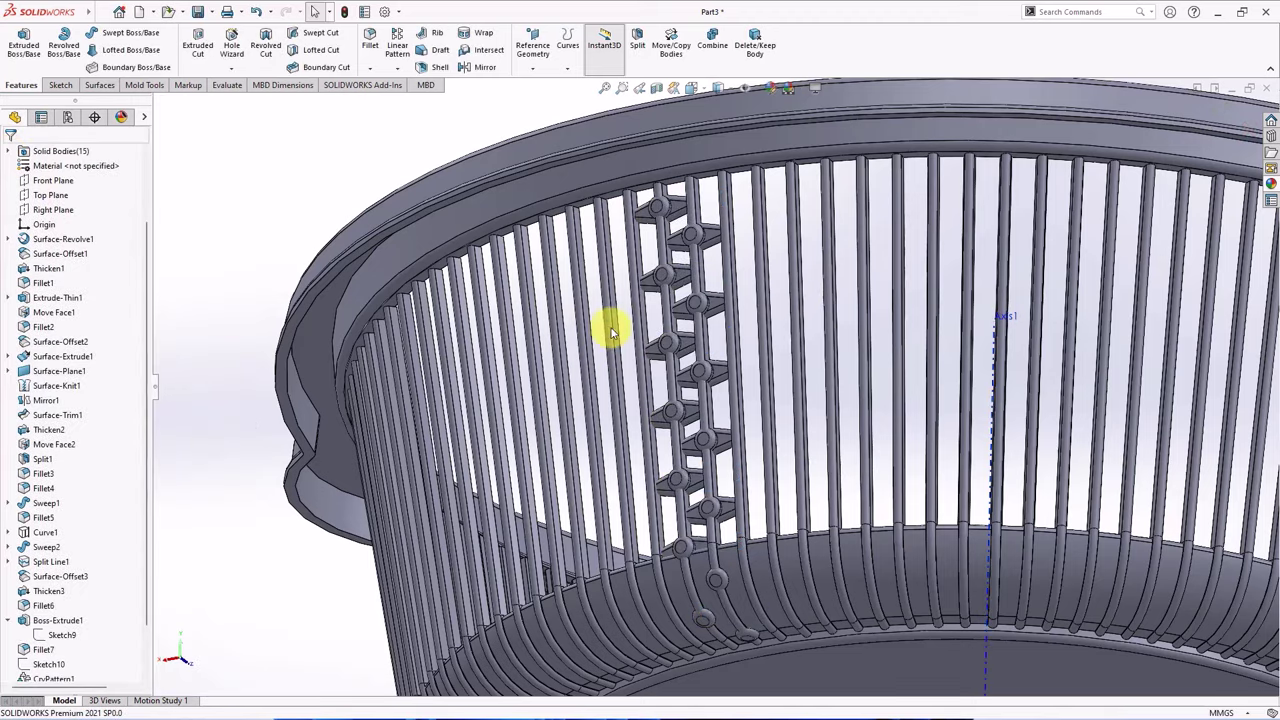
Hide the solid bodies and show the Split Line1 surface.
middle_click_drag(614, 329, 155, 390)
scroll(635, 322, "up", 5)
left_click_drag(155, 390, 166, 200)
left_click(80, 210)
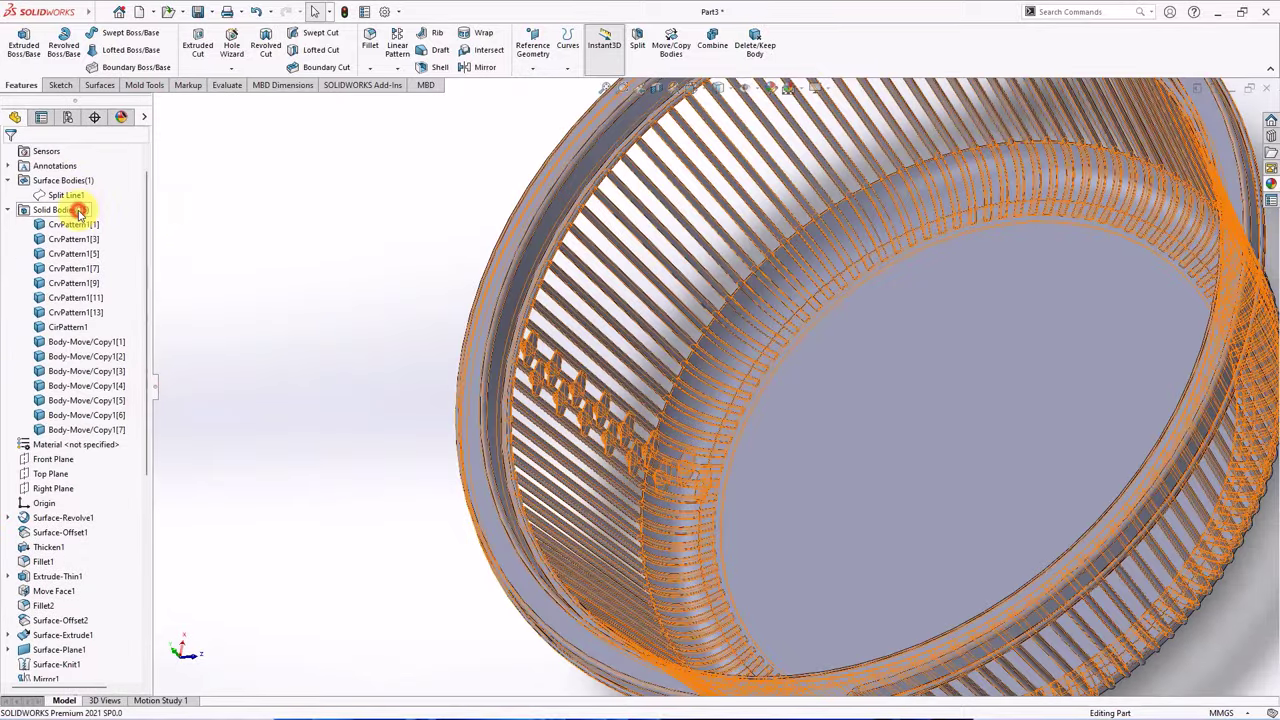
left_click(88, 199)
left_click(62, 195)
left_click(55, 160)
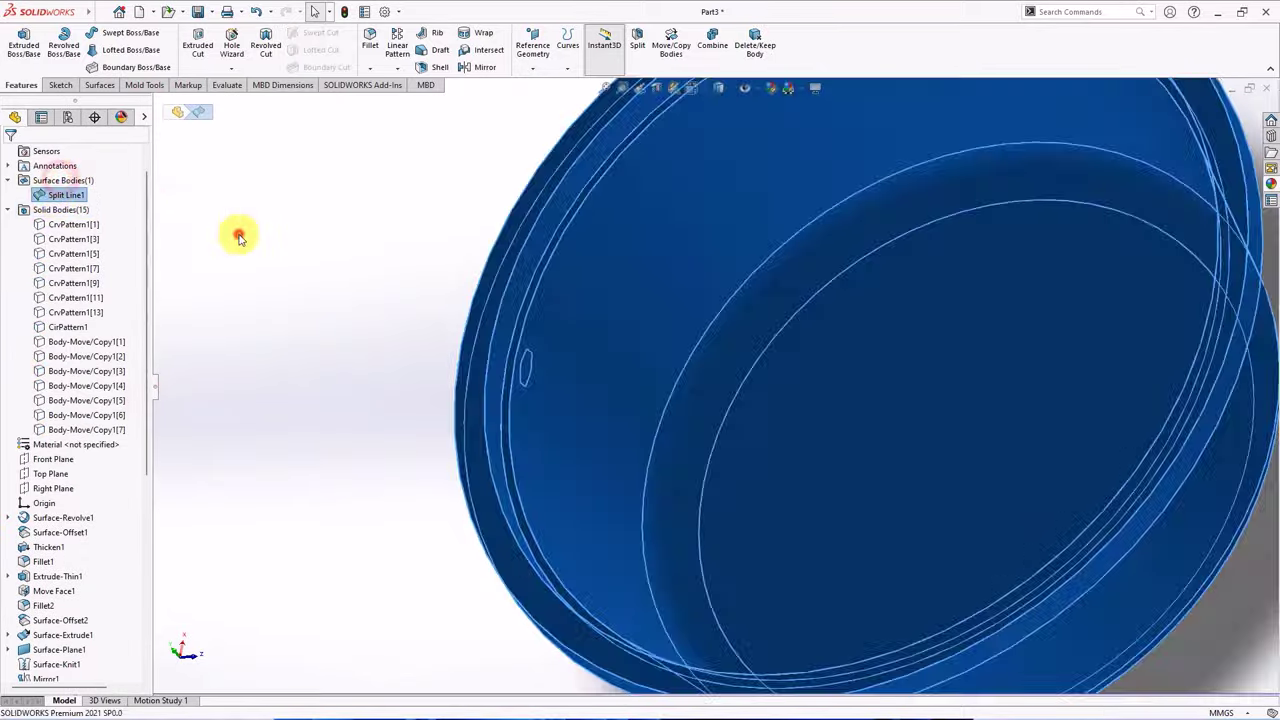
left_click(240, 240)
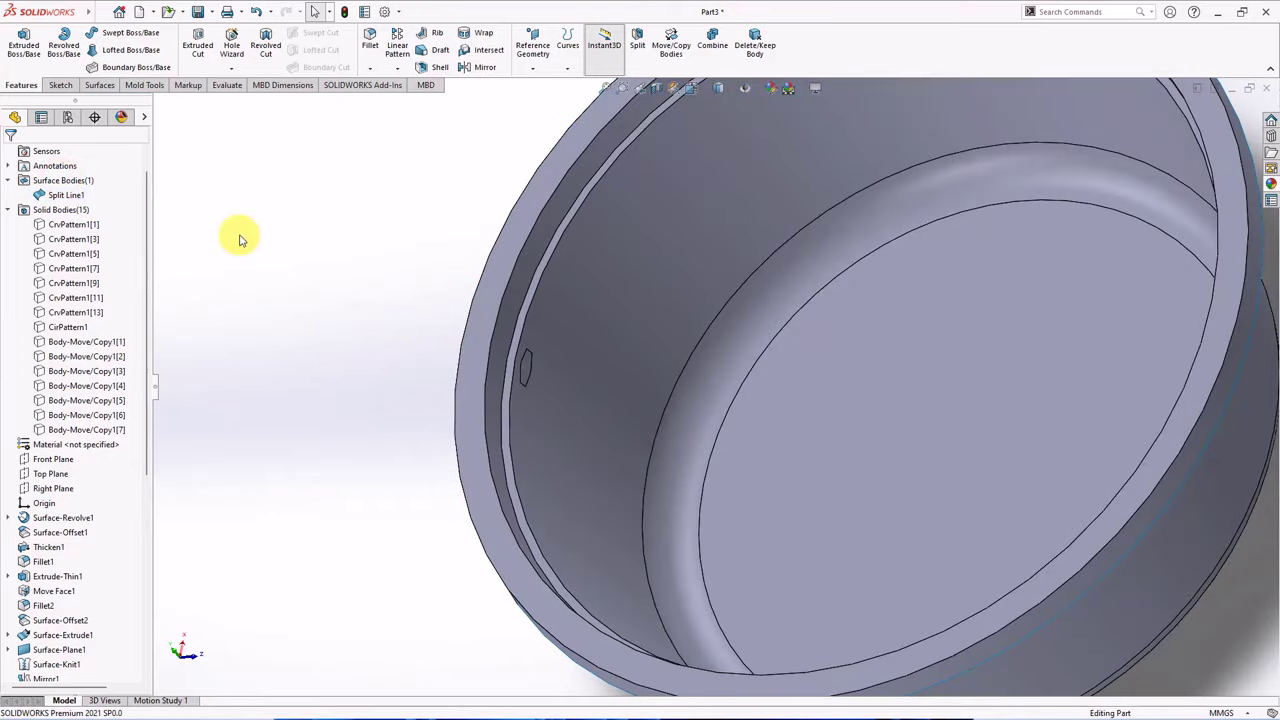
Remove the small face from the split surface with Delete and Patch.
left_click(100, 85)
left_click(394, 33)
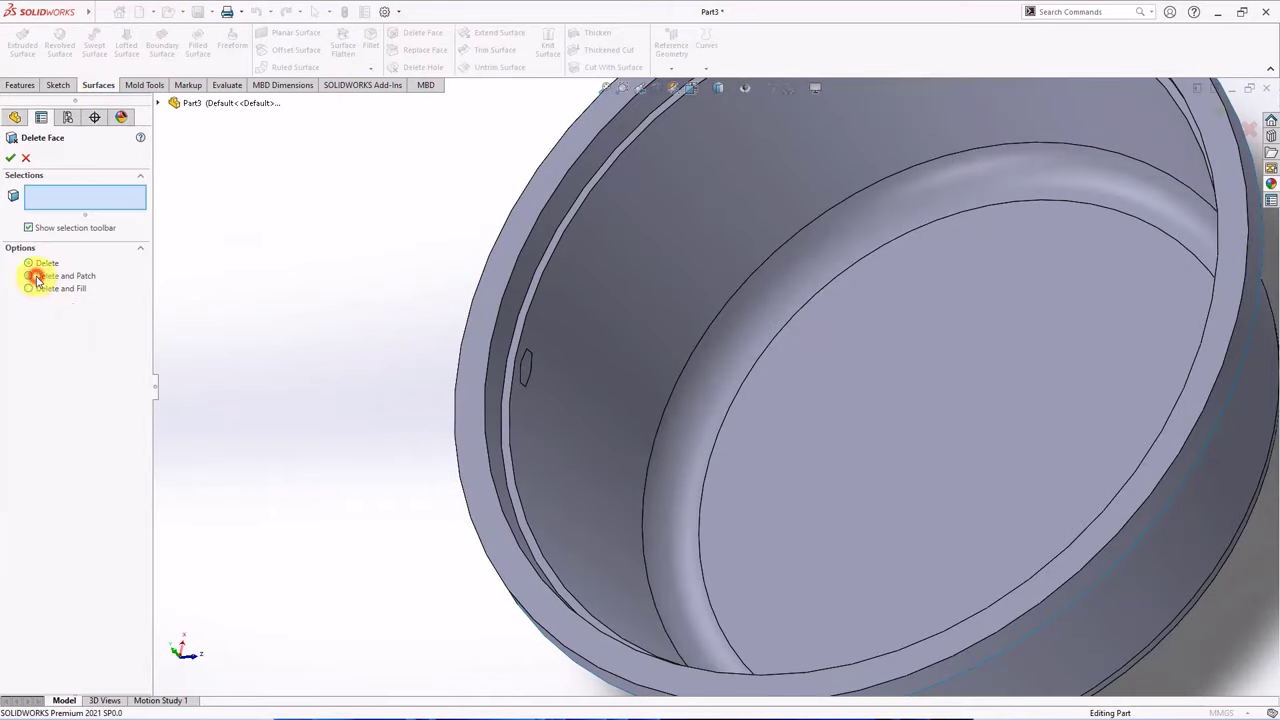
left_click(36, 278)
left_click(525, 368)
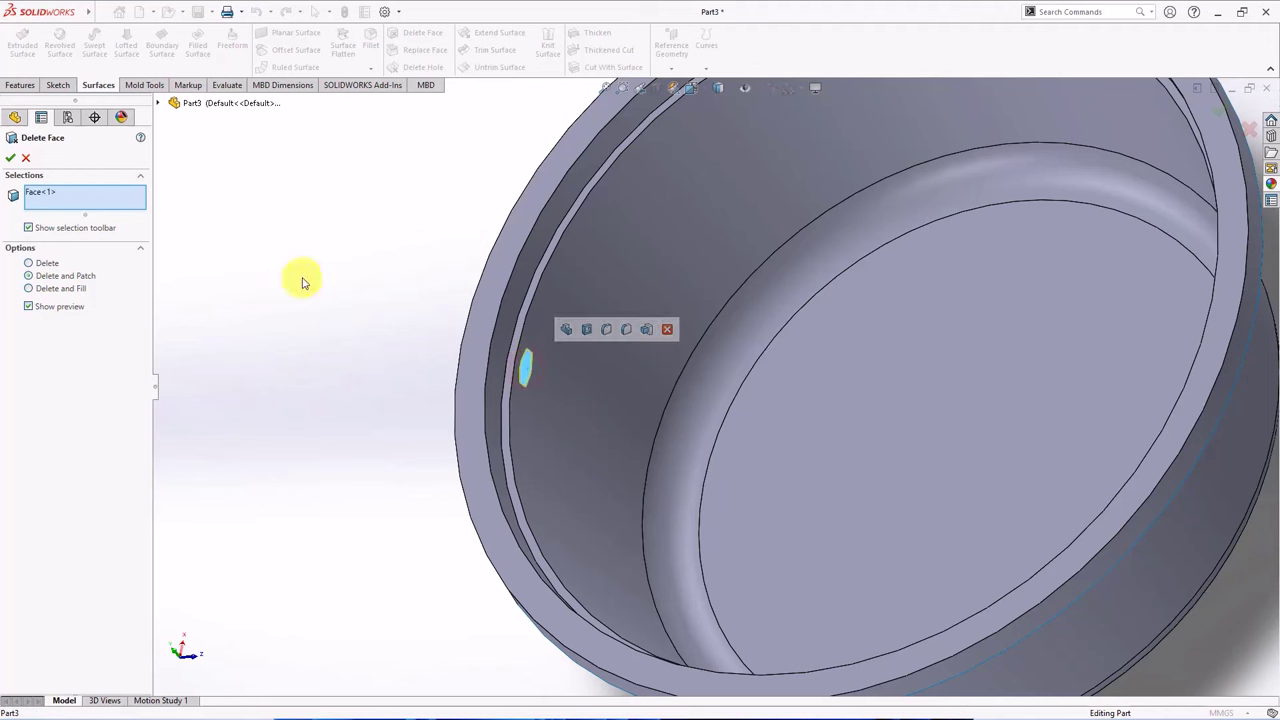
left_click(10, 158)
Offset the inner wall, fillet and bottom faces at 0.00 mm.
left_click(268, 49)
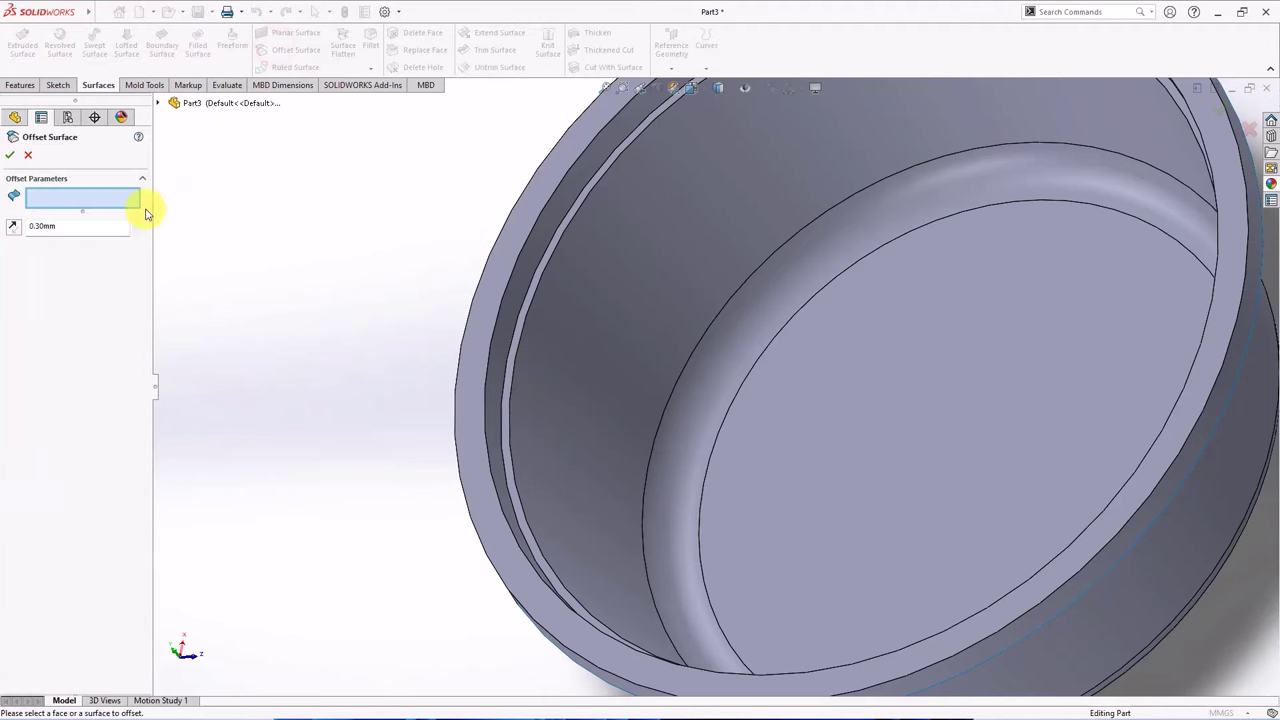
left_click(136, 232)
left_click(550, 395)
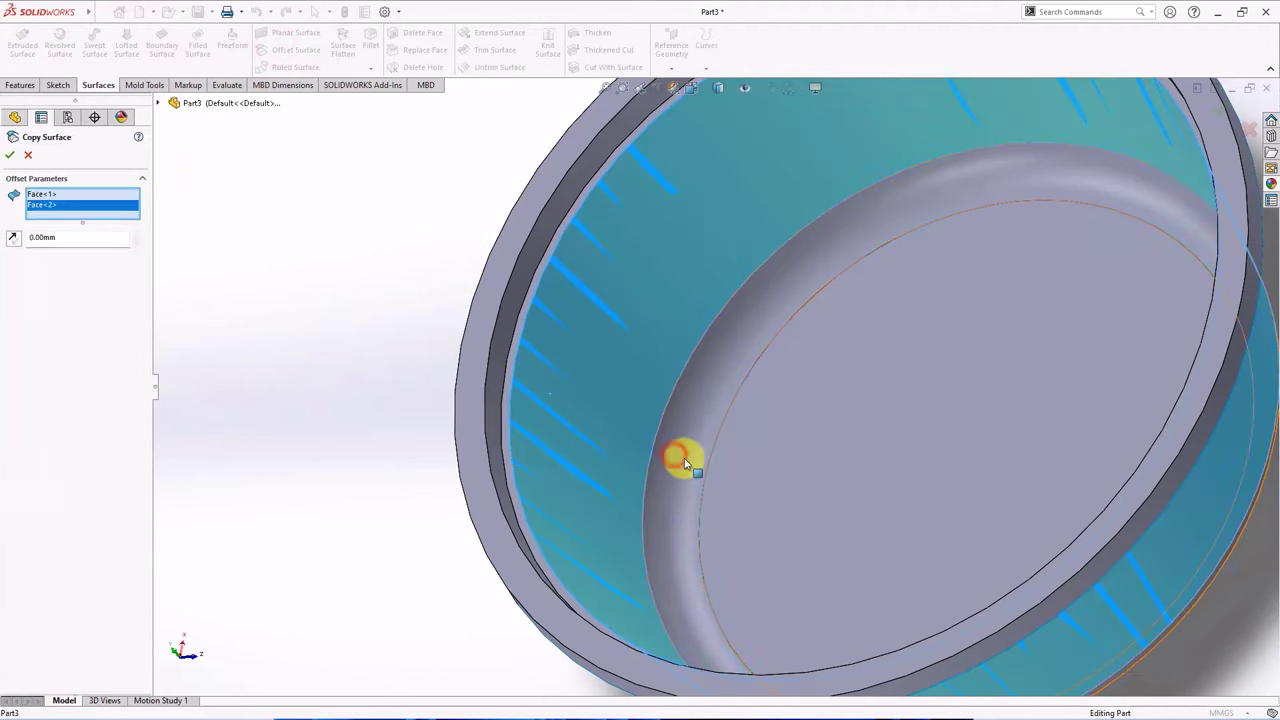
left_click(690, 457)
left_click(738, 475)
Confirm the zero-offset surface copy and show the solid bodies again.
left_click(10, 158)
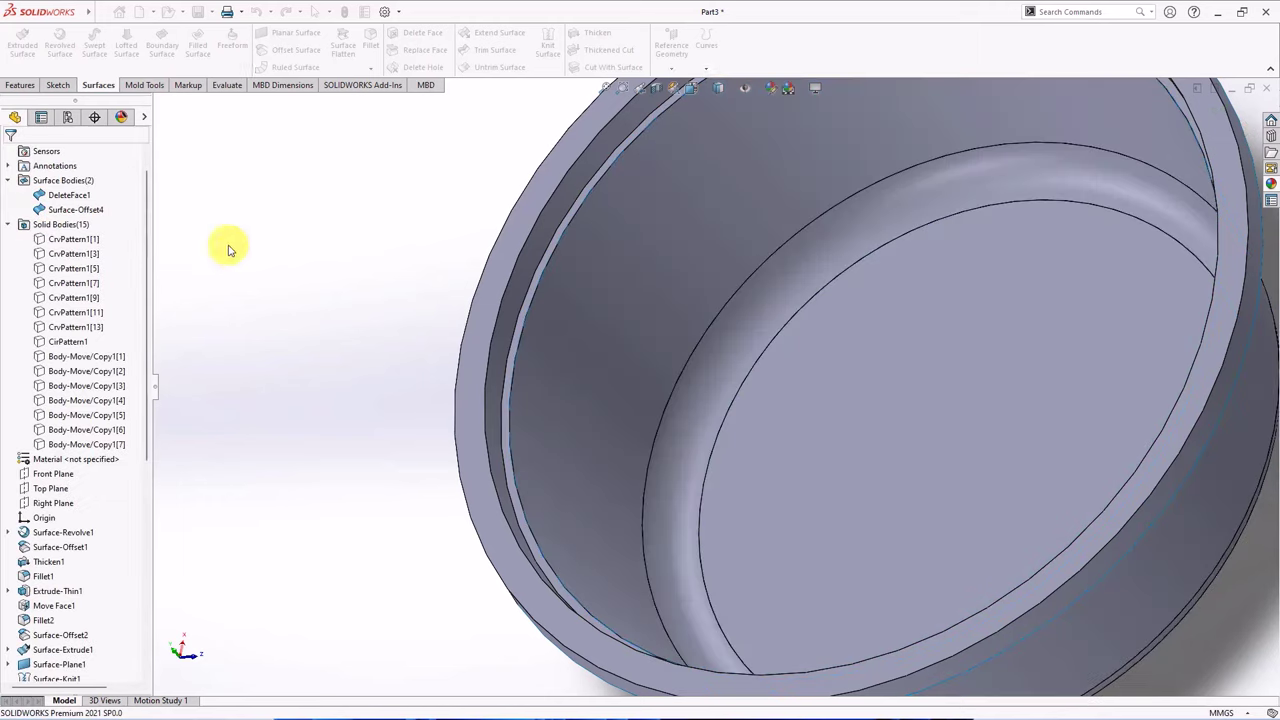
left_click(62, 180)
left_click(250, 238)
left_click(73, 226)
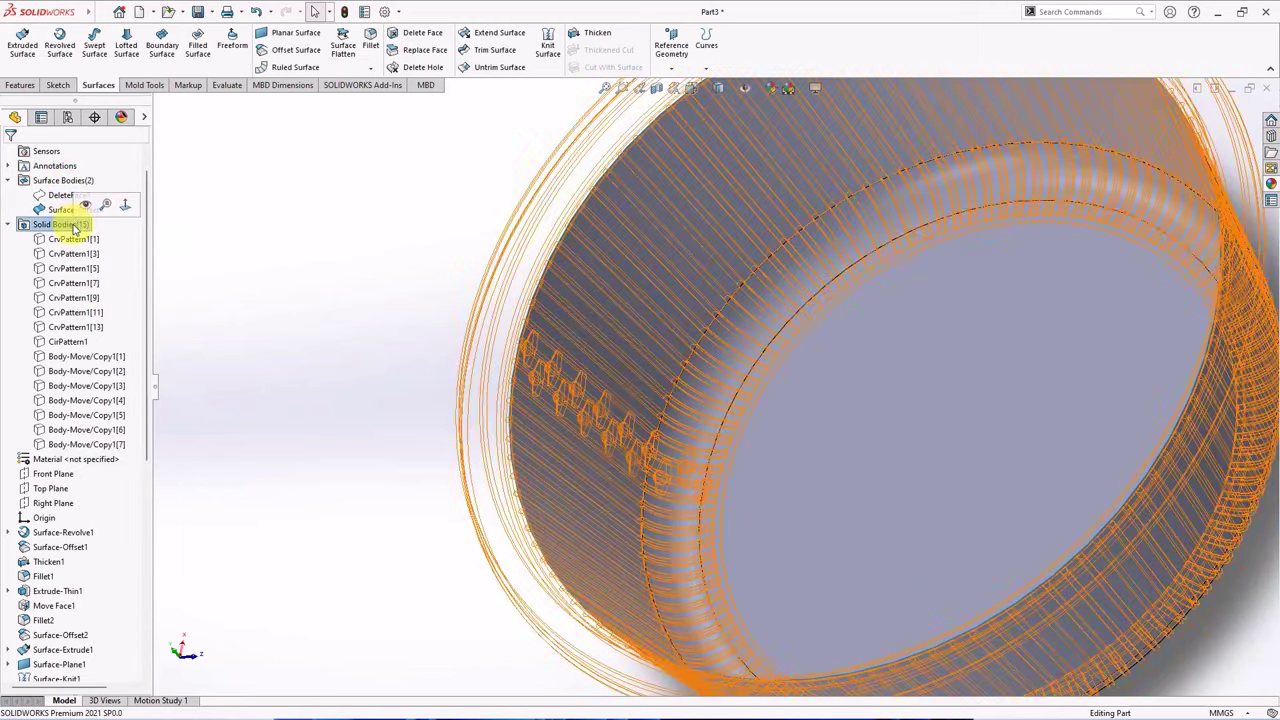
left_click(90, 210)
left_click(313, 306)
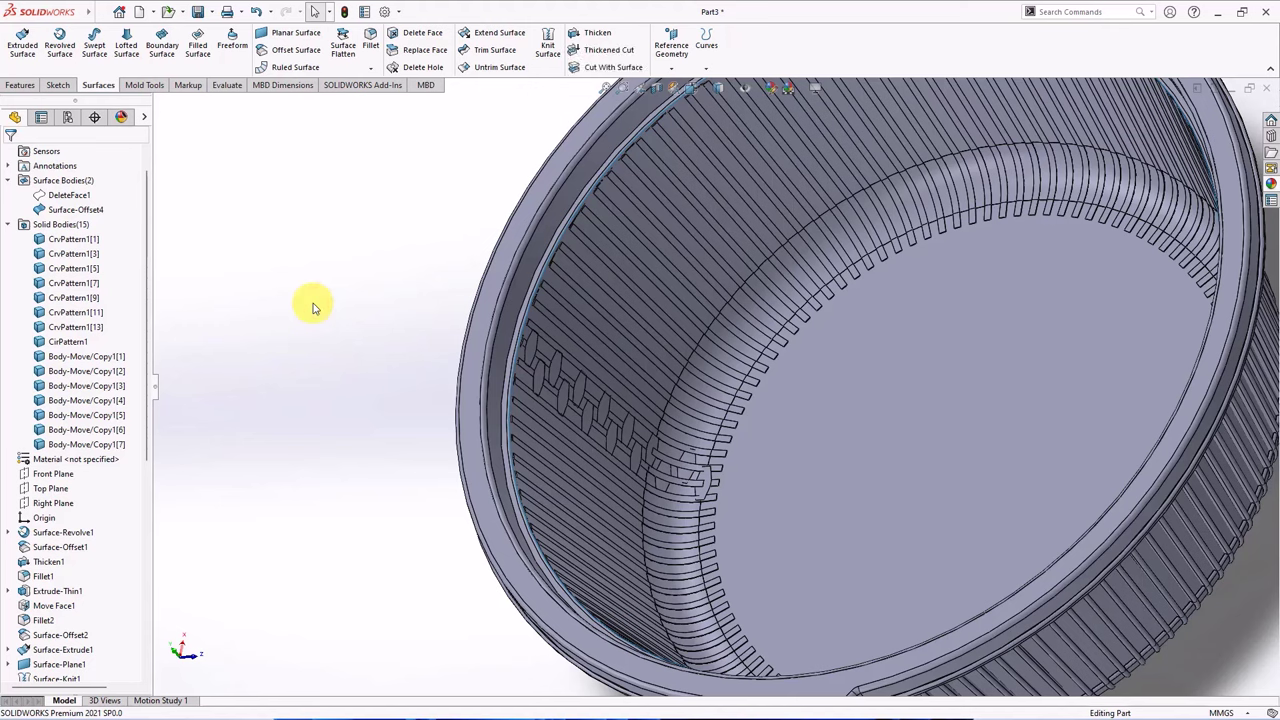
Cut the clip-chain bodies with Surface-Offset4, then hide that surface.
left_click(88, 209)
left_click(606, 67)
middle_click_drag(800, 363, 963, 497)
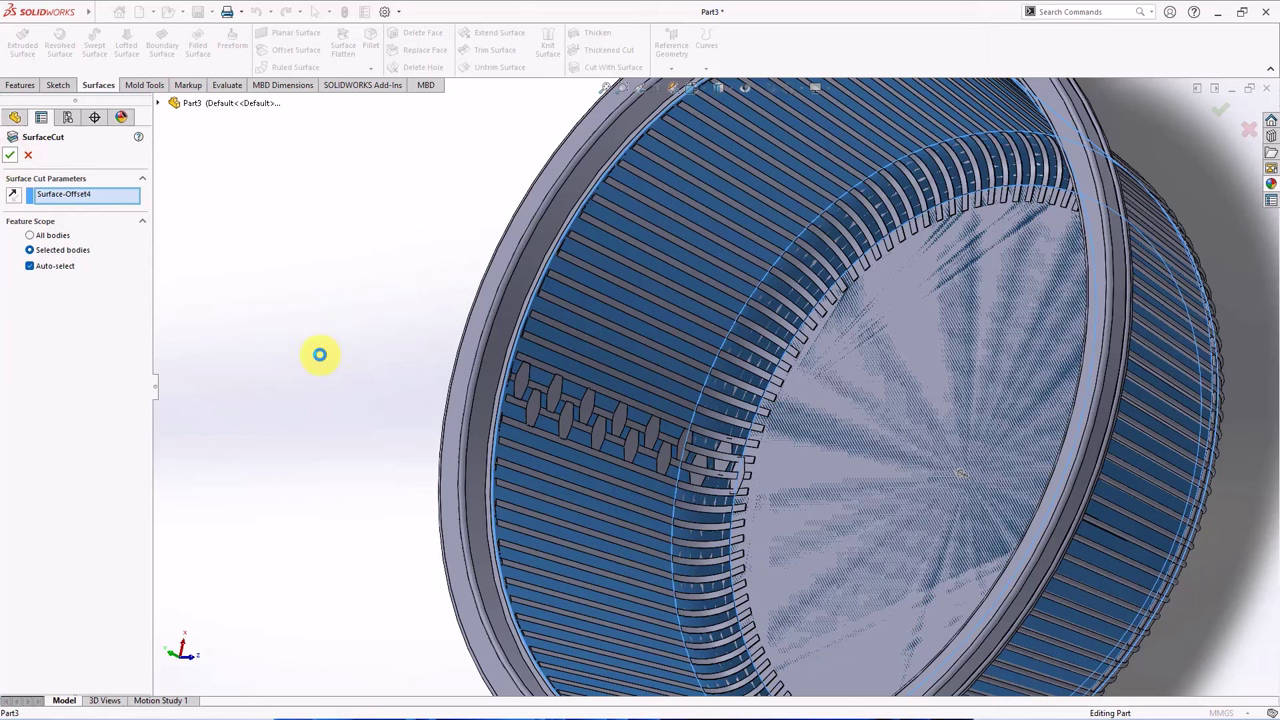
right_click(319, 354)
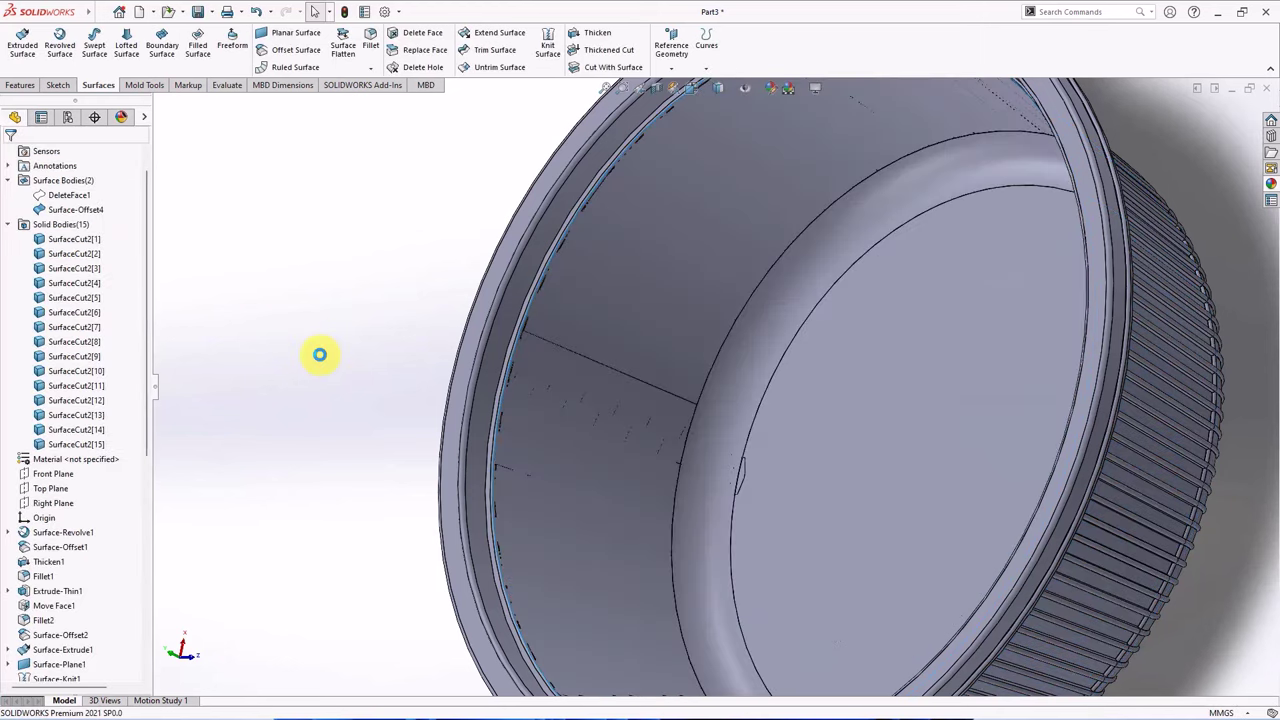
left_click(100, 208)
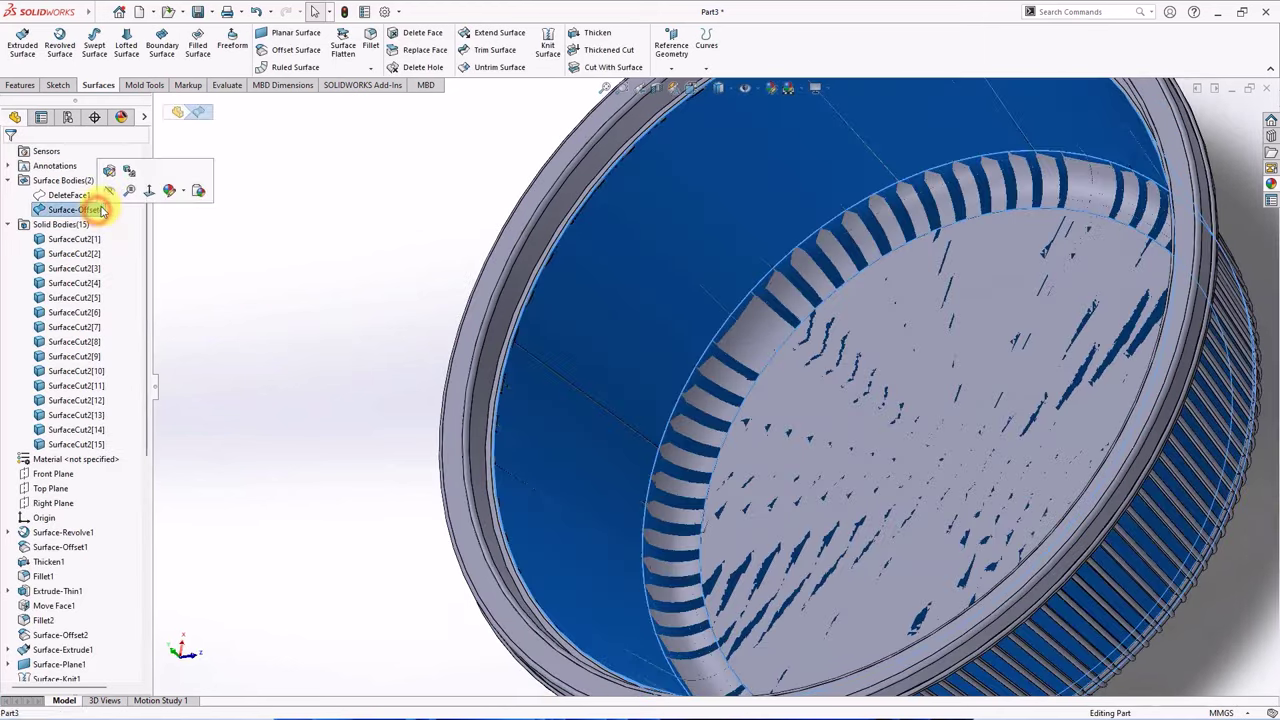
left_click(110, 190)
middle_click_drag(329, 380, 188, 420)
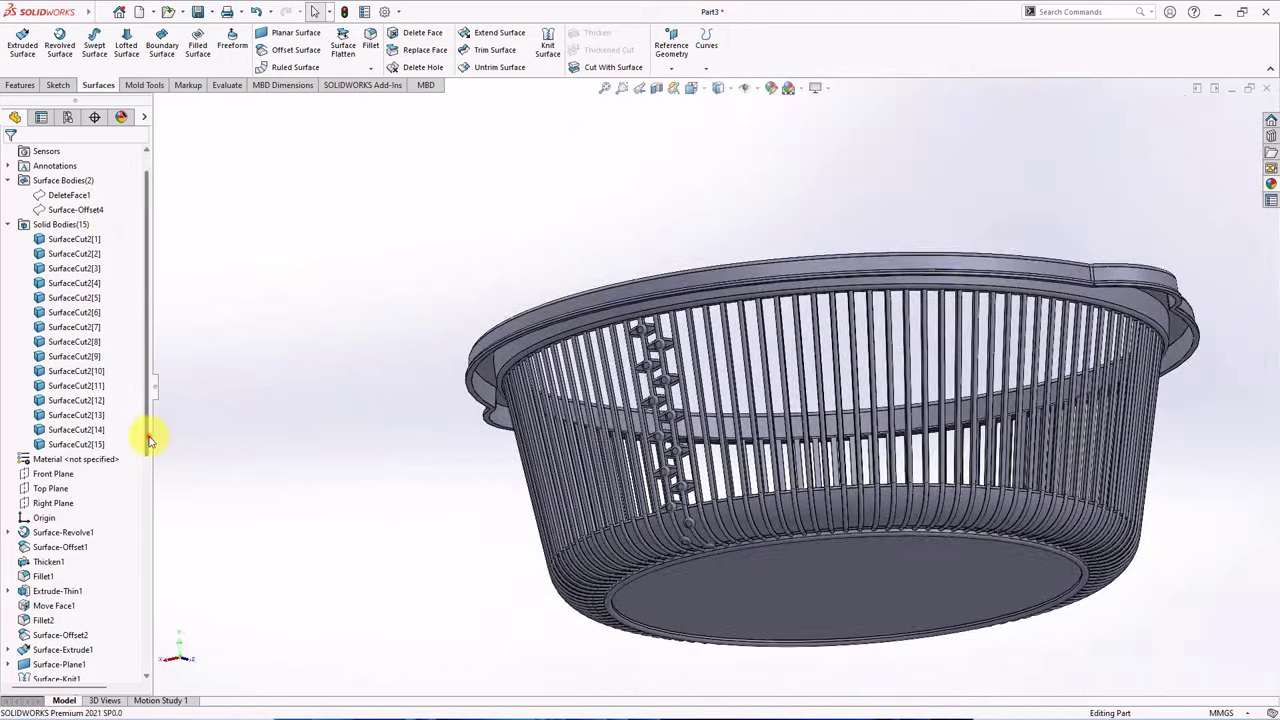
left_click_drag(148, 437, 140, 660)
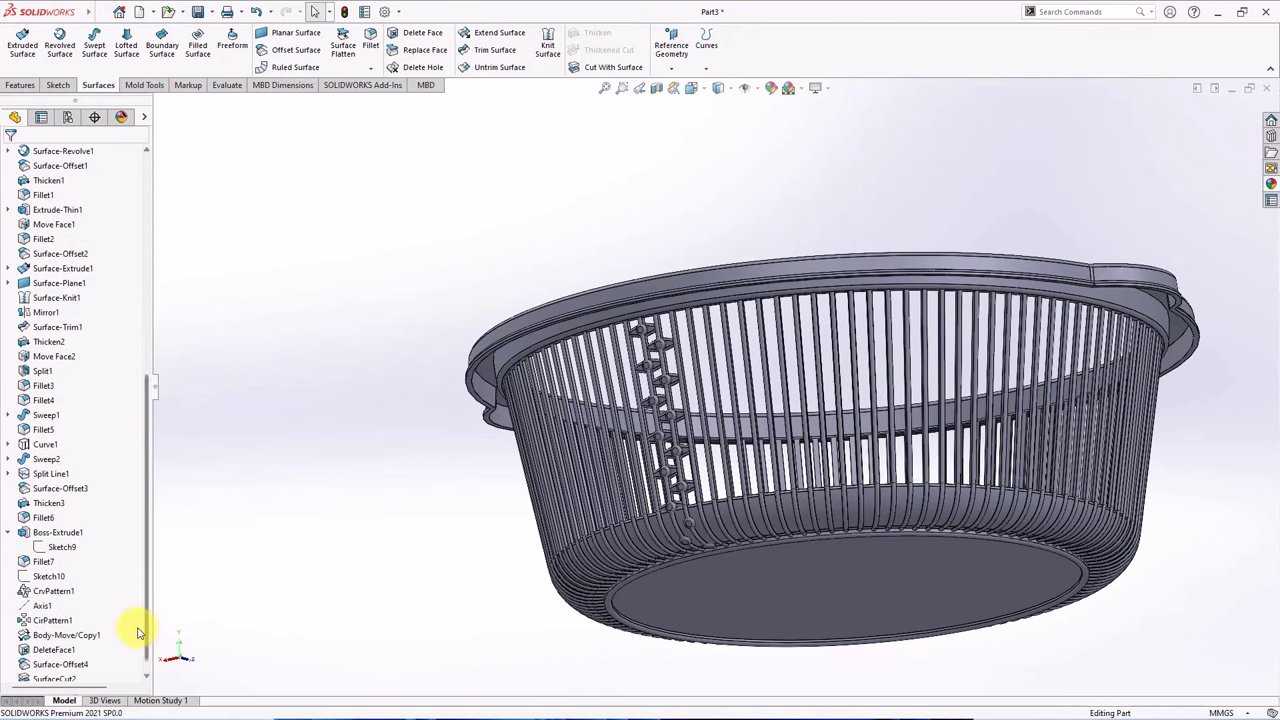
Start a 360°, 55-instance circular pattern of bodies around Axis1.
left_click(37, 607)
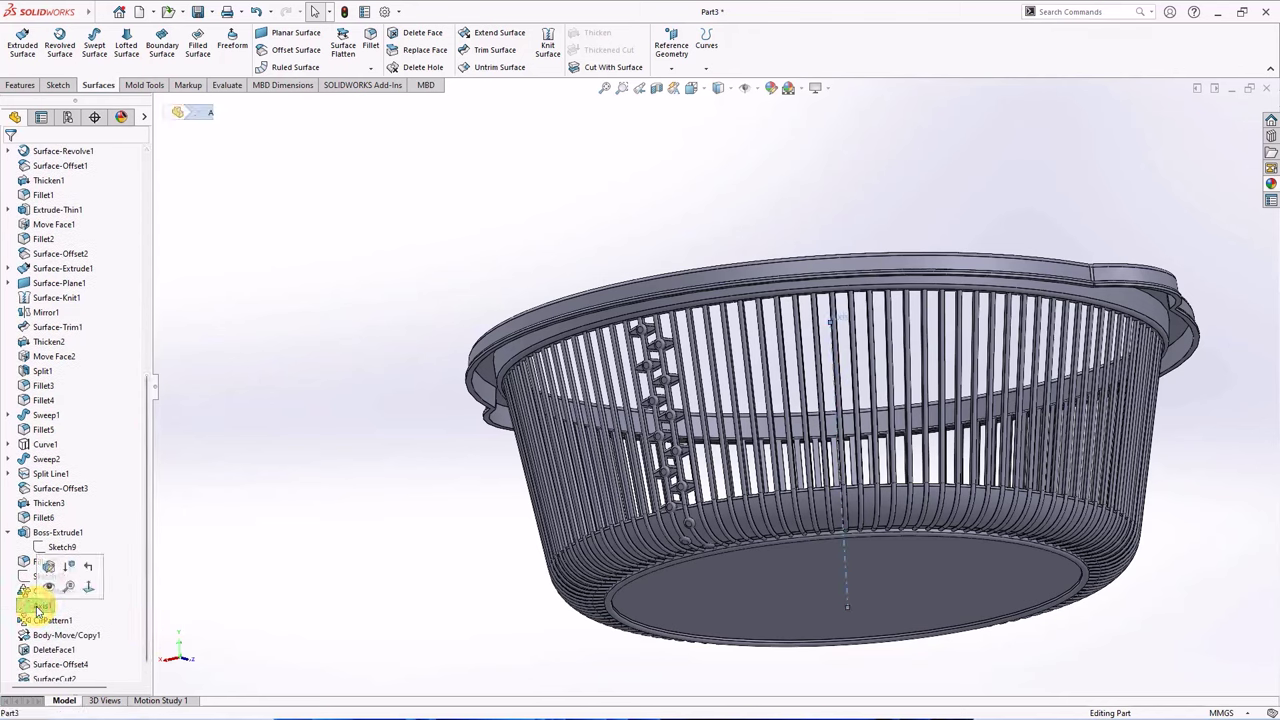
left_click(21, 84)
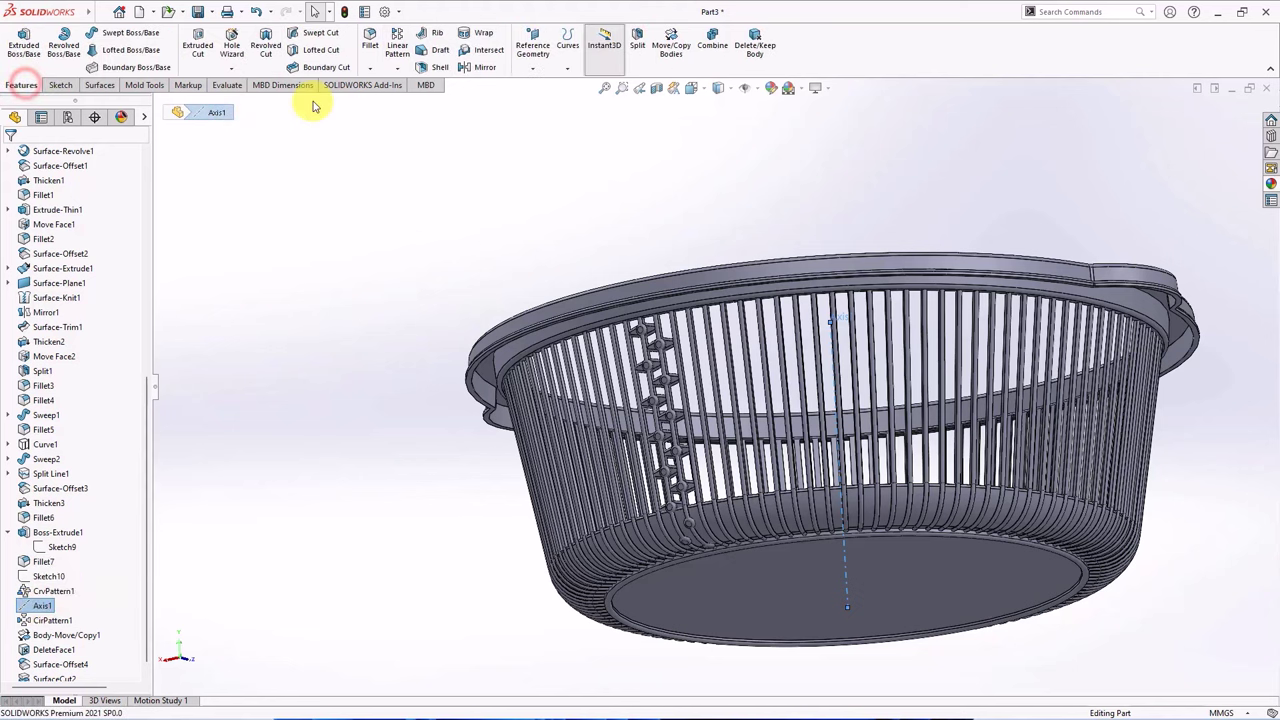
left_click(392, 70)
left_click(430, 100)
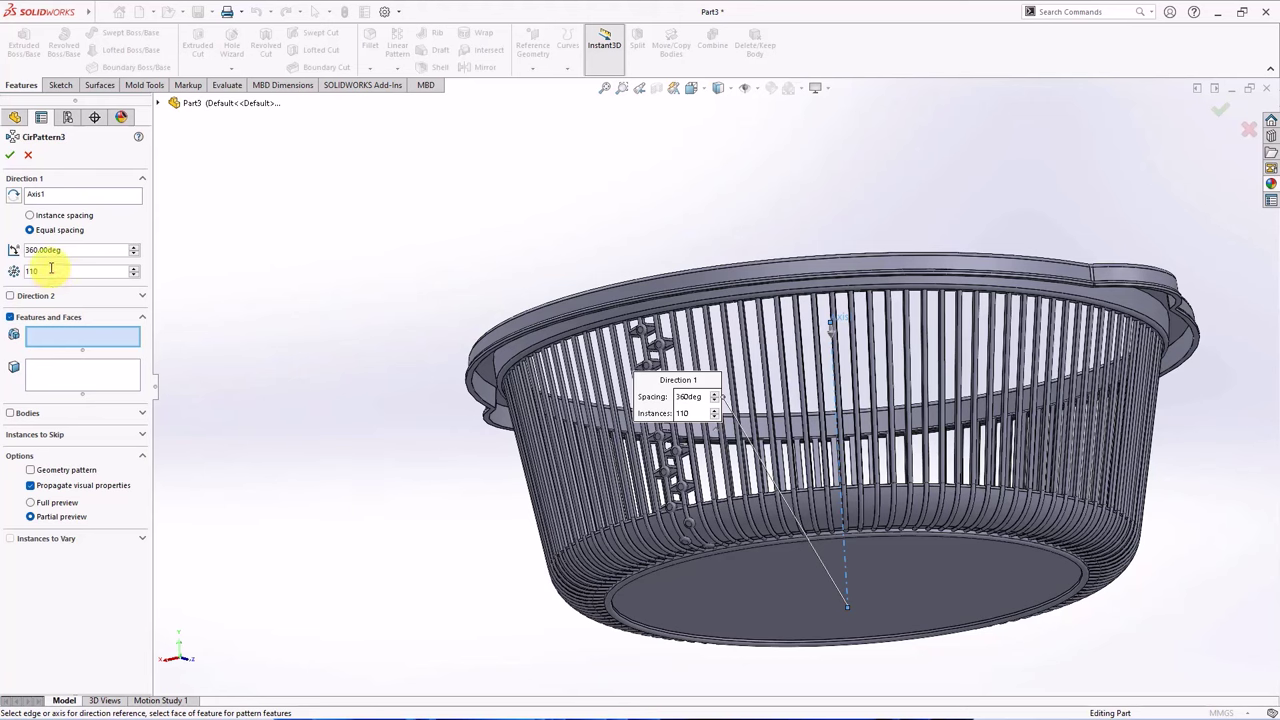
left_click(12, 418)
Add chain bodies SurfaceCut2[15], [1], [9], [10], [2] and [3] to the pattern.
scroll(714, 451, "down", 4)
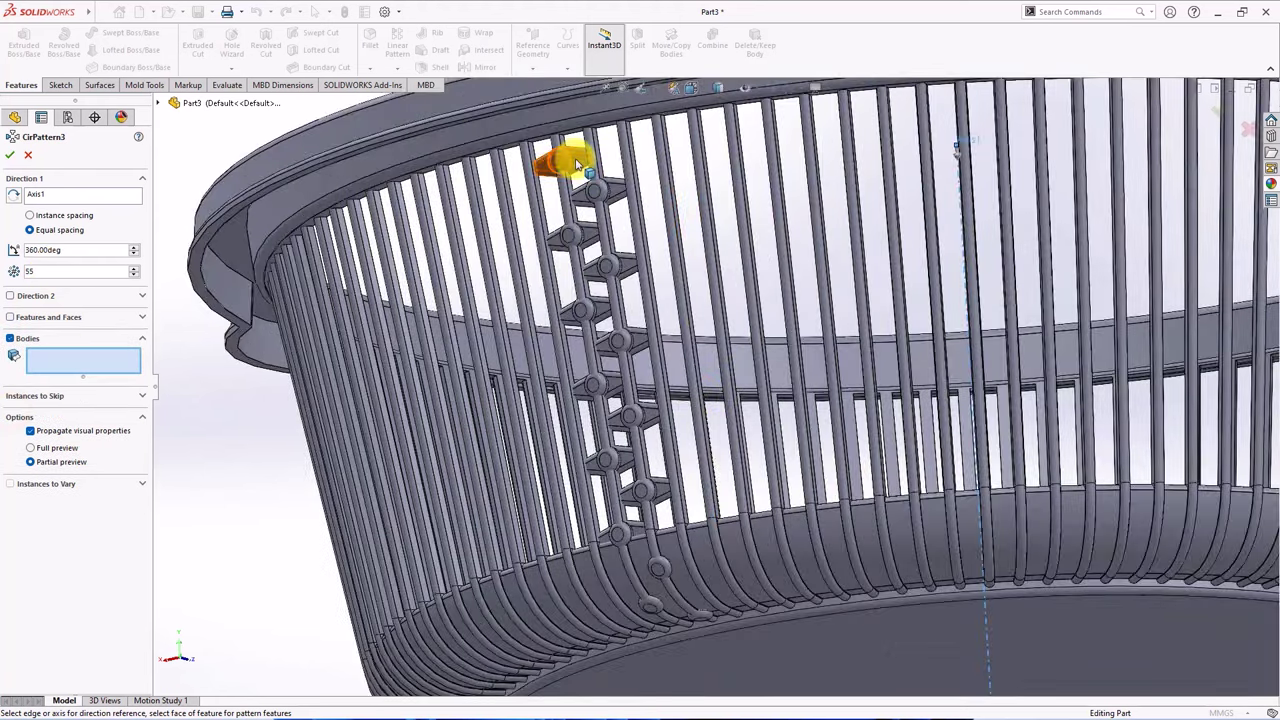
left_click(576, 163)
left_click(588, 197)
left_click(588, 237)
left_click(601, 318)
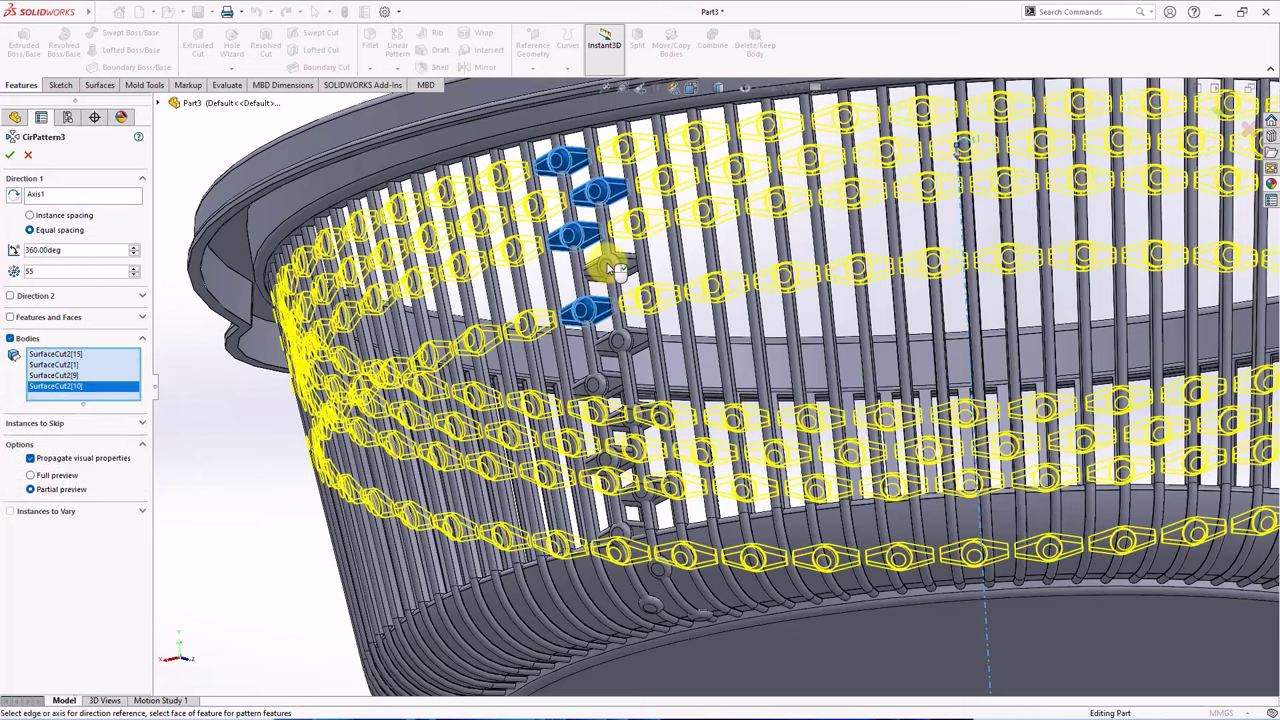
scroll(624, 276, "down", 5)
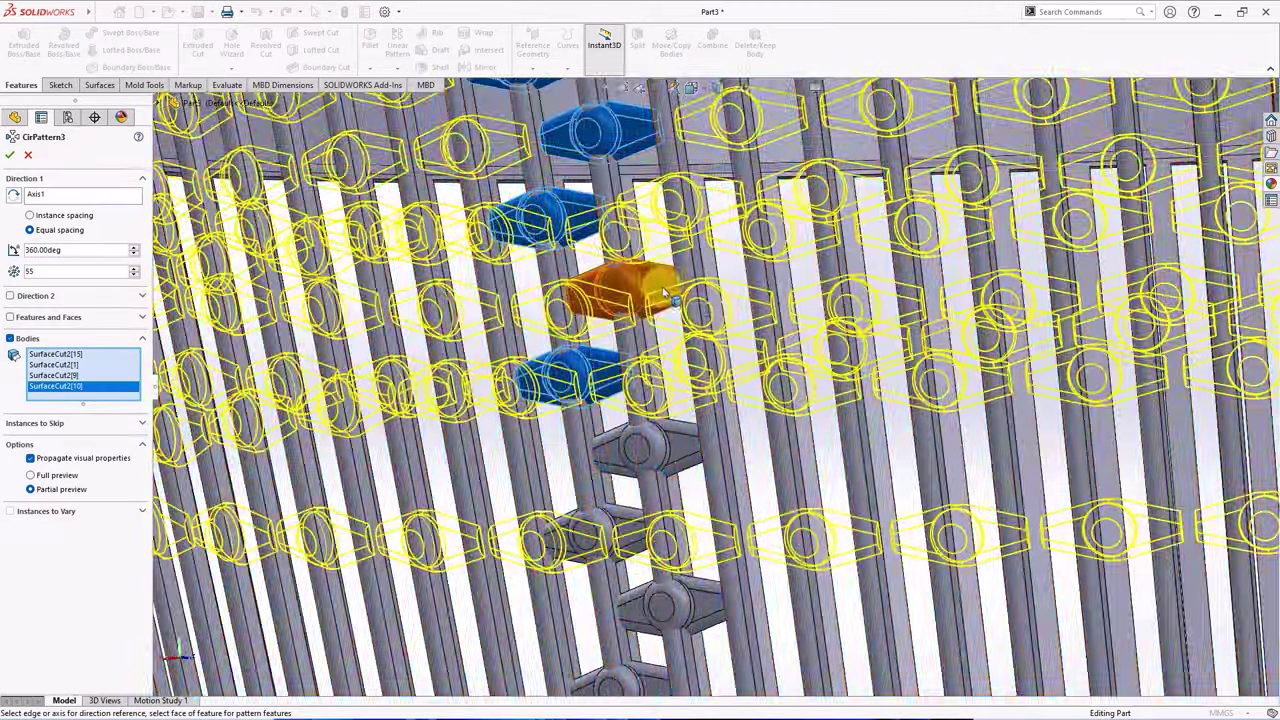
left_click(660, 287)
left_click(652, 449)
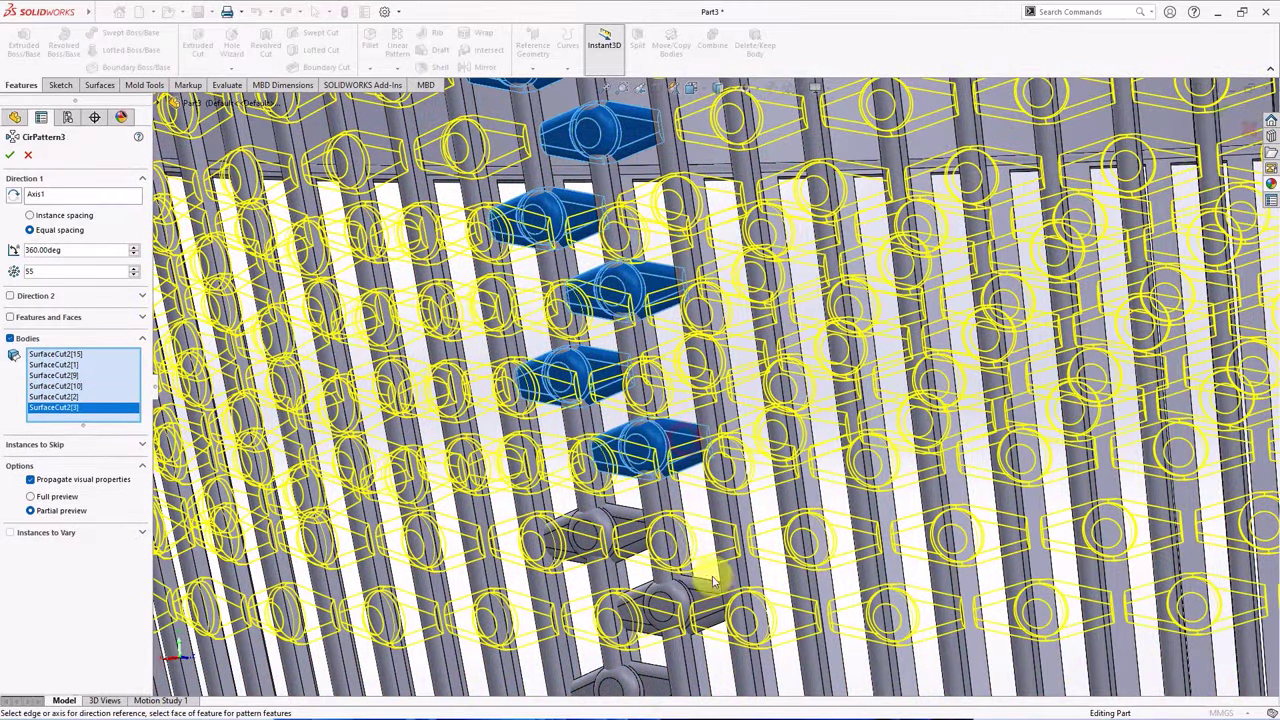
scroll(663, 609, "up", 8)
scroll(700, 432, "down", 5)
Add SurfaceCut2[11], [4], [12], [5], [13], [6], [14] and [7], then accept CirPattern3.
left_click(645, 490)
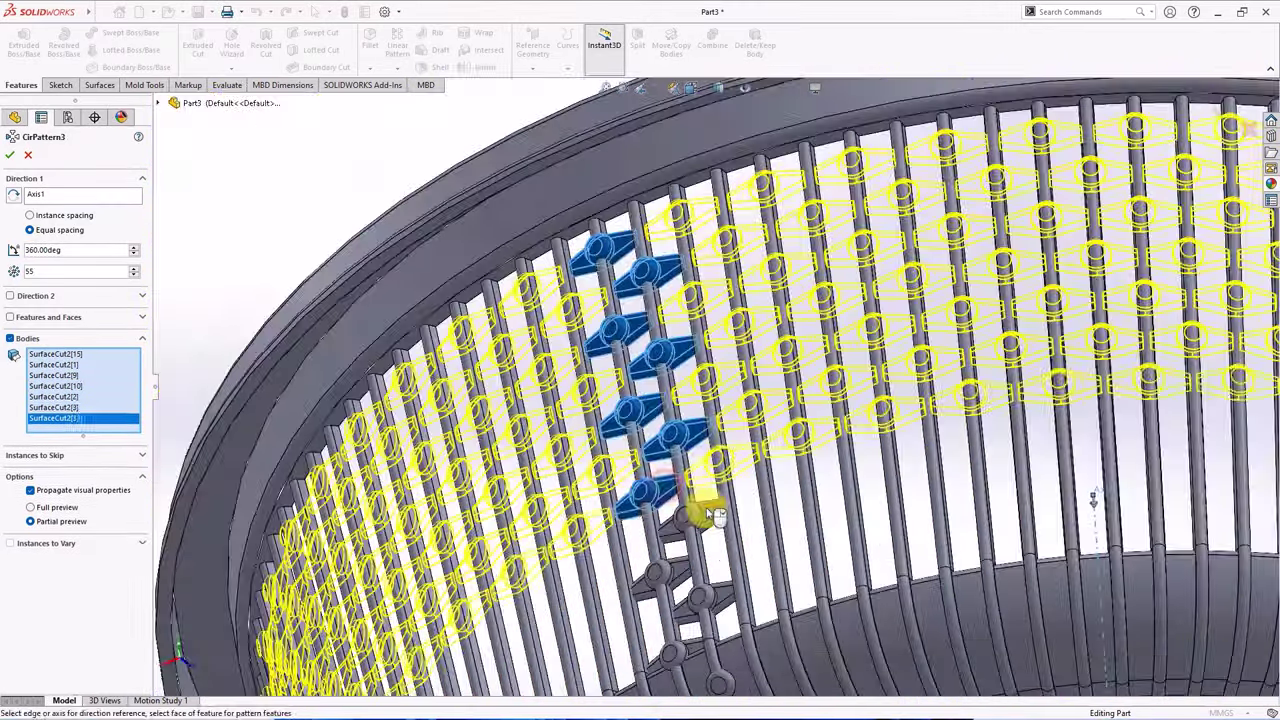
left_click(690, 515)
scroll(690, 580, "up", 2)
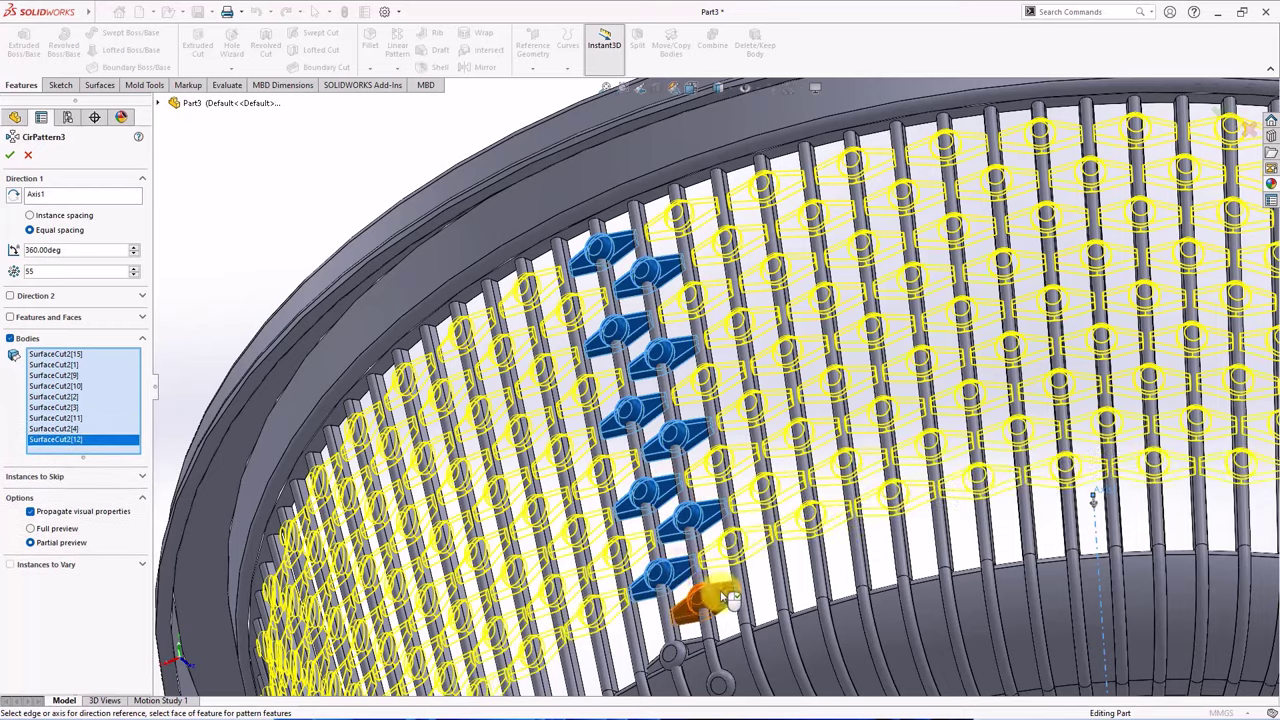
left_click(700, 592)
left_click(704, 594)
scroll(719, 592, "down", 3)
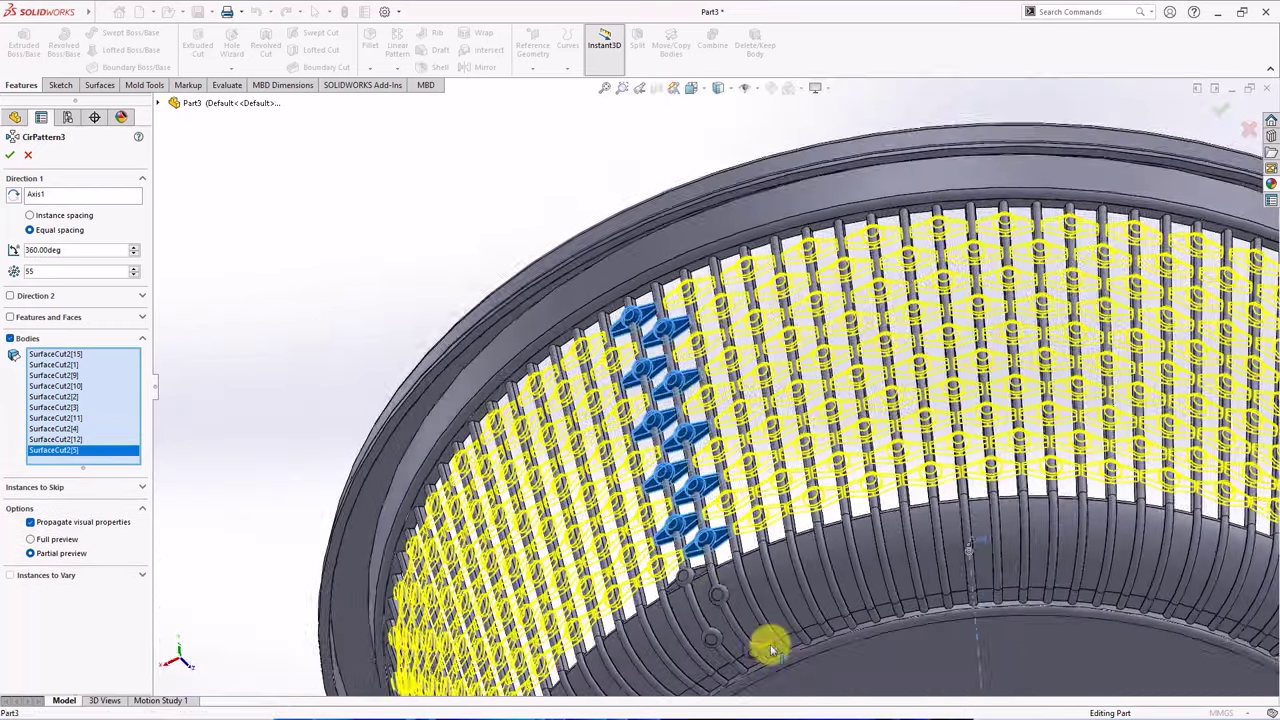
left_click(647, 518)
left_click(690, 537)
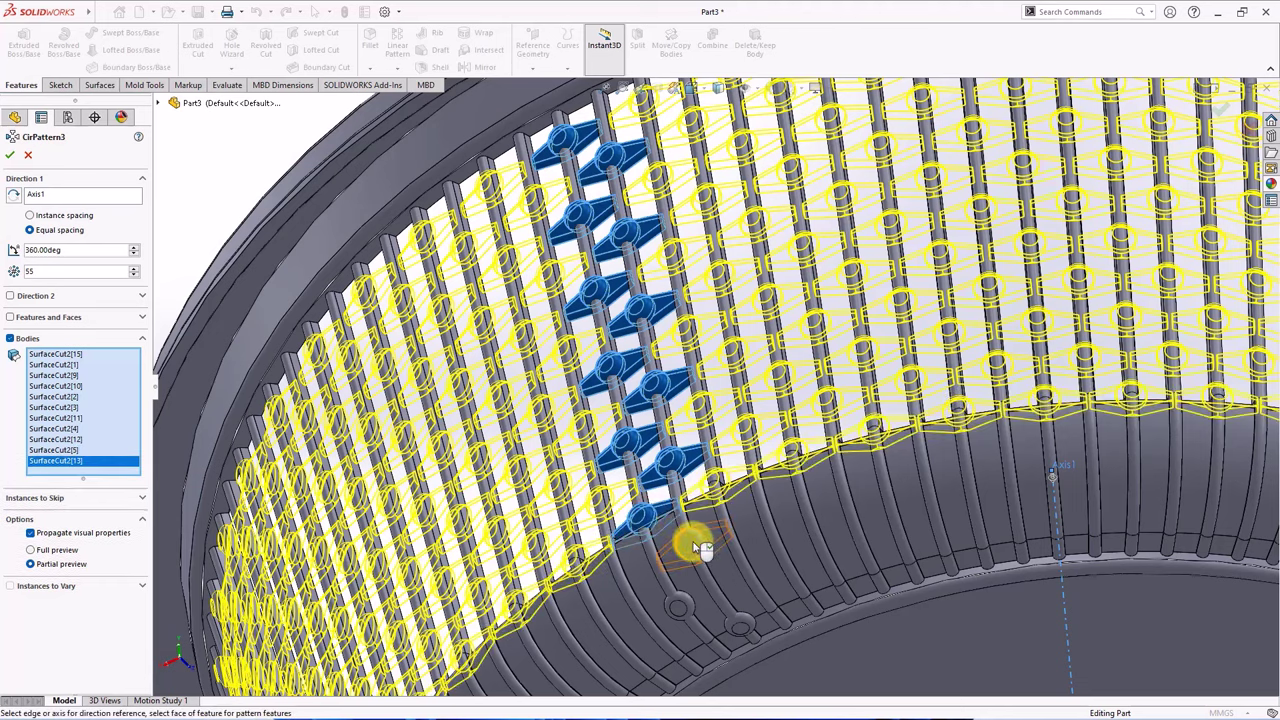
left_click(684, 602)
left_click(740, 628)
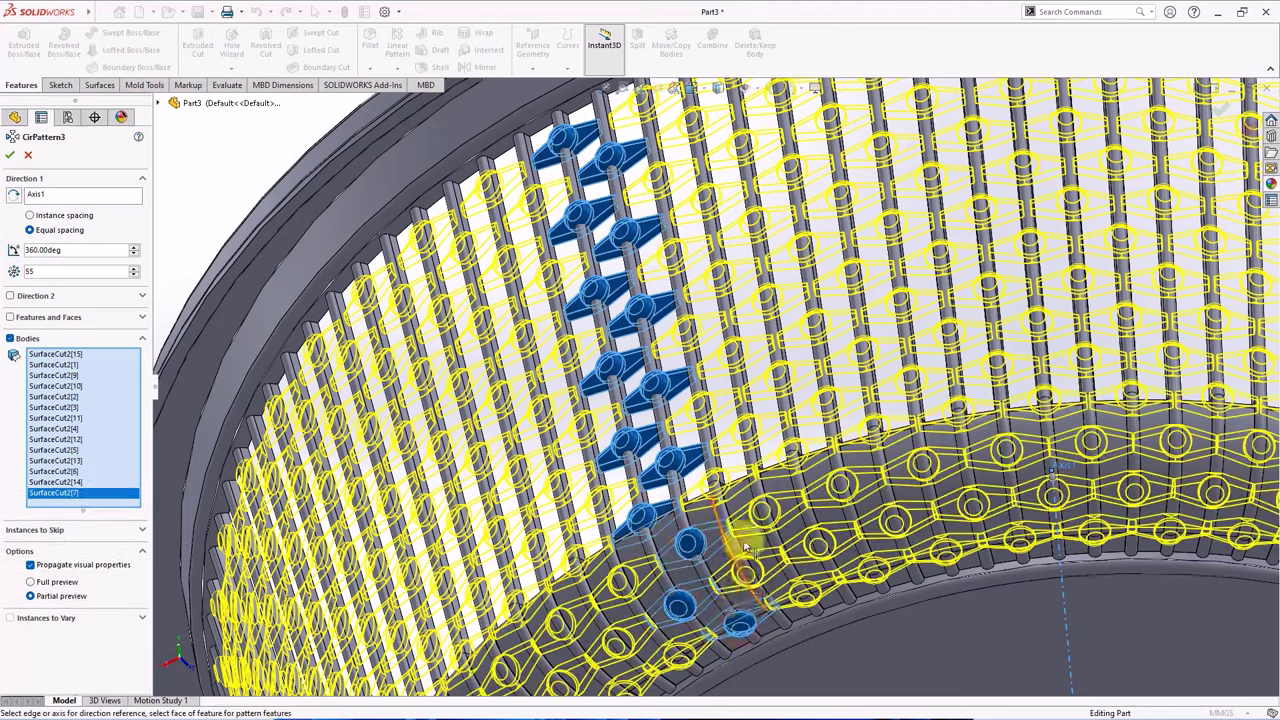
scroll(715, 363, "up", 2)
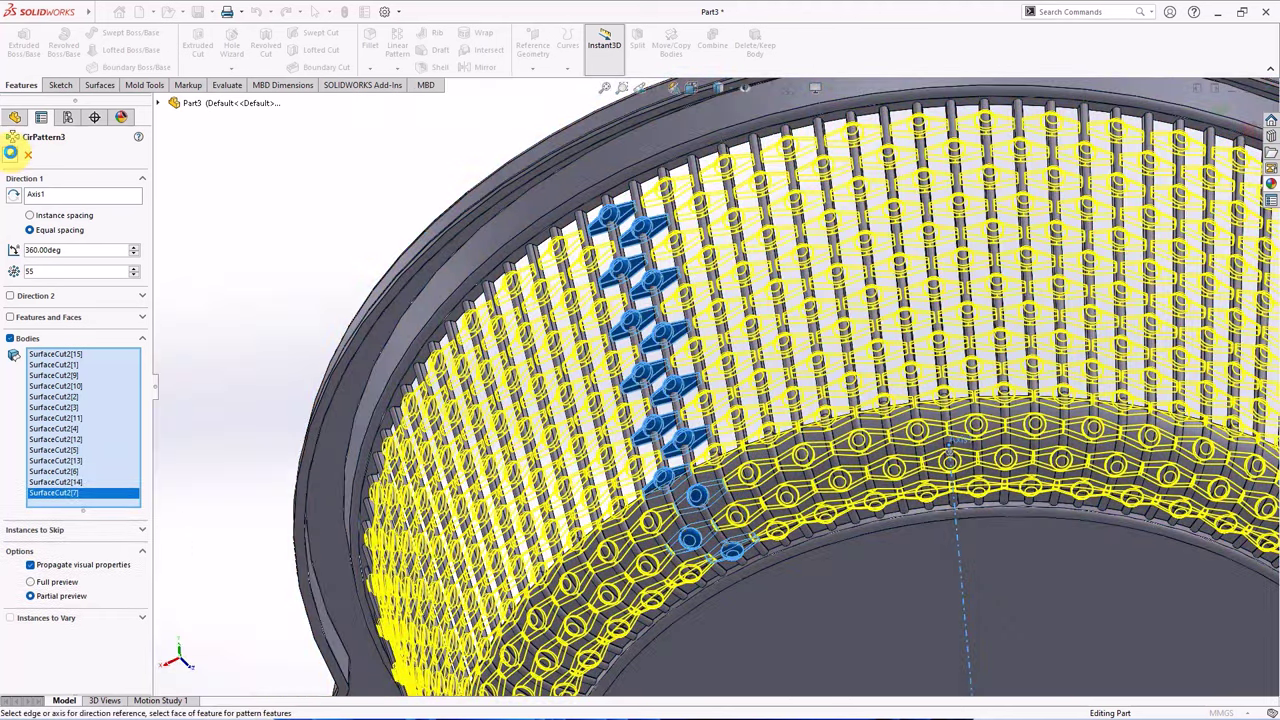
left_click(10, 152)
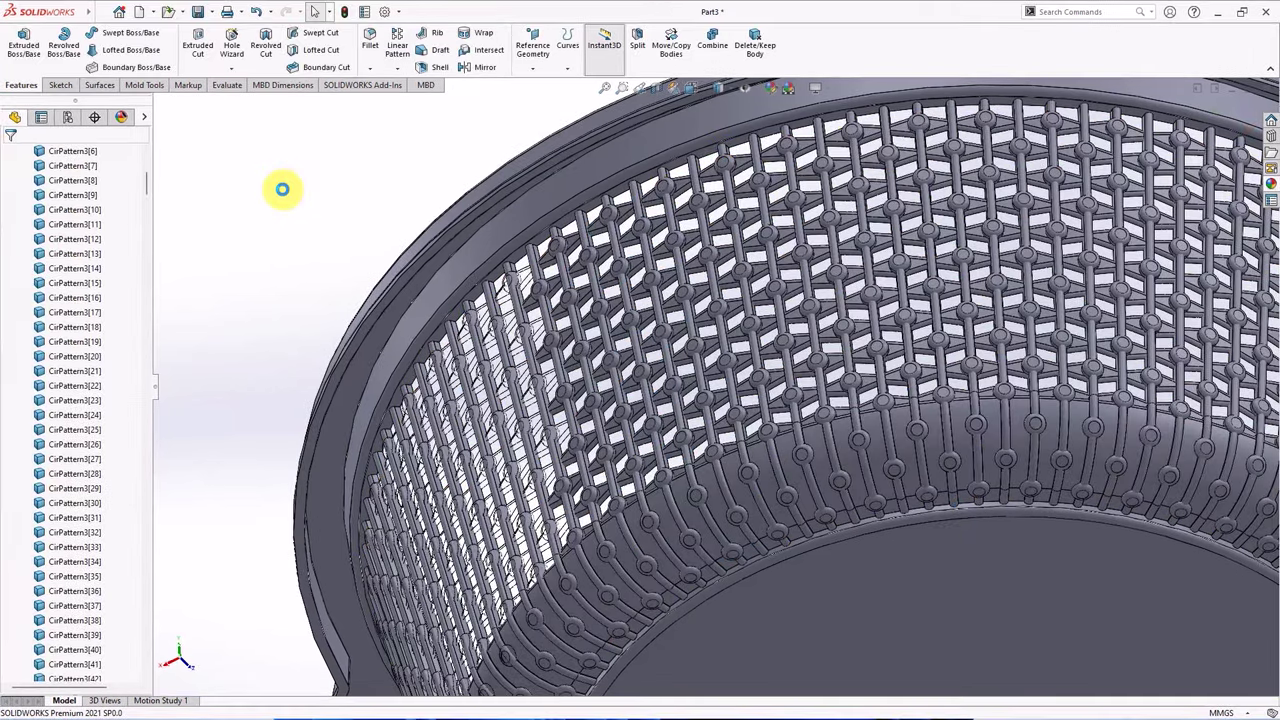
scroll(282, 189, "up", 5)
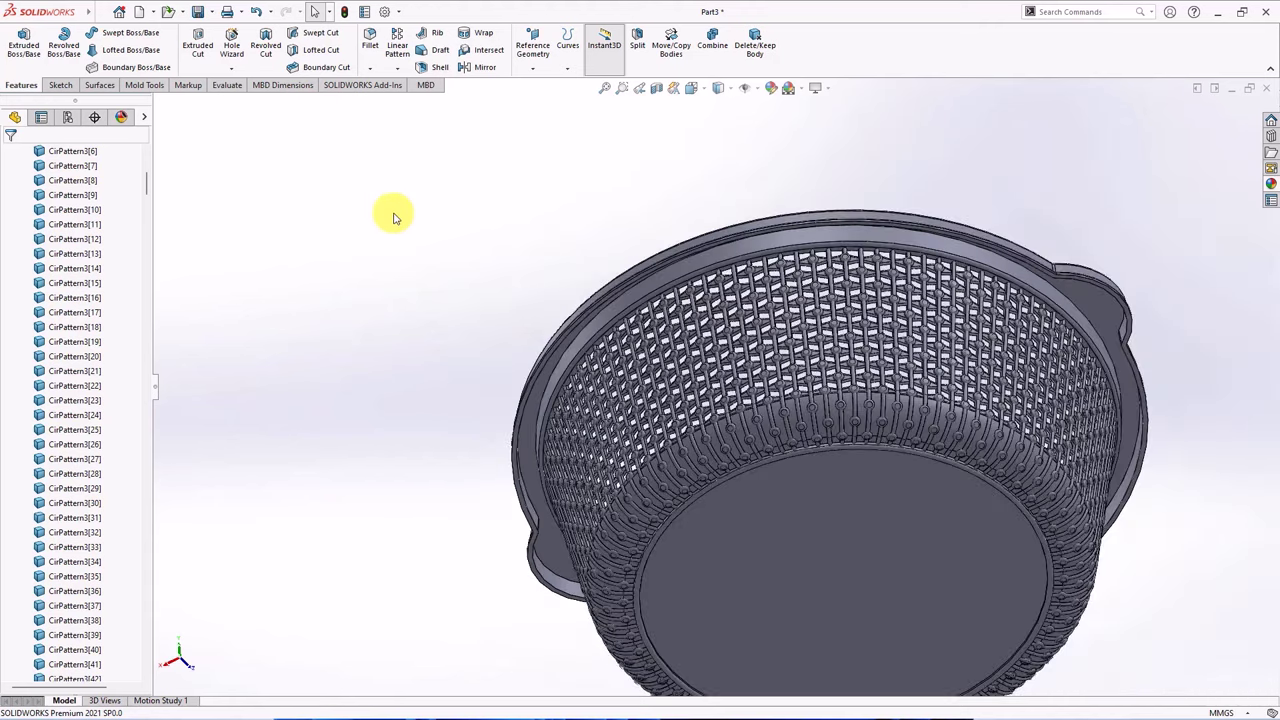
middle_click_drag(395, 218, 410, 265)
scroll(90, 210, "up", 10)
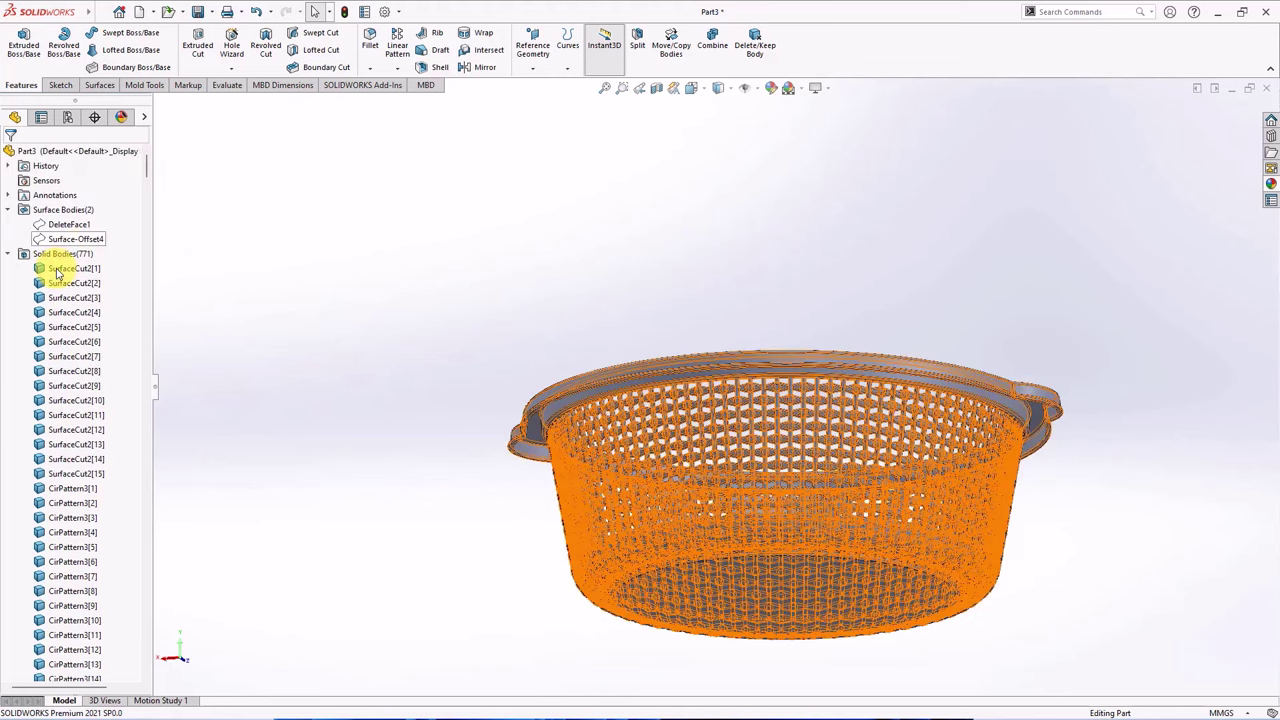
left_click(60, 270)
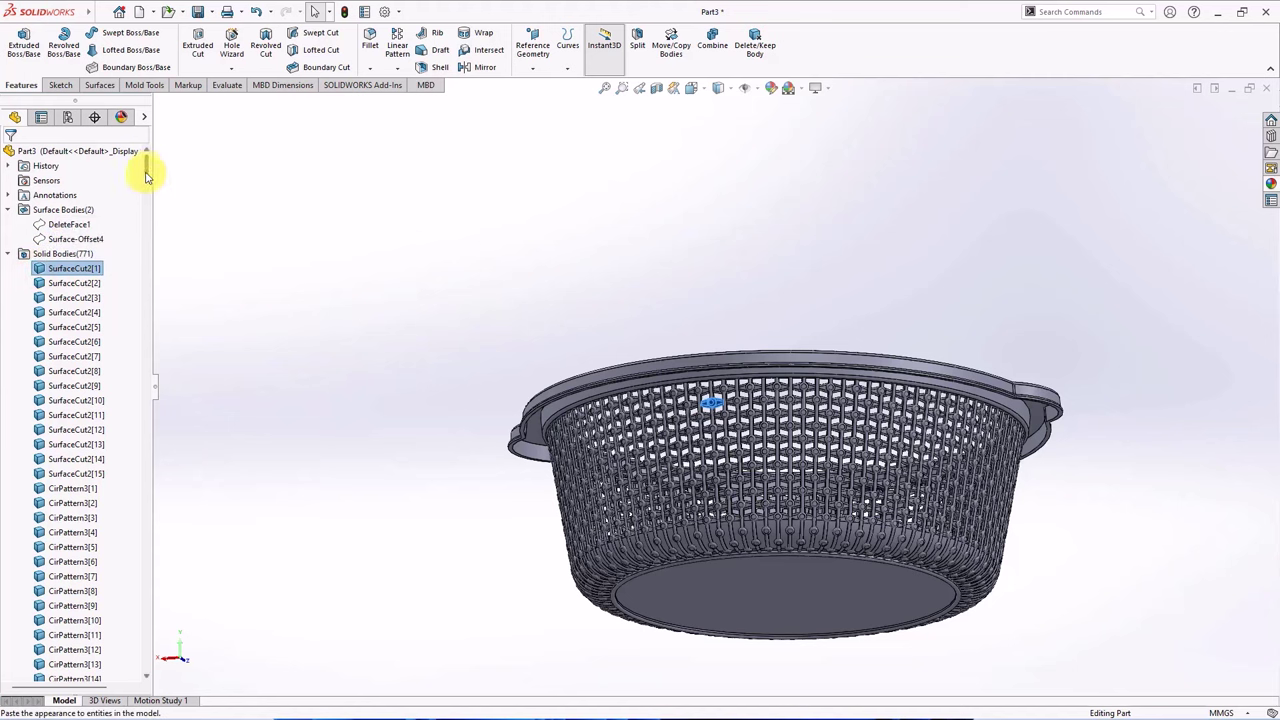
left_click_drag(147, 166, 145, 252)
left_click_drag(143, 410, 150, 645)
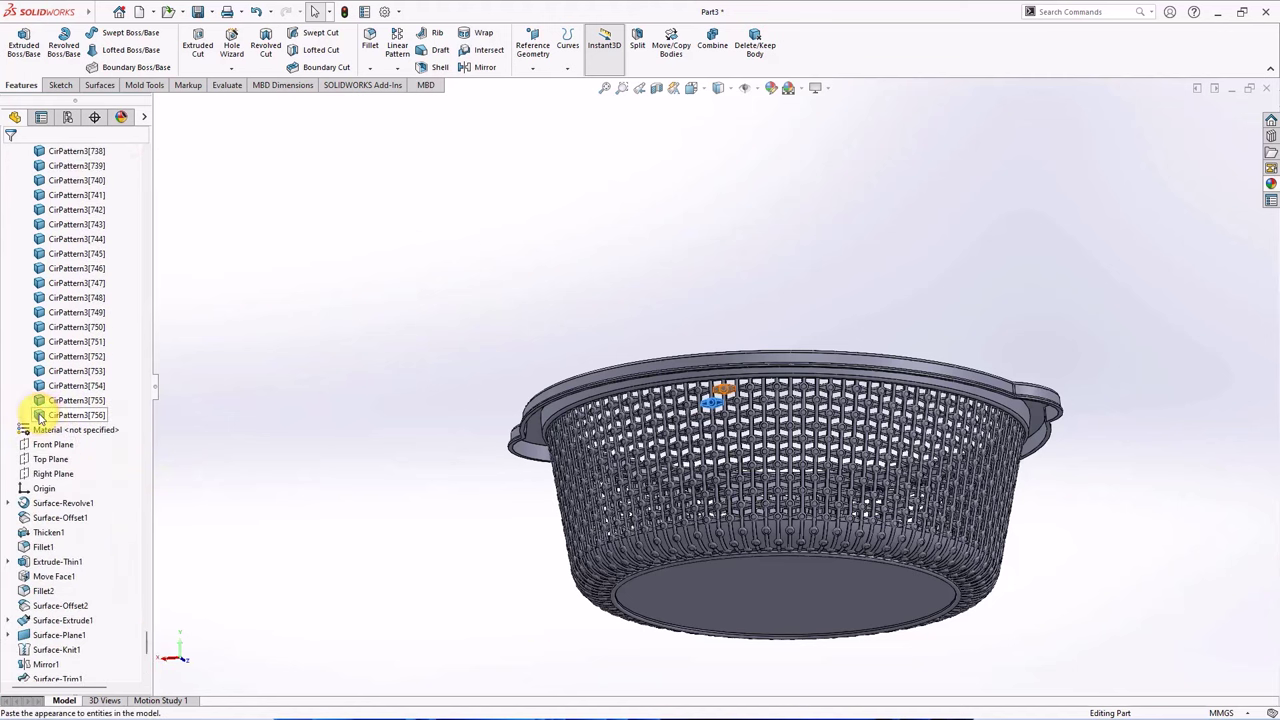
Combine SurfaceCut2[1] through CirPattern3[756] into one solid with an Add operation.
left_click(40, 417, "shift")
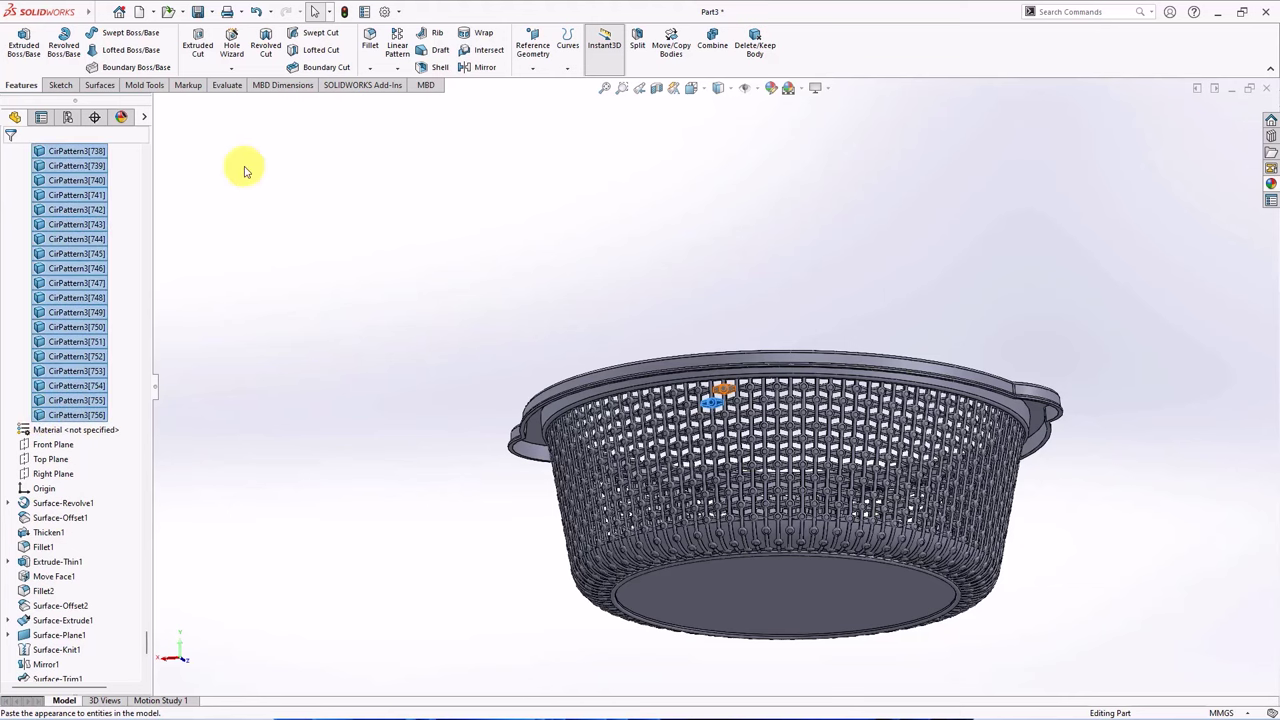
left_click(712, 48)
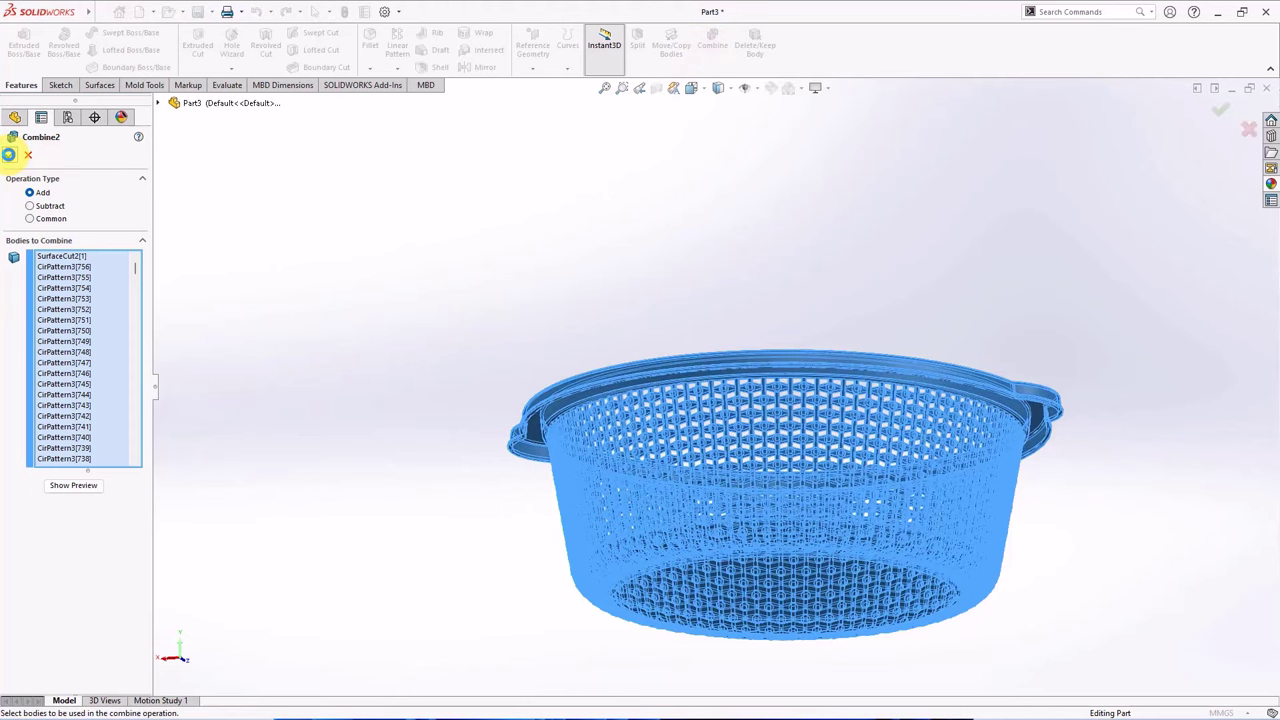
left_click(8, 155)
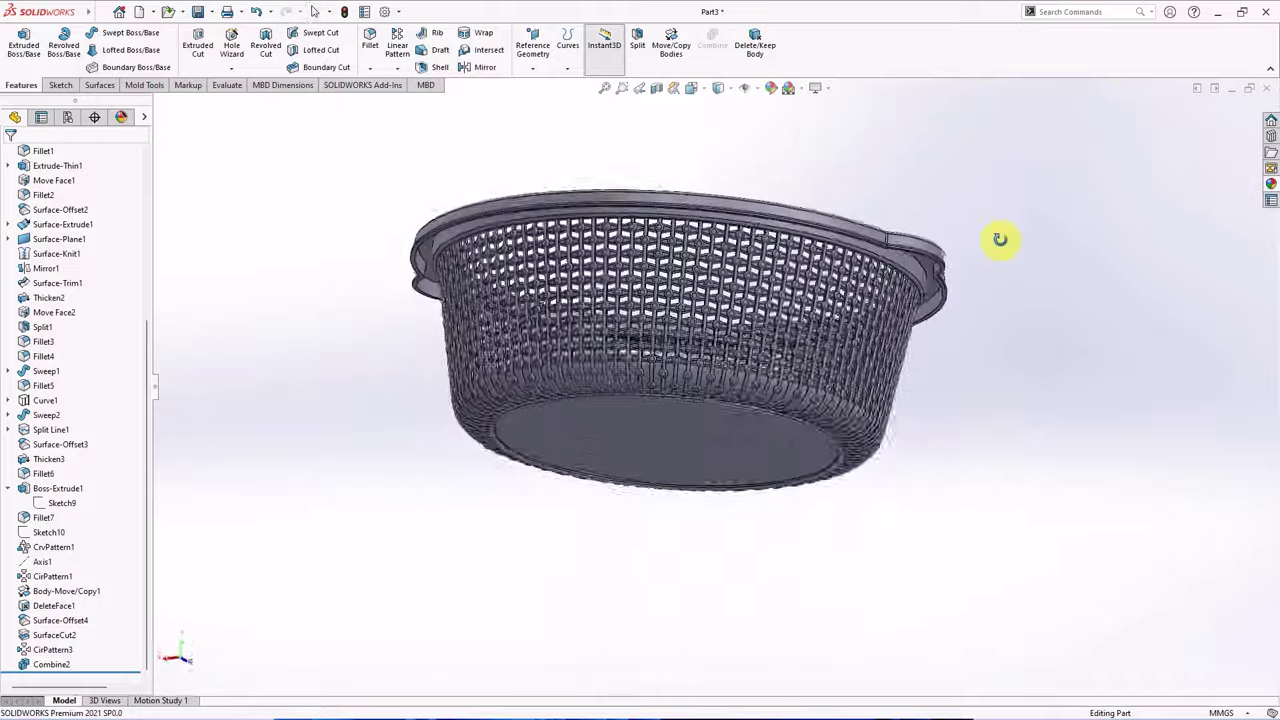
scroll(1020, 300, "down", 5)
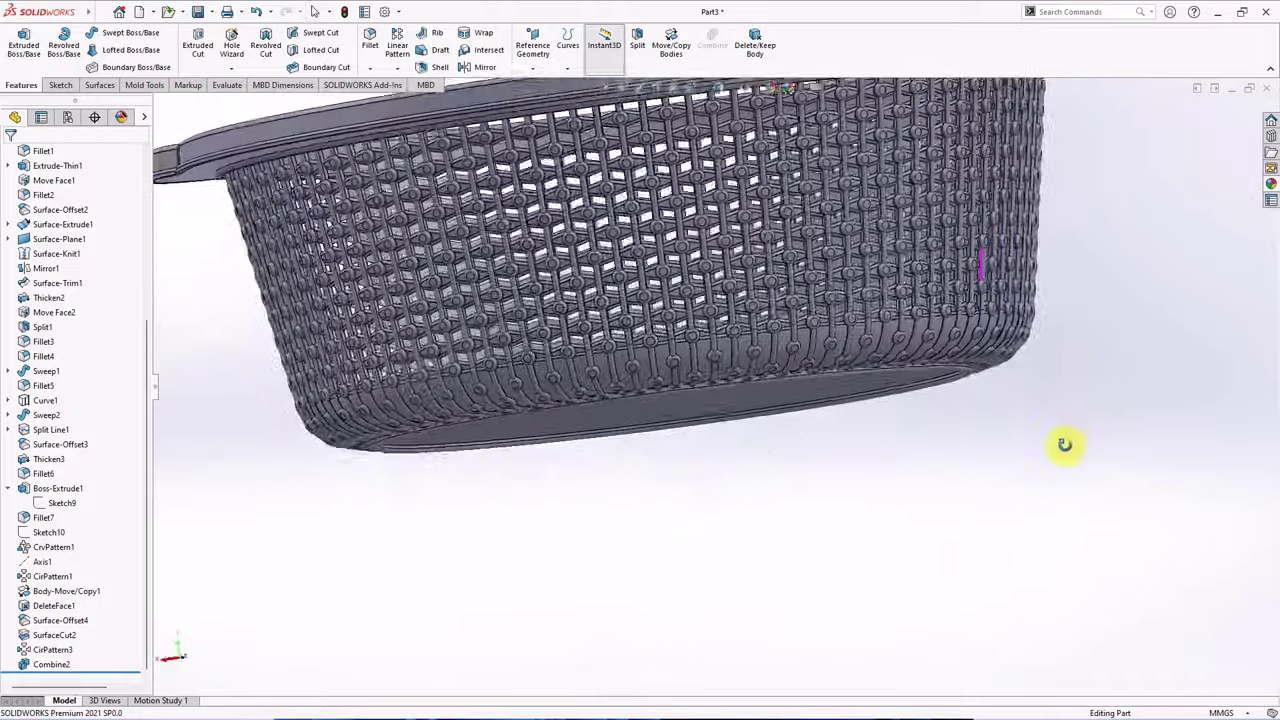
scroll(936, 468, "down", 1)
scroll(936, 468, "down", 2)
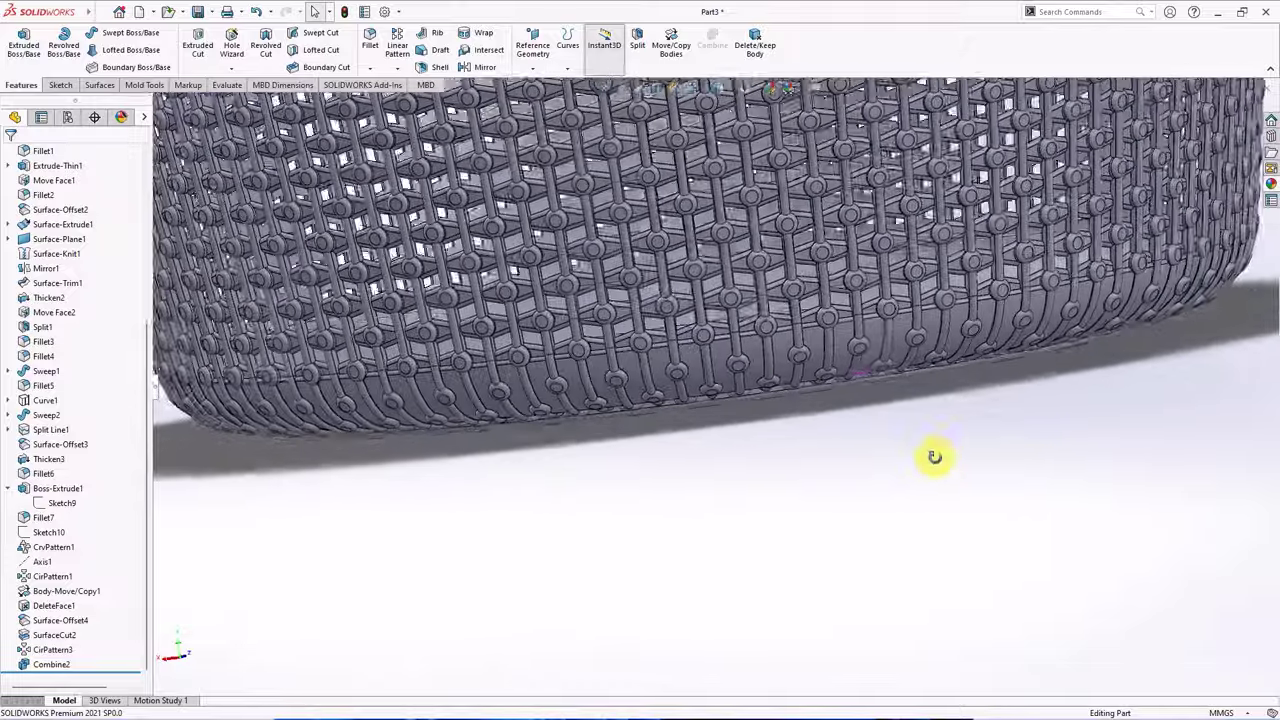